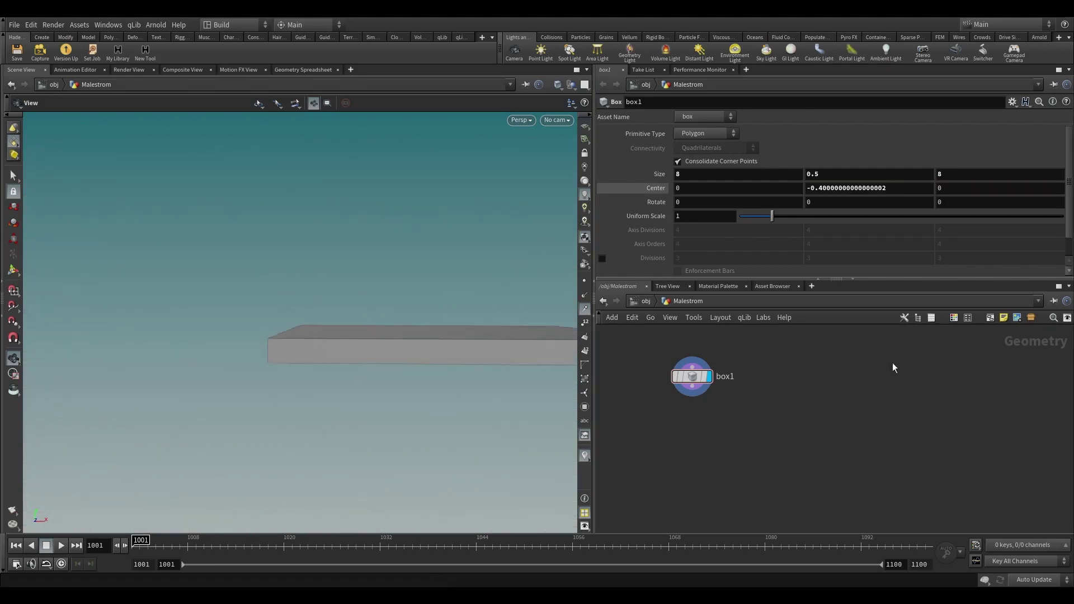
- Add a Blast node connected after box1 and display its output
key("Tab")
type("blast")
key("Return")
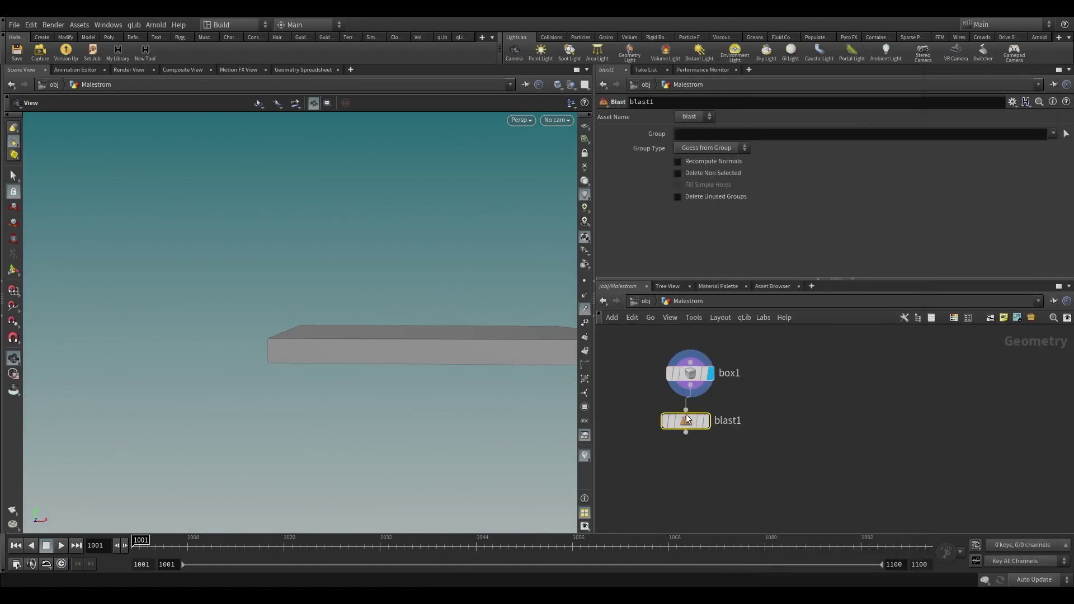
left_click(687, 444)
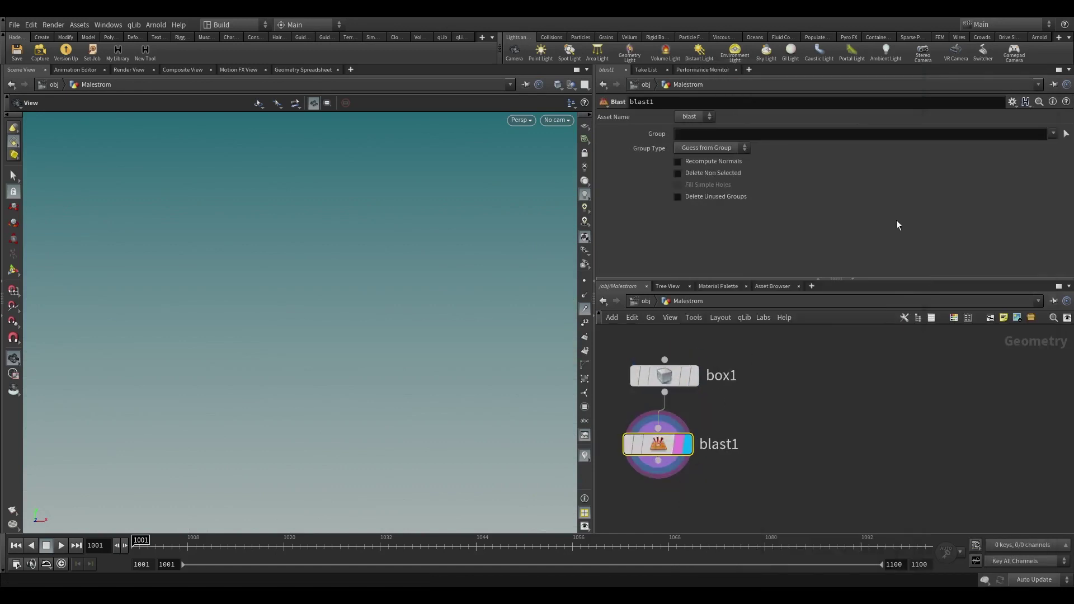
- Delete the box's top and bottom faces (primitives 4-5) with the Blast node, leaving only the side walls
left_click(1066, 133)
left_click_drag(434, 281, 423, 293, "alt")
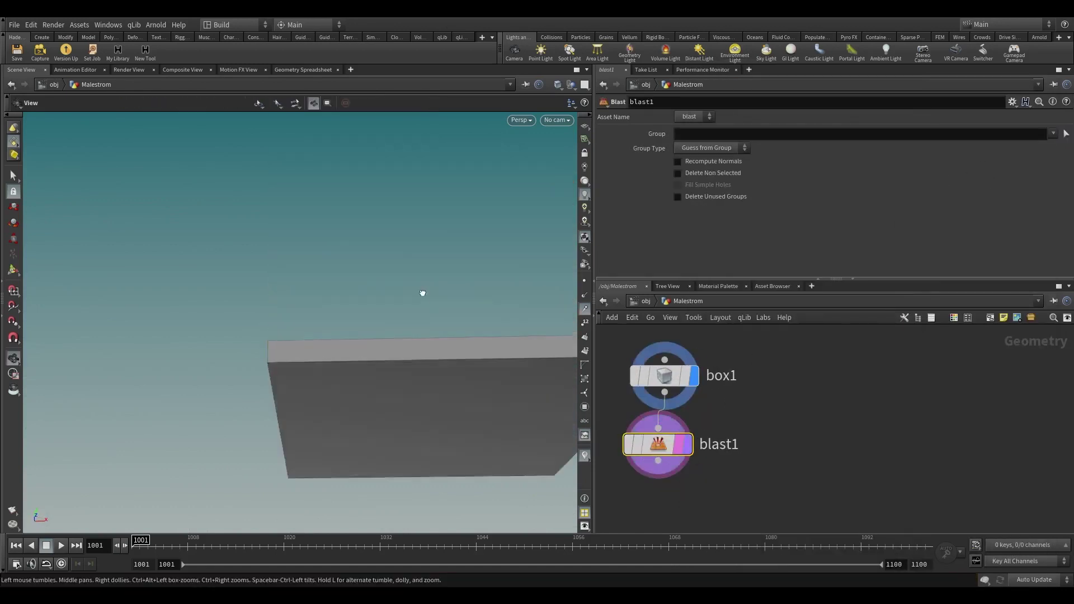
left_click(408, 397, "shift")
key("Return")
left_click_drag(407, 237, 397, 411)
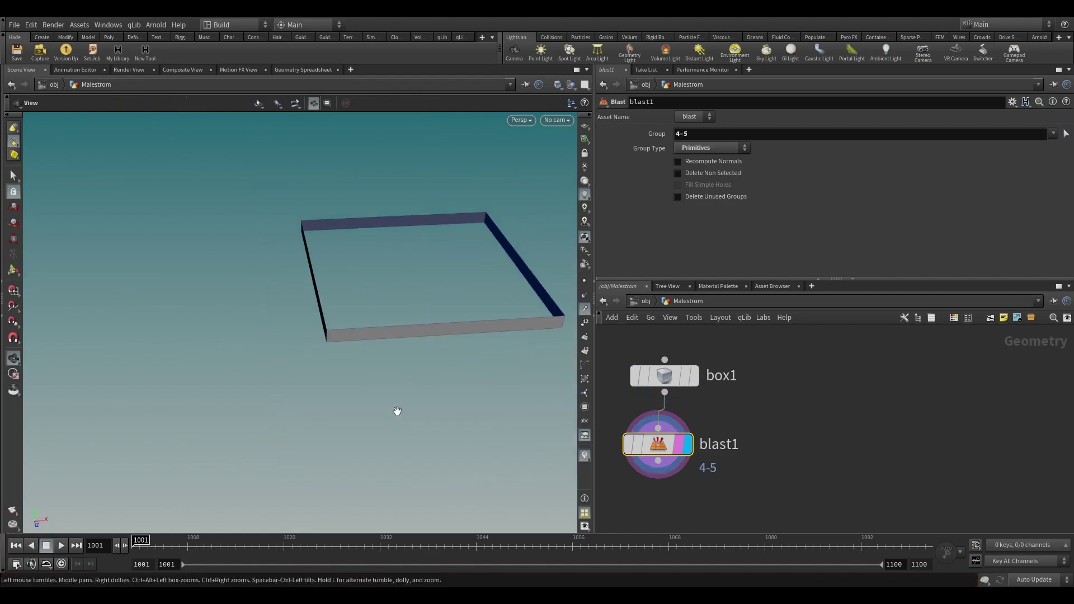
key("space+g")
left_click_drag(427, 309, 280, 288)
scroll(759, 378, "down", 3)
- Append a Fluid Source qL node after blast1 and display its output
middle_click_drag(760, 378, 796, 354)
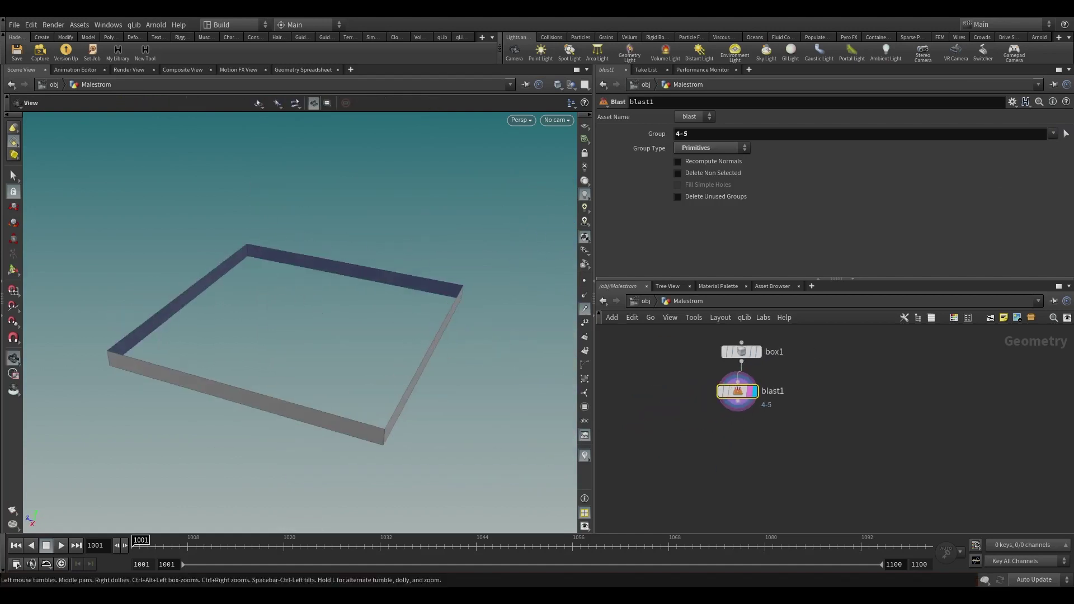
scroll(718, 409, "up", 2)
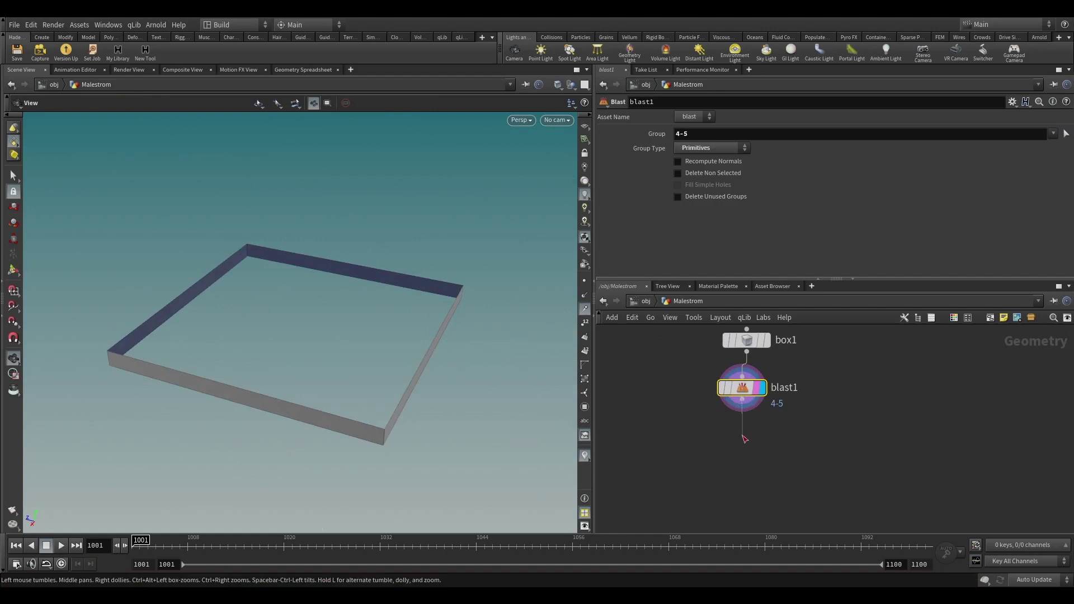
key("Tab")
type("fluids")
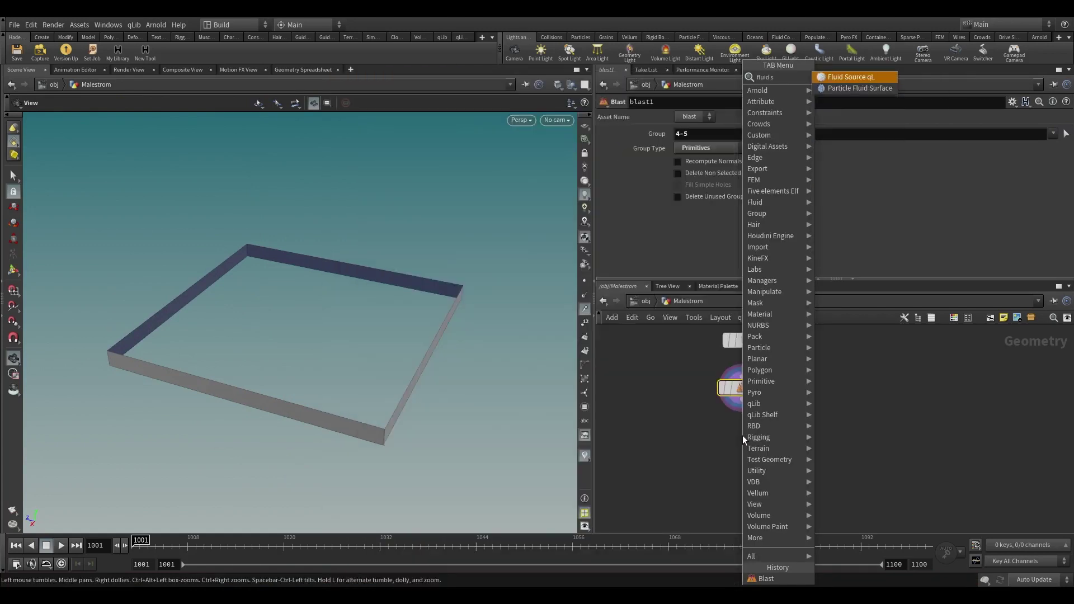
key("Return")
left_click(743, 435)
scroll(743, 436, "up", 3)
left_click(788, 441)
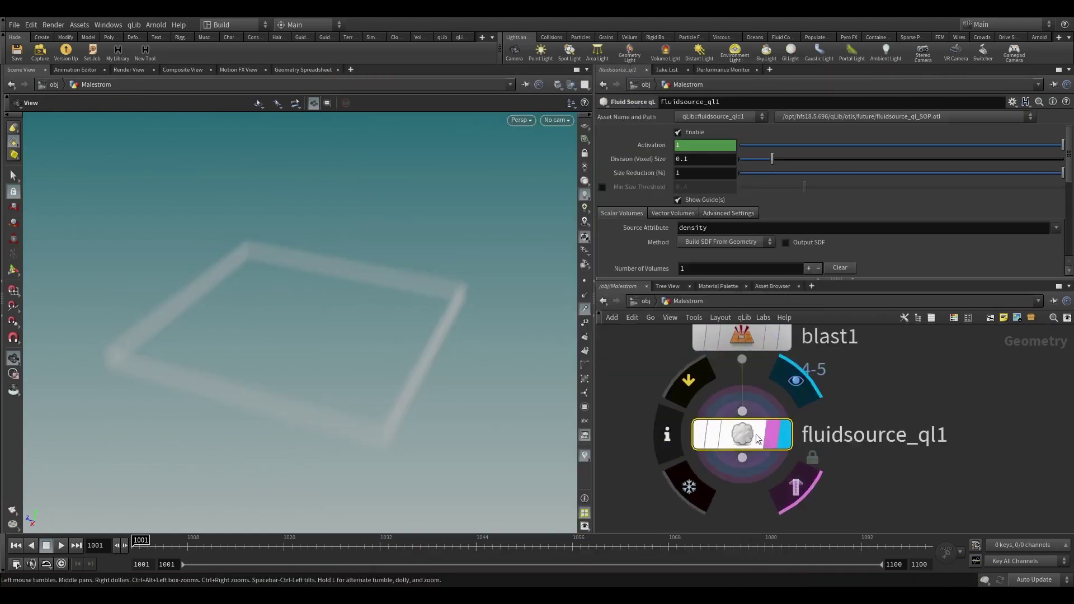
middle_click(789, 440)
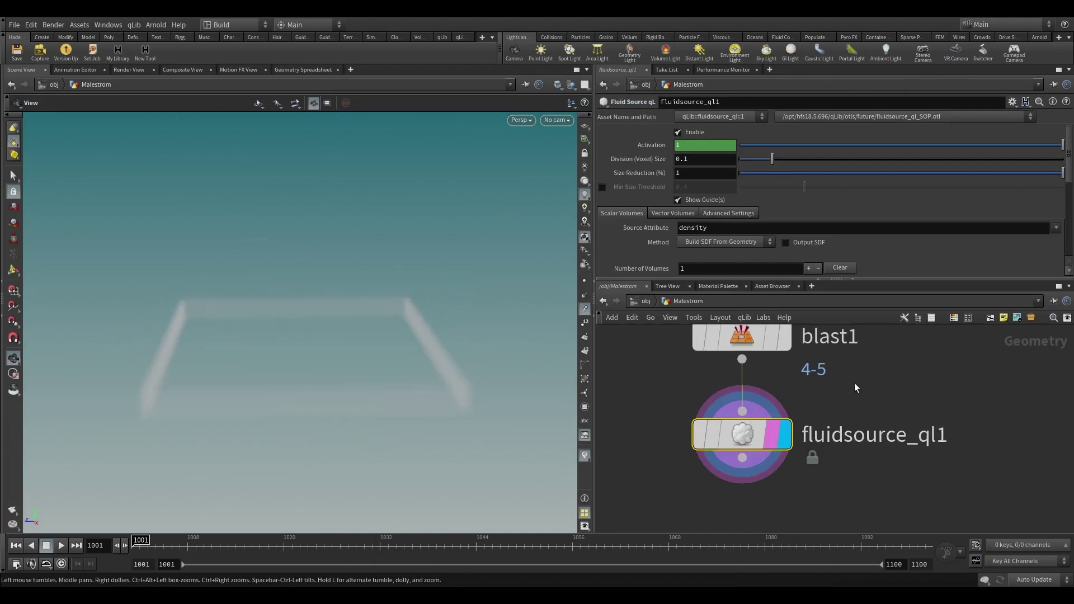
middle_click_drag(857, 389, 836, 430)
left_click(135, 26)
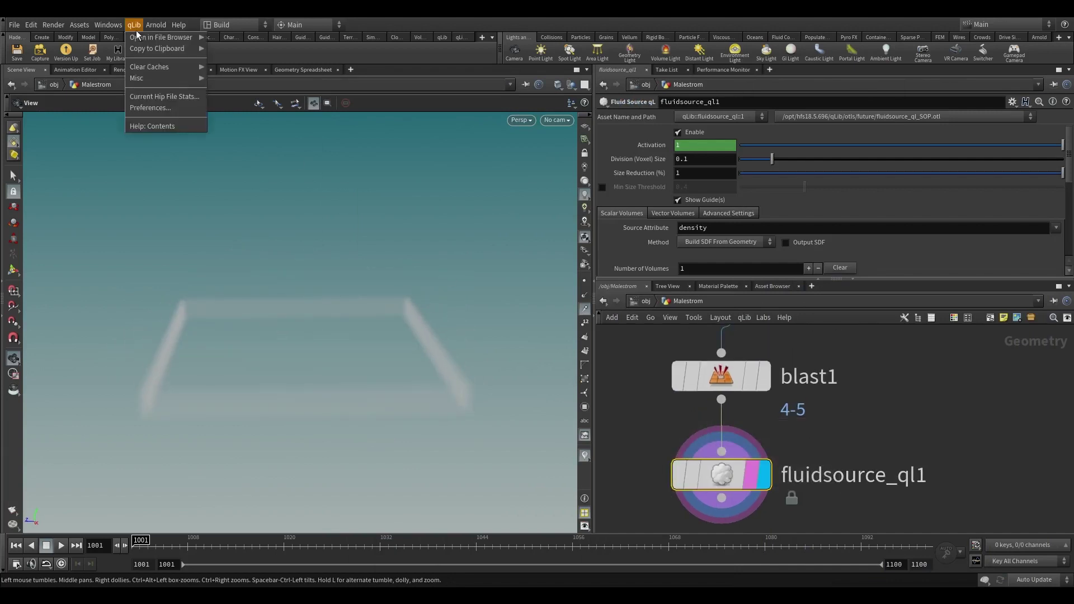
mouse_move(145, 41)
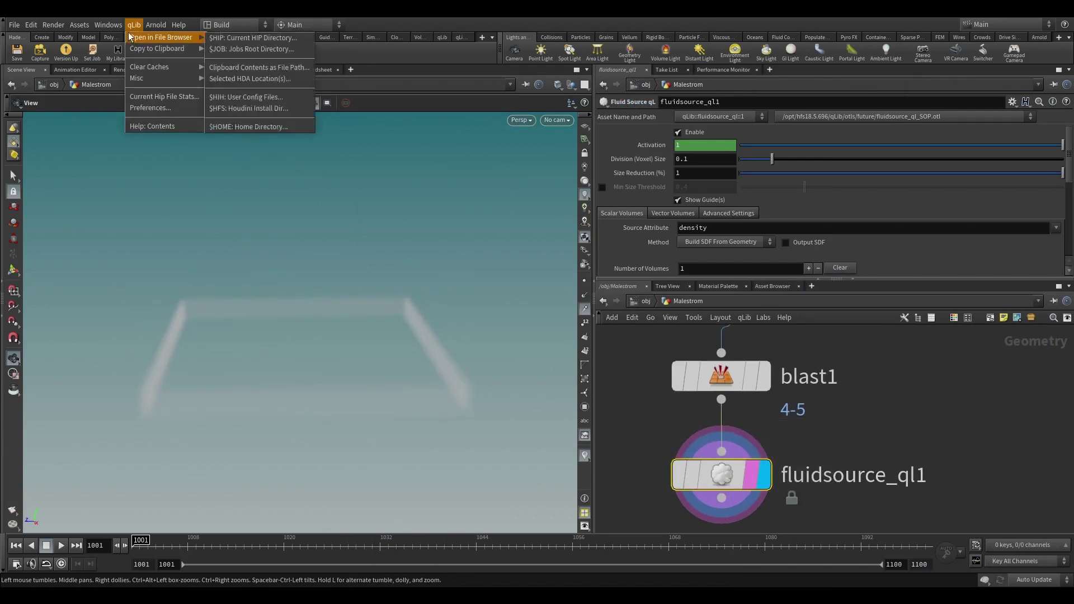
left_click(136, 27)
left_click(136, 27)
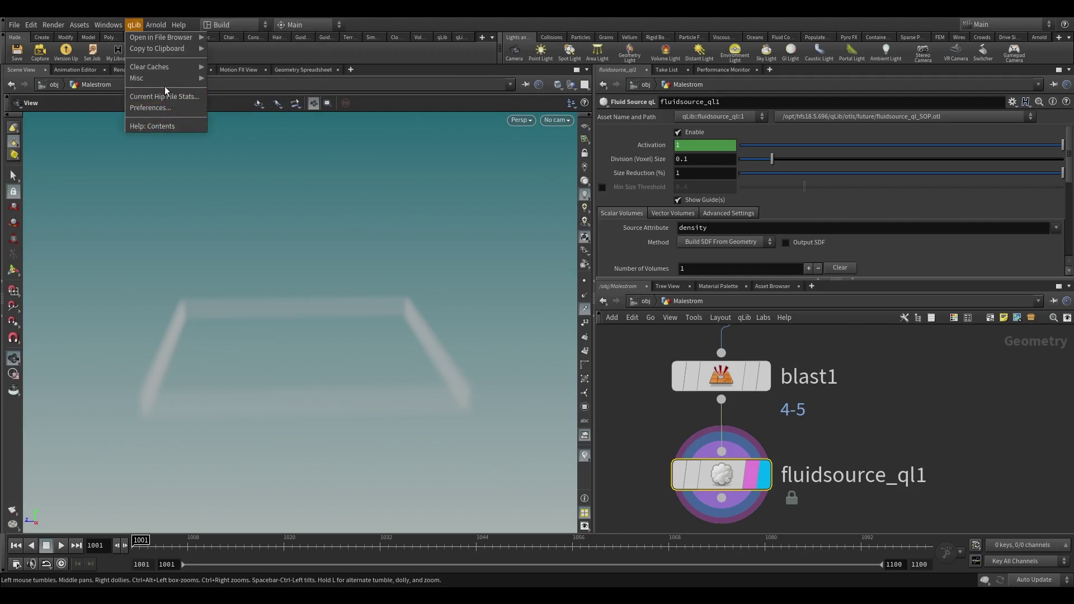
left_click(374, 252)
scroll(398, 252, "down", 3)
scroll(797, 367, "down", 4)
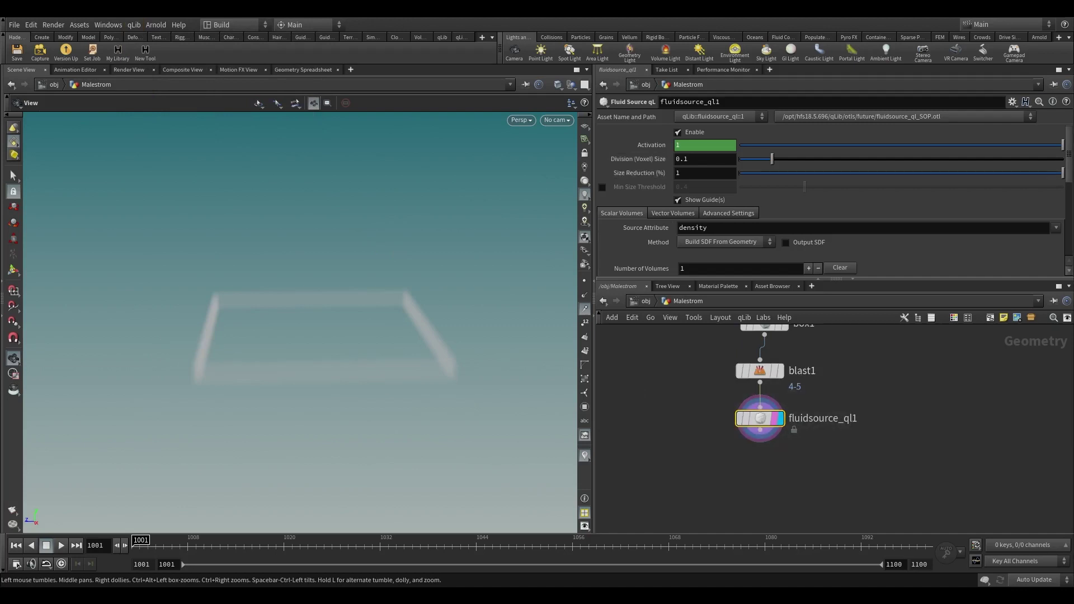
- Set the fluid source's scalar volume source attribute to surface
scroll(642, 179, "down", 2)
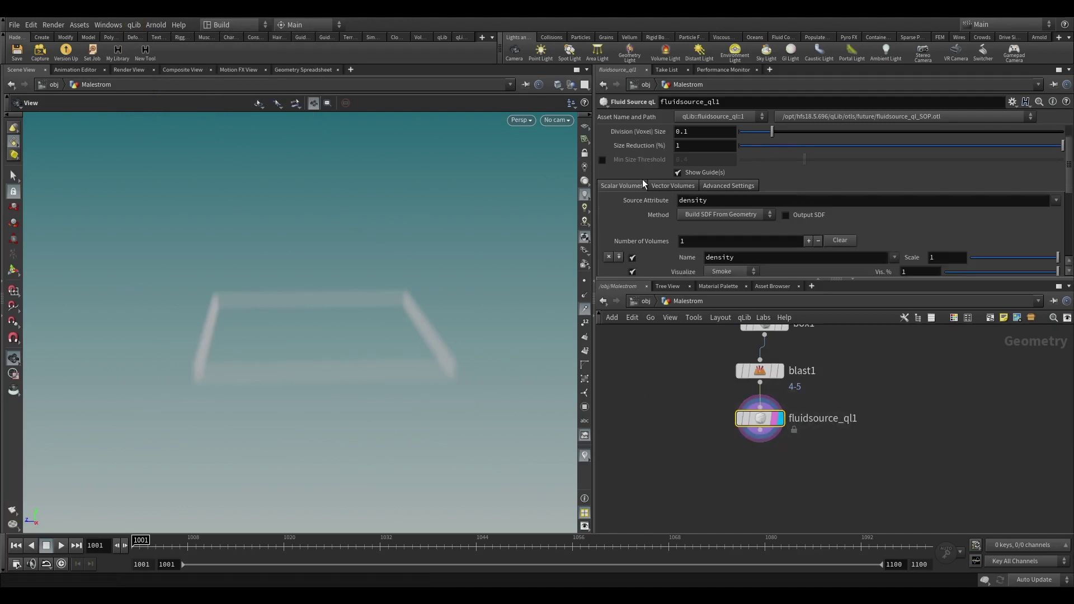
scroll(642, 179, "up", 2)
scroll(655, 226, "down", 1)
double_click(702, 202)
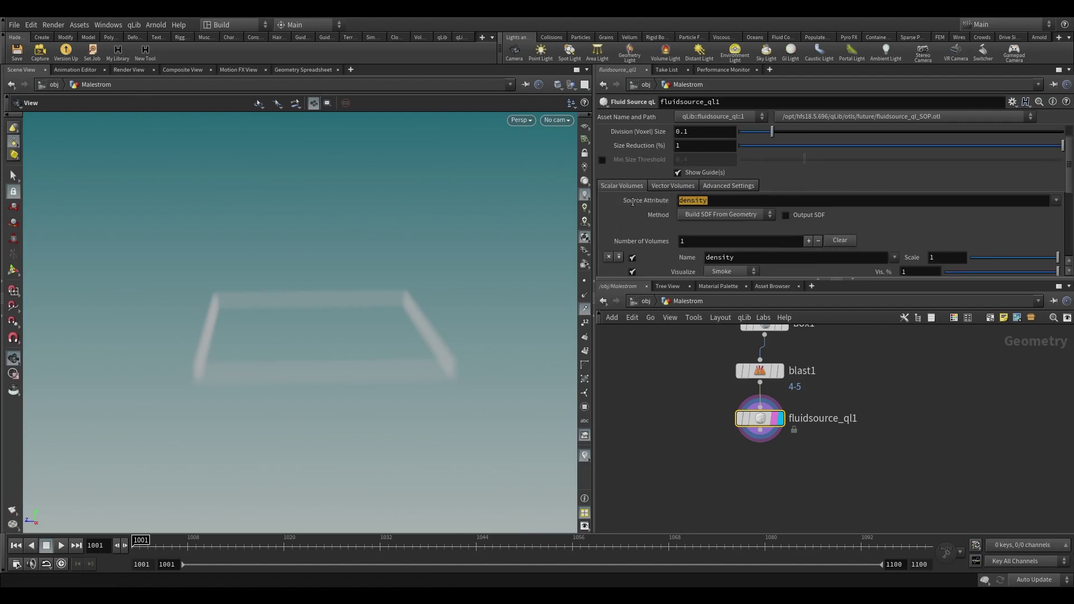
type("surface")
key("Return")
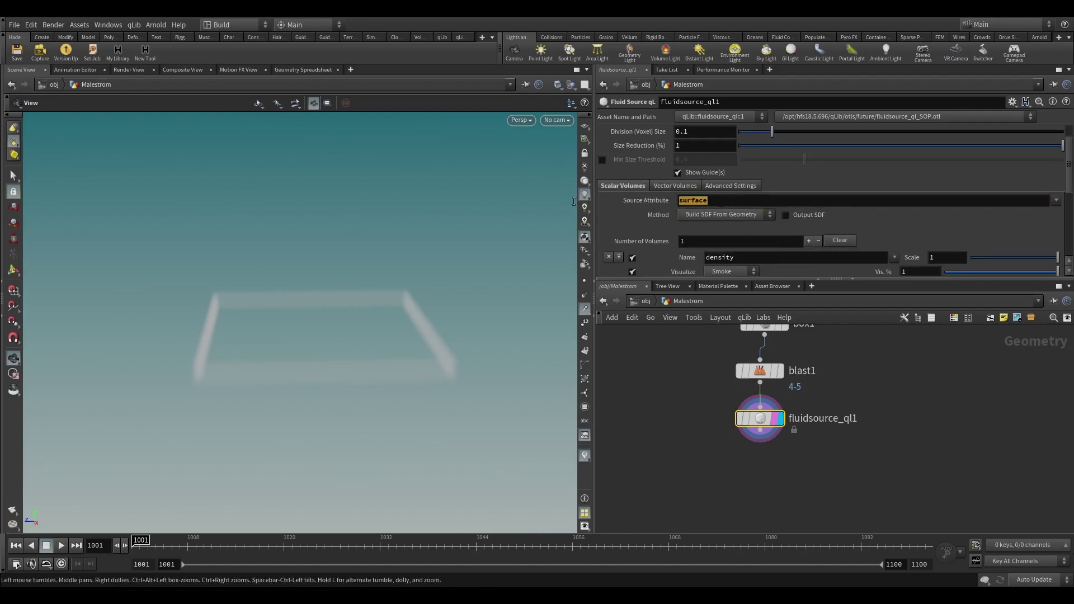
- Name the fluid source's scalar volume surface and have it output as an SDF
left_click(747, 258)
left_click_drag(747, 257, 597, 260)
type("surface")
key("Return")
scroll(772, 235, "down", 1)
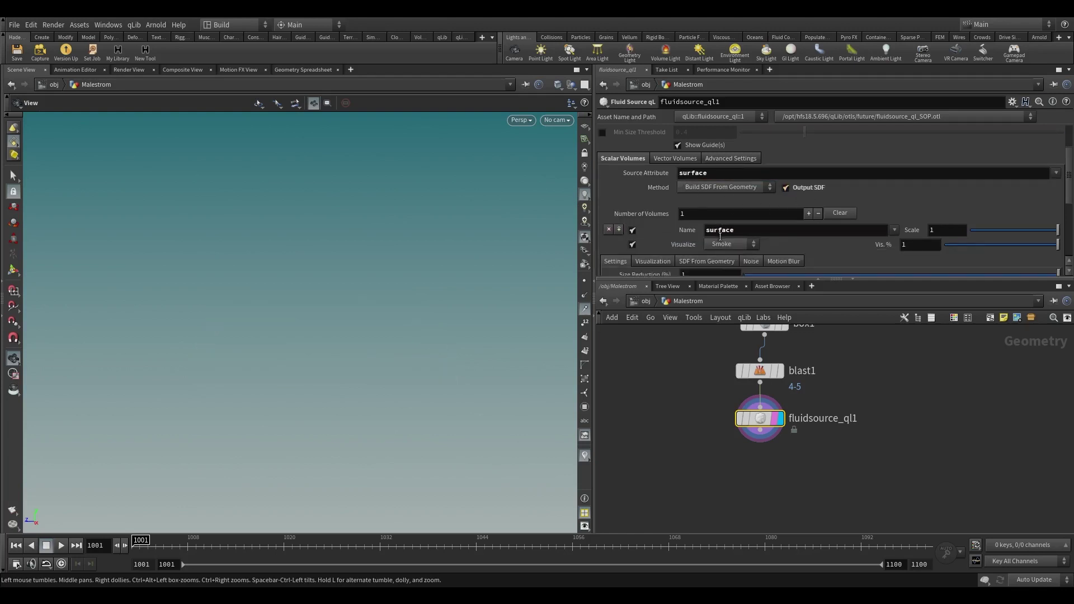
- Switch the surface volume's visualization to Isosurface
left_click(727, 245)
left_click(730, 266)
key("grave")
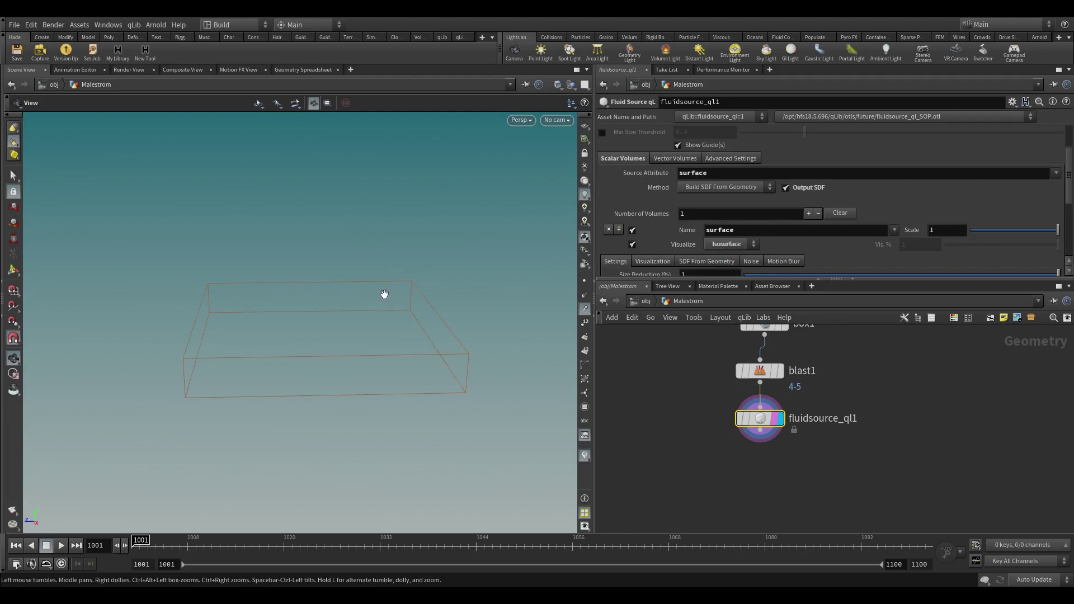
- Set the surface volume's border value to 1
scroll(743, 231, "down", 3)
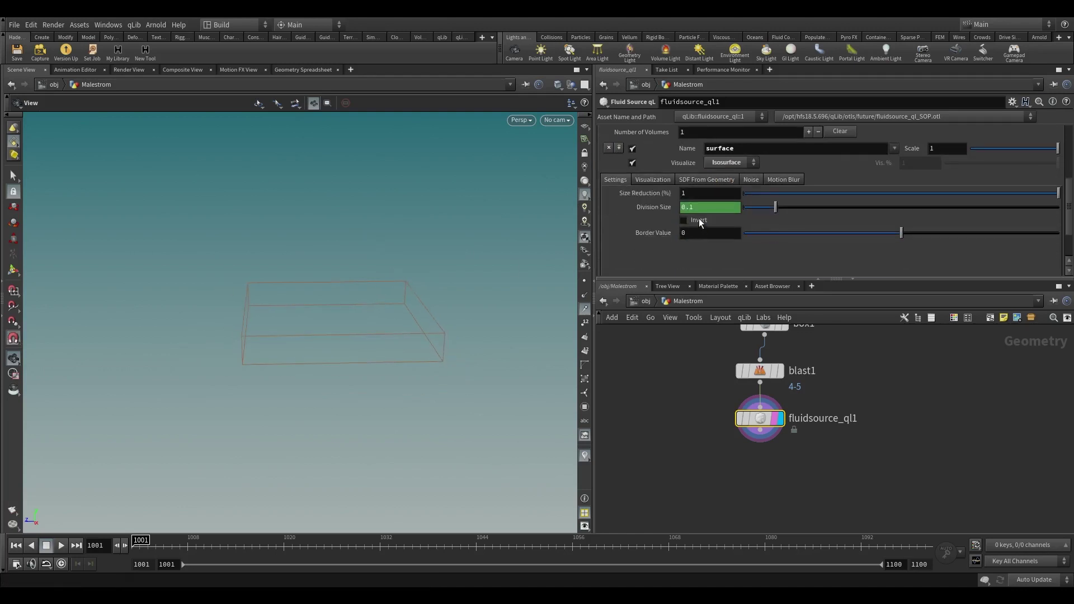
left_click_drag(902, 233, 1059, 233)
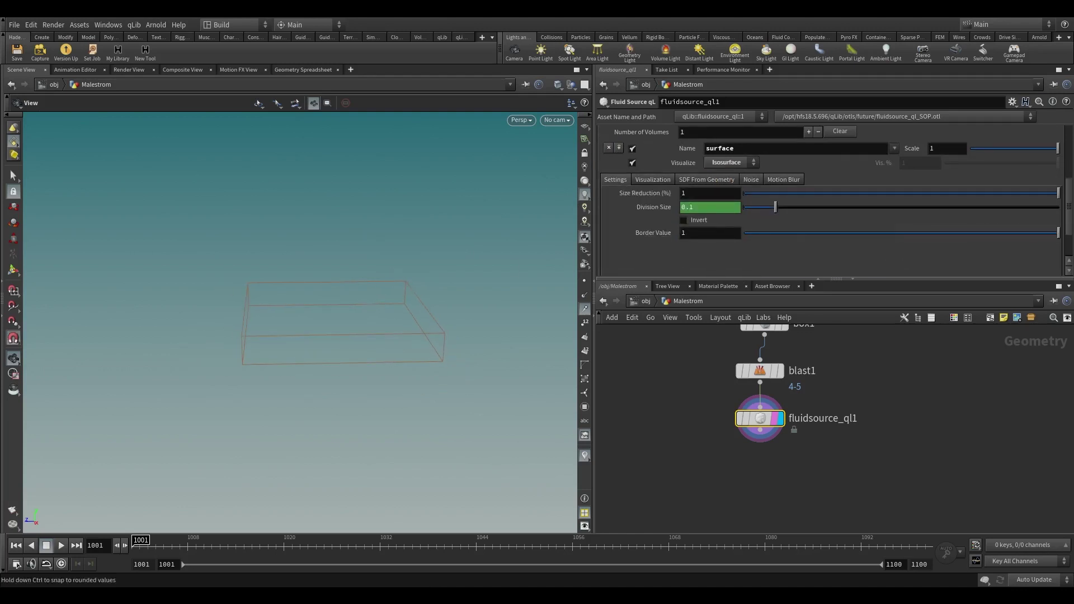
scroll(844, 223, "up", 1)
- Try an edge location of 1 in the surface volume's SDF From Geometry settings and inspect the resulting shape
left_click(706, 208)
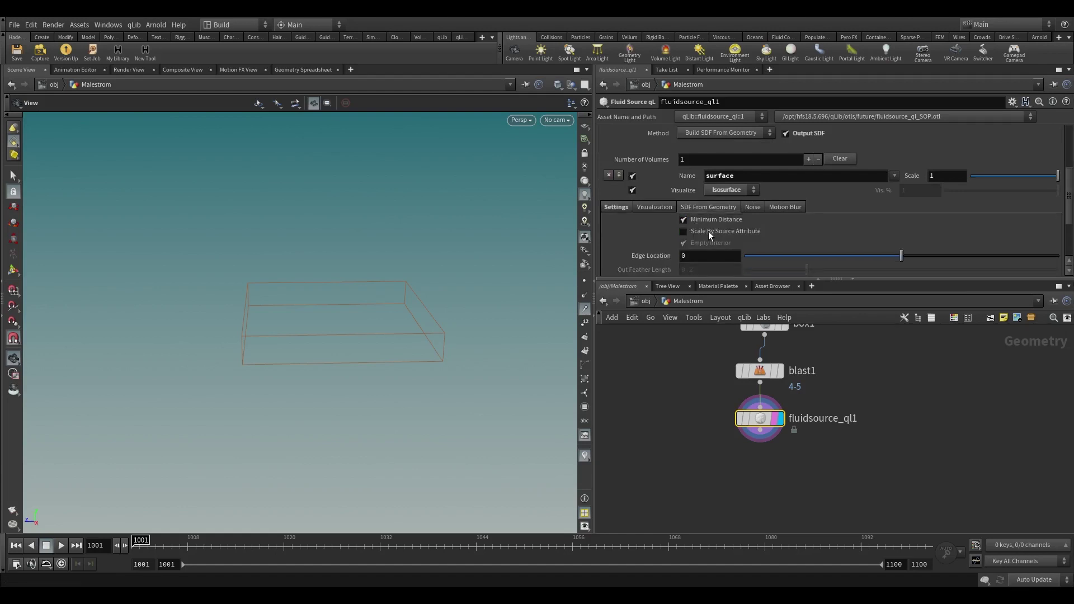
scroll(709, 232, "down", 1)
key("BackSpace")
type("1")
key("Return")
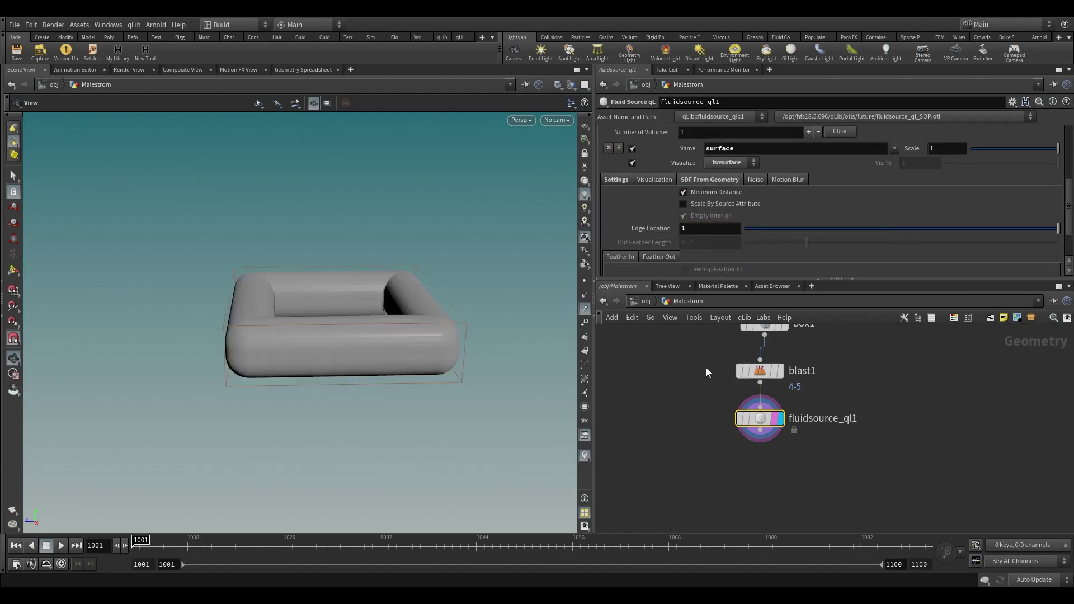
left_click_drag(349, 316, 336, 366)
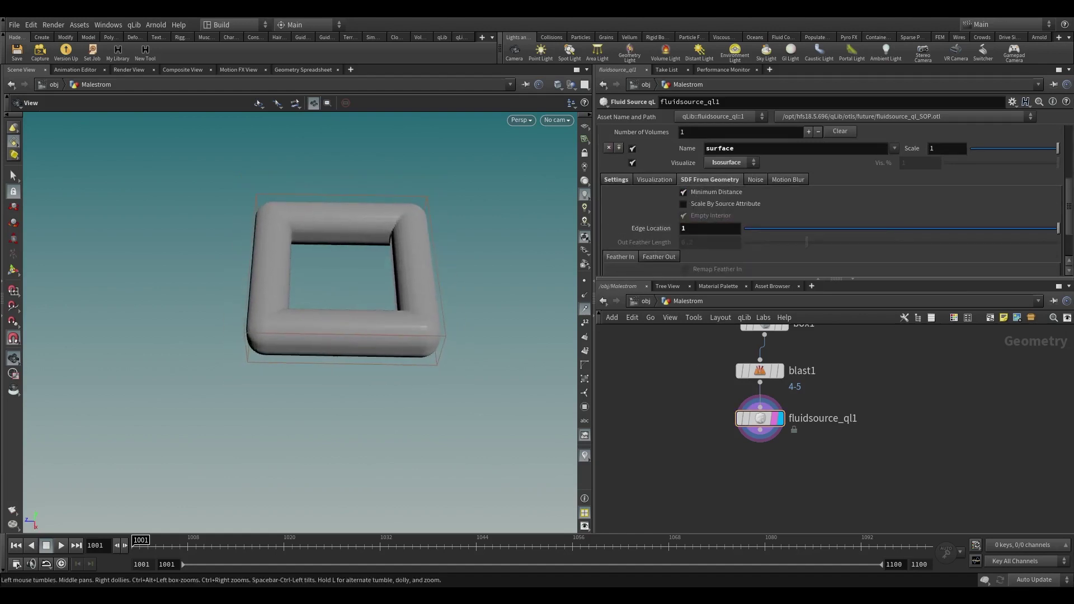
- Set the surface SDF's edge location to 0.2 and check the thickness of the square frame
left_click(706, 228)
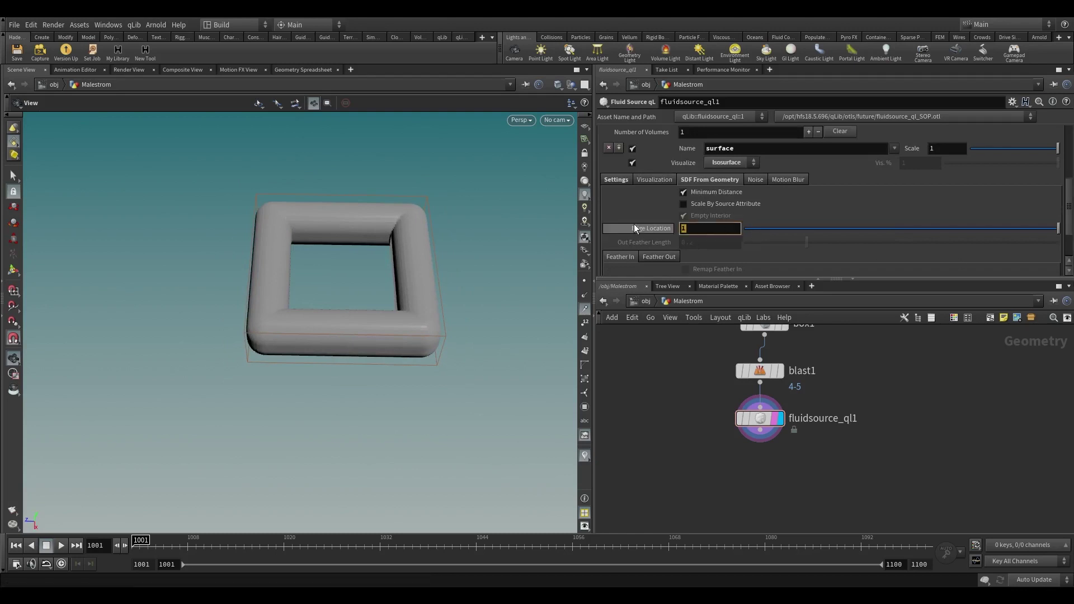
type("0.2")
key("Return")
left_click_drag(364, 295, 380, 341)
right_click_drag(386, 336, 455, 242)
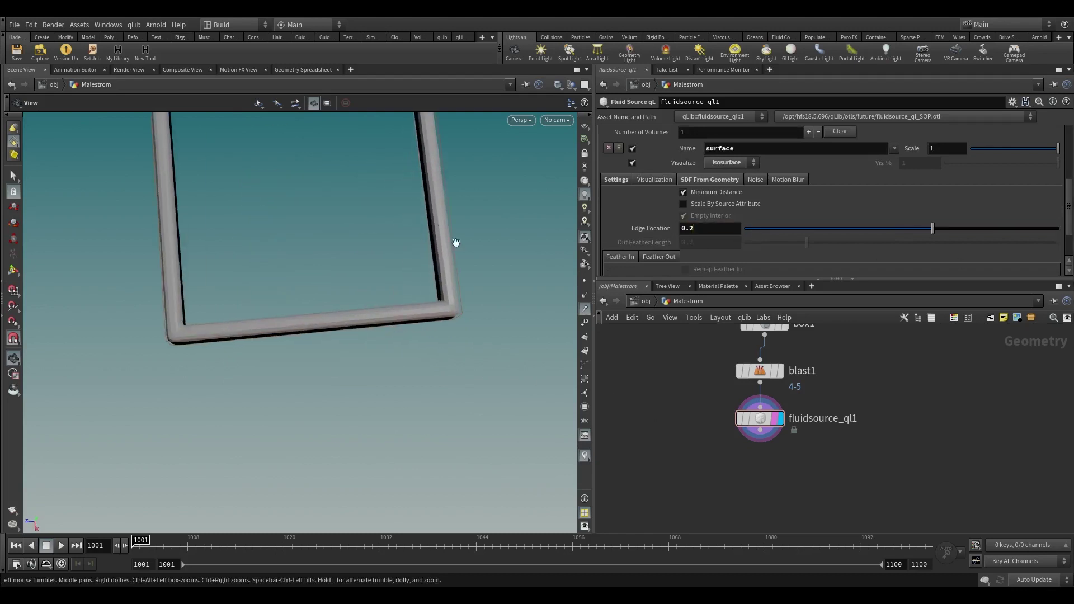
middle_click_drag(437, 219, 451, 340)
left_click_drag(451, 340, 440, 296)
- Enable particle creation on the fluid source, initialize it as Source FLIP, and turn off Use Optimizations
scroll(784, 199, "up", 5)
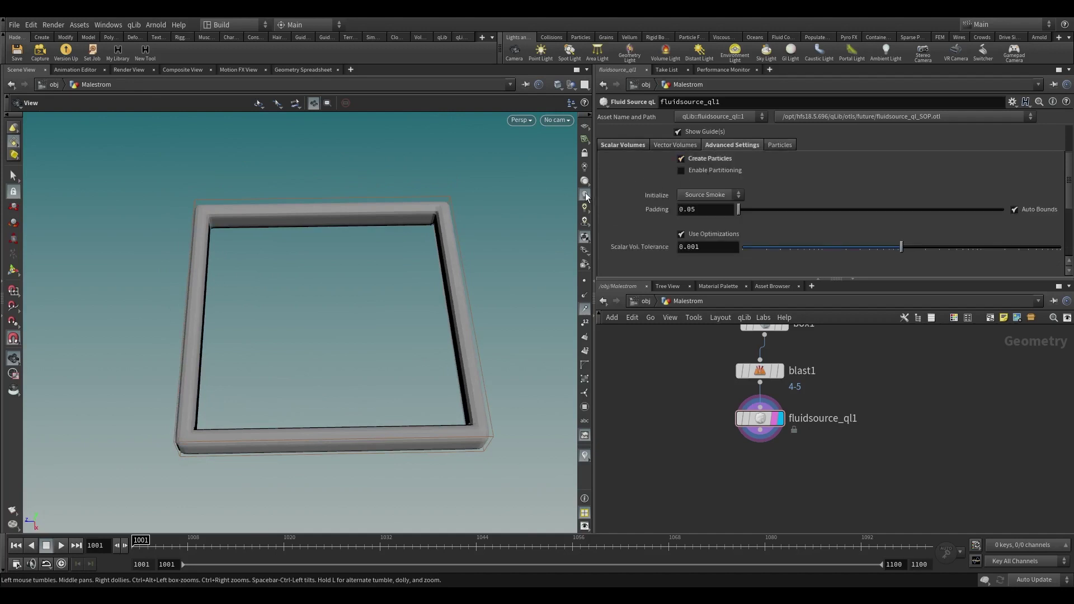
left_click(708, 194)
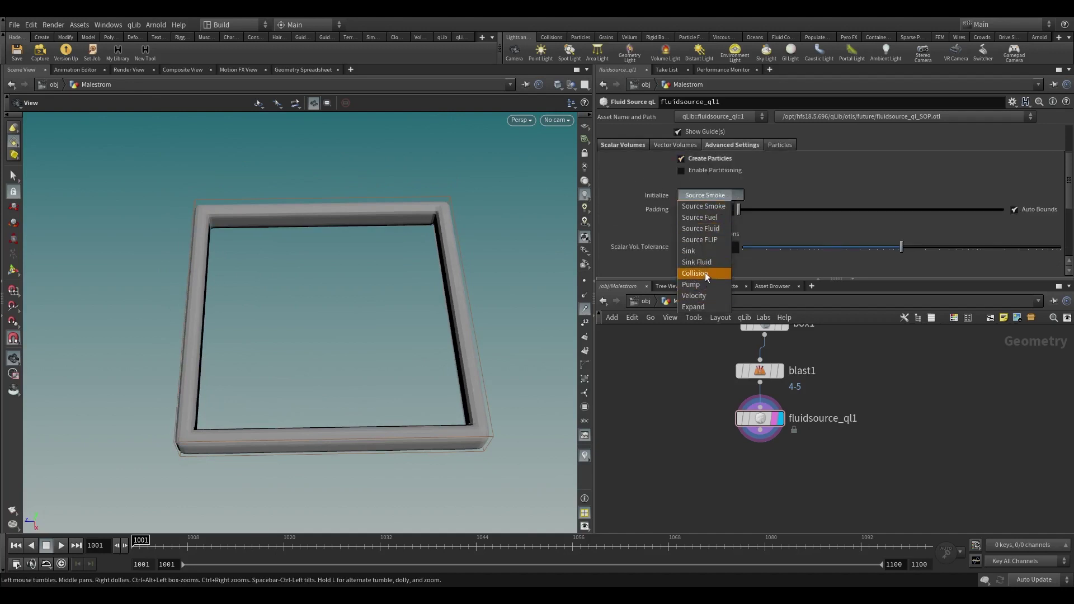
left_click(708, 241)
scroll(649, 213, "down", 2)
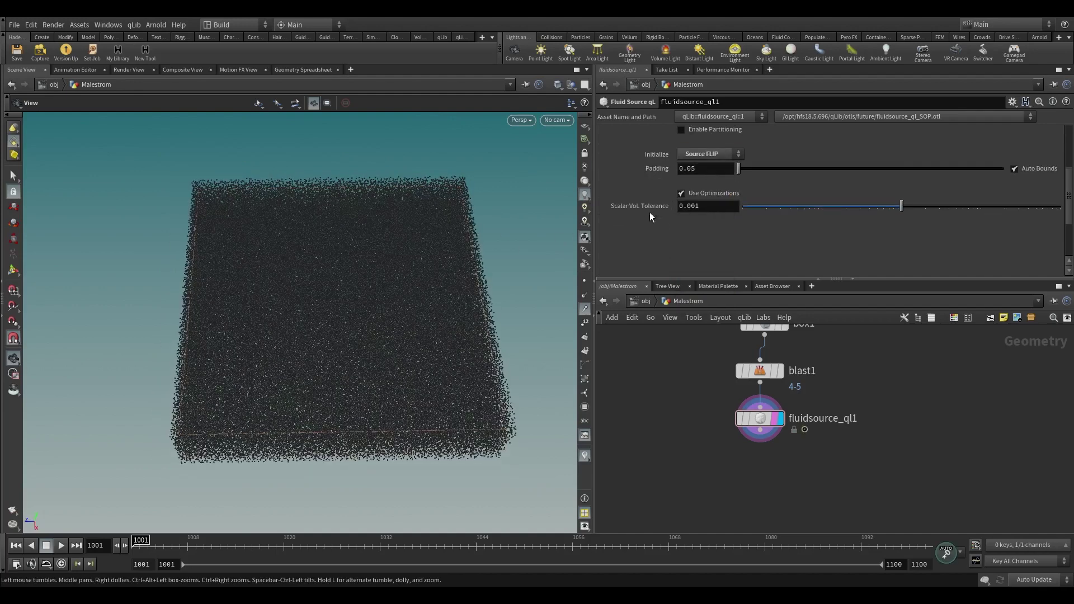
left_click(715, 193)
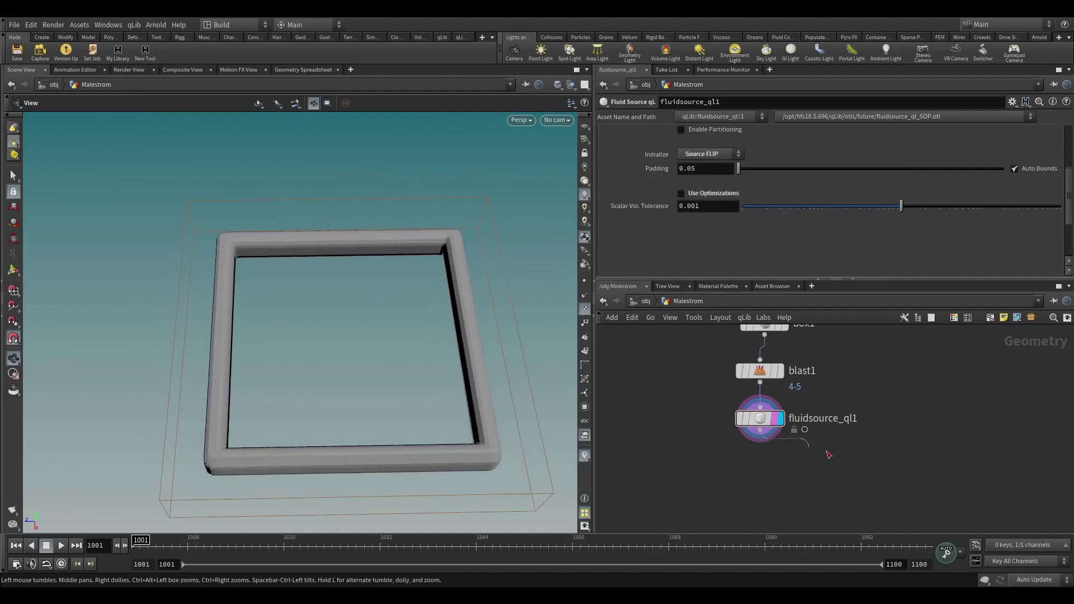
left_click_drag(826, 451, 894, 456)
type("bl")
key("Return")
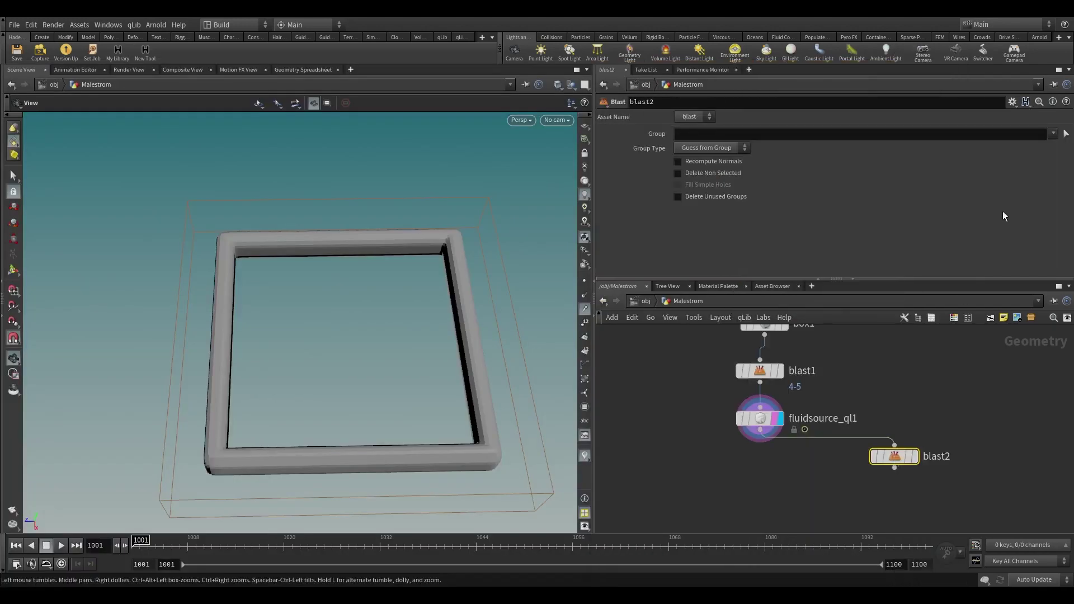
left_click(1053, 134)
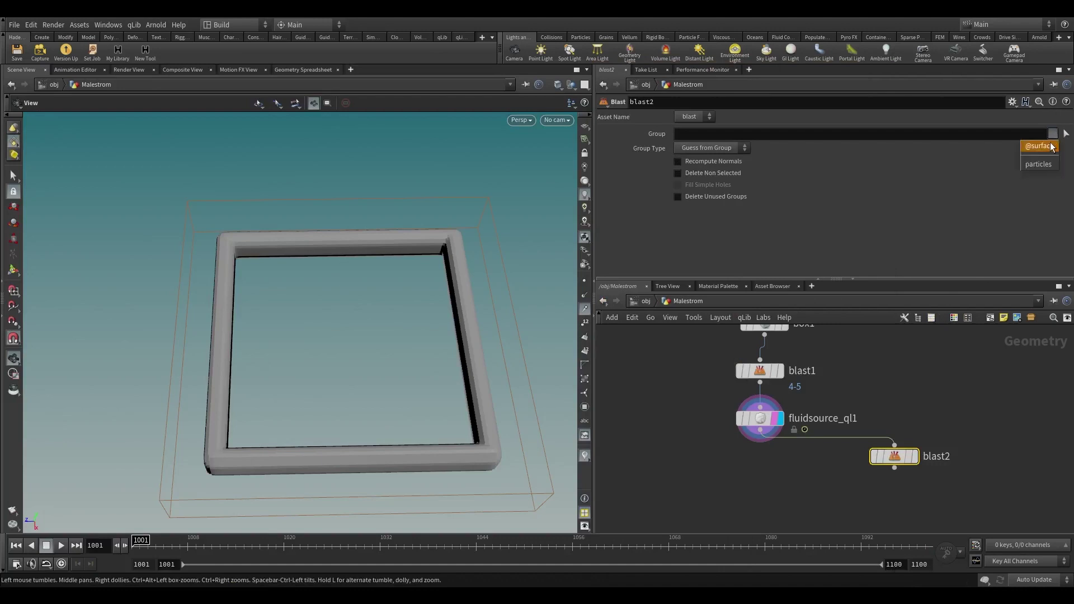
left_click(1032, 144)
scroll(937, 460, "up", 2)
left_click(902, 459)
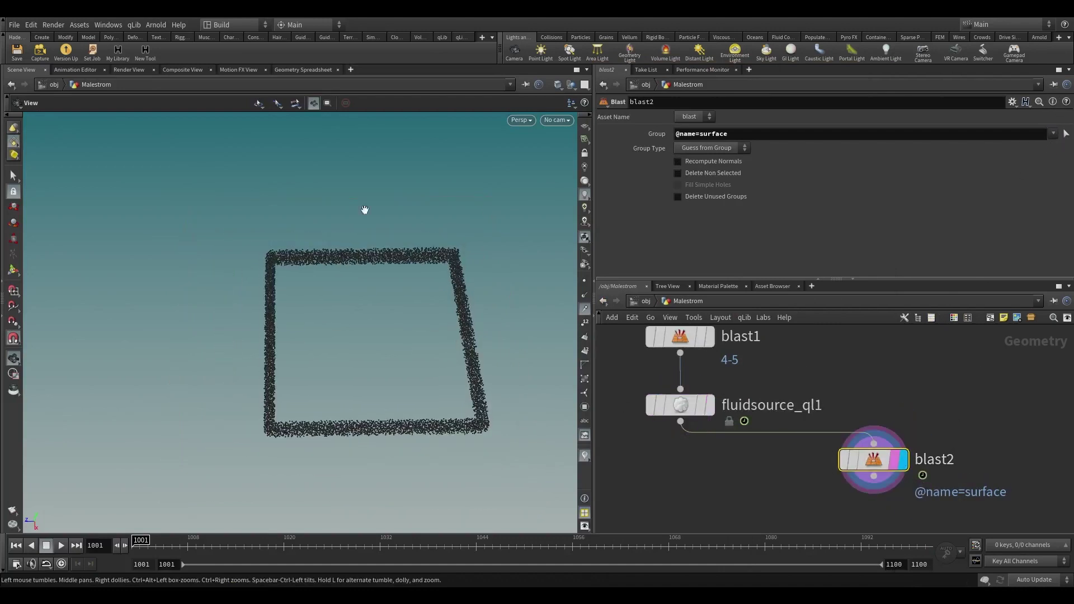
- Review the particle source, separation and jitter settings of fluidsource_ql1
left_click(680, 405)
scroll(745, 158, "up", 3)
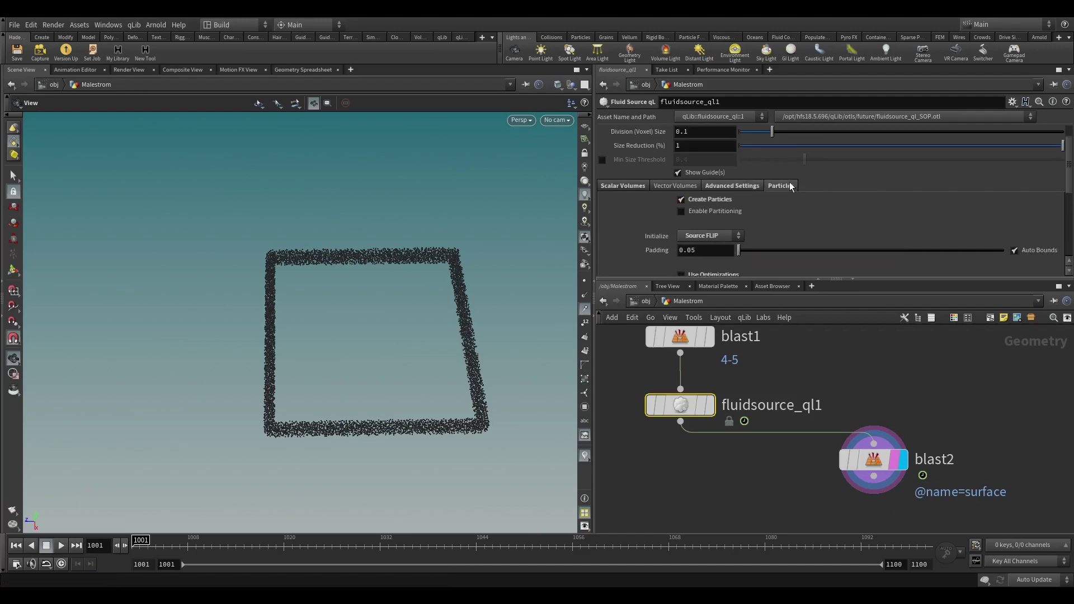
scroll(771, 208, "down", 1)
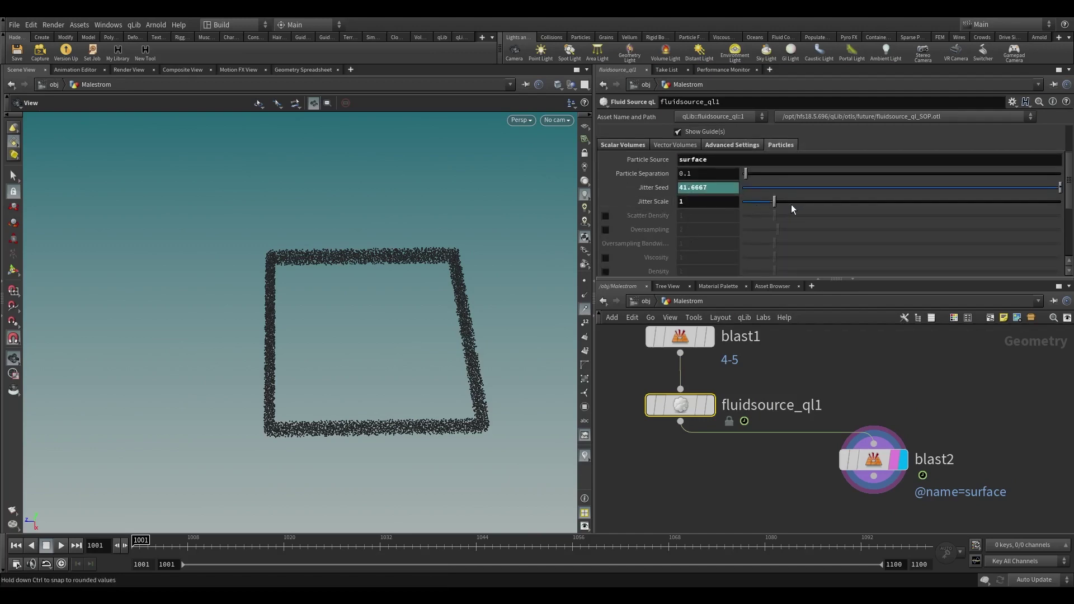
mouse_move(141, 540)
left_mouse_down()
mouse_move(512, 540)
mouse_move(141, 540)
left_mouse_up()
scroll(638, 211, "up", 1)
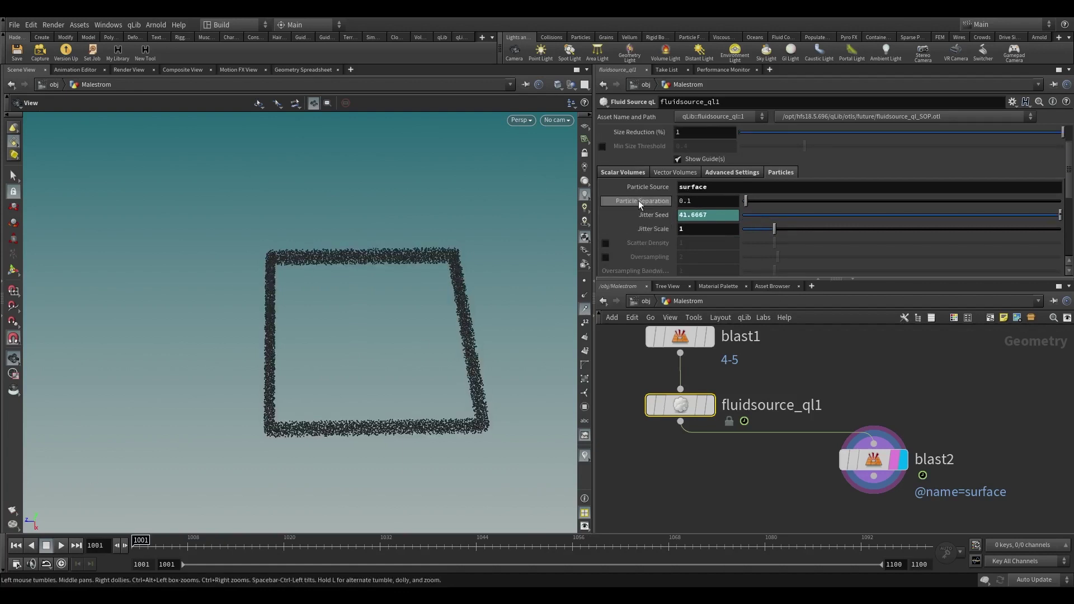
- Link the Particle Separation of fluidsource_ql1 to its Division (Voxel) Size with a relative reference
scroll(637, 183, "up", 1)
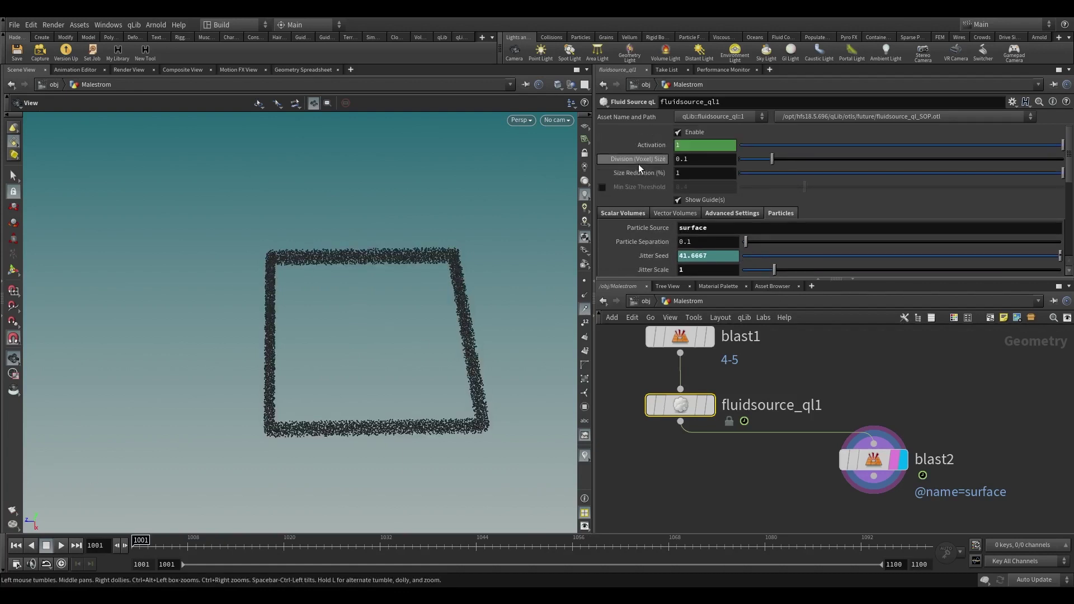
right_click(639, 162)
left_click(659, 245)
right_click(638, 243)
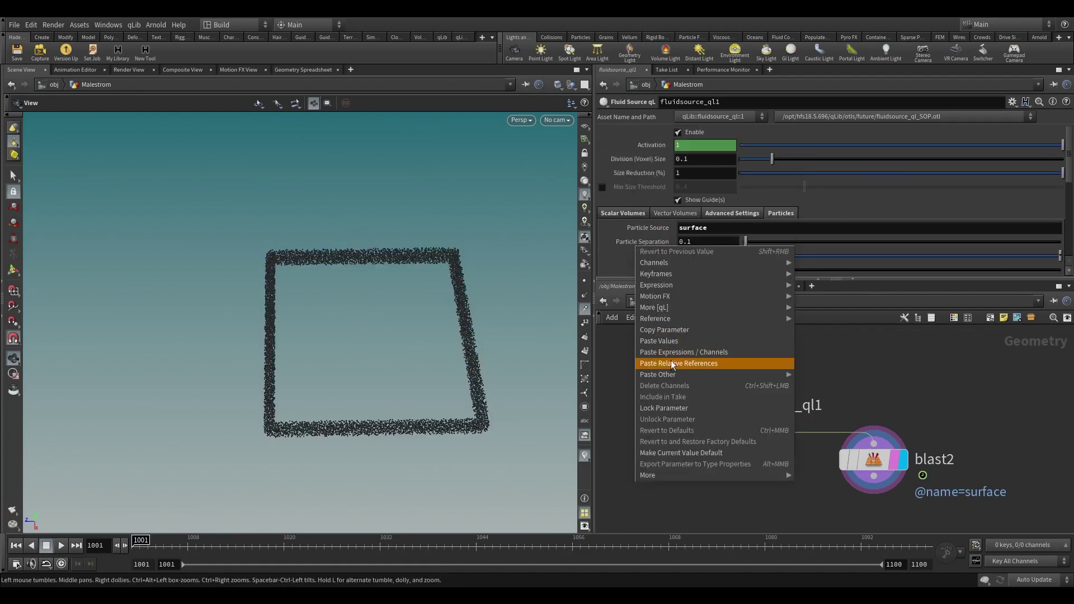
left_click(674, 365)
left_click(649, 243)
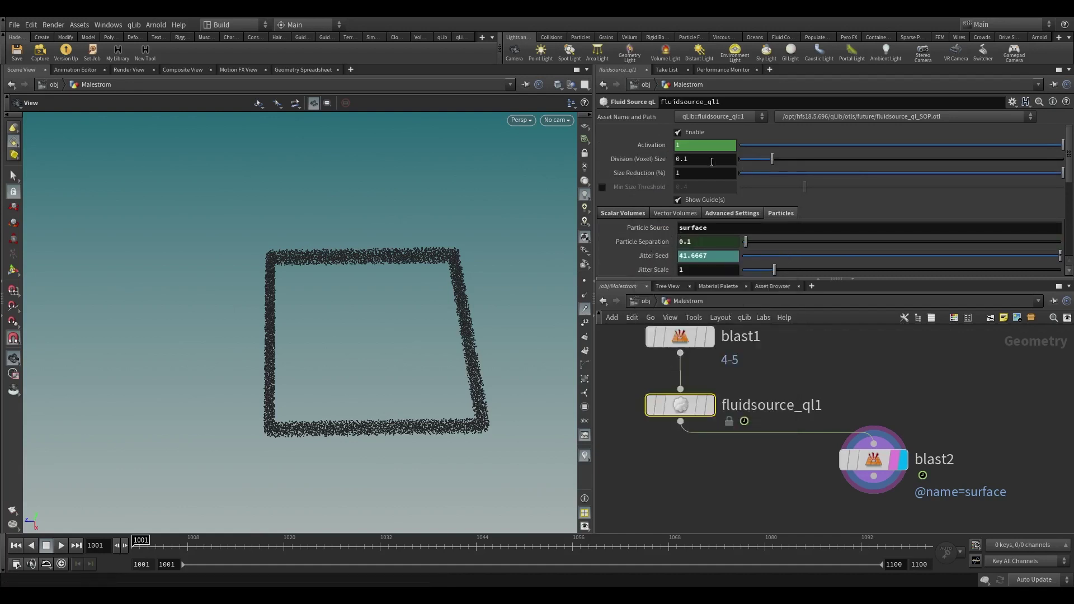
- Test the linked separation by setting the Division Size to 0.5 and returning it to 0.1
key("BackSpace")
type("5")
left_click(646, 145)
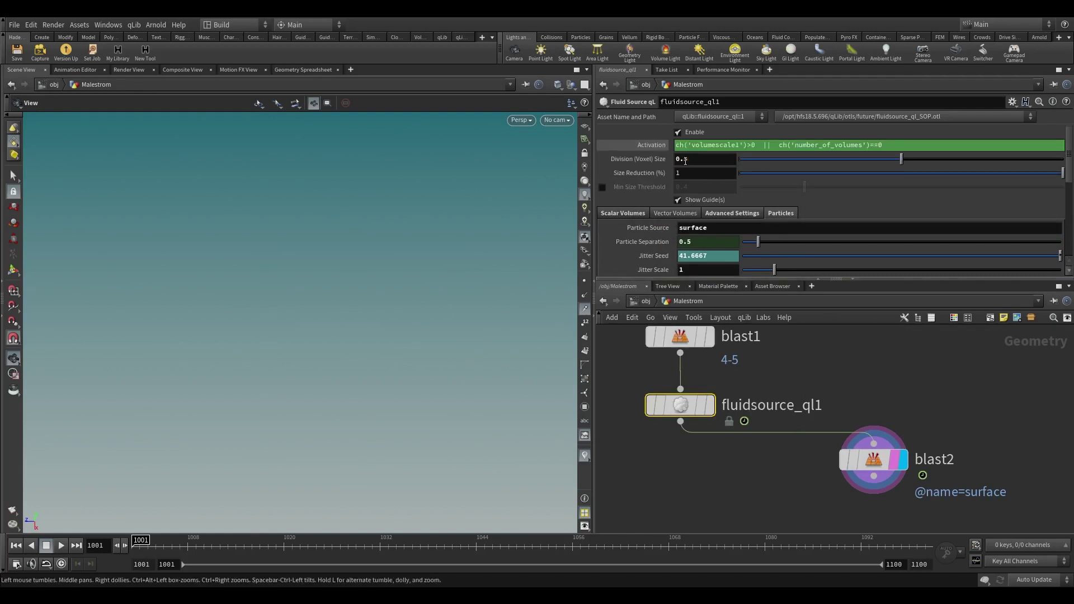
type(".1")
left_click(643, 159)
left_click_drag(680, 160, 844, 160)
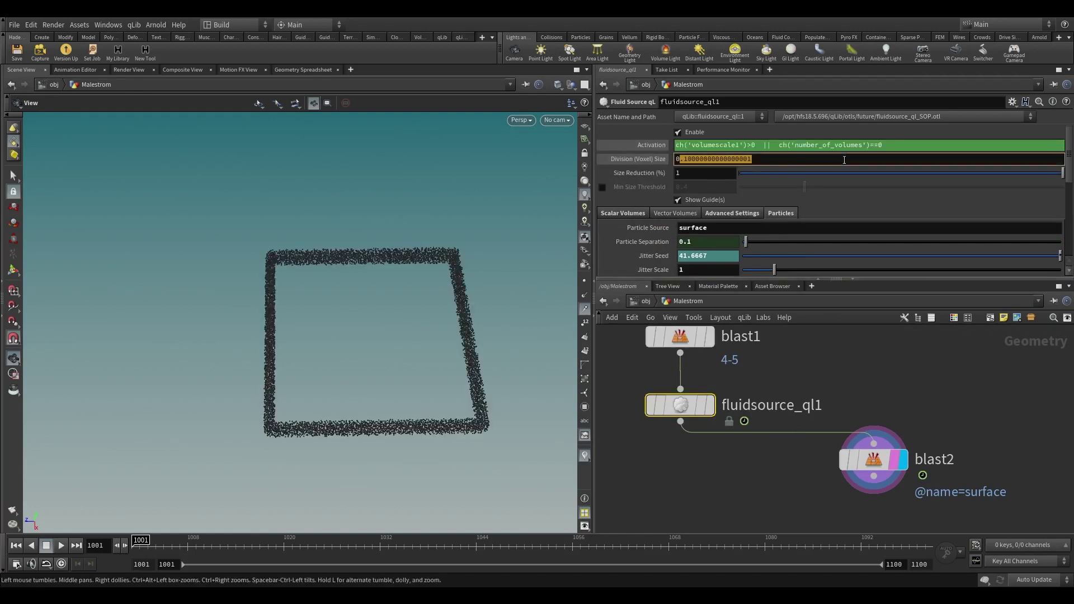
left_click(606, 160)
left_click(641, 149)
- Add a Null node below fluidsource_ql1, connected to its output
scroll(726, 477, "down", 4)
middle_click_drag(726, 477, 811, 440)
scroll(811, 441, "up", 2)
mouse_move(778, 395)
left_mouse_down()
mouse_move(778, 418)
mouse_move(778, 403)
left_mouse_up()
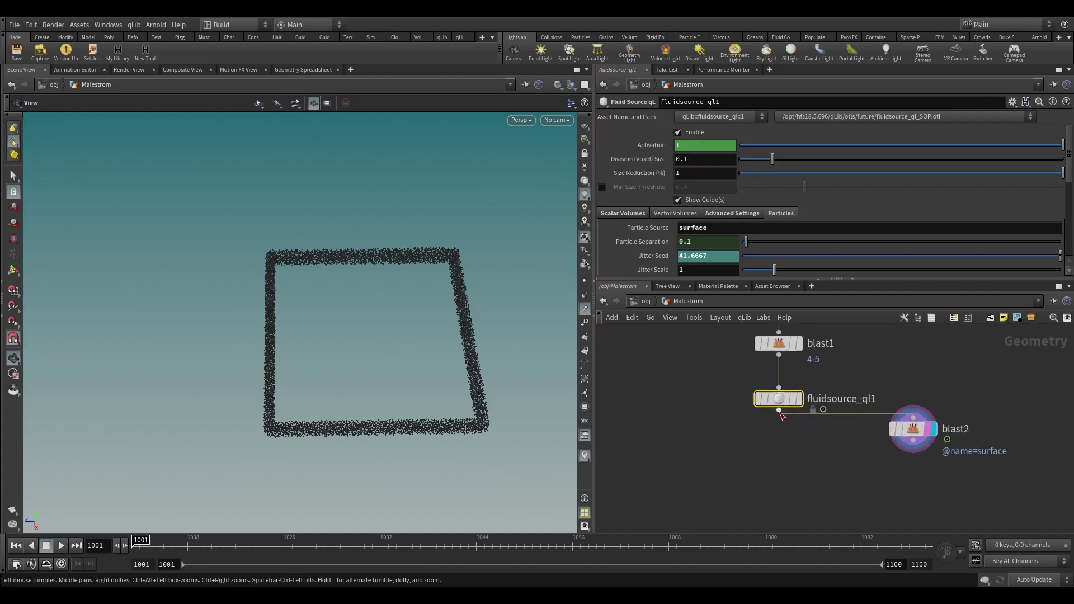
key("Tab")
type("null")
key("Return")
key("Return")
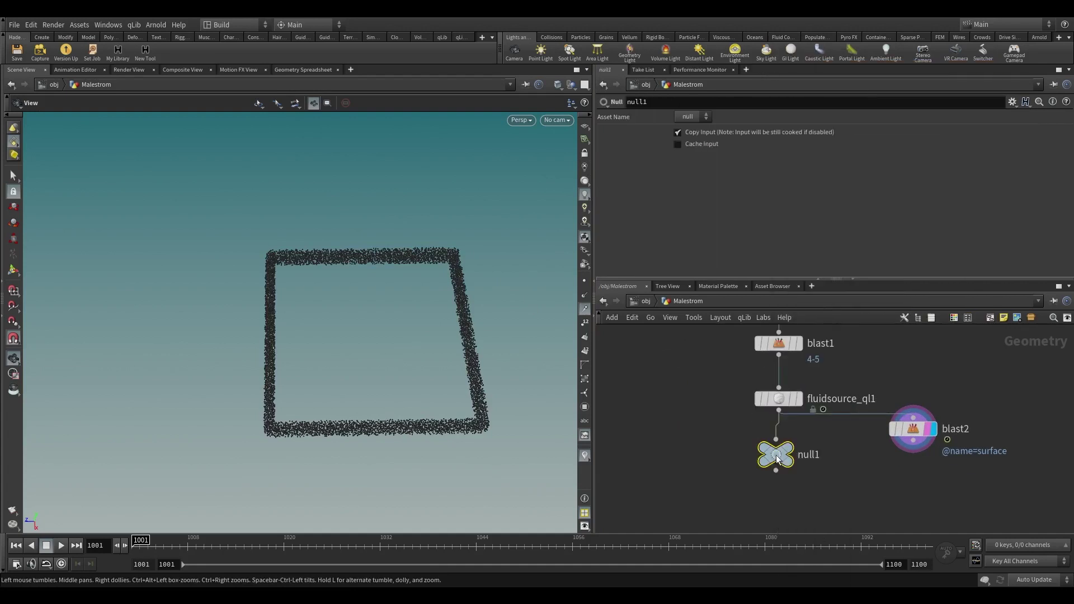
- Rename the new null as OUT_EMITTER
left_click(819, 458)
double_click(833, 454)
type("OUT_")
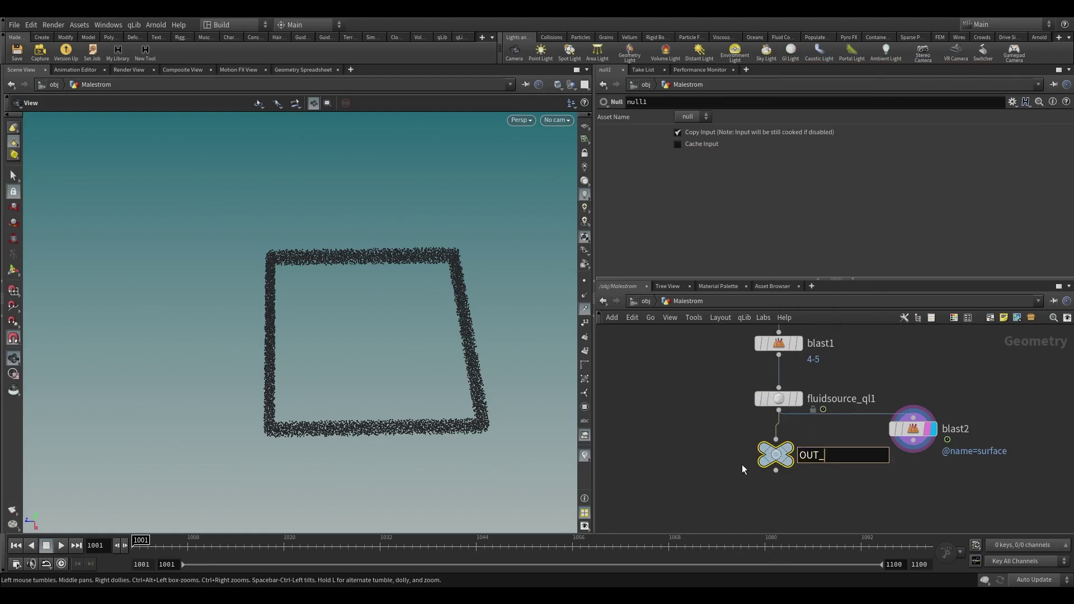
type("EMITTER")
key("Return")
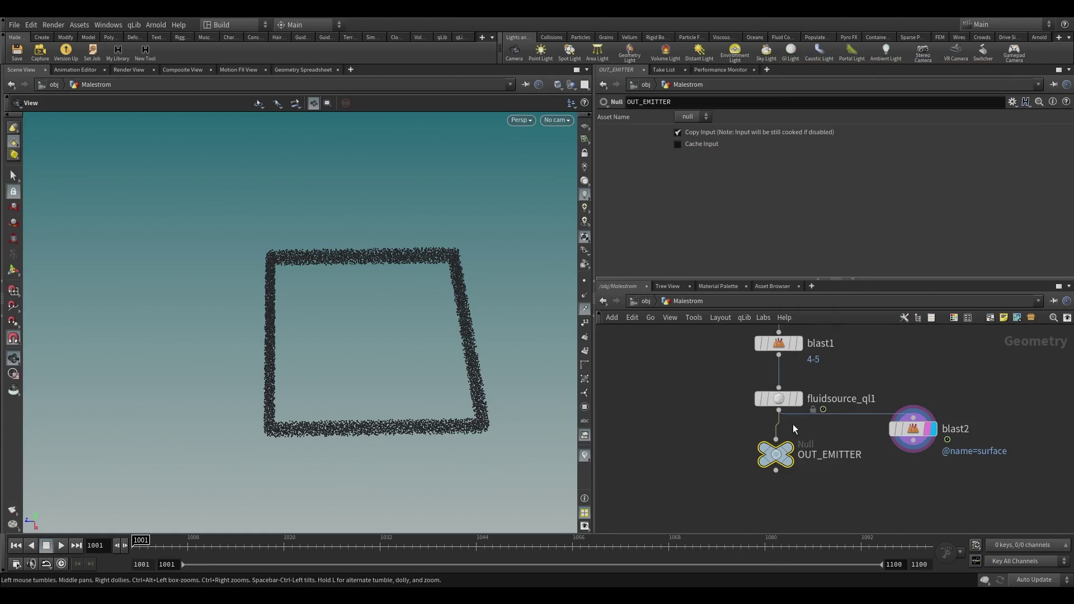
- Line up the box1, blast1, fluidsource_ql1 and OUT_EMITTER nodes in a straight chain
scroll(790, 424, "down", 3)
scroll(753, 446, "up", 2)
left_click_drag(791, 439, 800, 455)
scroll(752, 439, "down", 3)
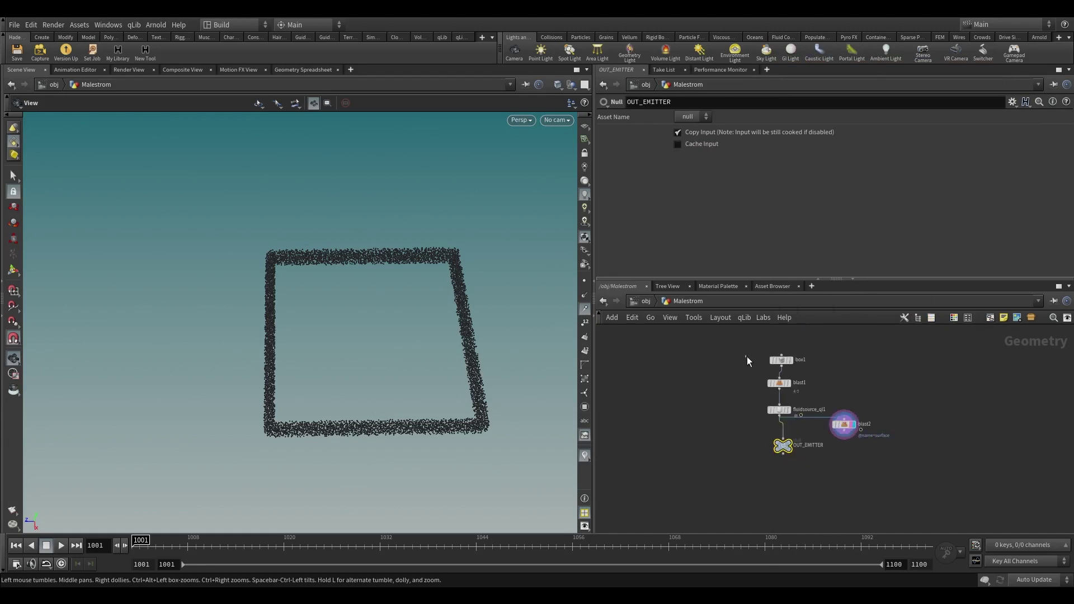
left_click_drag(747, 357, 789, 456)
key("l")
left_click(721, 447)
middle_click_drag(706, 471, 776, 431)
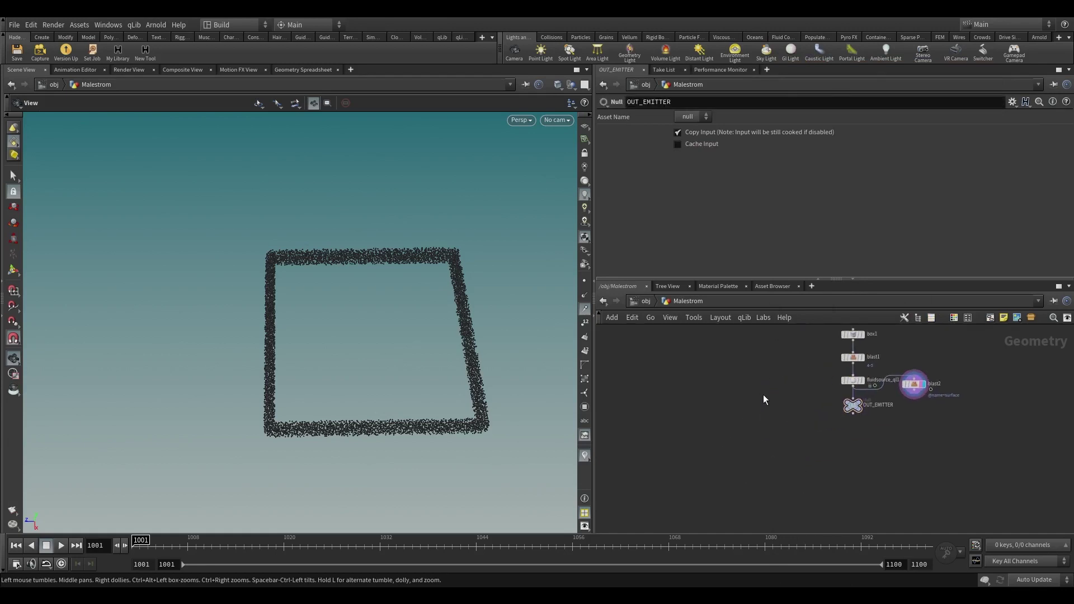
key("Tab")
type("particle")
key("Return")
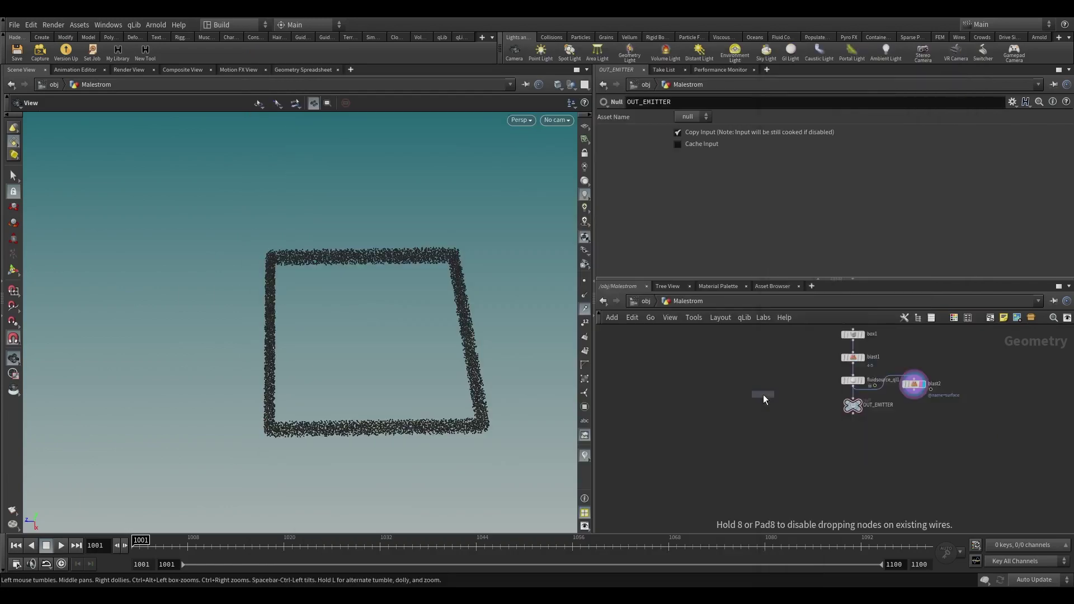
key("Escape")
- Add a Particle Fluid Tank node beside the emitter chain
key("Tab")
type("parti")
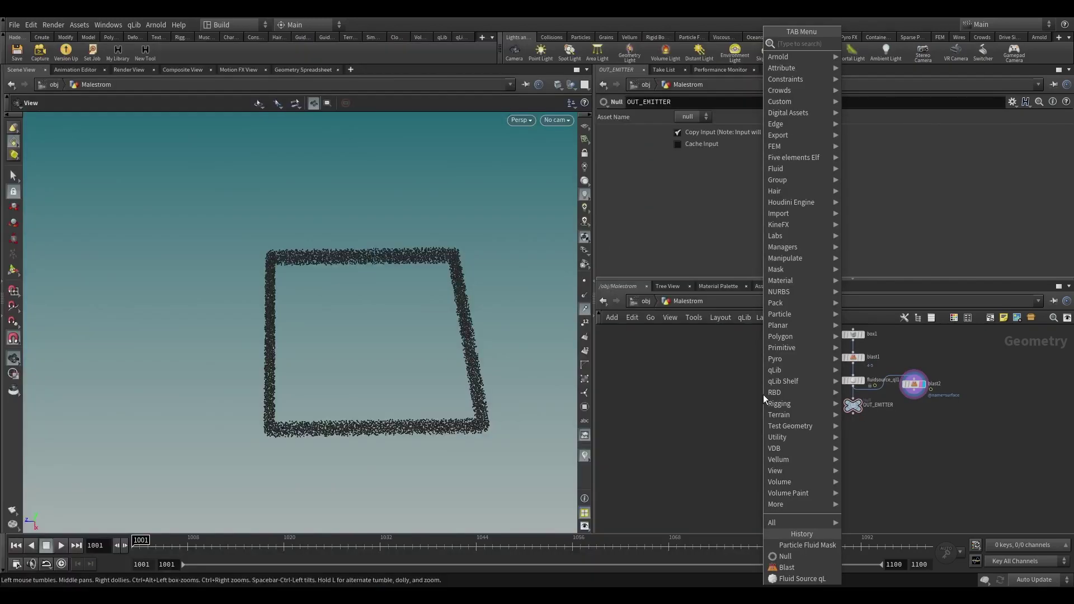
type("cles")
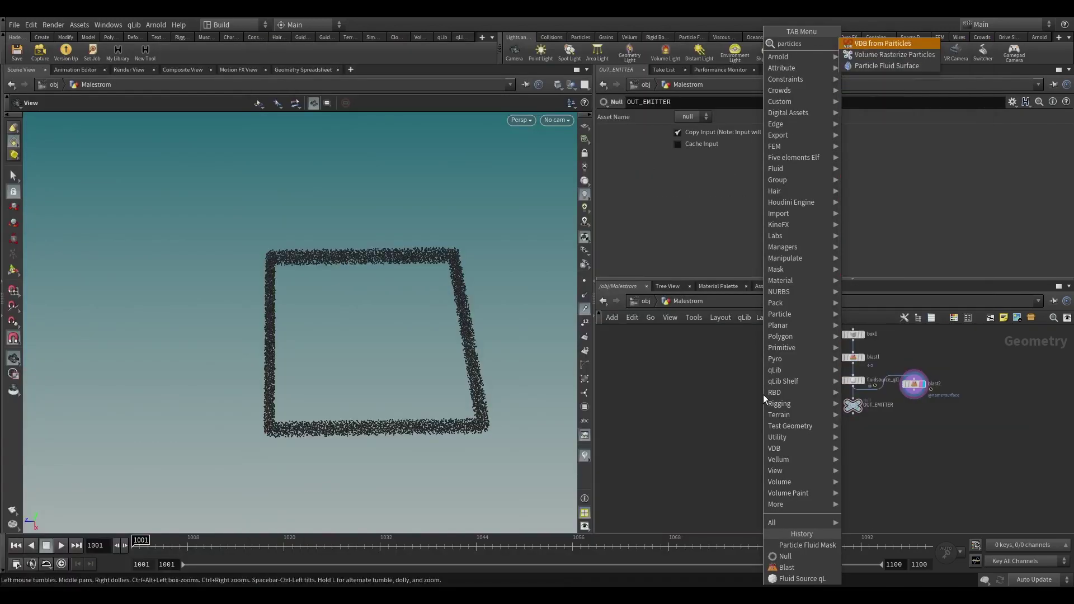
key("BackSpace")
key("Down")
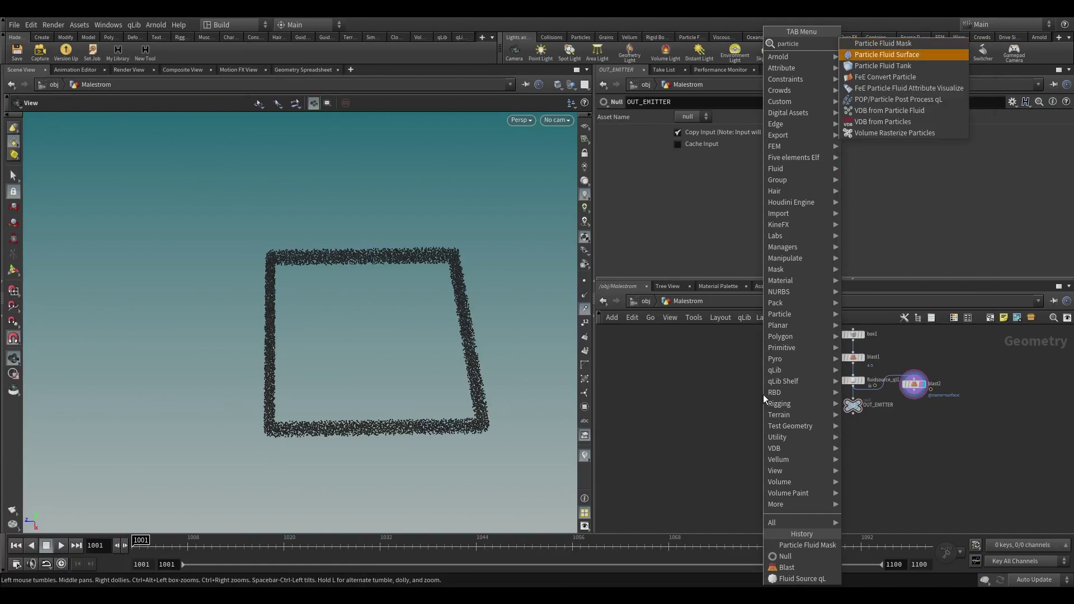
key("Return")
left_click(762, 395)
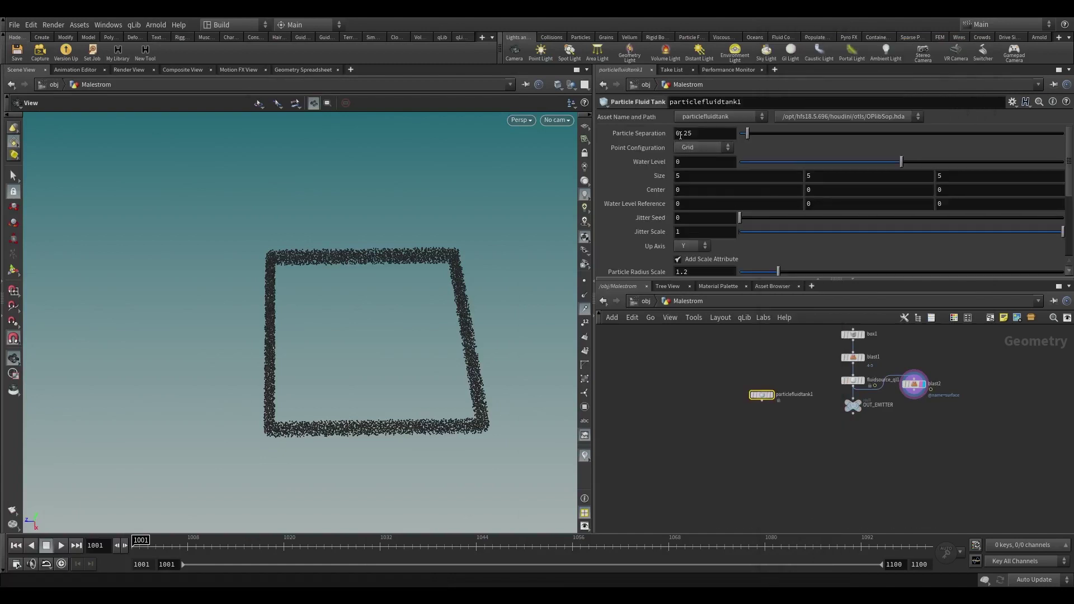
- Reference the Division Size of fluidsource_ql1 in the tank's Particle Separation and compare both nodes' settings
right_click(639, 139)
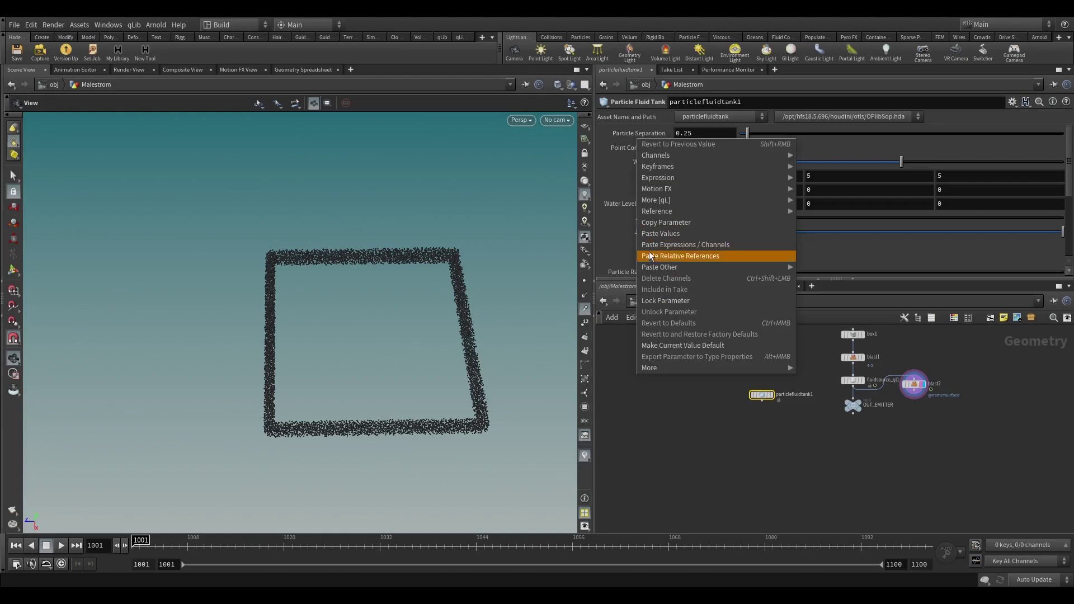
left_click(654, 253)
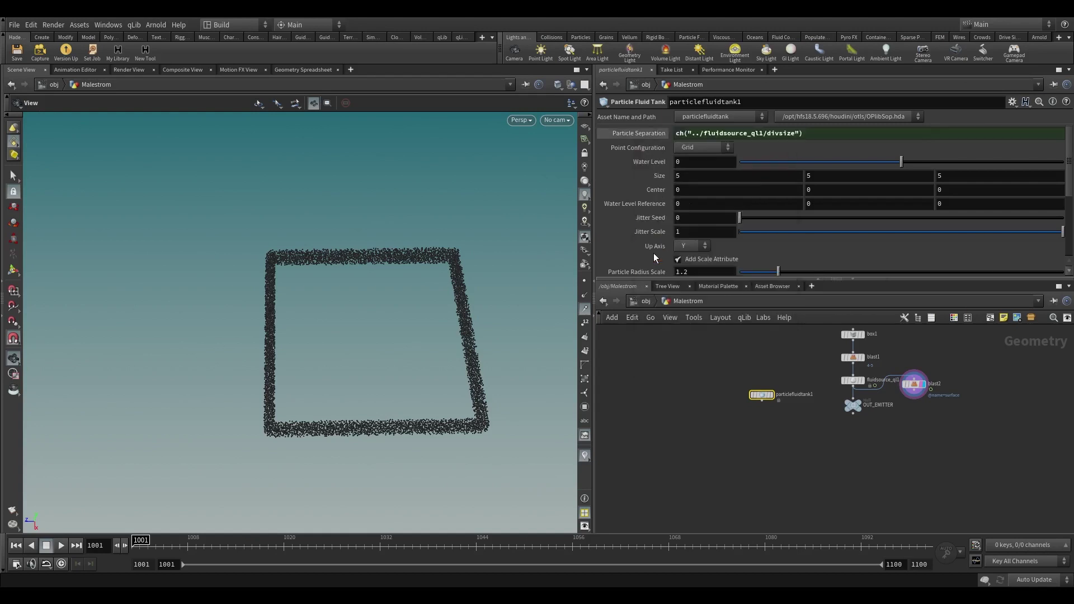
left_click(642, 136)
scroll(800, 358, "up", 3)
left_click(871, 393)
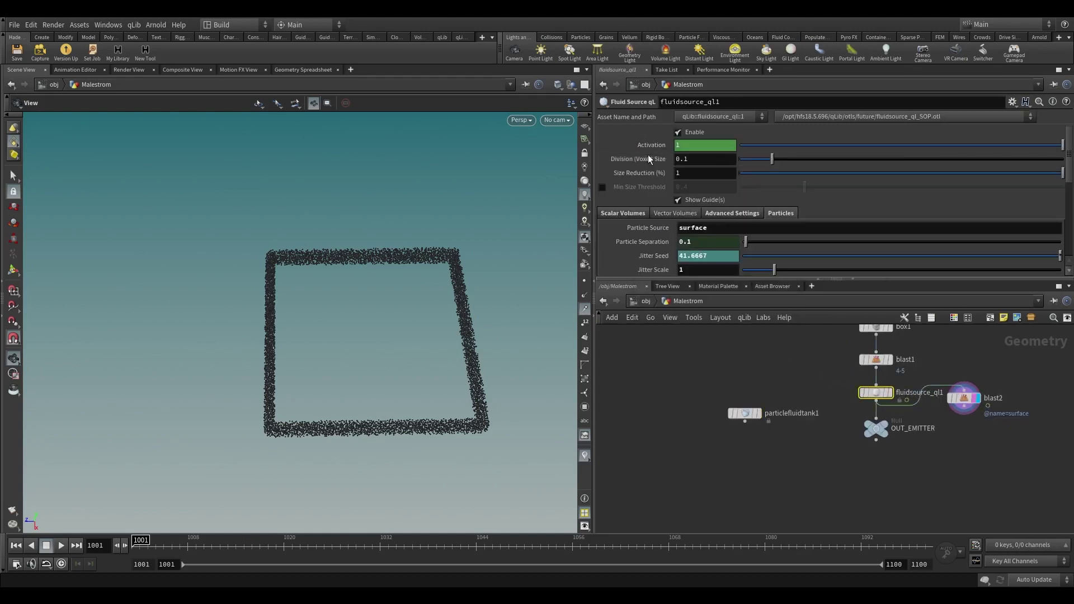
left_click(744, 413)
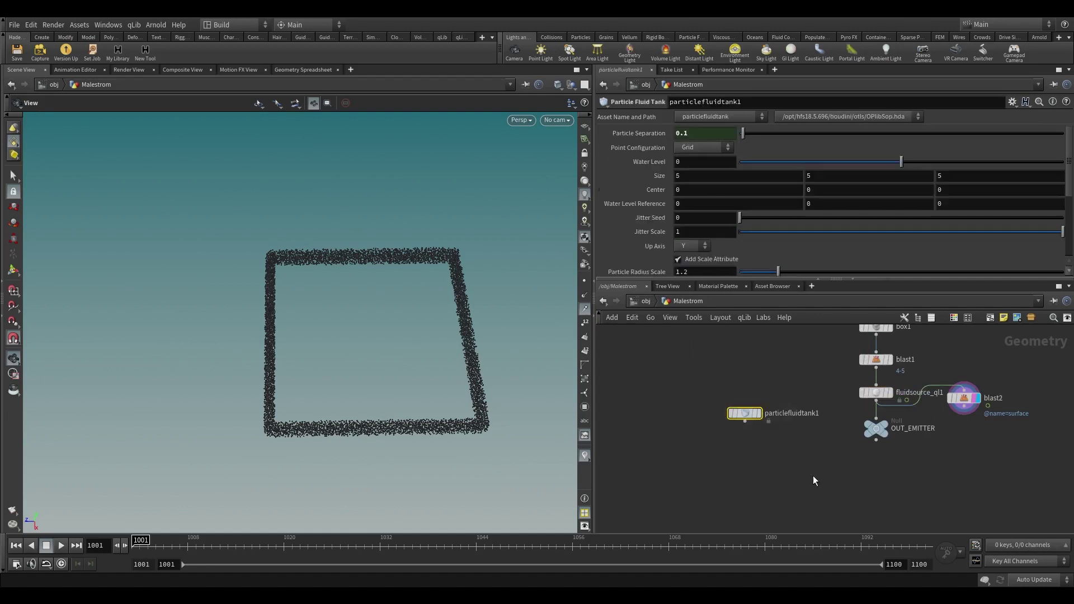
left_click(656, 135)
left_click(657, 134)
- Set the particle fluid tank's size to 8, 2.9, 8
left_click_drag(682, 175, 634, 172)
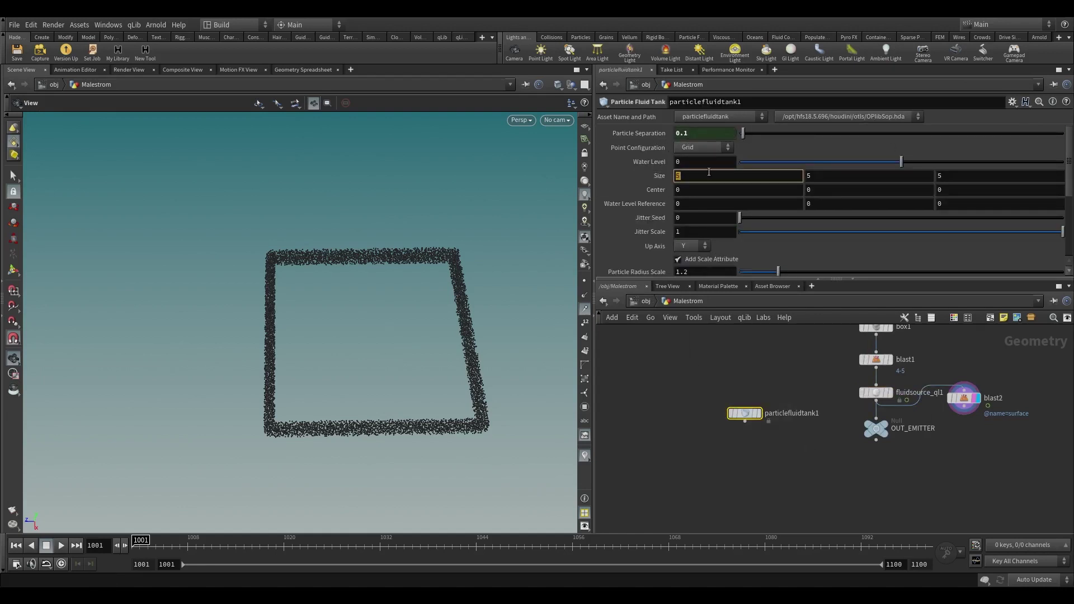
type("8")
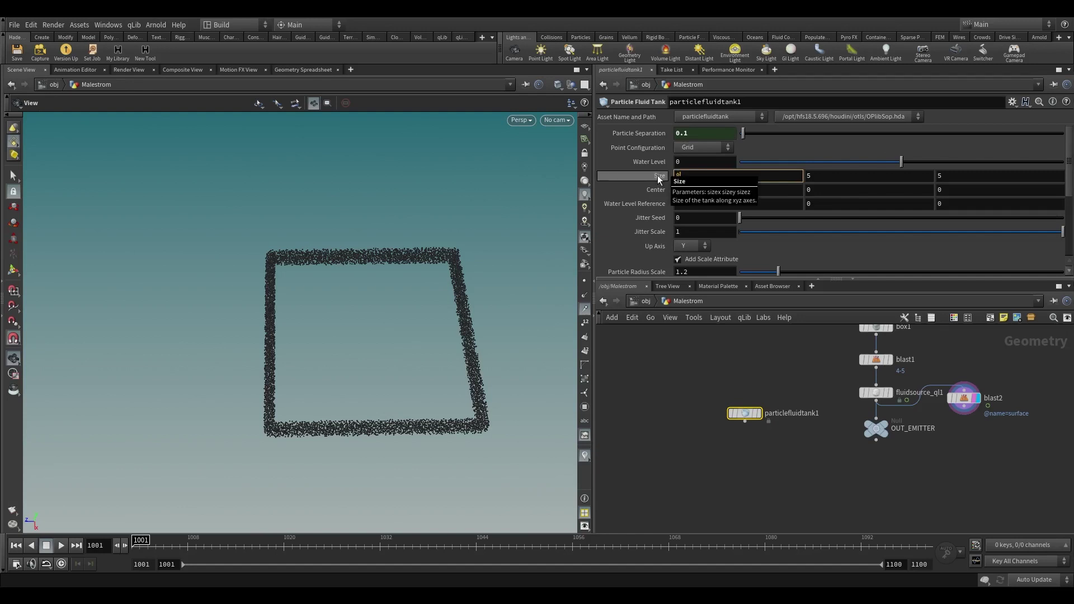
key("Tab")
type("2.9")
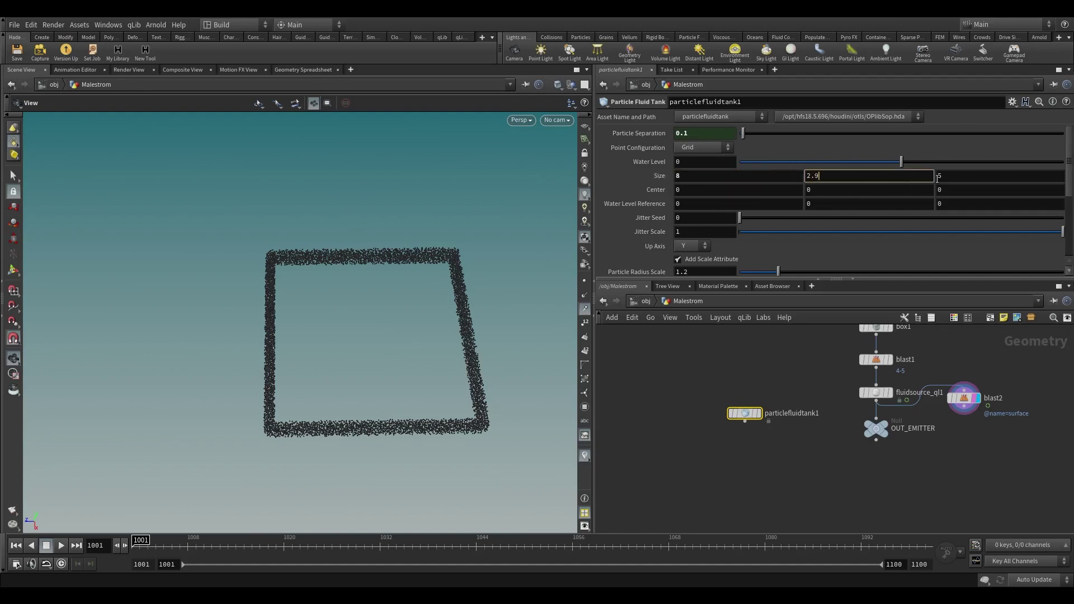
key("Tab")
type("8")
key("Tab")
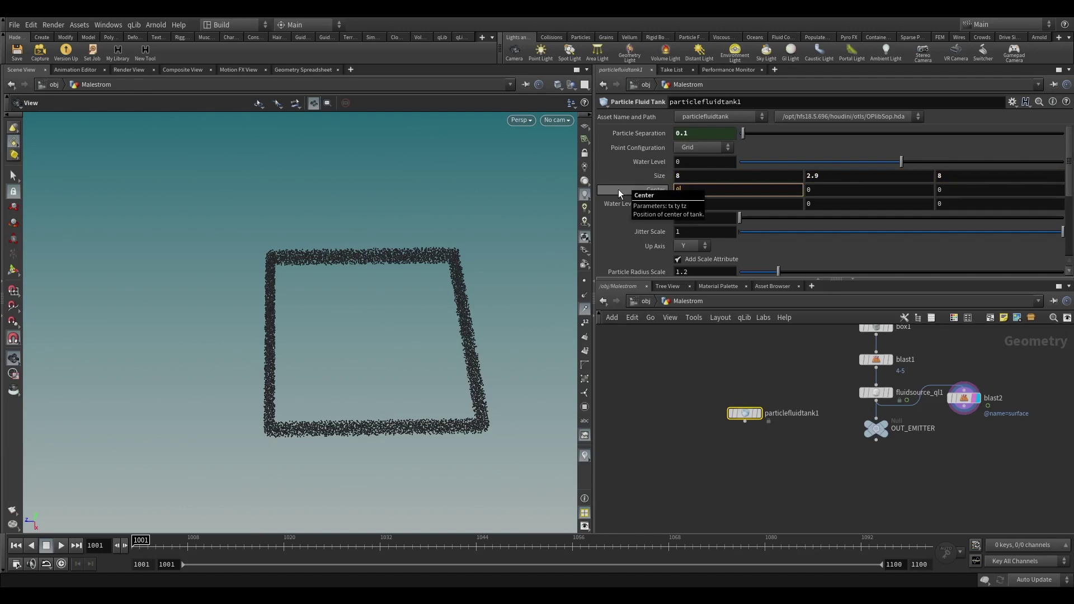
- Set the tank's center to 0.04 in X and 0.75 in Y
type("0.04")
key("Tab")
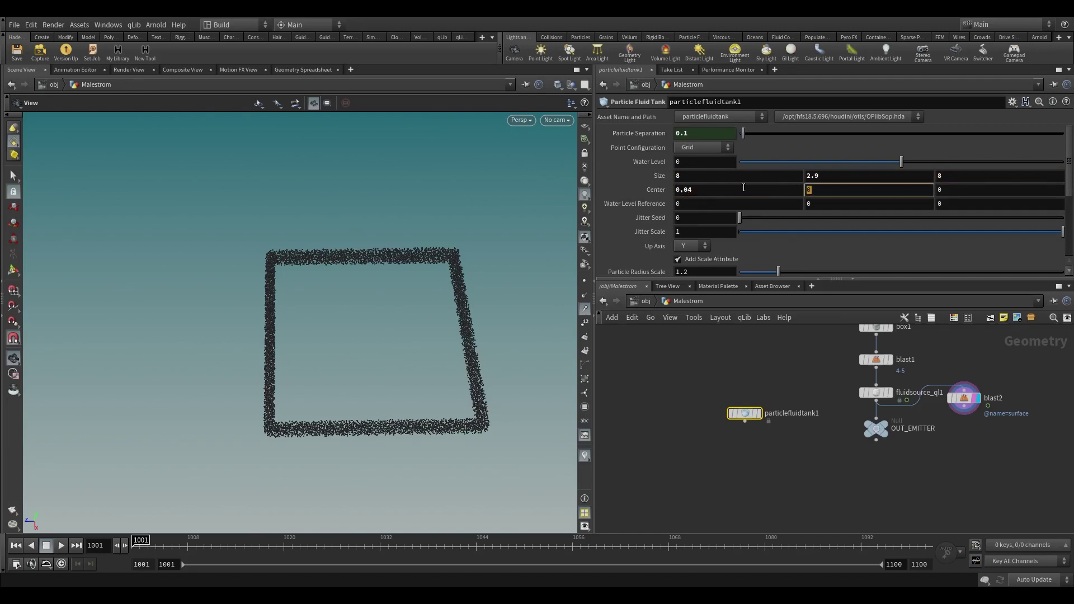
type("0.75")
key("Return")
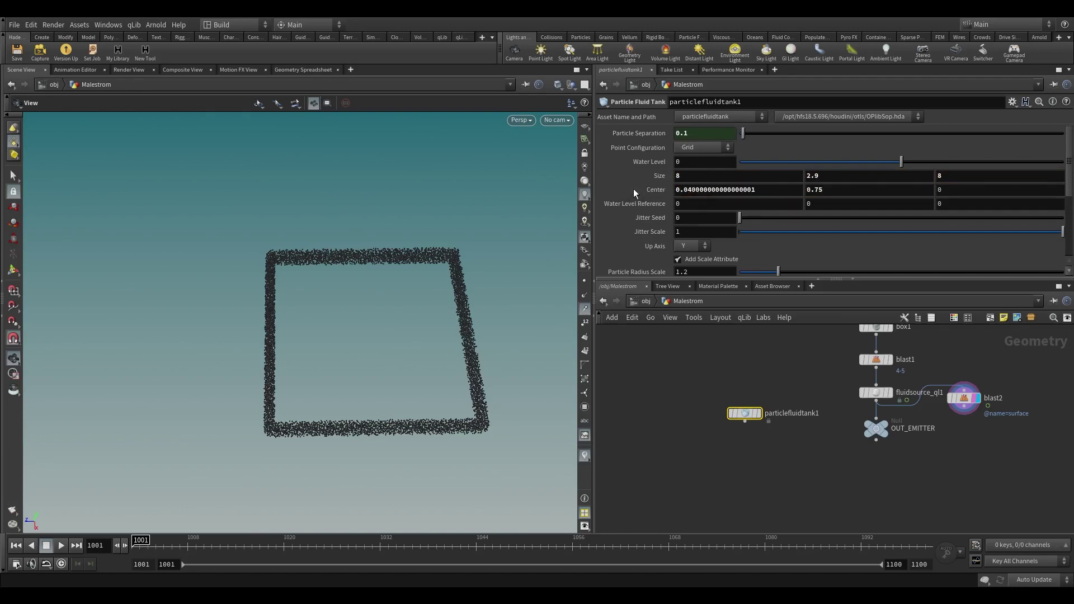
- Display particlefluidtank1 and inspect the tank's particles and bounds from the side
scroll(635, 189, "down", 3)
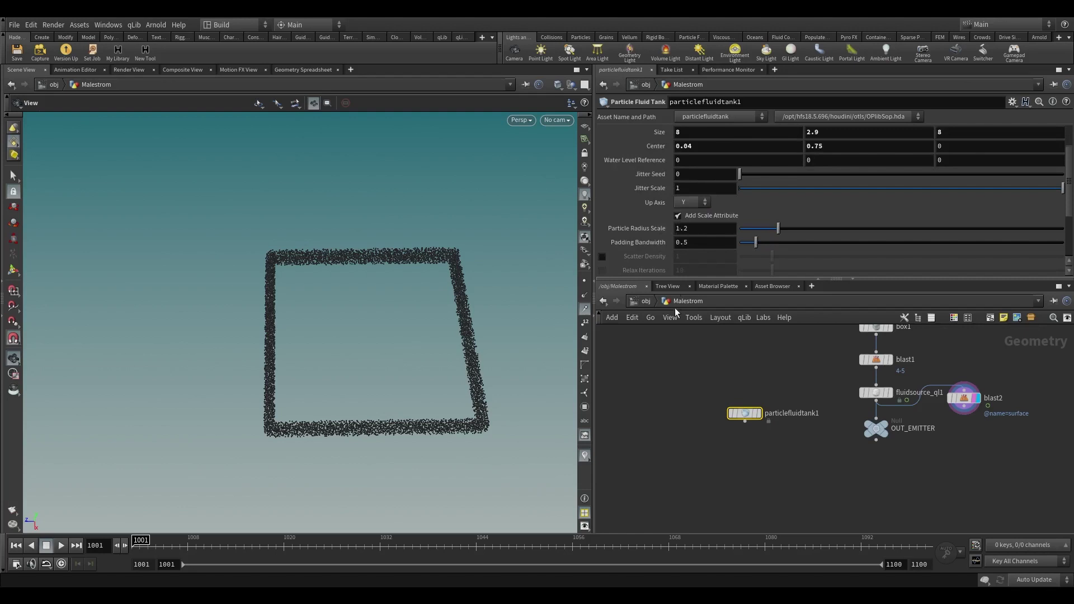
scroll(745, 421, "up", 3)
left_click(764, 408)
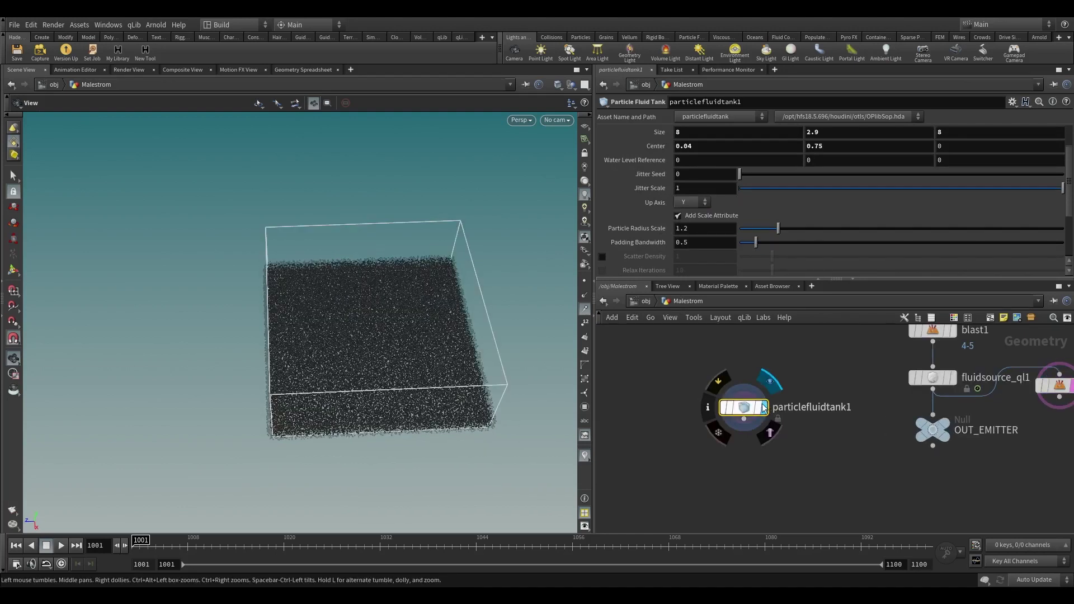
left_click_drag(415, 381, 394, 294)
scroll(812, 442, "down", 2)
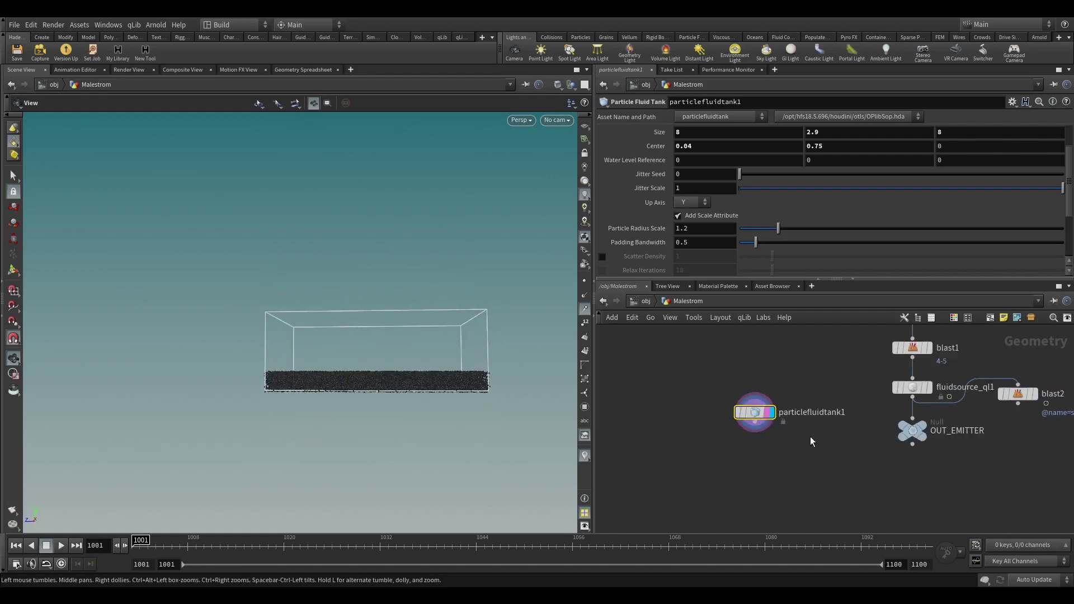
- Duplicate the OUT_EMITTER null and wire the copy to the output of particlefluidtank1
scroll(812, 441, "down", 1)
middle_click_drag(842, 440, 831, 402)
left_click_drag(883, 400, 792, 442, "alt")
scroll(761, 399, "up", 3)
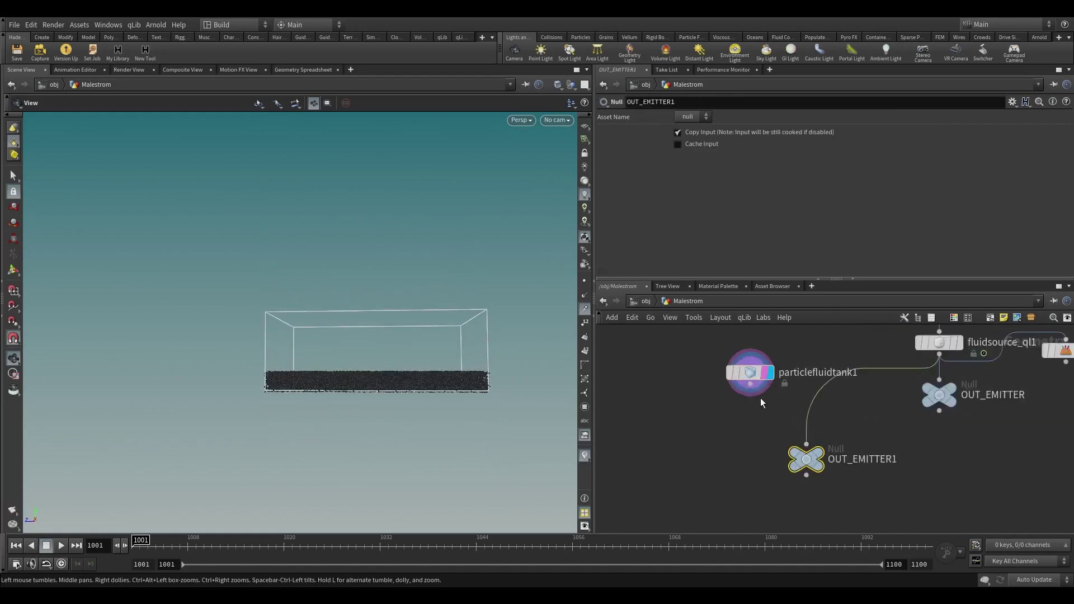
left_click_drag(749, 381, 918, 443)
- Rename the null under the particle fluid tank as OUT_TANK
left_click(839, 442)
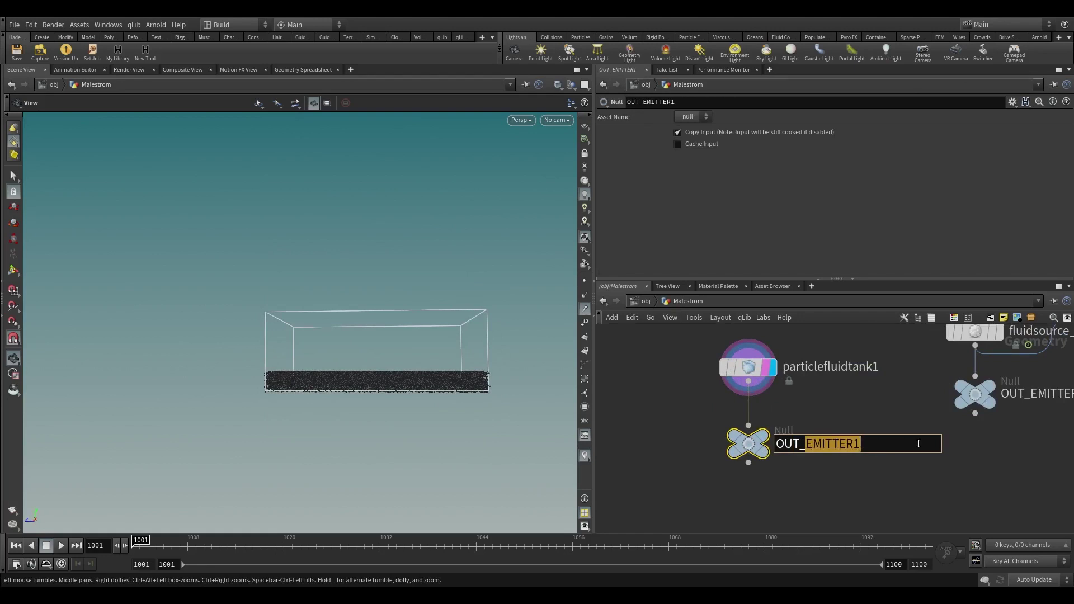
type("TANK")
key("Return")
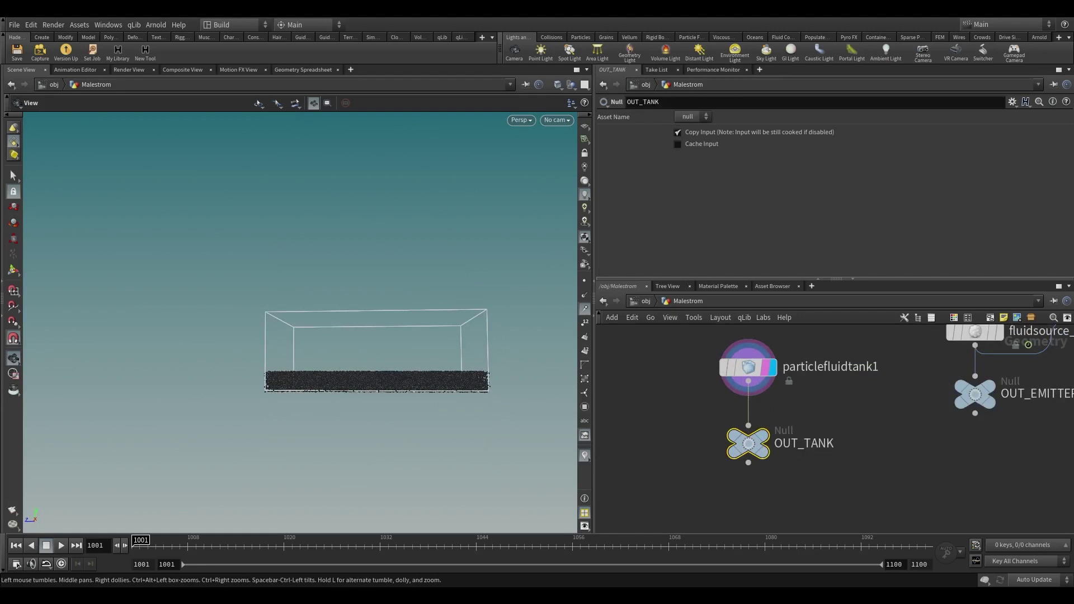
- Move OUT_EMITTER down level with OUT_TANK and delete the blast2 node
scroll(864, 428, "down", 3)
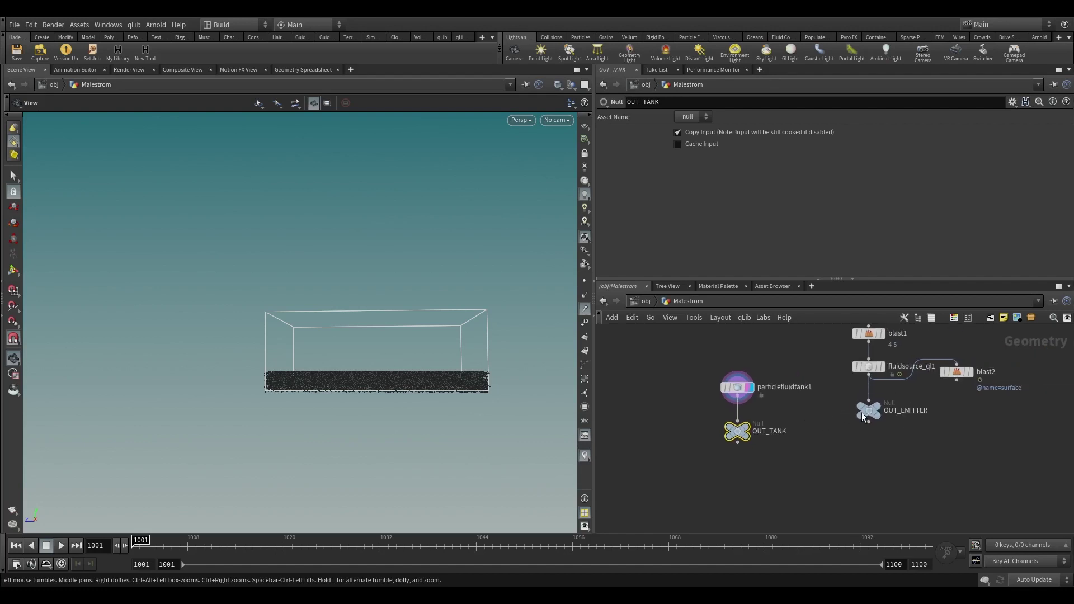
left_click_drag(862, 413, 861, 434)
scroll(772, 402, "down", 2)
middle_click_drag(844, 403, 835, 437)
scroll(895, 431, "up", 2)
left_click(853, 406)
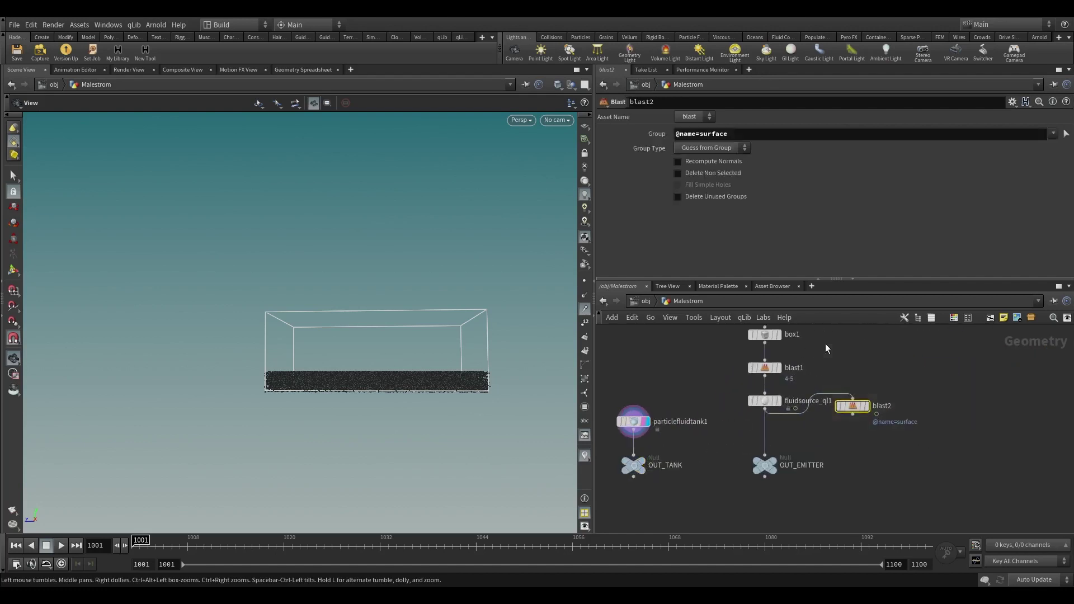
key("Delete")
- Arrange the tank and emitter node chains neatly side by side
scroll(882, 414, "down", 3)
middle_click_drag(886, 414, 931, 412)
key("alt+l")
left_click(922, 476)
left_click_drag(933, 474, 691, 359)
middle_click_drag(747, 419, 707, 370)
left_click(707, 371)
- Add a DOP Network node below the OUT_TANK and OUT_EMITTER nulls
scroll(830, 418, "up", 2)
key("Tab")
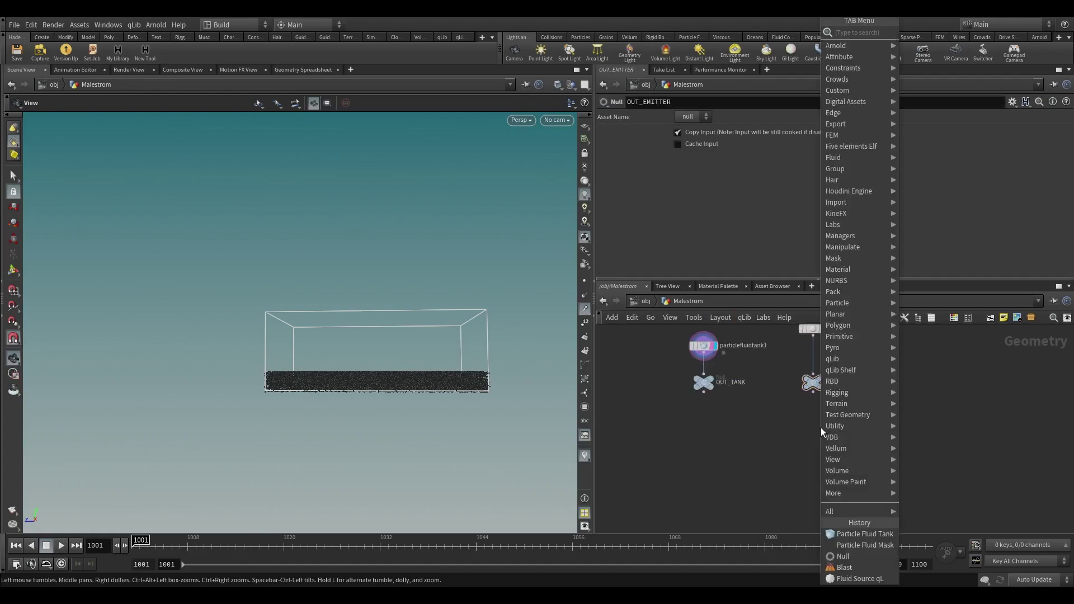
type("di")
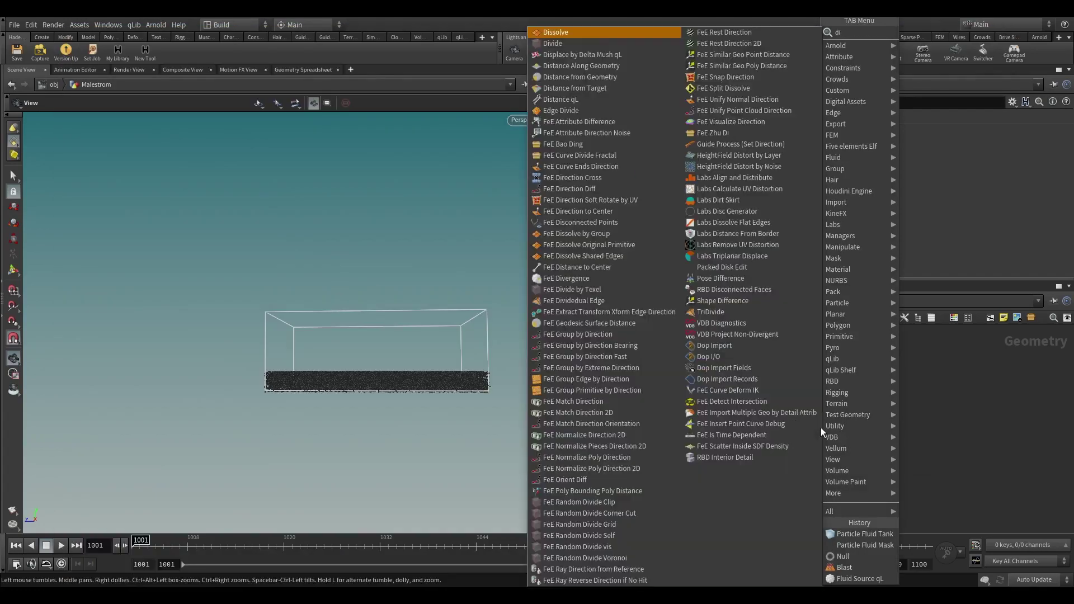
key("BackSpace")
key("BackSpace")
type("dopn")
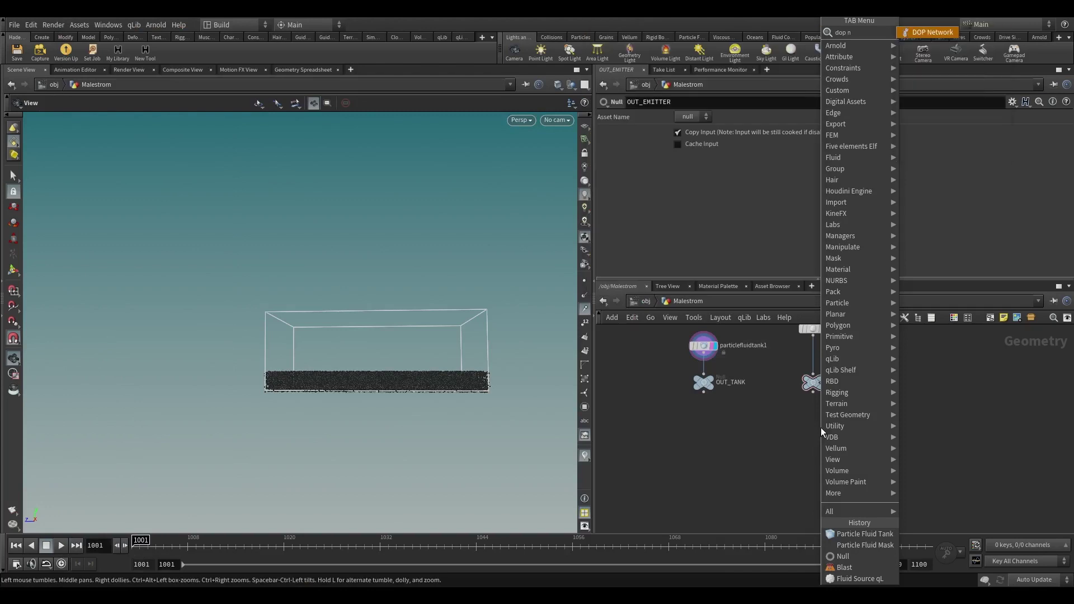
key("Return")
left_click(765, 442)
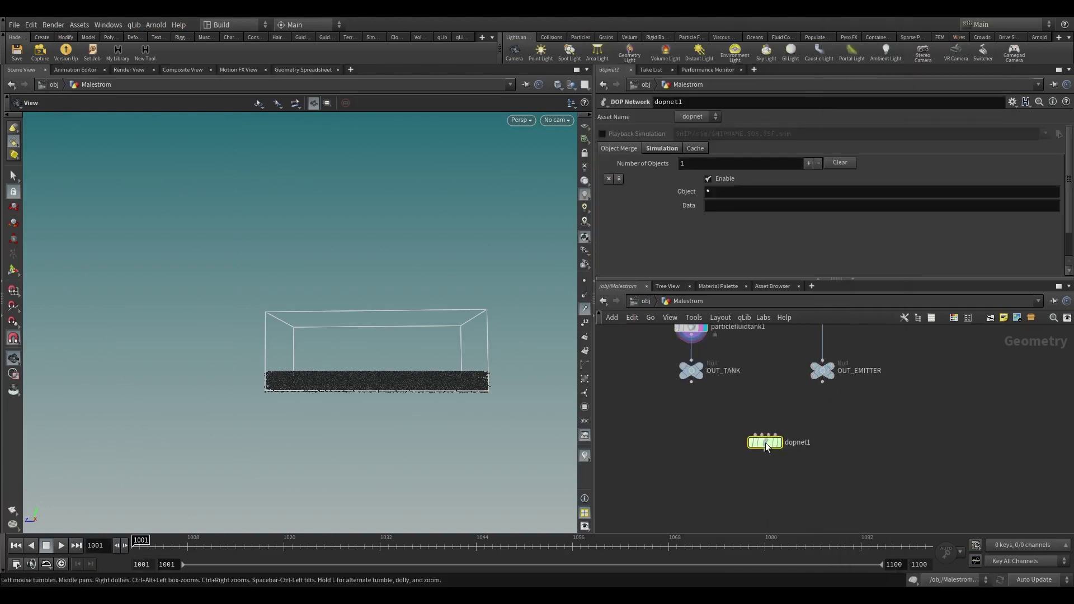
- Rename the DOP network as SIM and color its node dark red
scroll(765, 442, "up", 3)
double_click(805, 443)
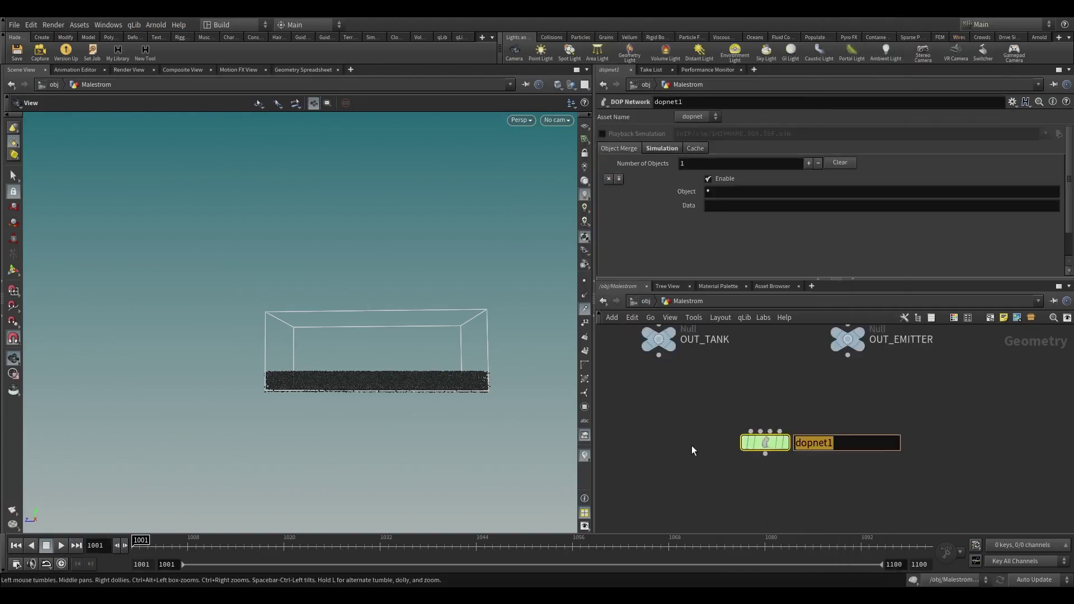
type("SIM")
key("Return")
key("c")
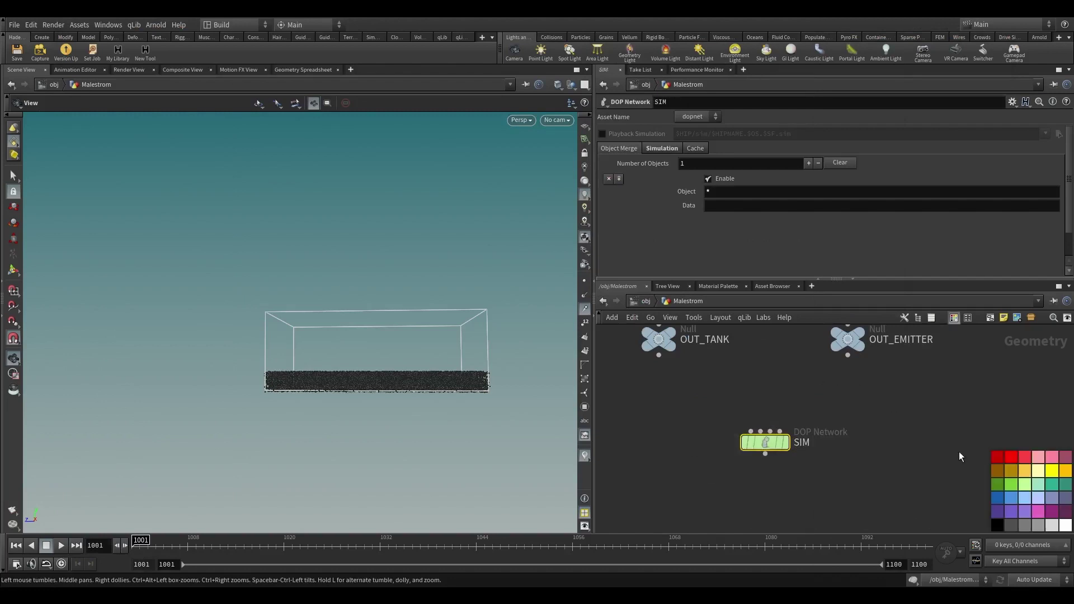
left_click(999, 458)
- Inside the SIM network, add a Gravity Force node and wire it into the output node
double_click(762, 441)
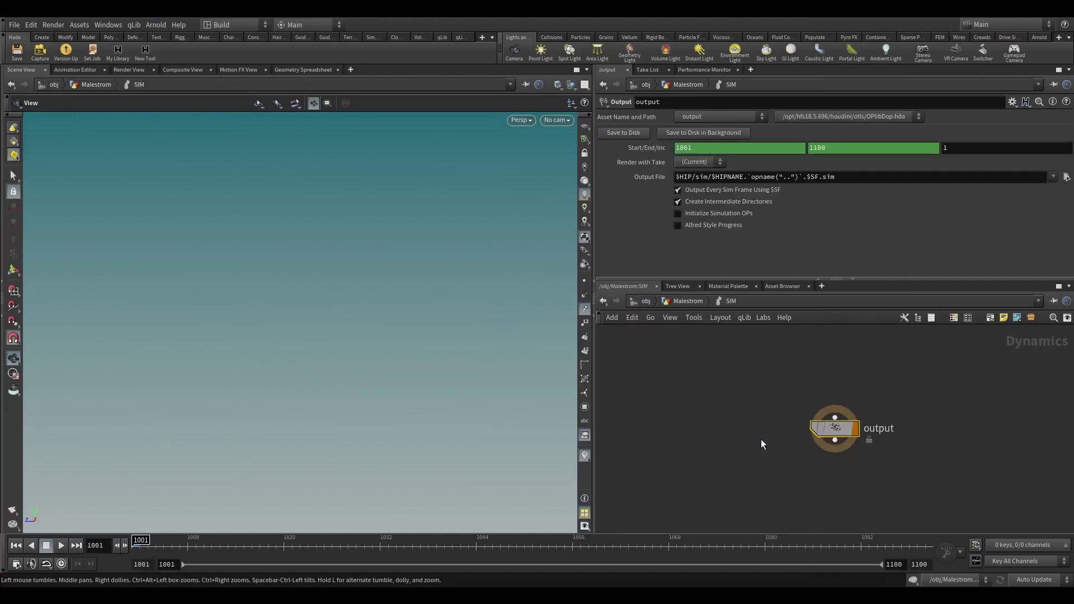
key("Tab")
type("grav")
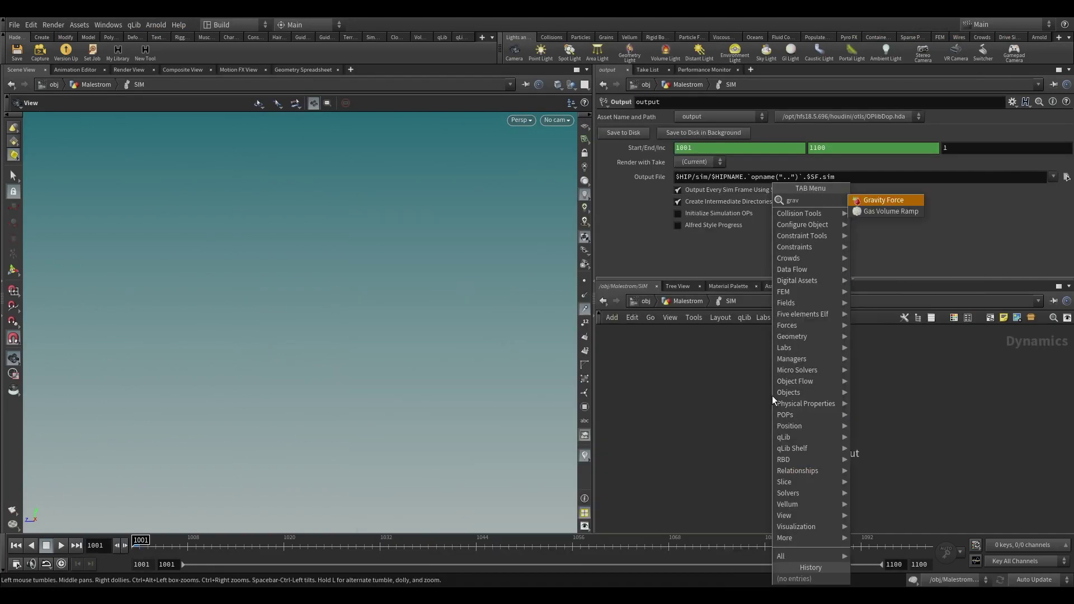
key("Return")
left_click(801, 377)
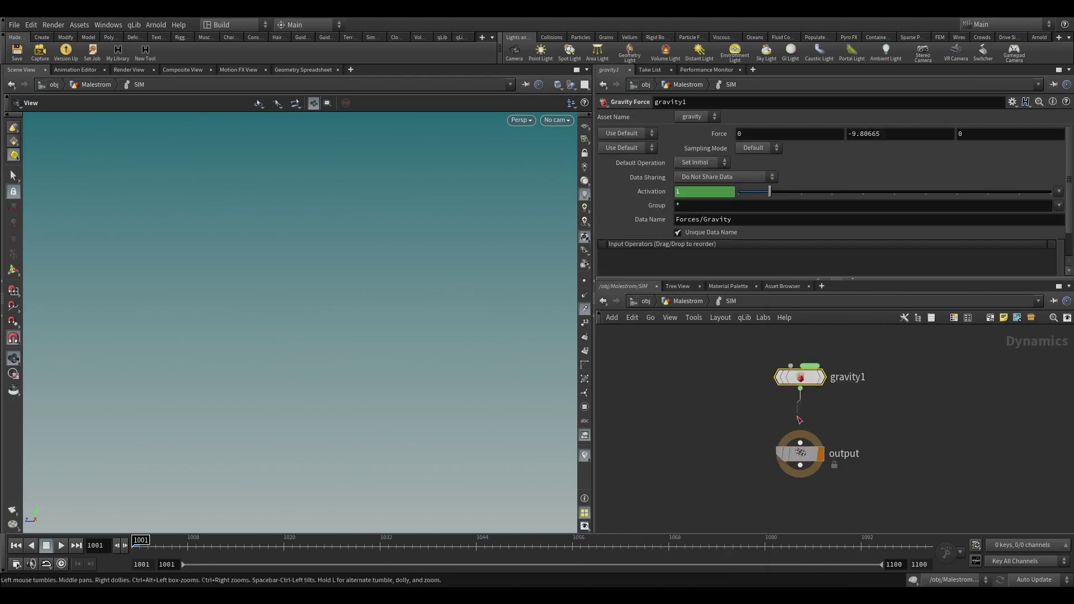
left_click_drag(797, 417, 800, 442)
- Add a FLIP Solver above gravity1 and connect it to the gravity node's first input
middle_click_drag(877, 418, 850, 542)
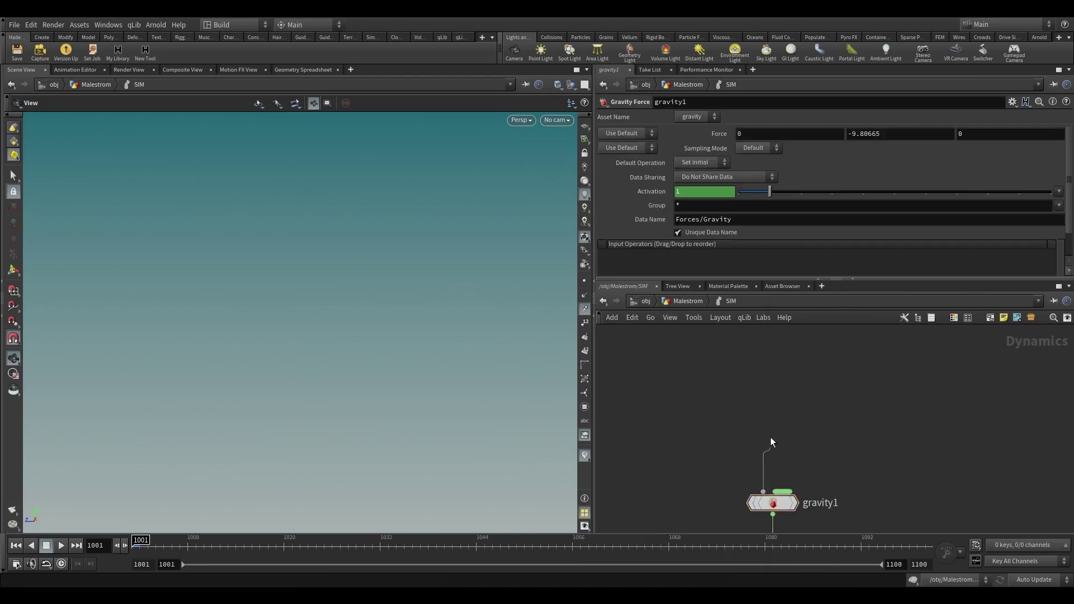
key("Tab")
type("flipso")
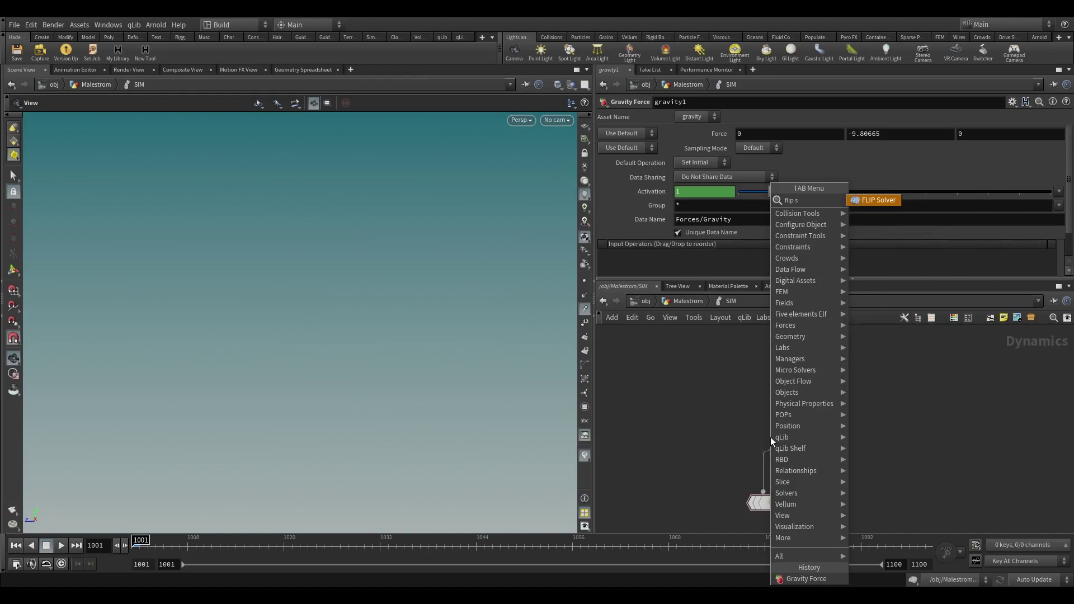
key("BackSpace")
type("s")
key("Return")
left_click(771, 437)
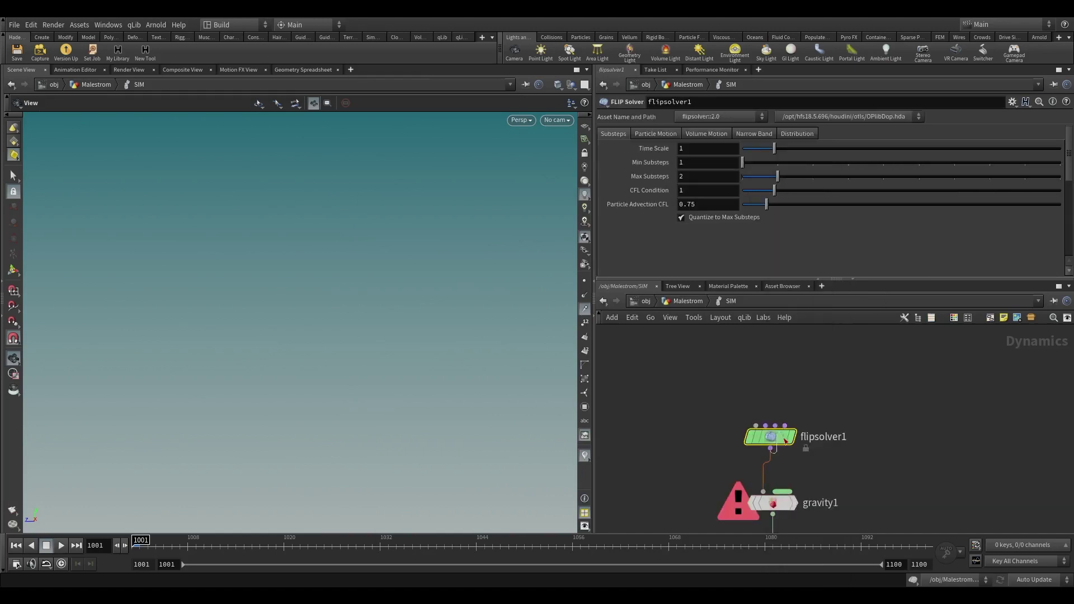
- Add a FLIP Object connected to the first input of flipsolver1
middle_click_drag(711, 414, 725, 479)
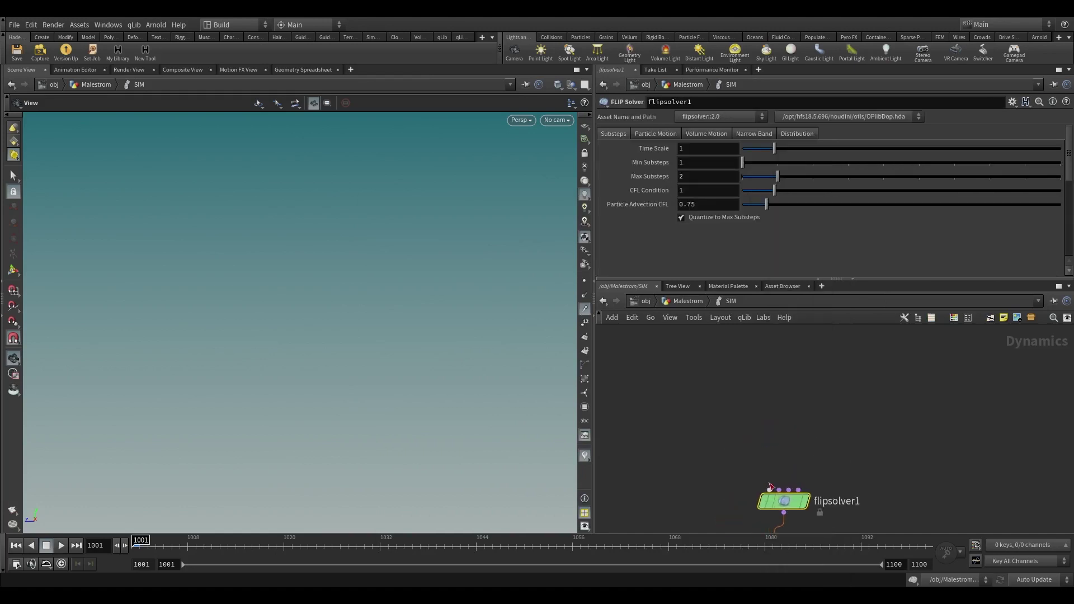
left_click(769, 489)
key("Tab")
type("flip ob")
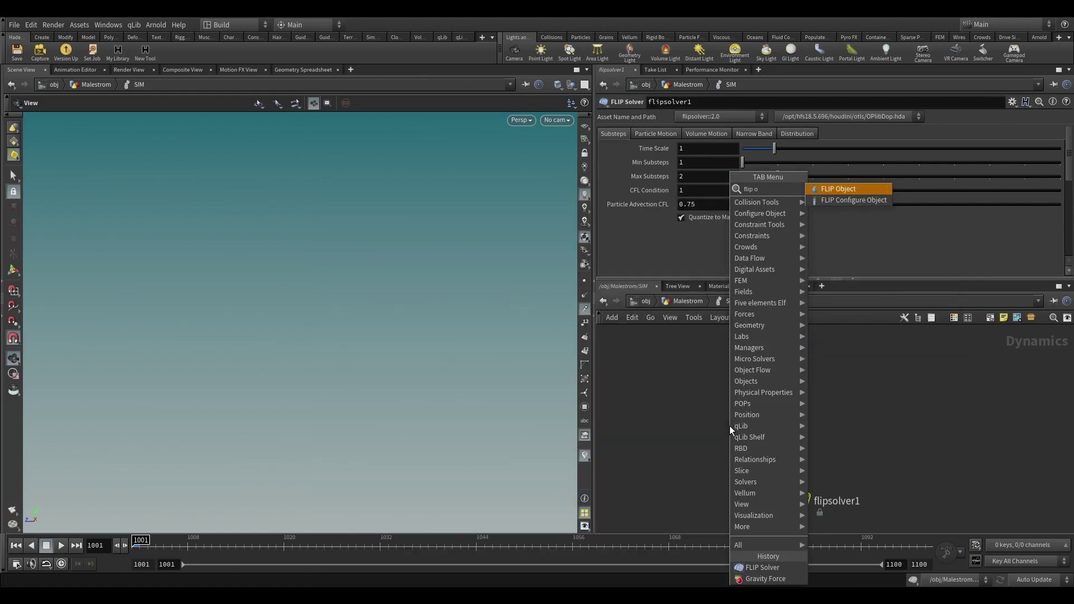
key("Return")
left_click(730, 426)
- Set the FLIP object's input type to Particle Field and its SOP path to ../../OUT_TANK
left_click_drag(471, 370, 315, 274)
right_click_drag(316, 274, 334, 302)
left_click_drag(333, 302, 362, 283)
key("space+g")
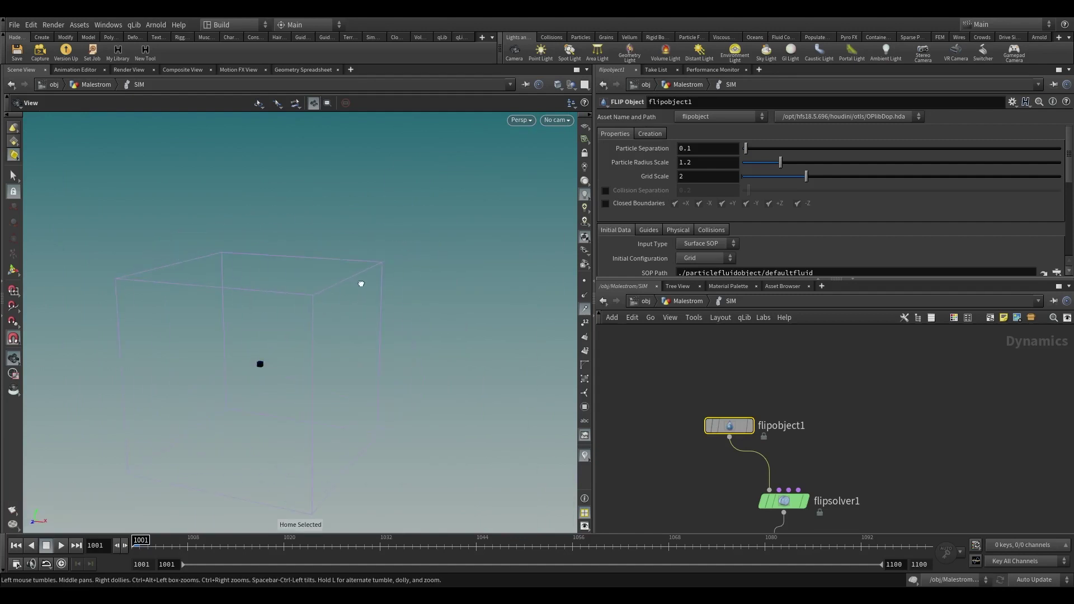
right_click_drag(362, 283, 379, 219)
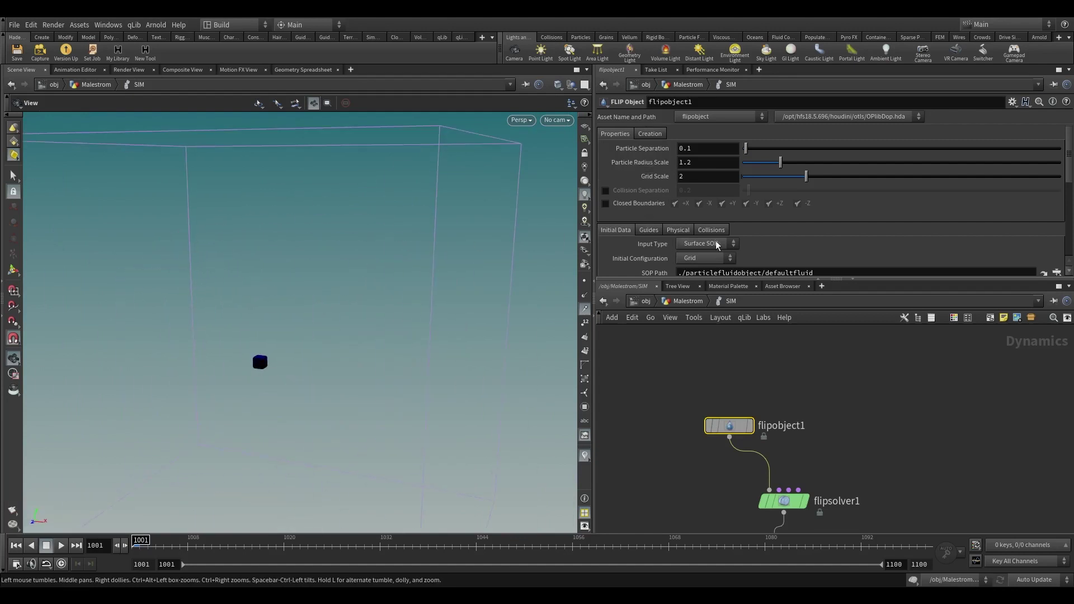
left_click(718, 245)
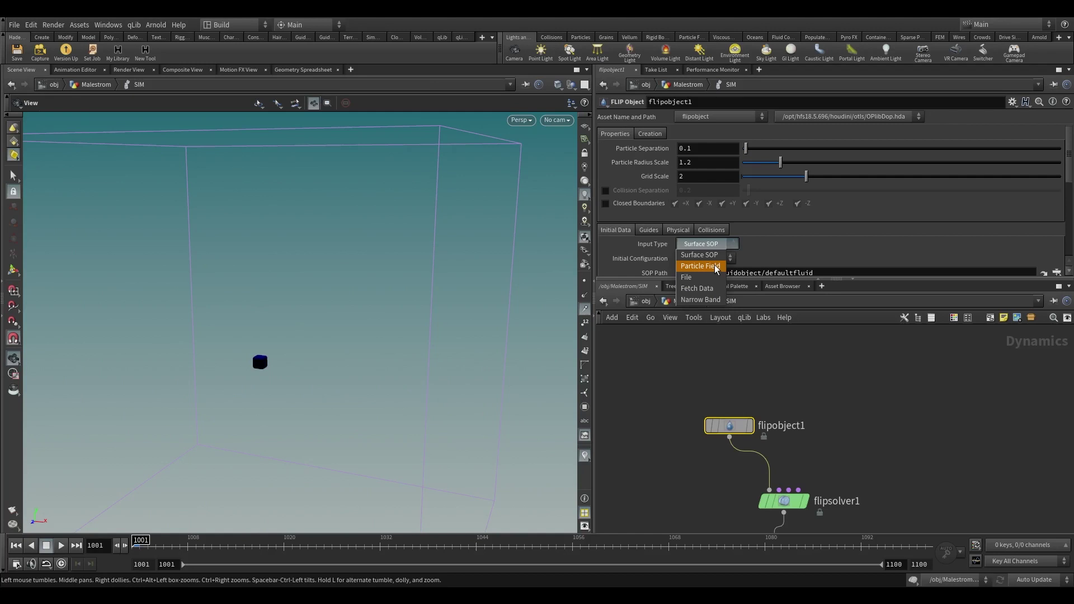
left_click(715, 267)
scroll(740, 238, "down", 3)
left_click_drag(831, 216, 572, 220)
type(".")
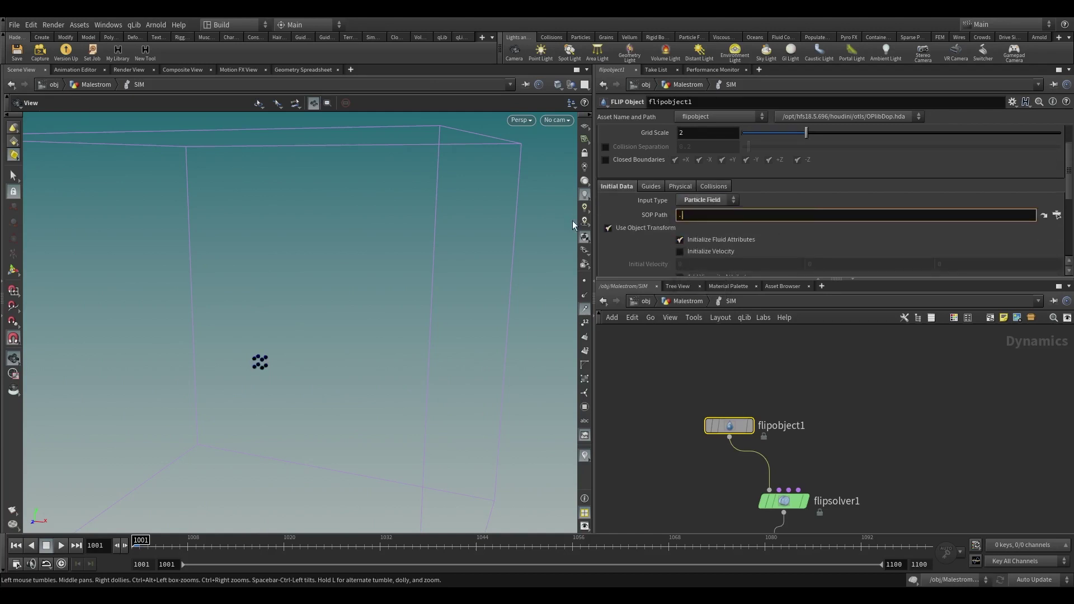
type("./../")
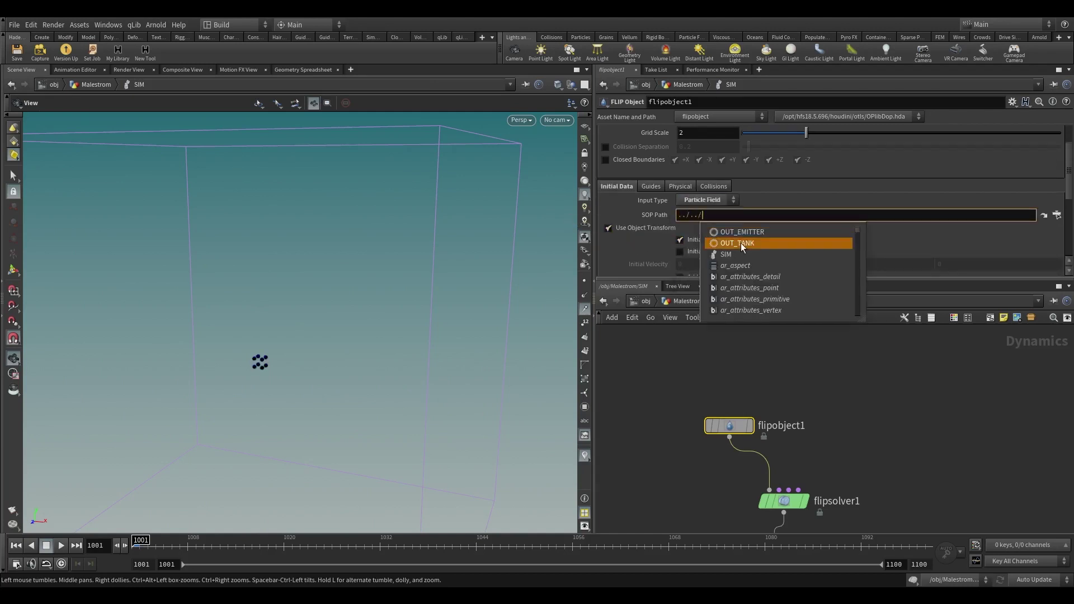
left_click(738, 243)
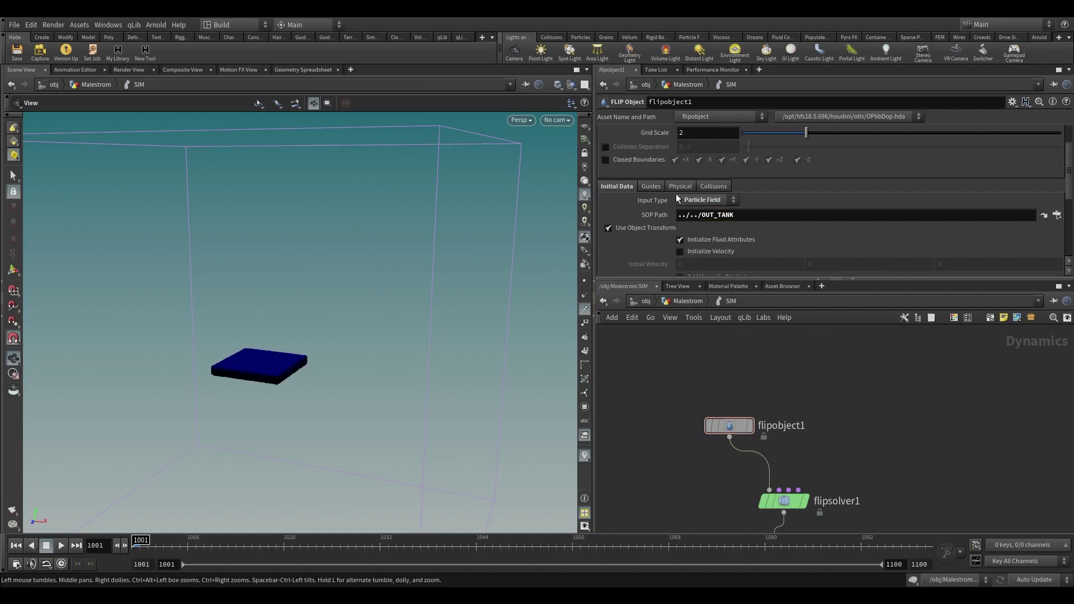
- Set the FLIP object's particle guide visualization to Particles
left_click(652, 187)
left_click(654, 200)
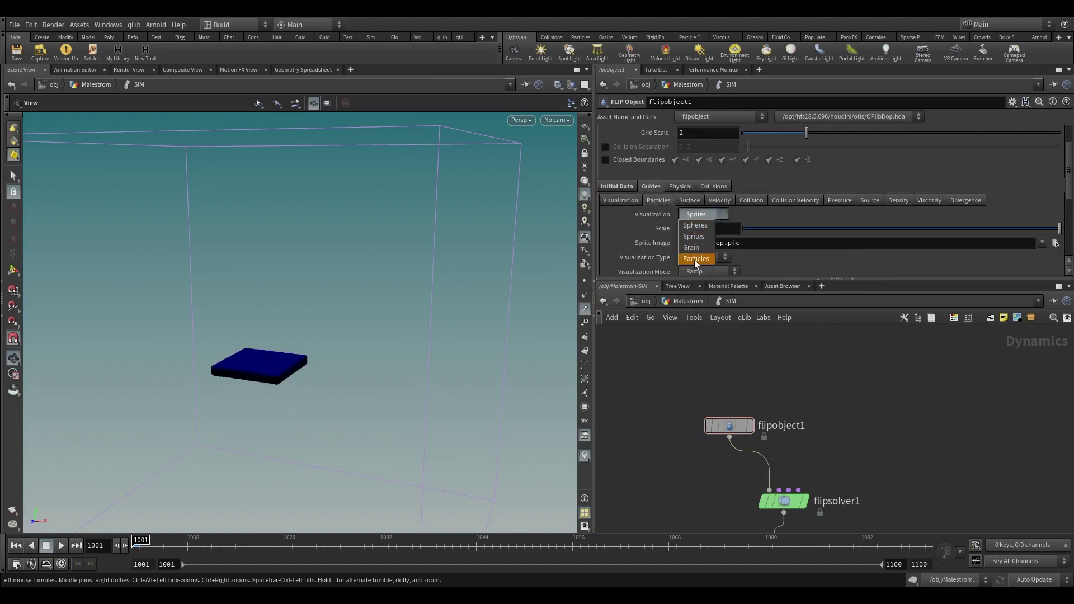
left_click(696, 258)
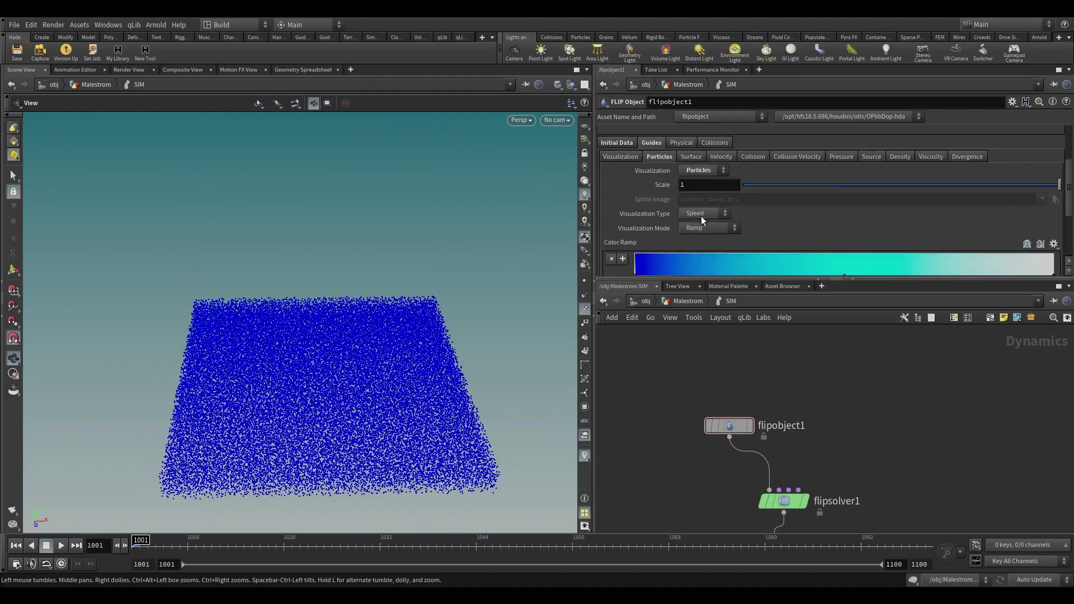
- Link the Division (Voxel) Size of fluidsource_ql1 to the FLIP object's Particle Separation with a relative reference
scroll(624, 234, "up", 3)
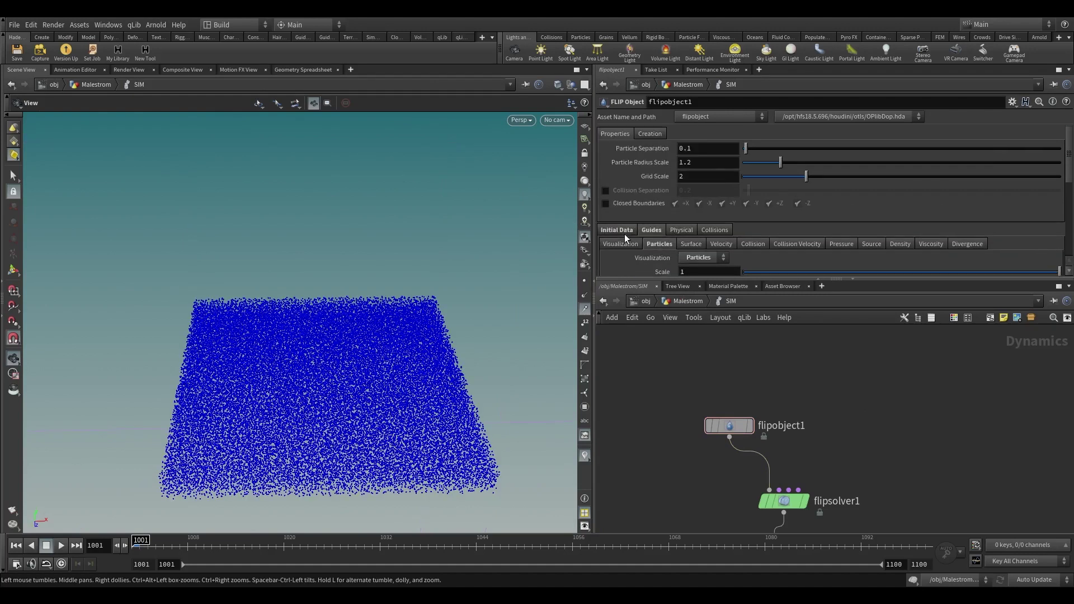
right_click(661, 151)
left_click(693, 248)
key("u")
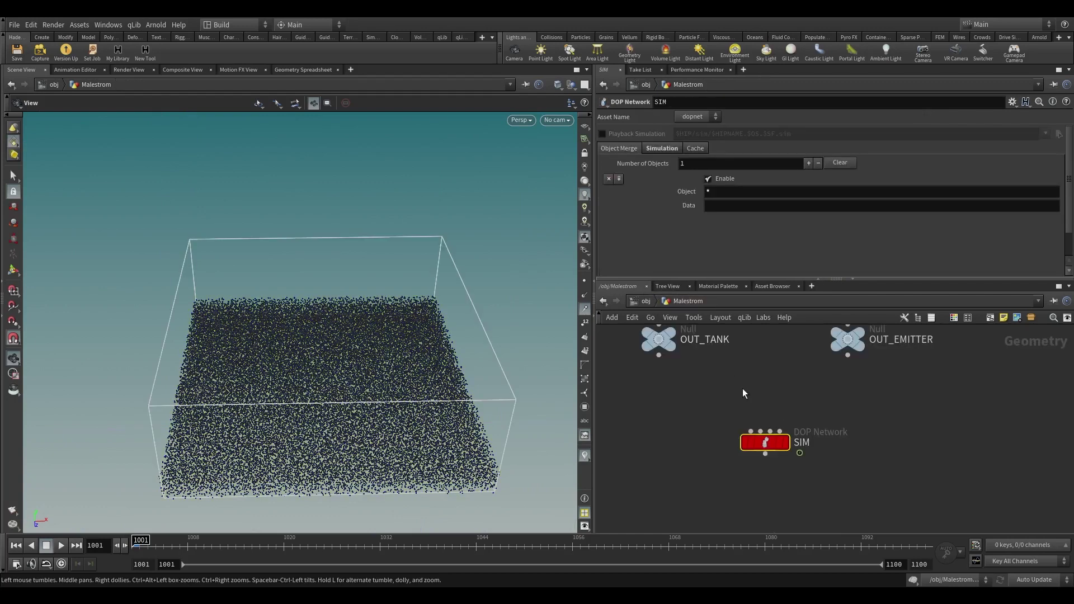
left_click(763, 454)
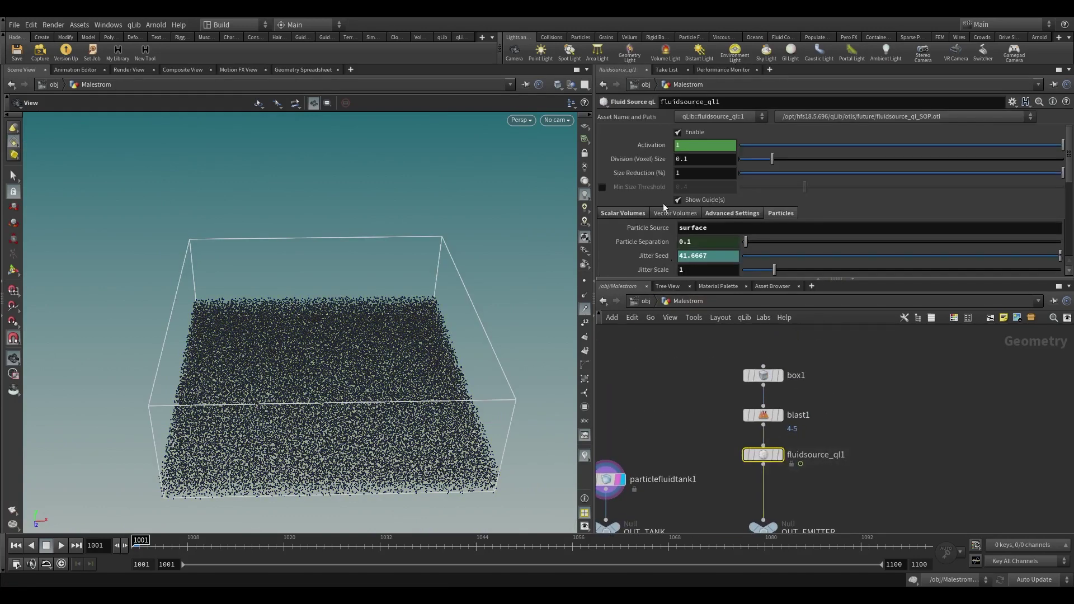
right_click(656, 144)
right_click(636, 159)
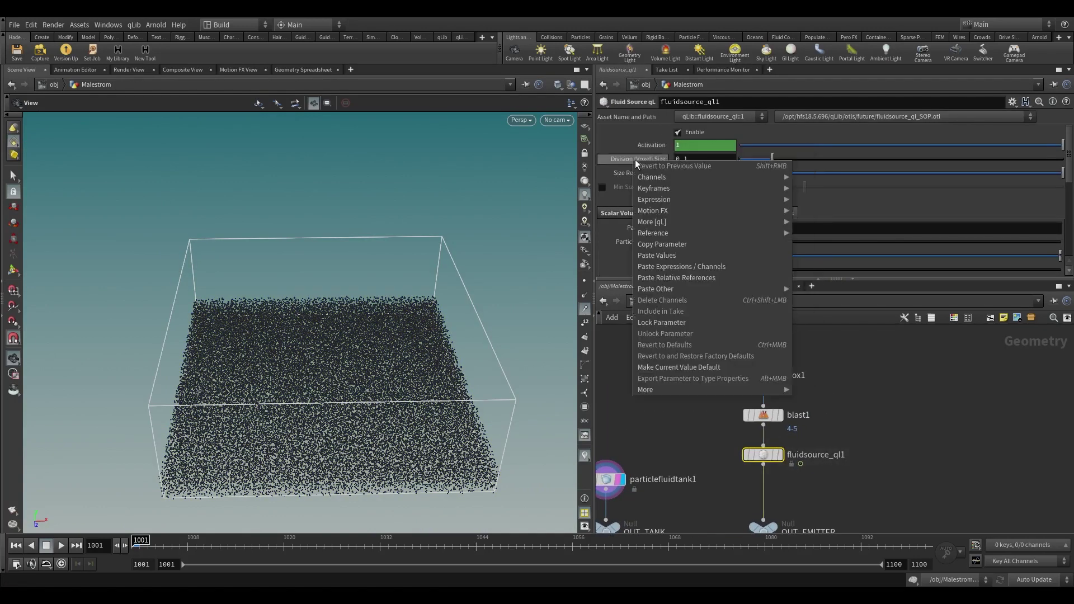
left_click(665, 278)
- Add a Volume Source node inside SIM, wired to the fourth input of flipsolver1
scroll(714, 361, "down", 3)
middle_click_drag(714, 482, 717, 405)
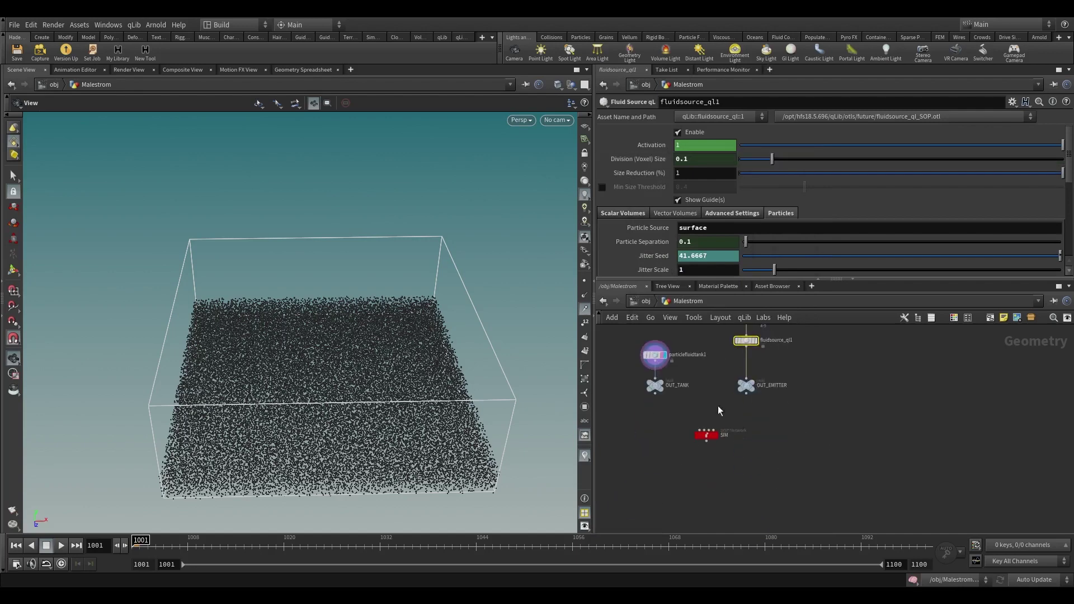
scroll(717, 437, "up", 3)
double_click(697, 440)
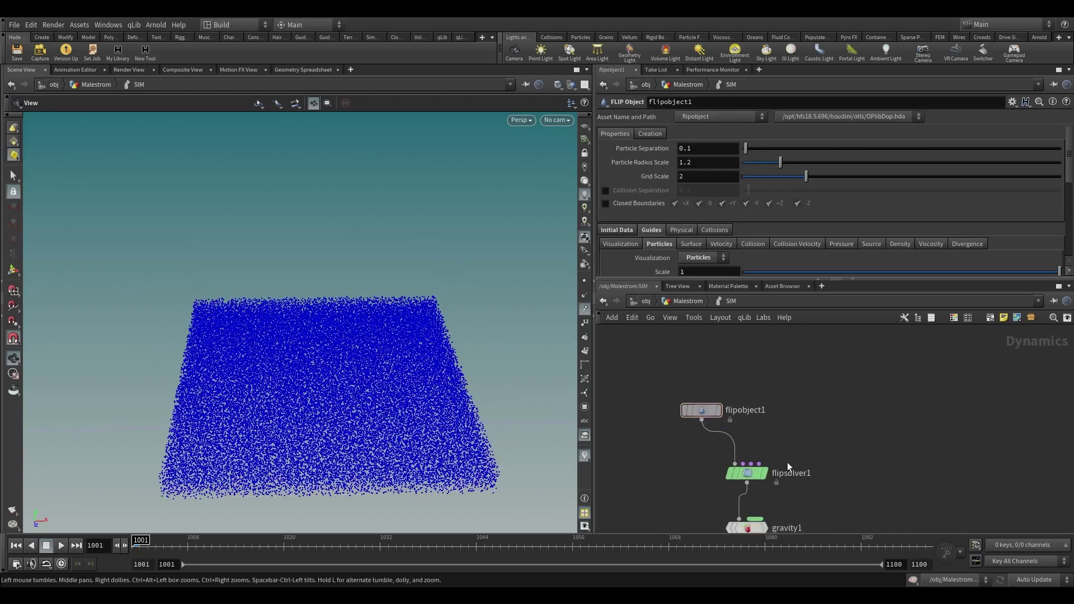
left_click(758, 463)
key("Tab")
type("vols")
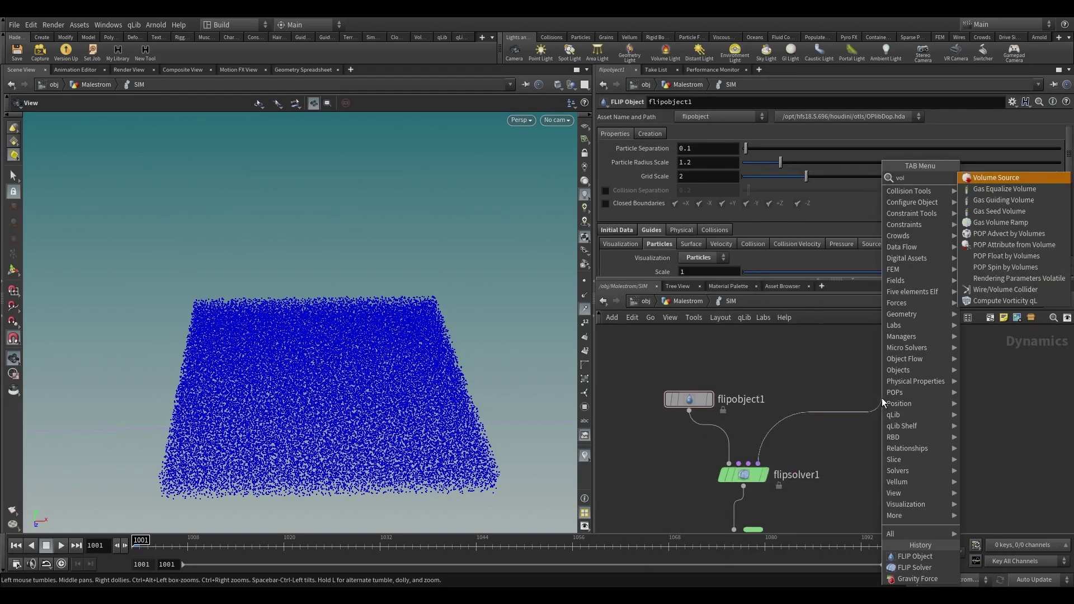
key("Return")
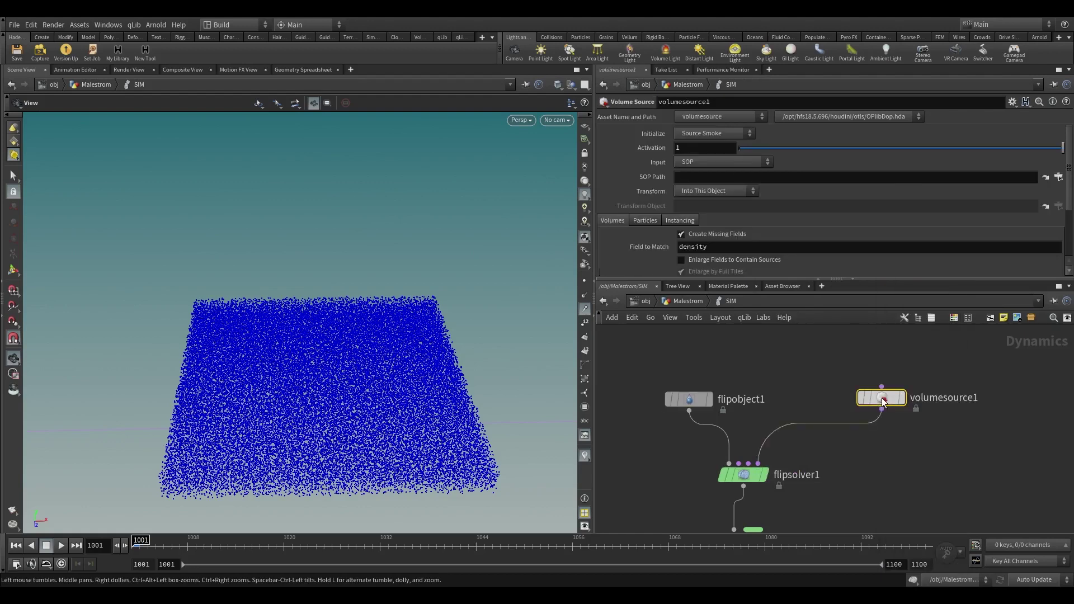
- Initialize the volume source as Source FLIP and set its SOP path to ../../OUT_EMITTER
left_click(716, 135)
left_click(704, 212)
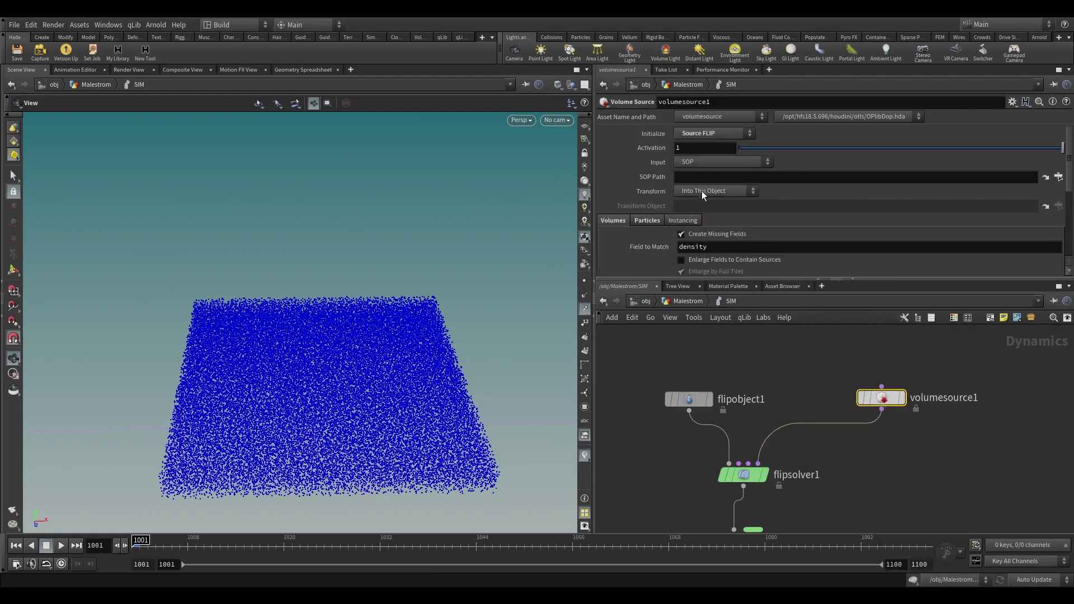
left_click(699, 178)
type("../../")
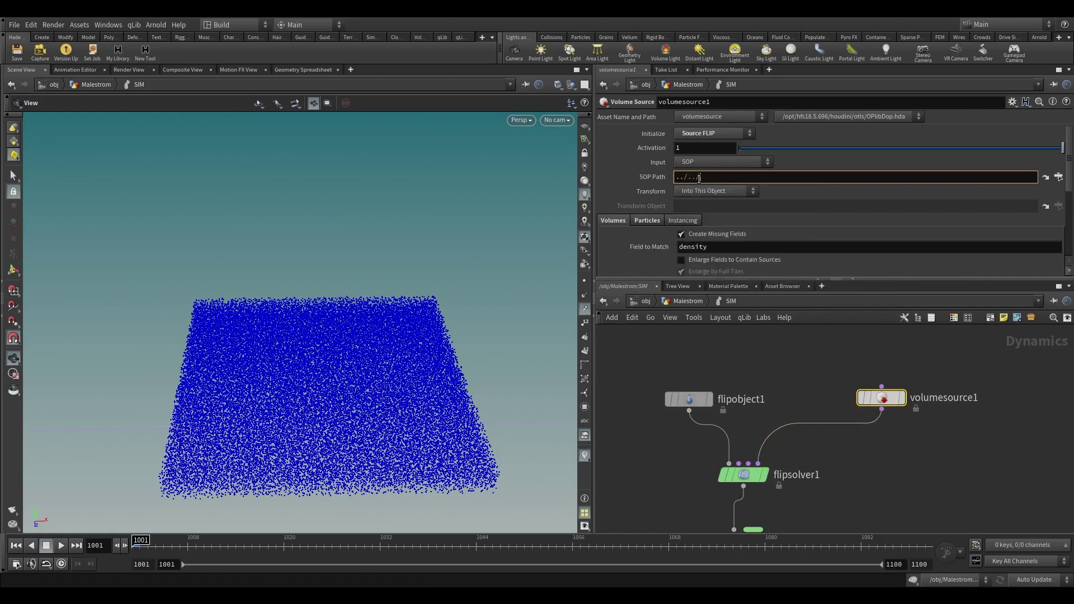
left_click(743, 197)
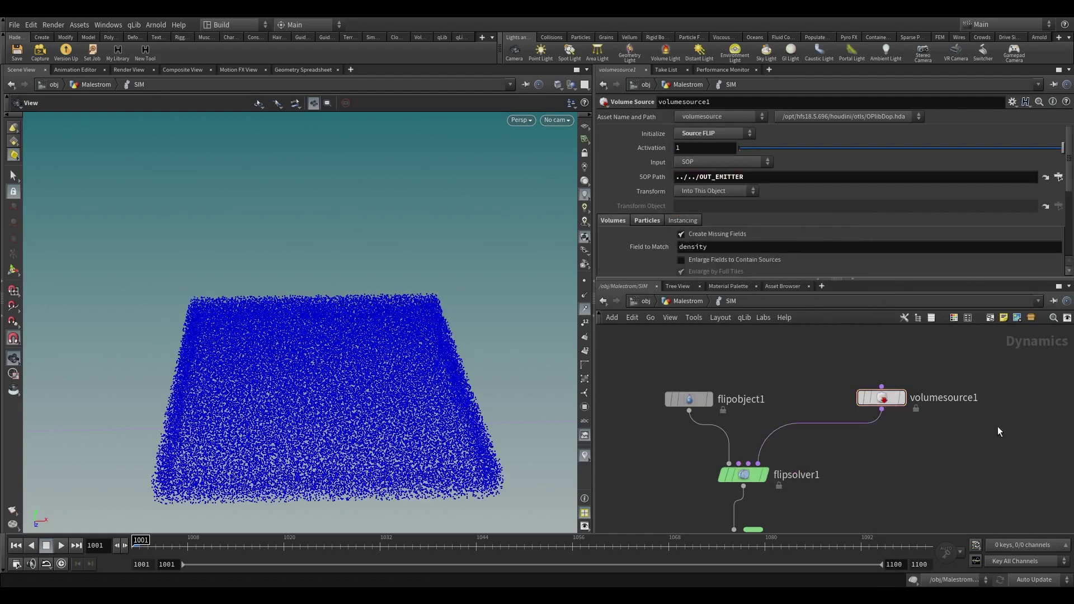
- Play the simulation, go to frame 1017 and examine how the emitter and tank particles behave
scroll(686, 246, "down", 4)
scroll(684, 249, "down", 3)
left_click_drag(296, 422, 196, 515)
scroll(669, 448, "down", 3)
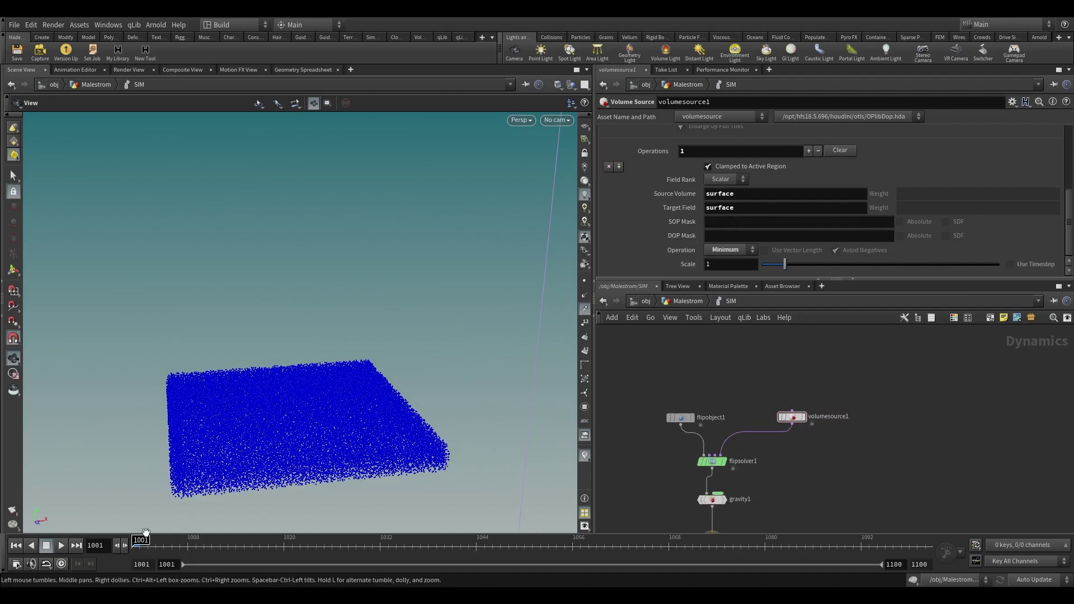
left_click(61, 545)
left_click_drag(384, 467, 365, 419)
right_click_drag(364, 420, 320, 530)
left_click(260, 545)
left_click(584, 309)
left_click_drag(355, 422, 351, 434)
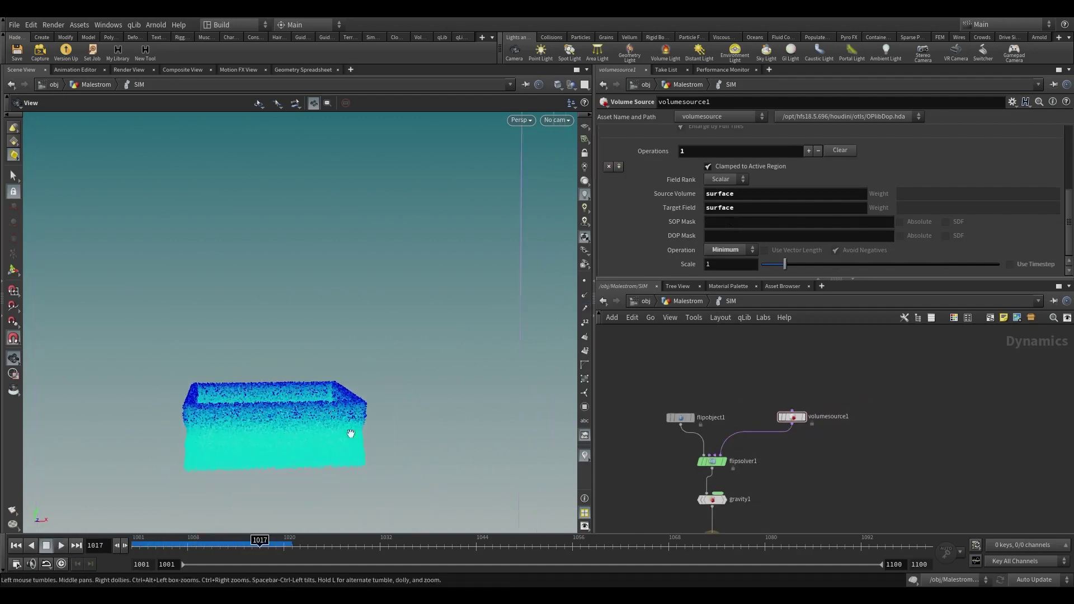
- Replay the simulation from the start to examine the falling particles, and return to frame 1001
left_click_drag(246, 546, 134, 546)
left_click(62, 546)
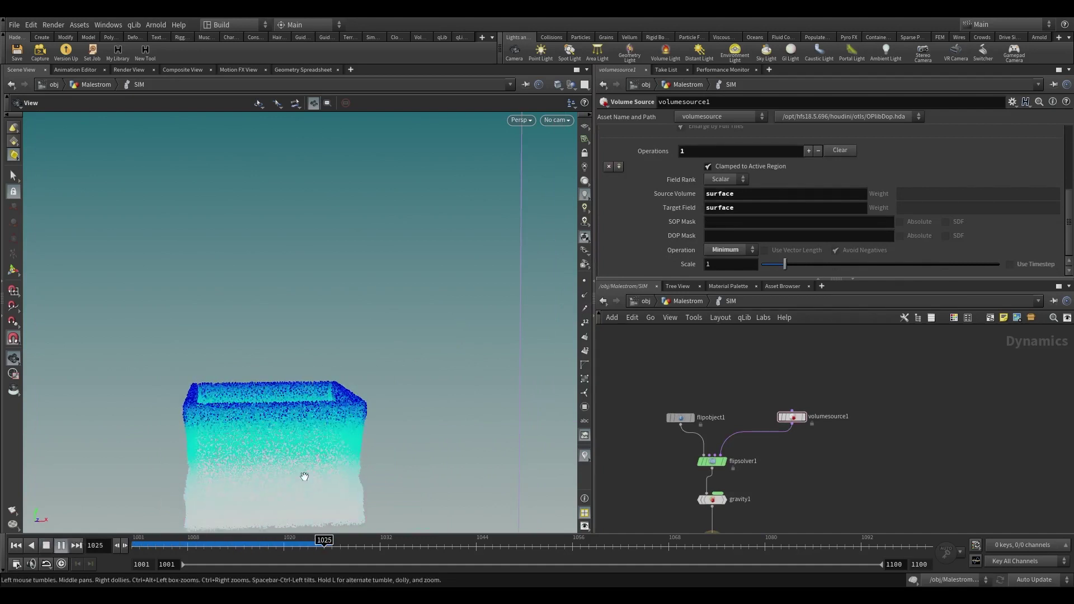
key("ctrl+Up")
scroll(737, 451, "down", 2)
middle_click_drag(758, 453, 789, 415)
scroll(761, 431, "up", 2)
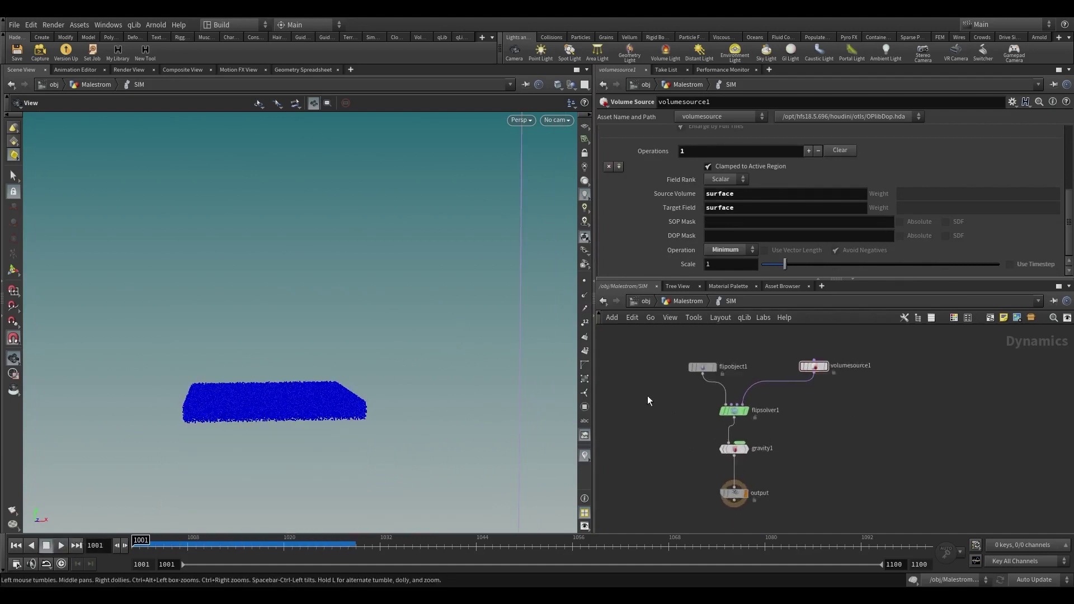
- Link the Volume Limits Box Size of flipsolver1 to the Size of particlefluidtank1 with relative references
left_click_drag(648, 395, 705, 361)
left_click_drag(676, 397, 779, 419)
left_click(674, 306)
middle_click_drag(595, 317, 679, 383)
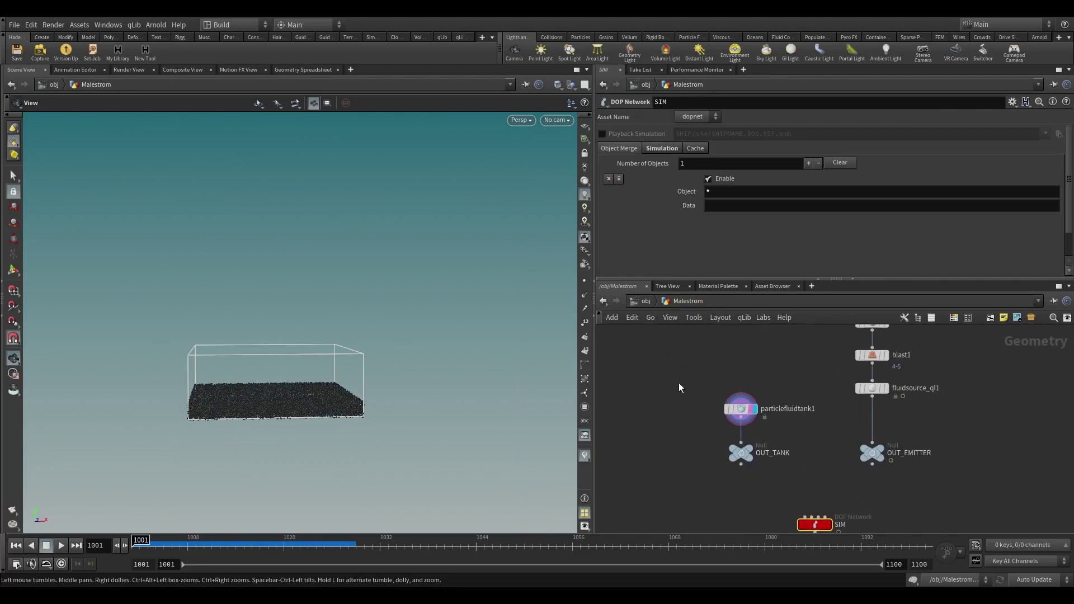
left_click(740, 409)
right_click(650, 153)
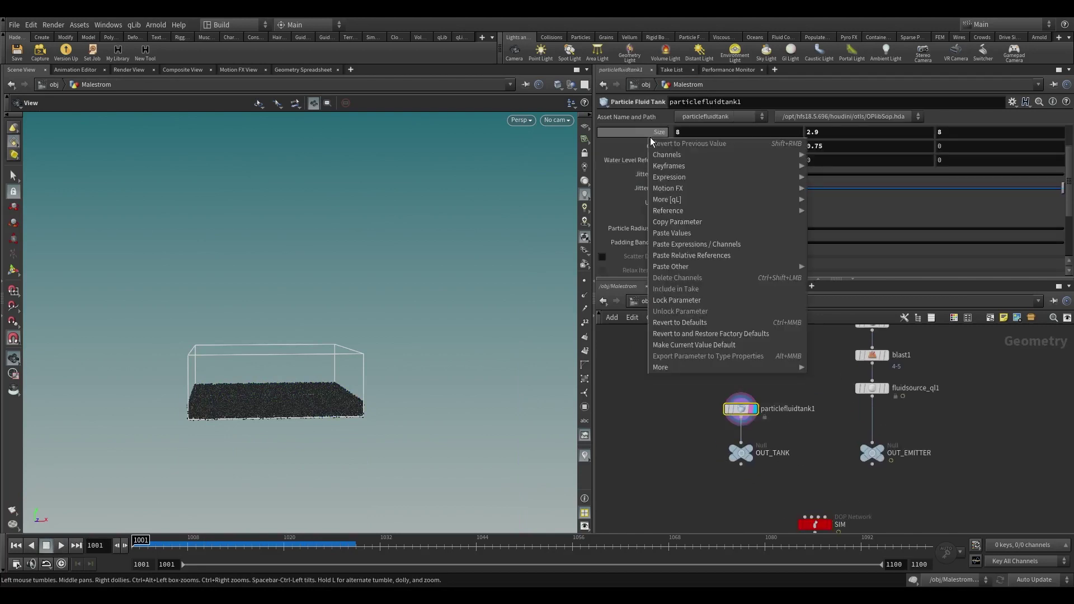
left_click(670, 232)
double_click(812, 525)
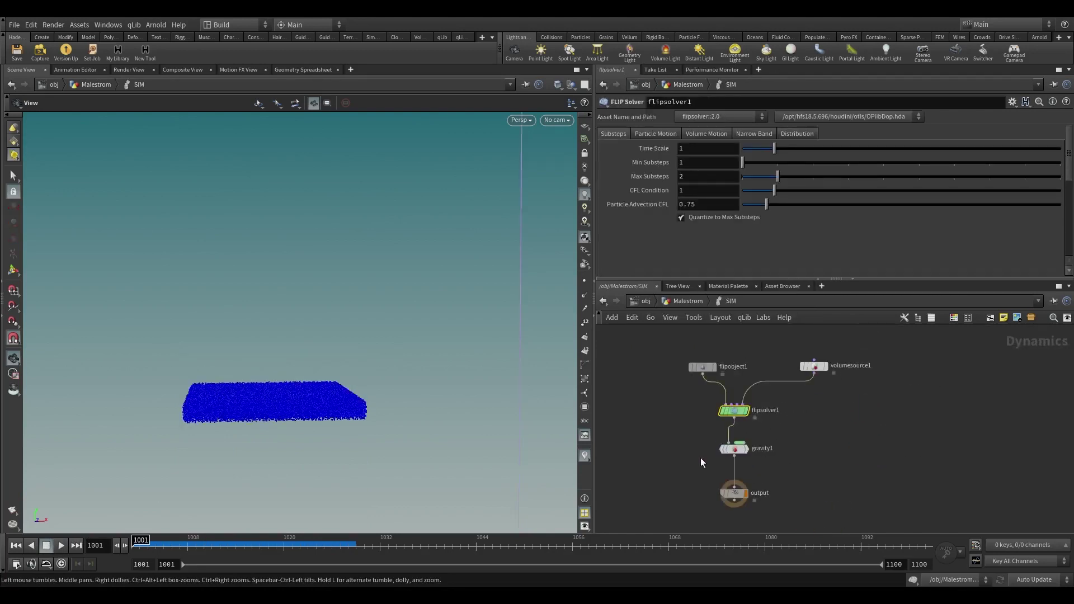
left_click(654, 134)
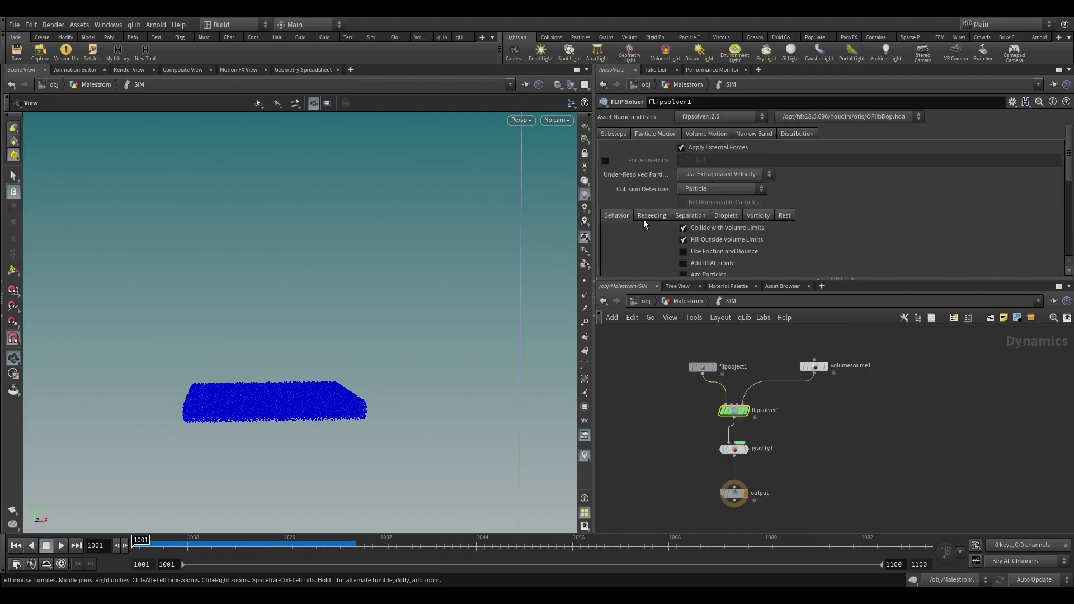
left_click(705, 134)
scroll(661, 223, "down", 1)
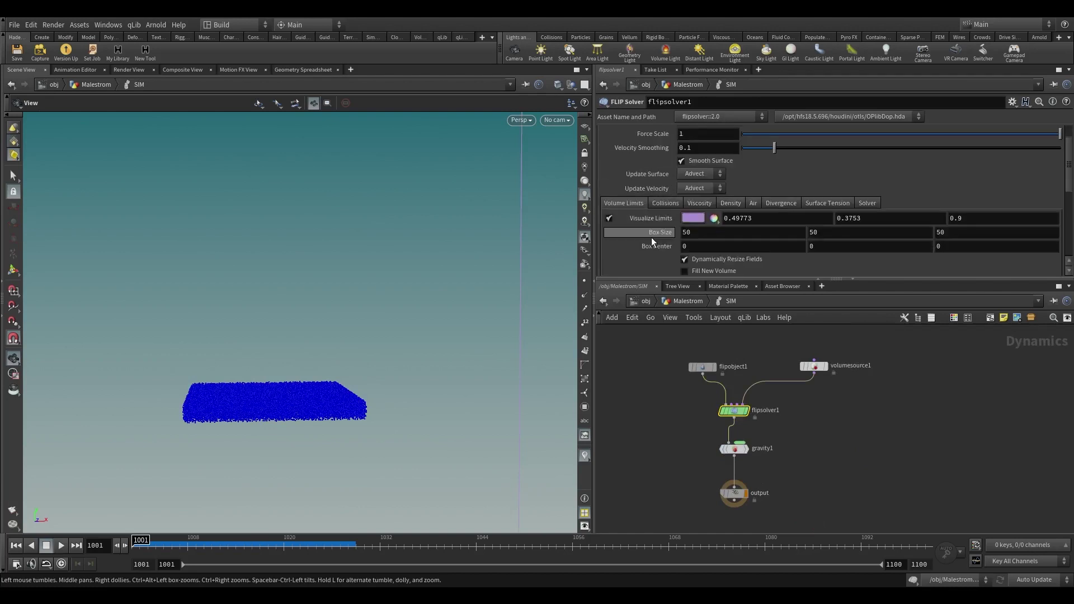
right_click(655, 234)
left_click(706, 352)
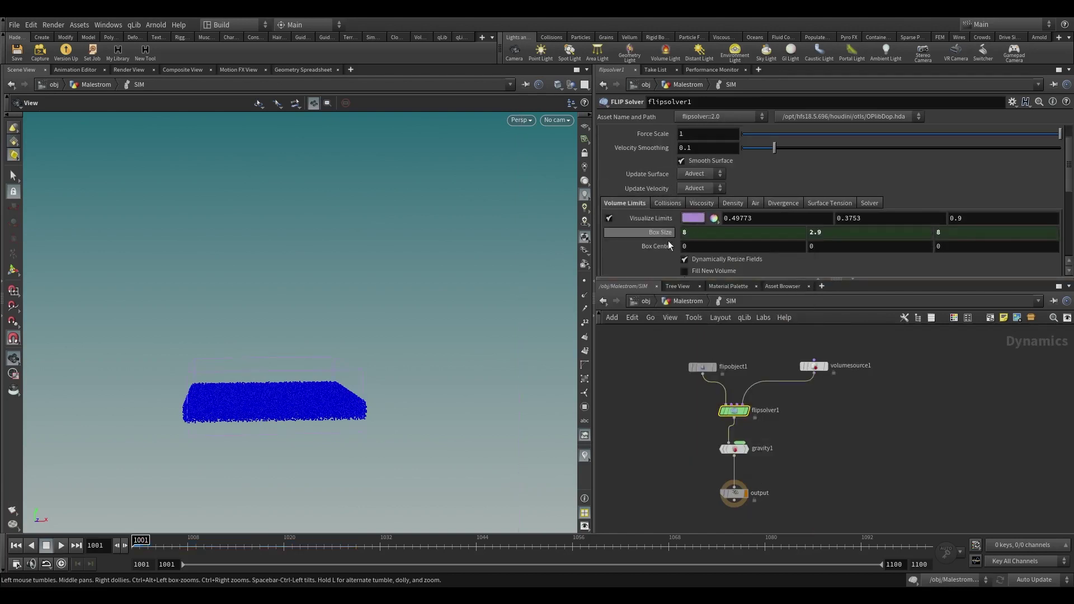
- Link the Volume Limits Box Center of flipsolver1 to the Center of particlefluidtank1 with relative references
left_click(688, 301)
left_click(741, 408)
right_click(644, 162)
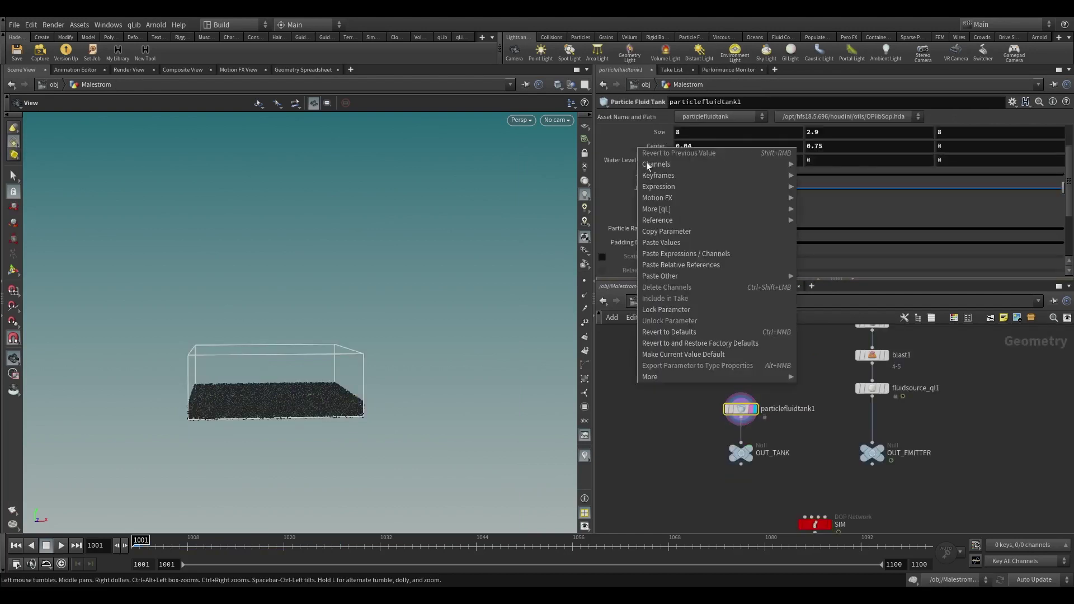
left_click(672, 232)
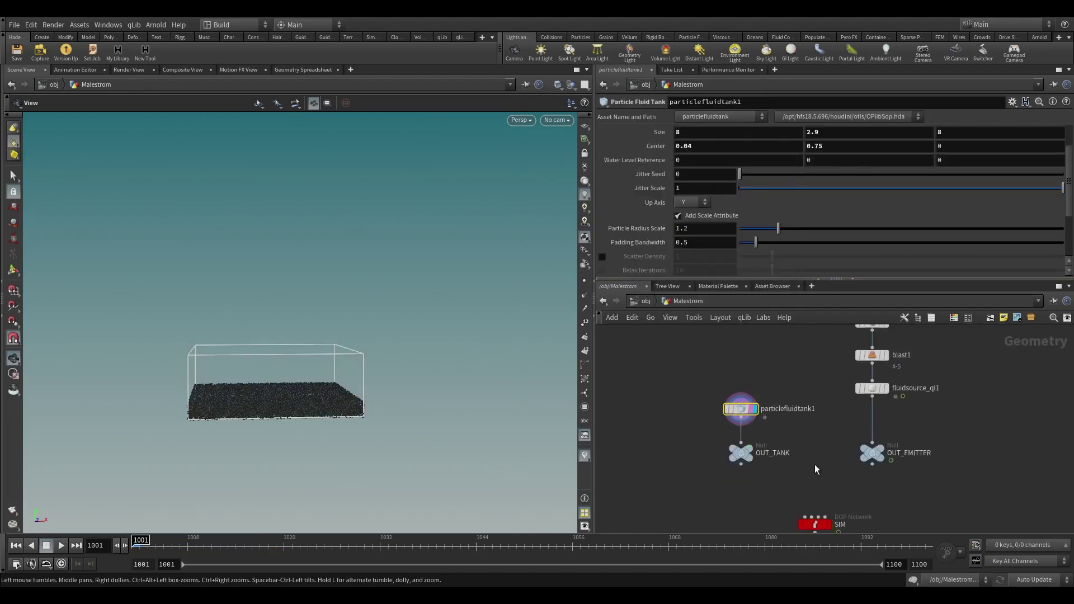
double_click(809, 525)
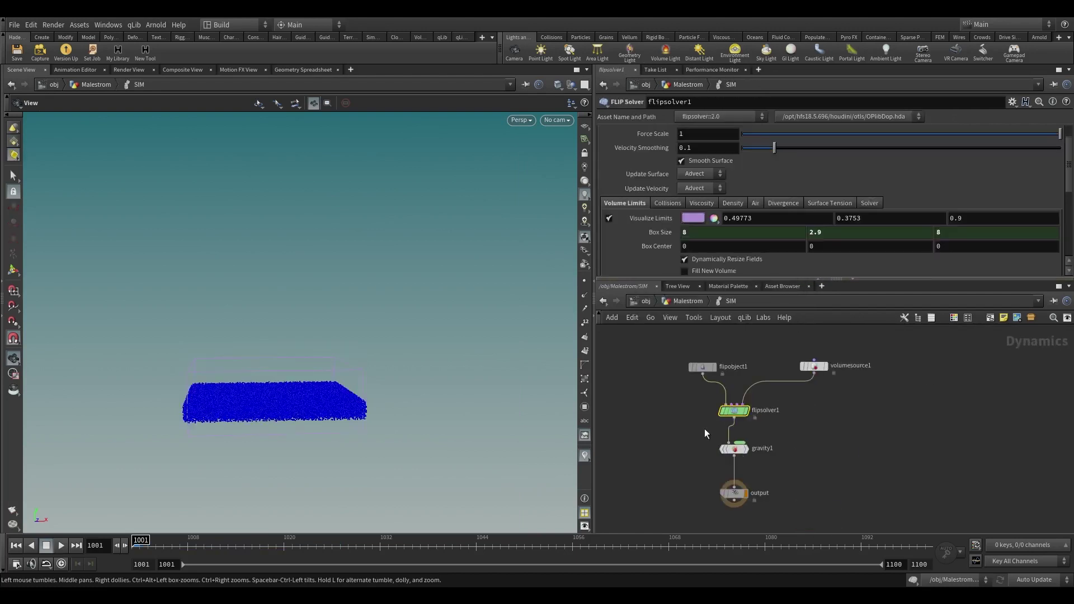
right_click(665, 246)
left_click(705, 363)
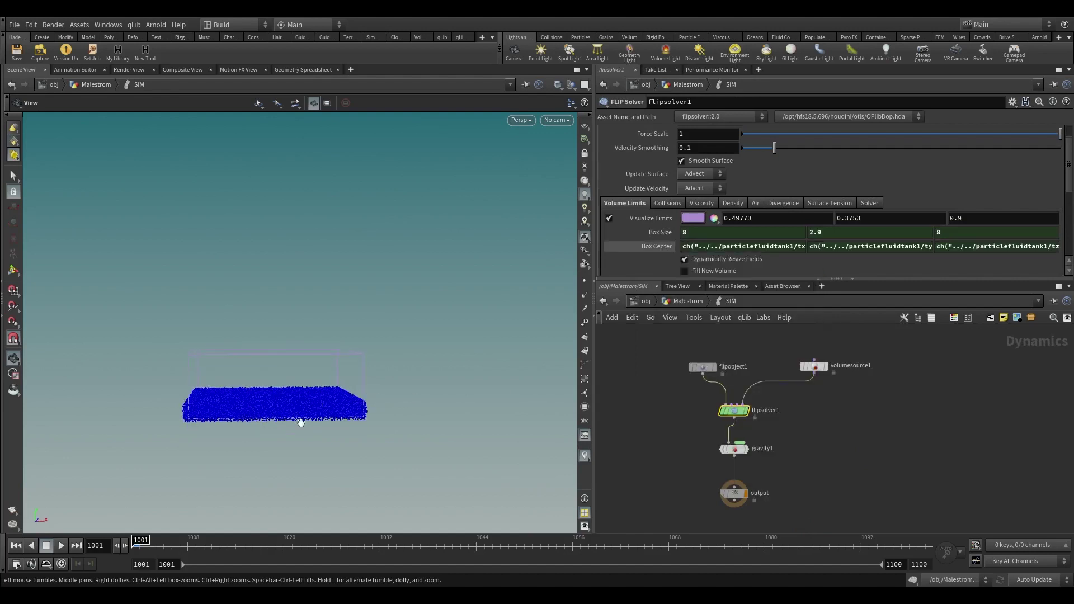
- Play the simulation to examine the fluid within the resized volume limits, and return to frame 1001
left_click(60, 546)
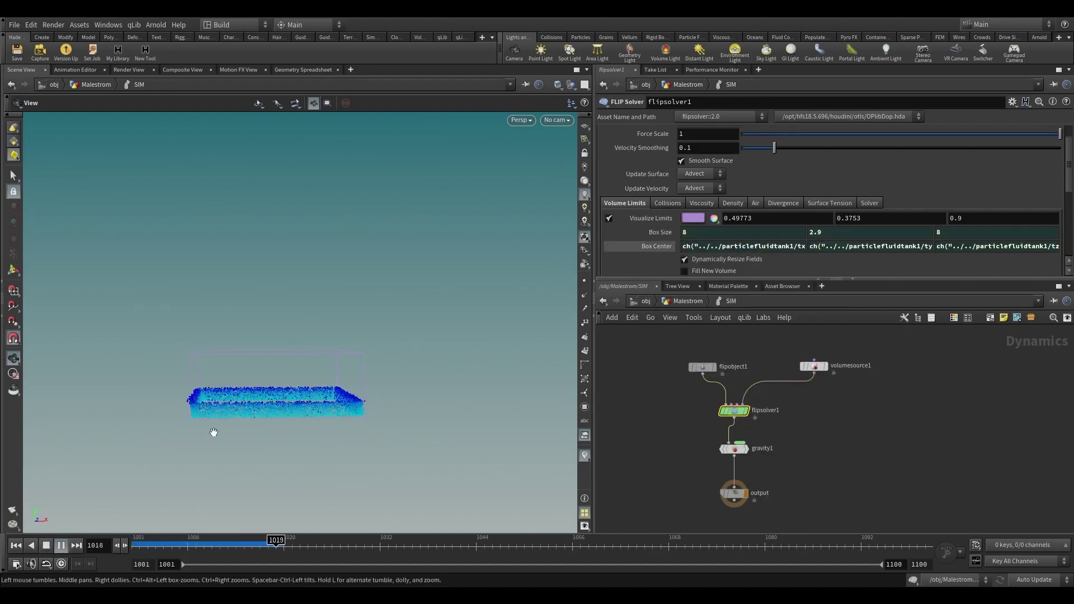
left_click_drag(214, 432, 280, 451)
left_click(47, 546)
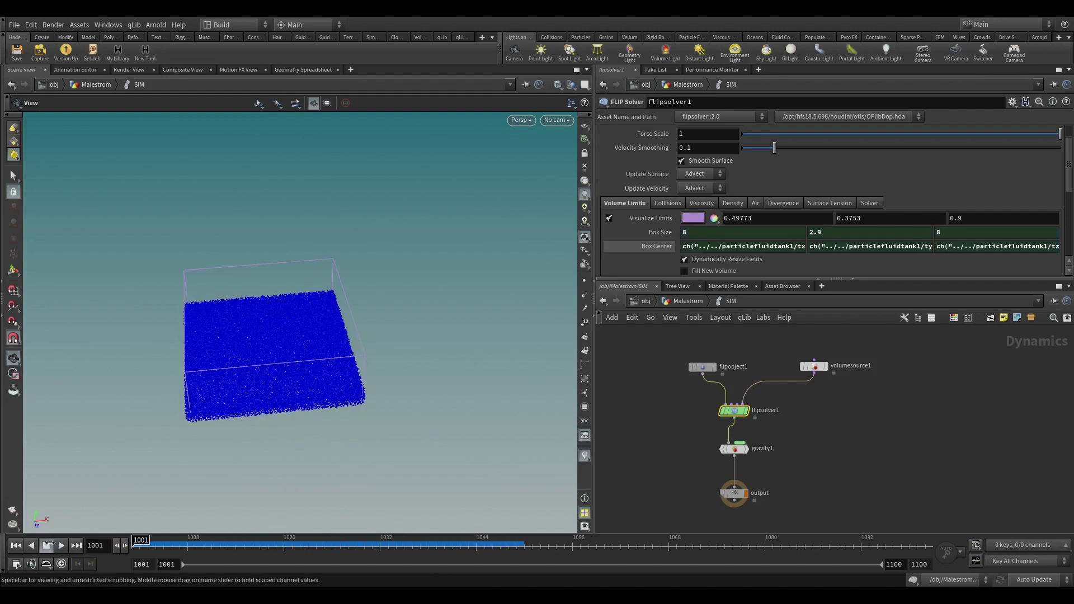
- Enable Closed Boundaries on flipobject1
scroll(693, 425, "up", 2)
left_click(704, 355, "shift")
scroll(637, 162, "up", 1)
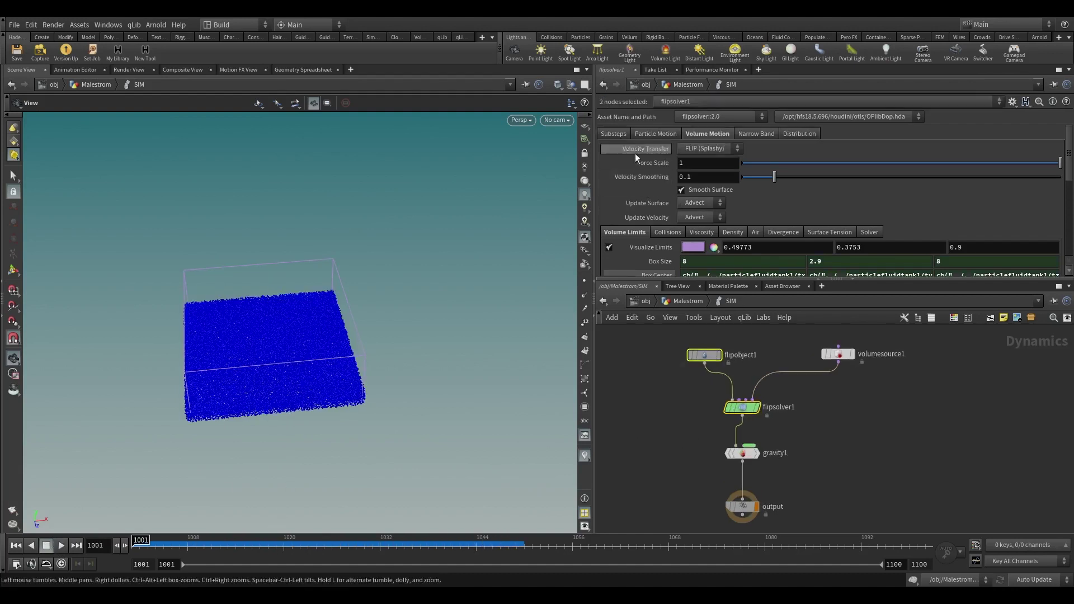
left_click_drag(645, 408, 741, 337)
left_click(647, 393)
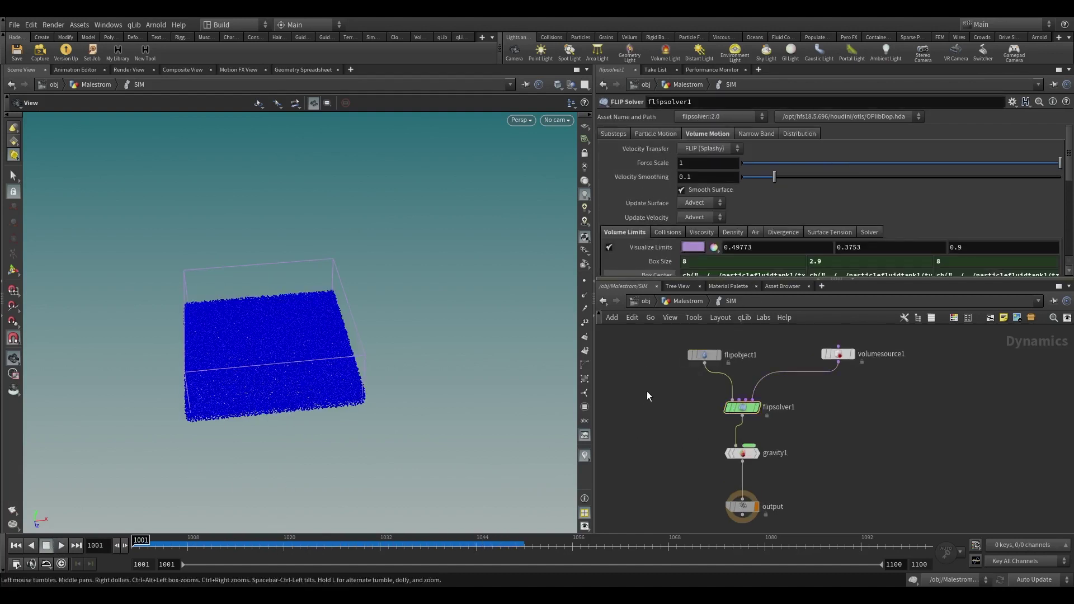
left_click(703, 354)
left_click(621, 206)
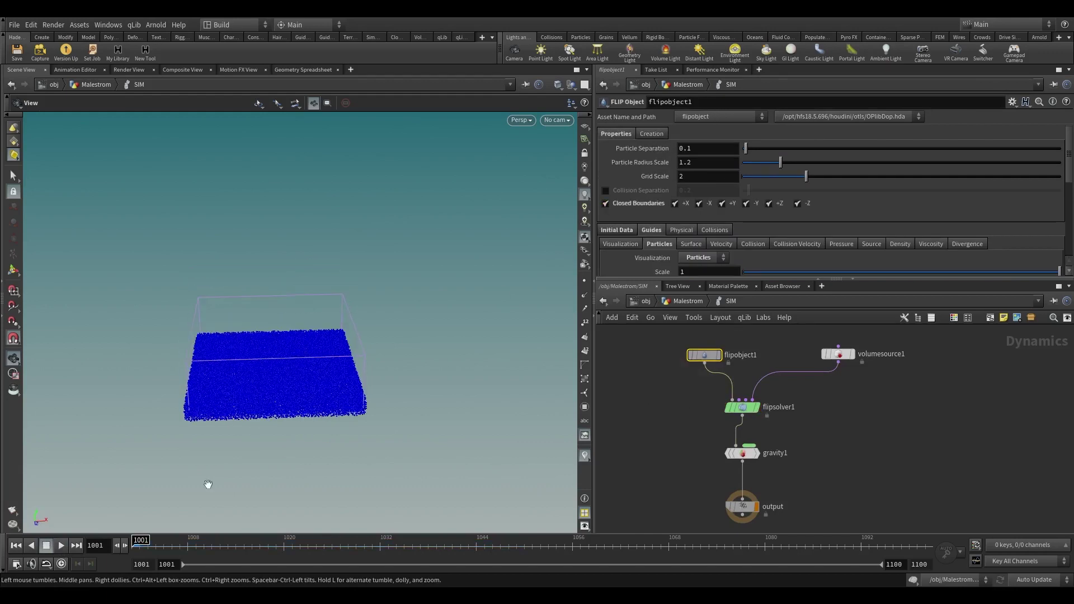
- Play the simulation, examine the particles at the box boundaries up close, and go back to frame 1002
left_click(61, 546)
left_click_drag(272, 406, 273, 369)
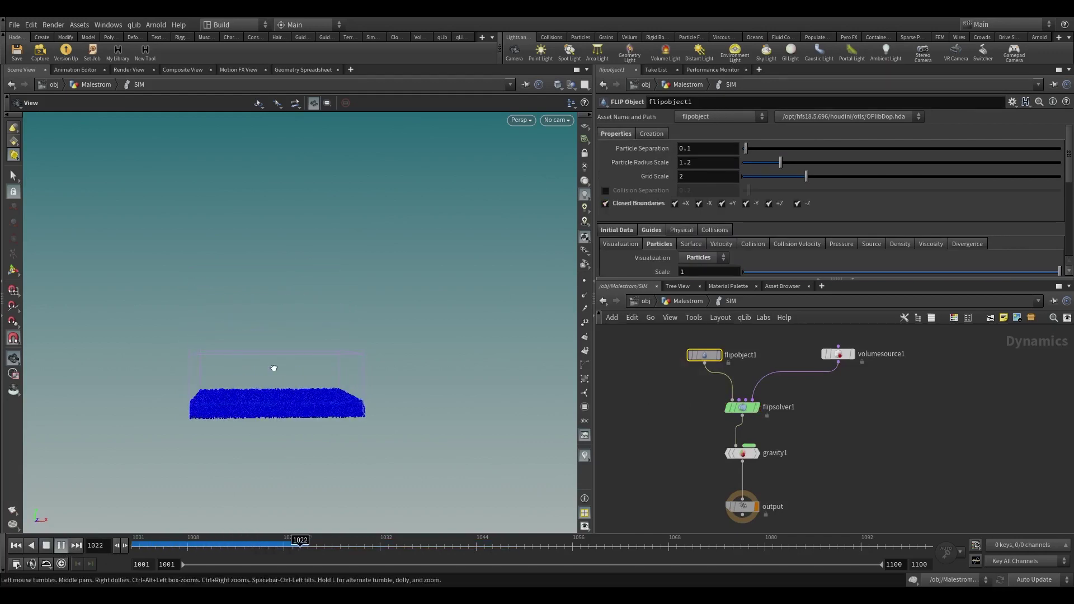
right_click_drag(272, 369, 409, 258)
left_click_drag(326, 367, 327, 363)
left_click_drag(439, 548, 141, 548)
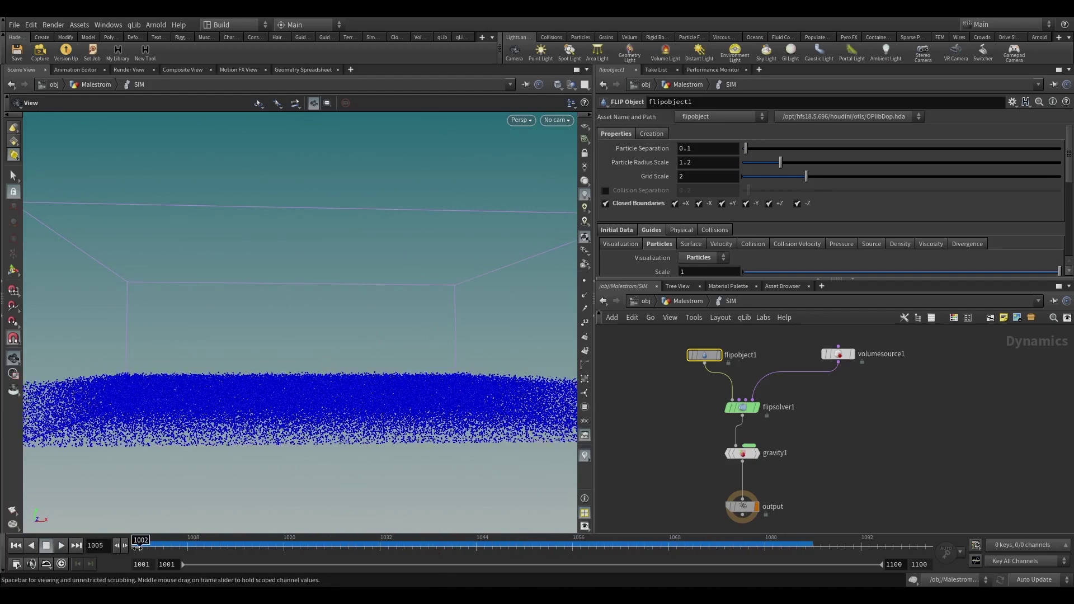
- Enable Reap Particles in the particle motion behavior of flipsolver1
scroll(685, 431, "up", 2)
left_click(752, 403)
scroll(648, 221, "down", 4)
scroll(641, 210, "up", 4)
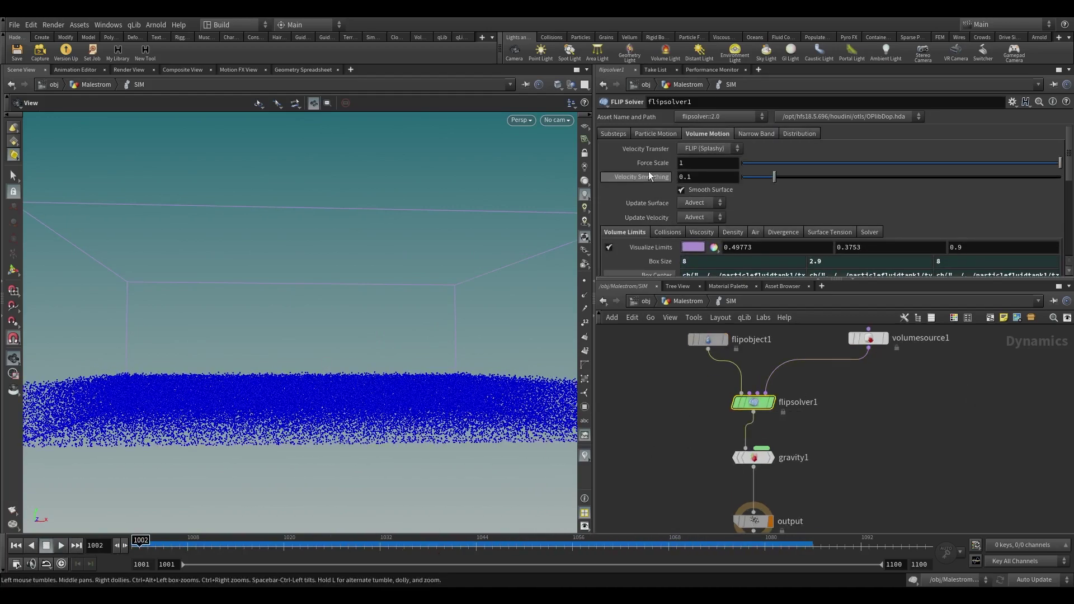
left_click(655, 135)
scroll(660, 227, "down", 3)
left_click(696, 244)
scroll(280, 460, "down", 2)
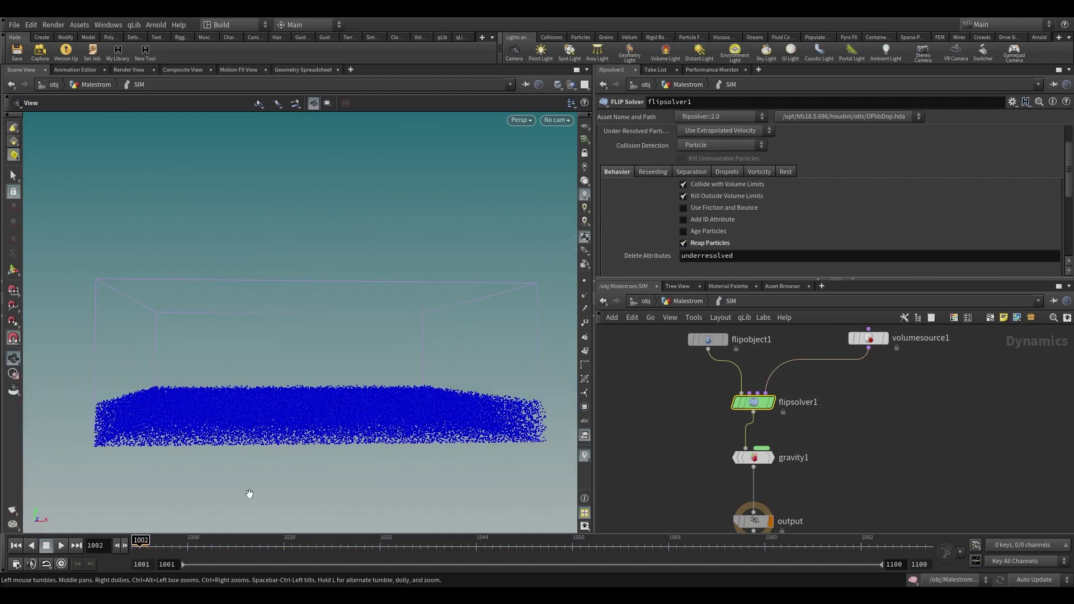
- Play the simulation with particle reaping enabled and return to frame 1001
left_click_drag(139, 550, 102, 551)
left_click(63, 547)
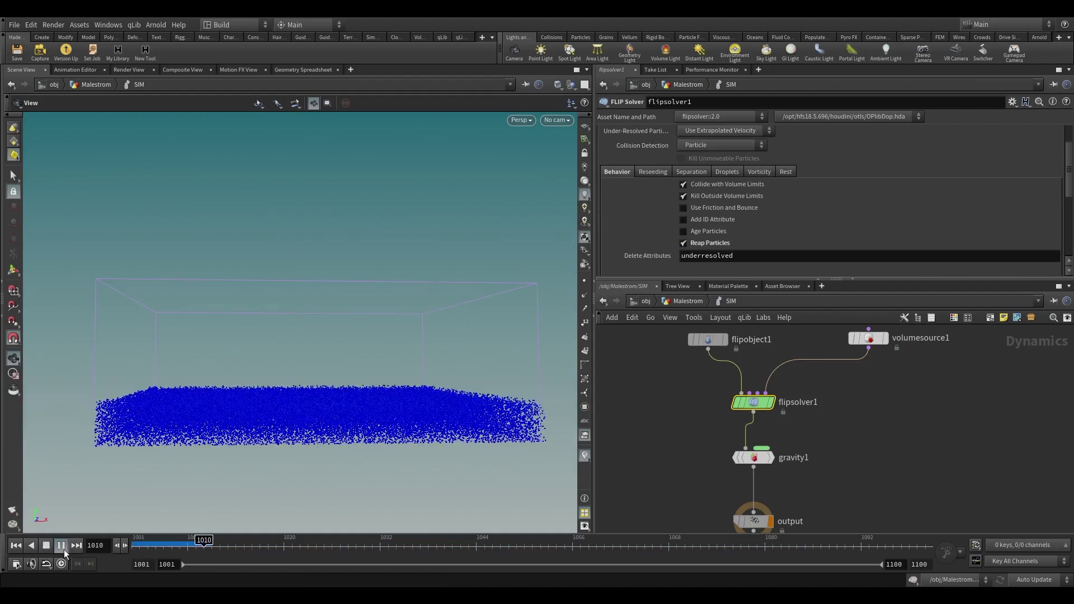
left_click_drag(359, 545, 112, 547)
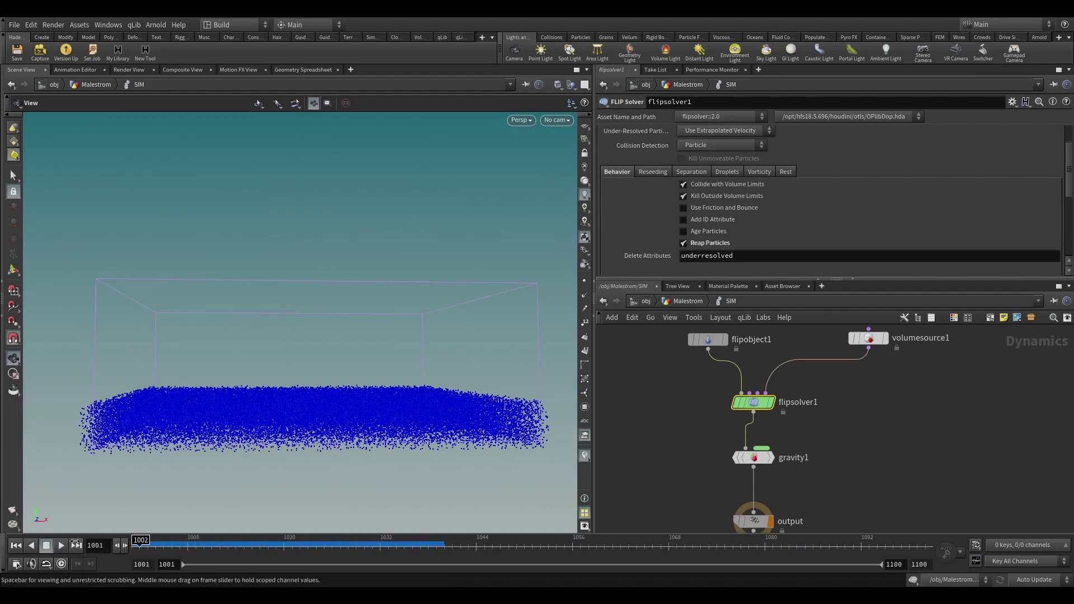
- Enable Use Preconditioner in the volume motion solver settings of flipsolver1
scroll(650, 238, "up", 3)
left_click(801, 133)
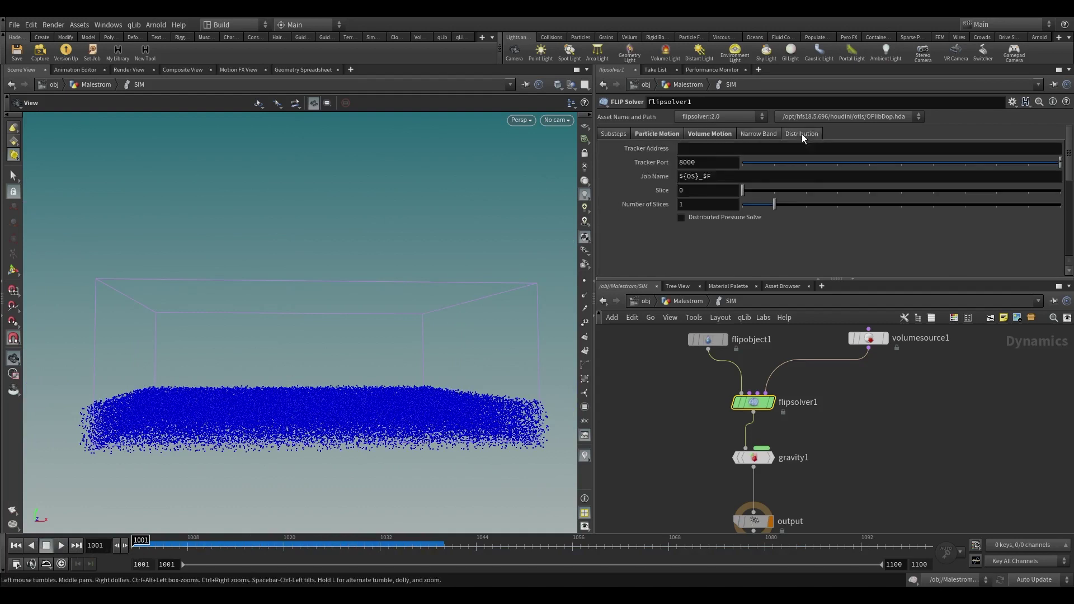
left_click(665, 134)
left_click(710, 134)
left_click(864, 234)
scroll(700, 252, "down", 3)
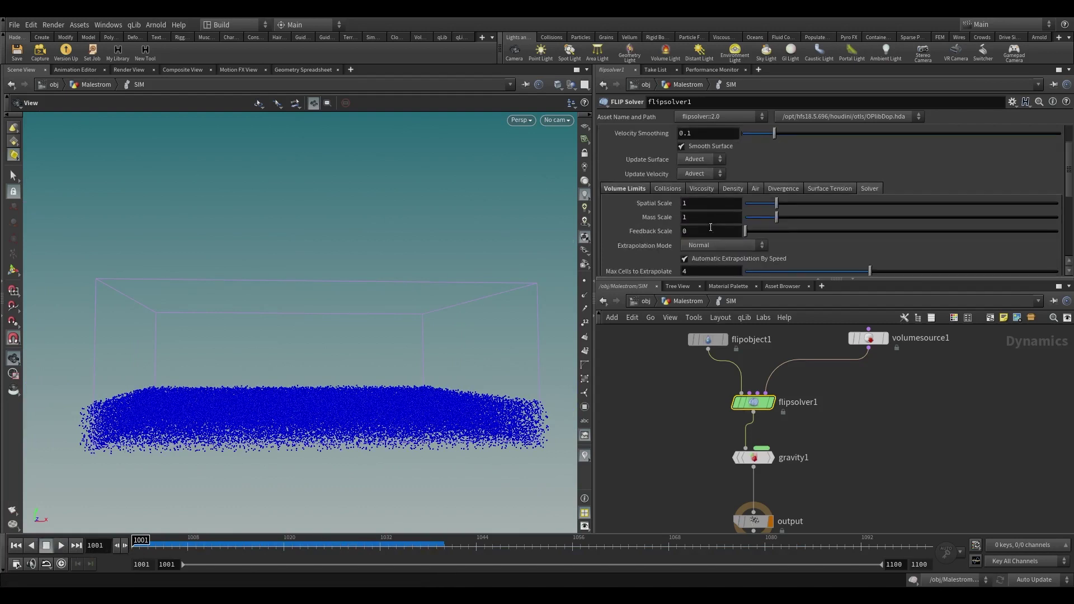
left_click(698, 243)
- Play the simulation with the preconditioner enabled, examine the tank from the side and above, and go to frame 1004
left_click_drag(391, 369, 423, 382)
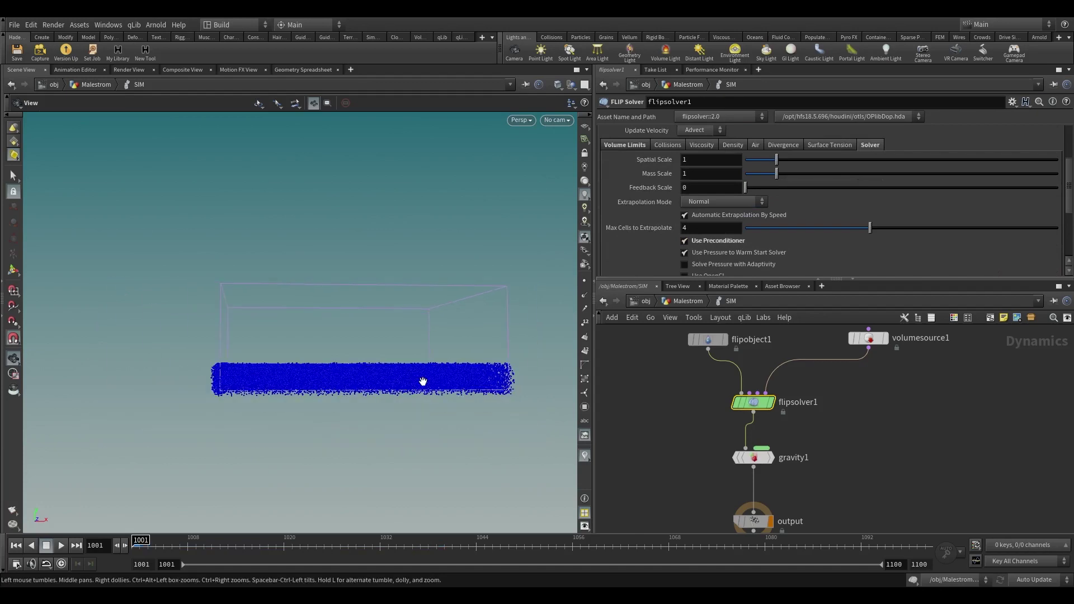
left_click(61, 545)
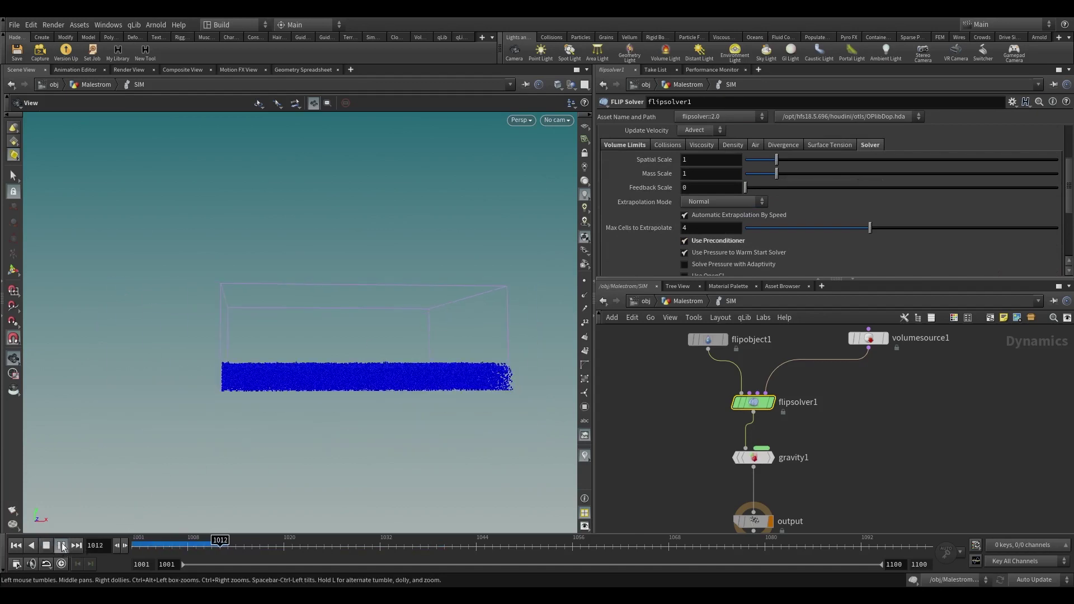
left_click_drag(489, 377, 487, 393)
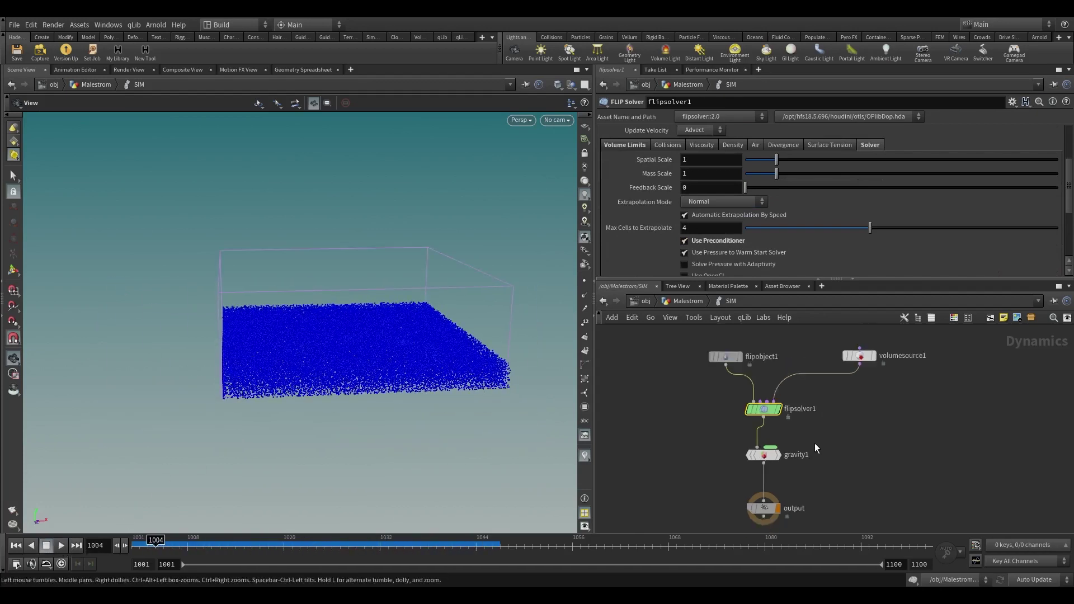
- Move flipobject1 aside and add a POP VOP node above flipsolver1, wired to the solver's second input
scroll(814, 443, "down", 3)
left_click(726, 452)
left_click_drag(726, 452, 694, 454)
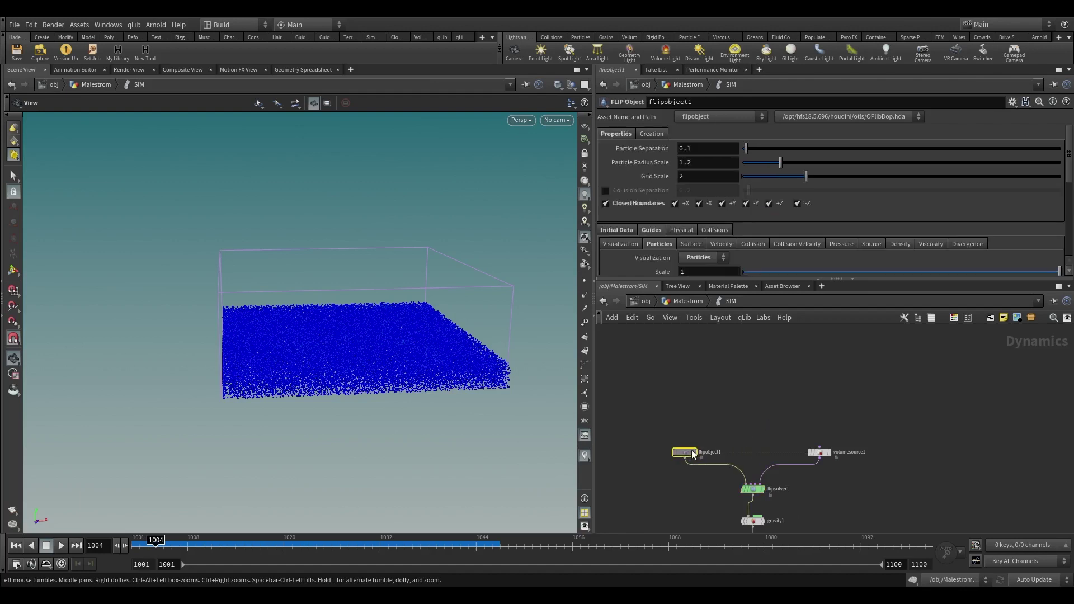
left_click_drag(759, 491, 763, 400)
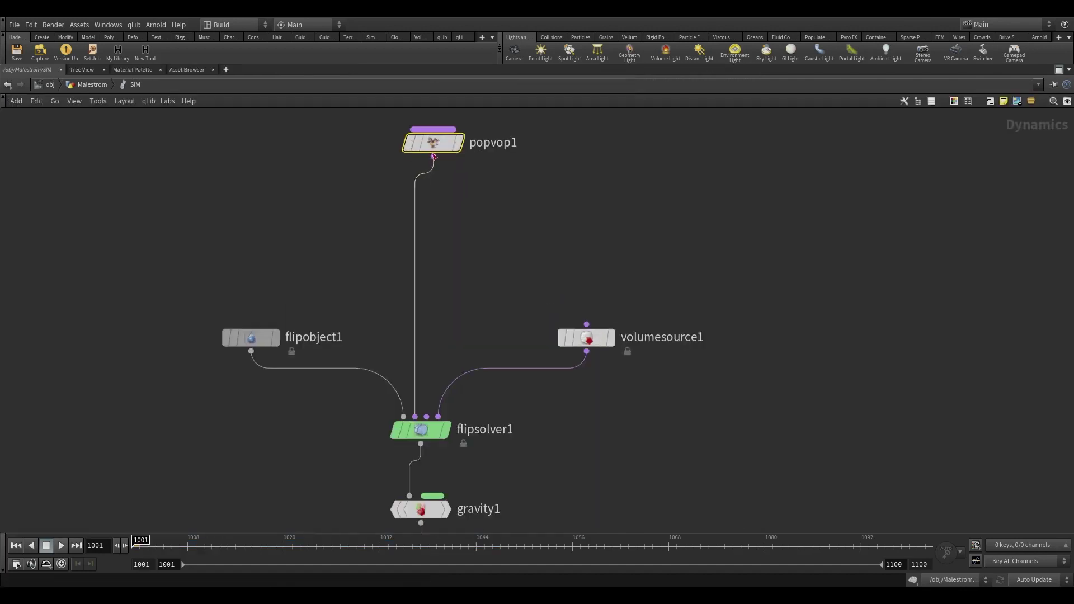
left_click_drag(424, 192, 424, 191)
left_click_drag(433, 147, 420, 195)
left_click(489, 191)
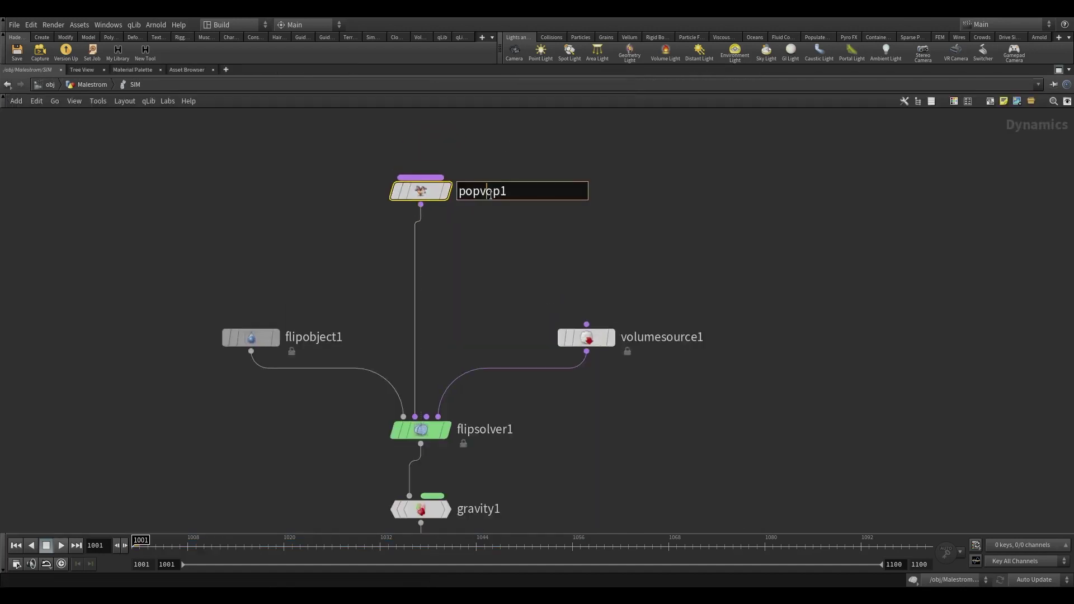
left_click_drag(505, 191, 449, 196)
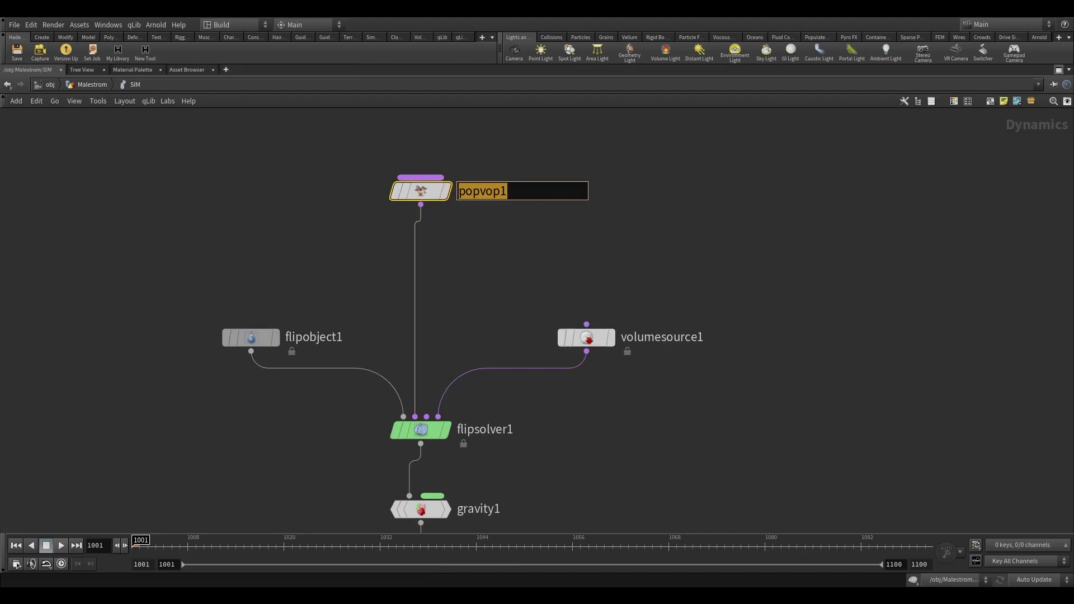
left_click(502, 220)
left_click(499, 193)
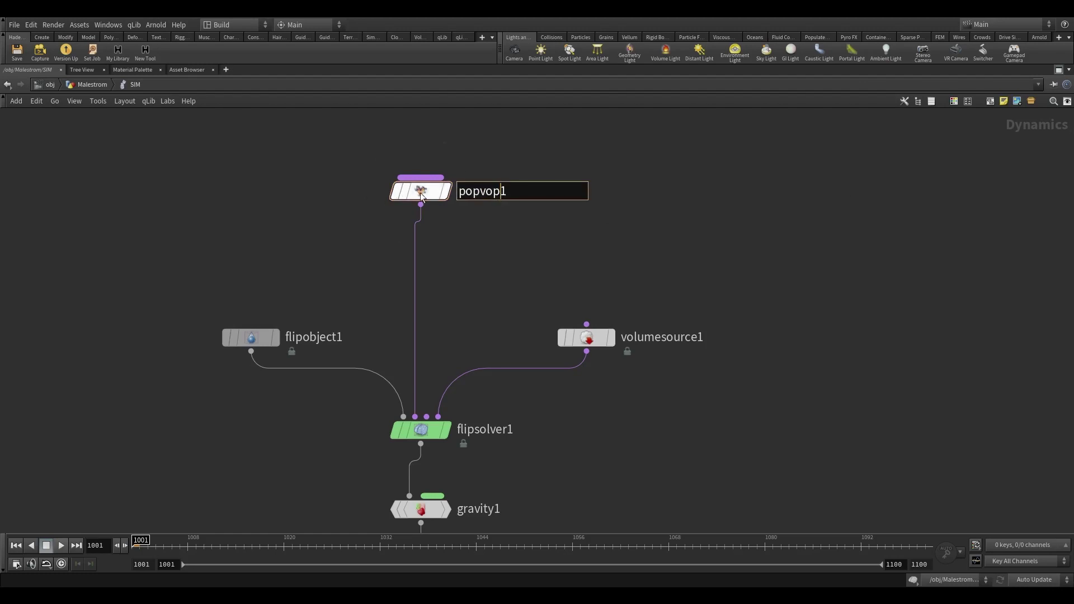
- Enter the popvop1 network and spread geometryvopglobal1 and geometryvopoutput1 far apart to make room between them
double_click(425, 192)
scroll(471, 250, "down", 2)
left_click_drag(417, 267, 116, 224)
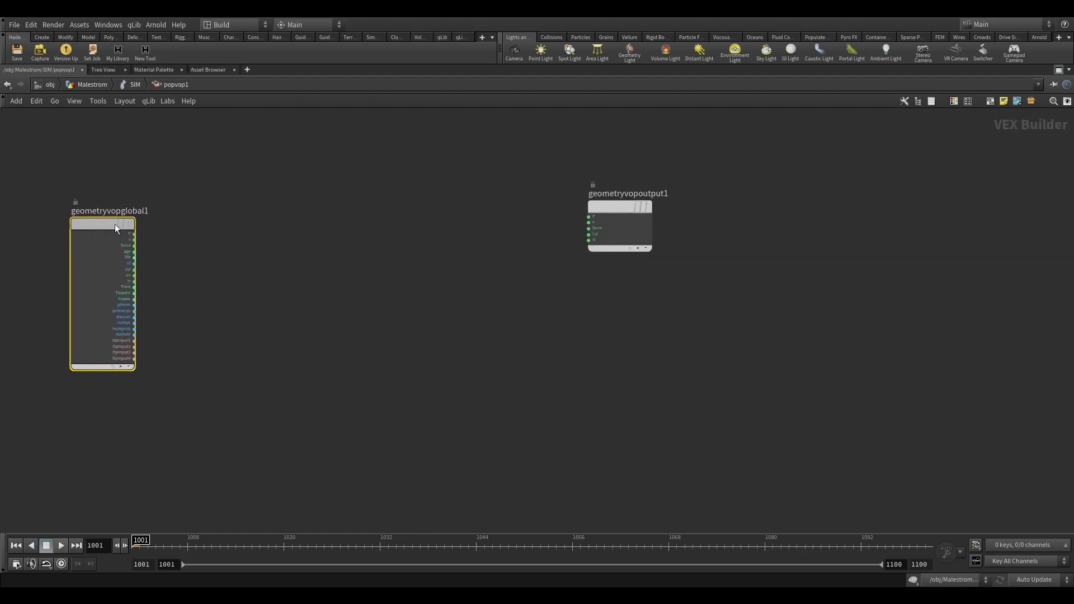
left_click_drag(638, 211, 791, 233)
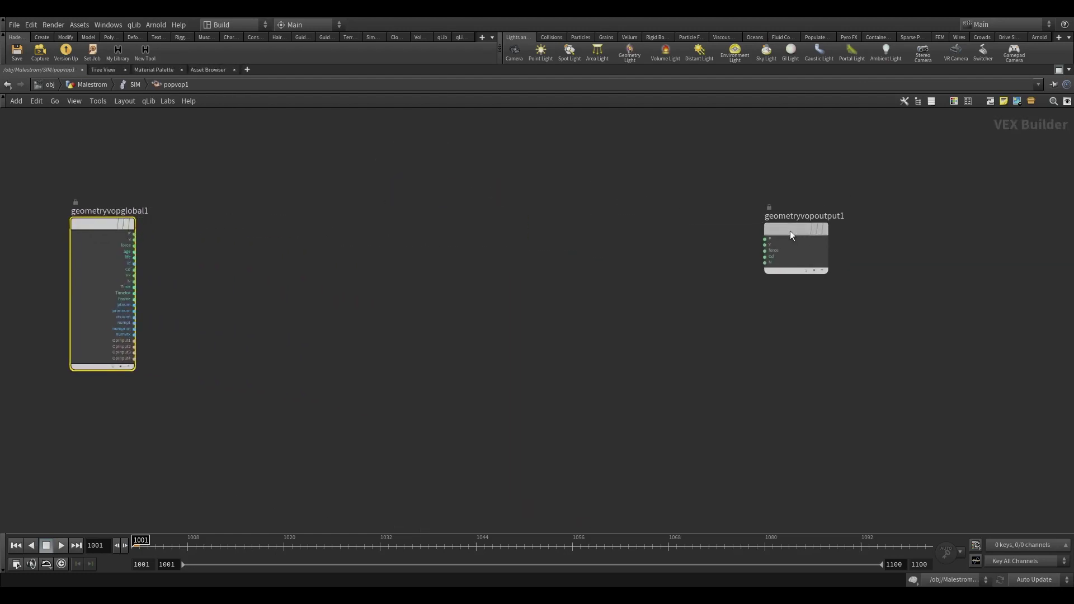
- Add a Cross Product node fed by the P output of geometryvopglobal1 into vec1, and show its parameters
key("h")
key("Tab")
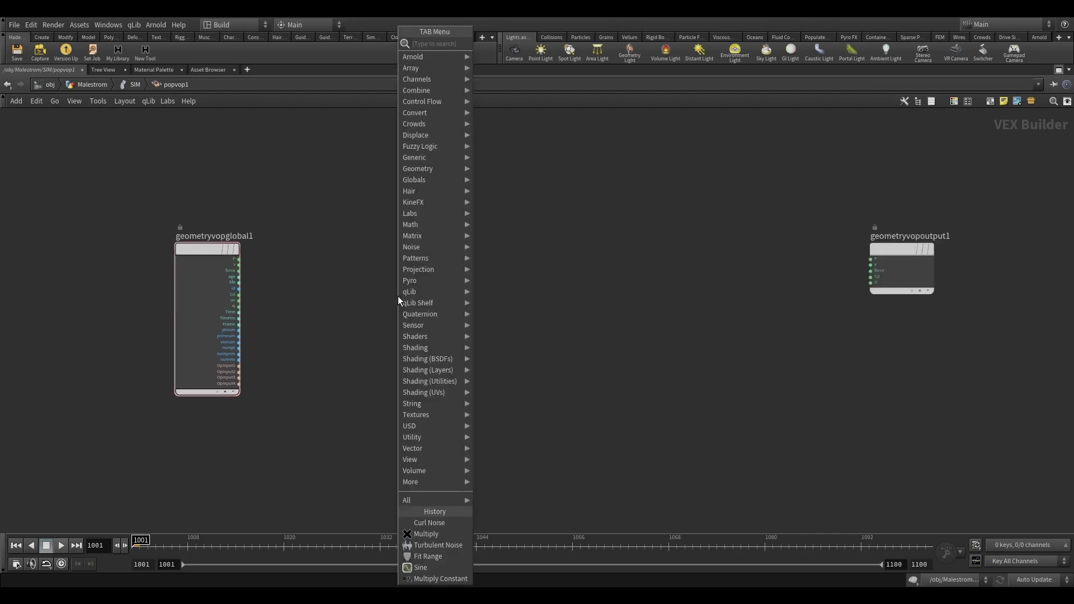
type("cons")
key("BackSpace")
key("BackSpace")
key("BackSpace")
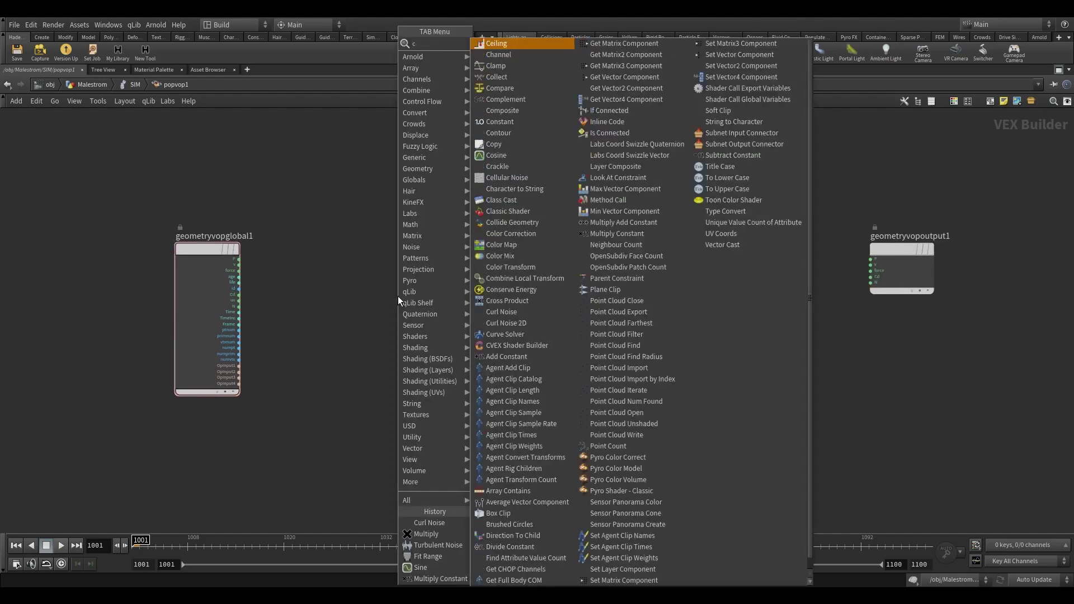
type("r")
key("Down")
key("Return")
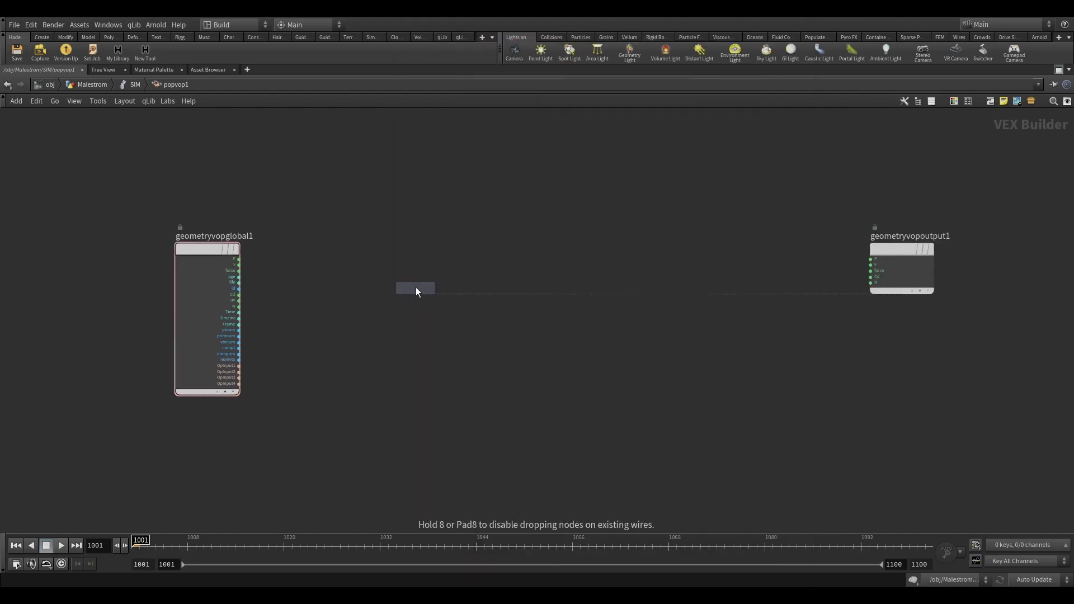
left_click(415, 287)
scroll(267, 270, "up", 3)
left_click_drag(224, 250, 166, 273)
left_click(368, 281)
left_click_drag(402, 255, 679, 445)
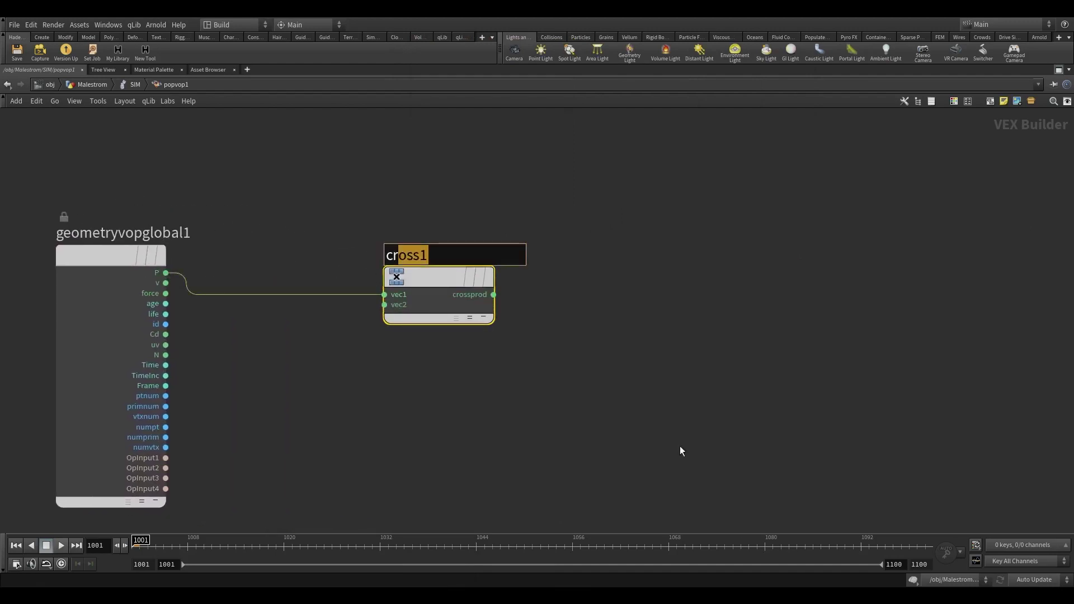
left_click(680, 446)
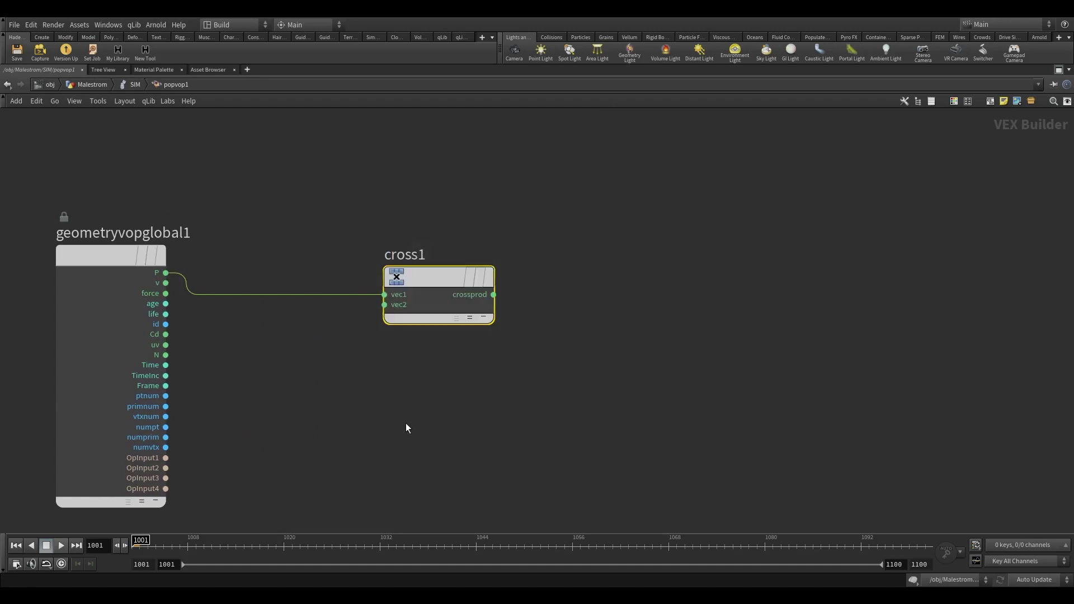
key("p")
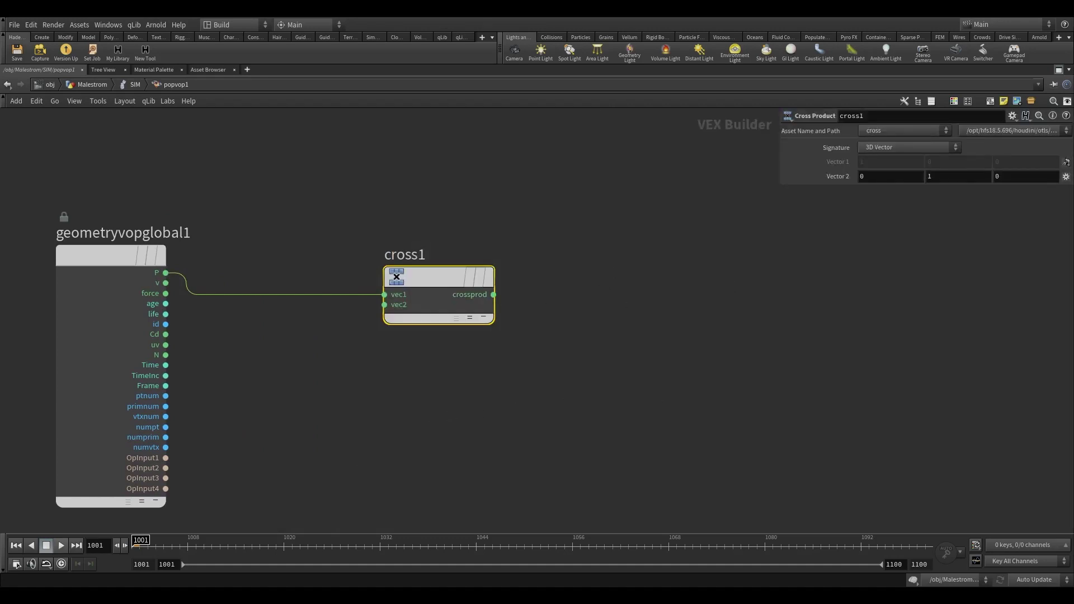
- Add a Normalize node after cross1, fed by its crossprod output, and line it up with the chain
scroll(393, 345, "up", 2)
left_click_drag(506, 261, 414, 230)
left_click_drag(532, 242, 582, 244)
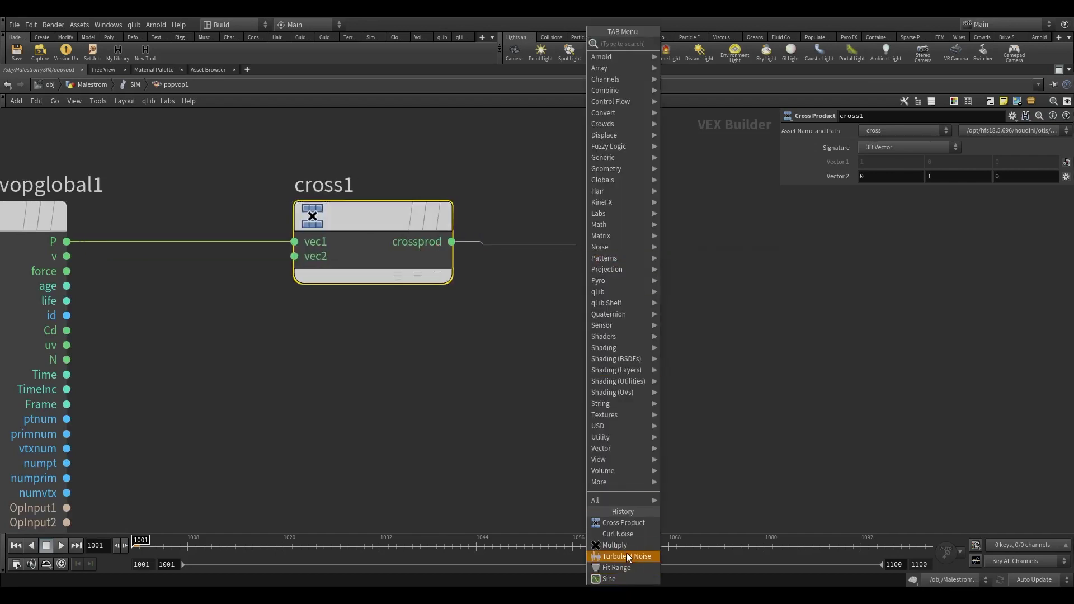
type("norm")
key("Return")
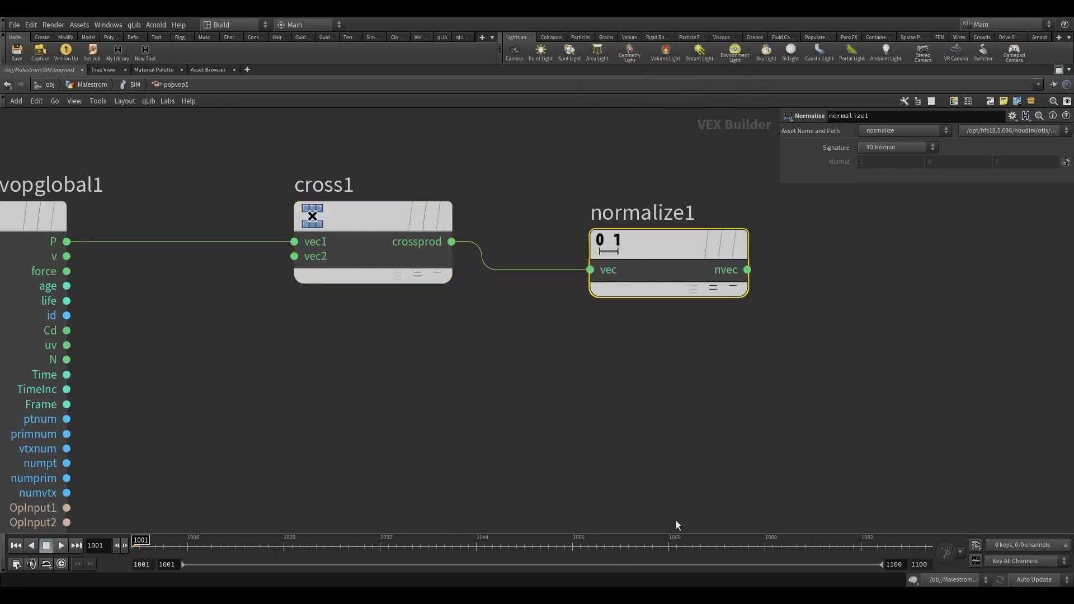
scroll(694, 357, "down", 2)
middle_click_drag(693, 357, 598, 371)
left_click_drag(577, 313, 573, 302)
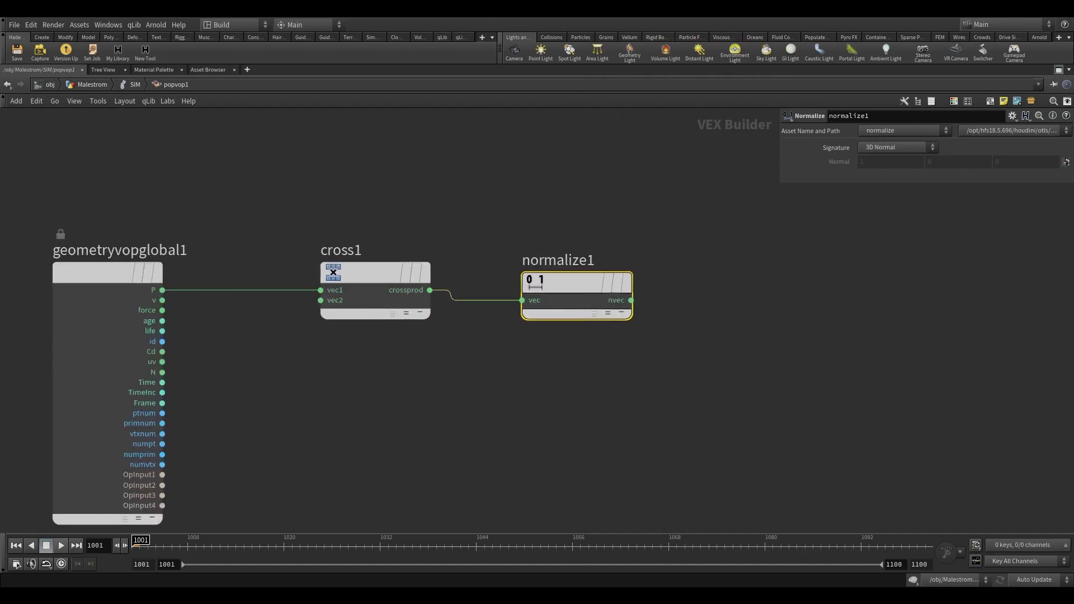
- Add a Multiply node after normalize1 and wire the nvec output into its first input
scroll(631, 427, "down", 2)
left_click(657, 404)
mouse_move(613, 422)
middle_mouse_down()
mouse_move(635, 404)
mouse_move(607, 407)
middle_mouse_up()
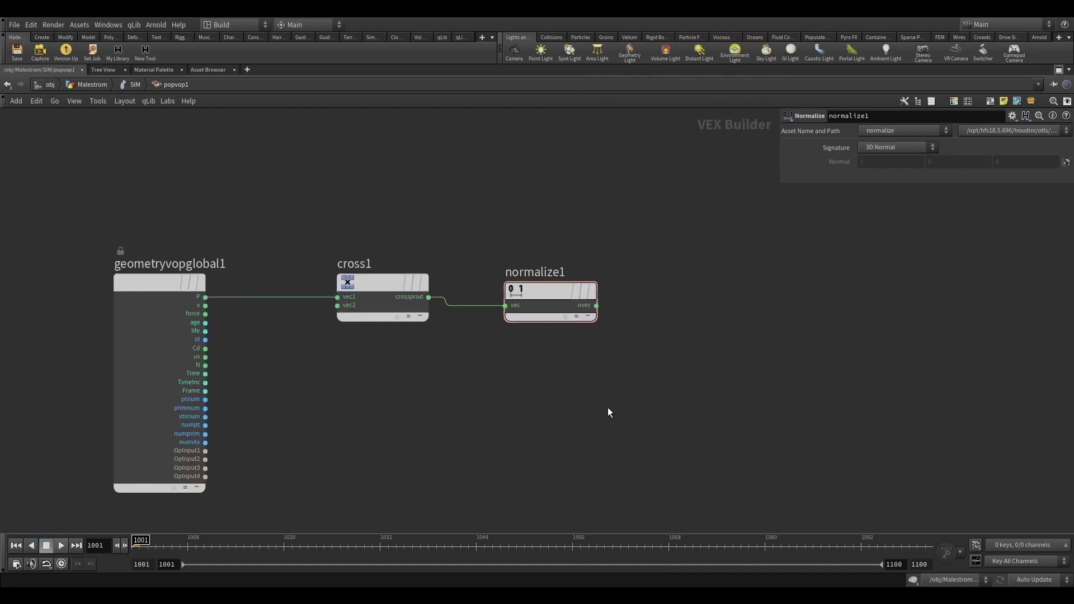
key("Tab")
type("multiply")
key("Return")
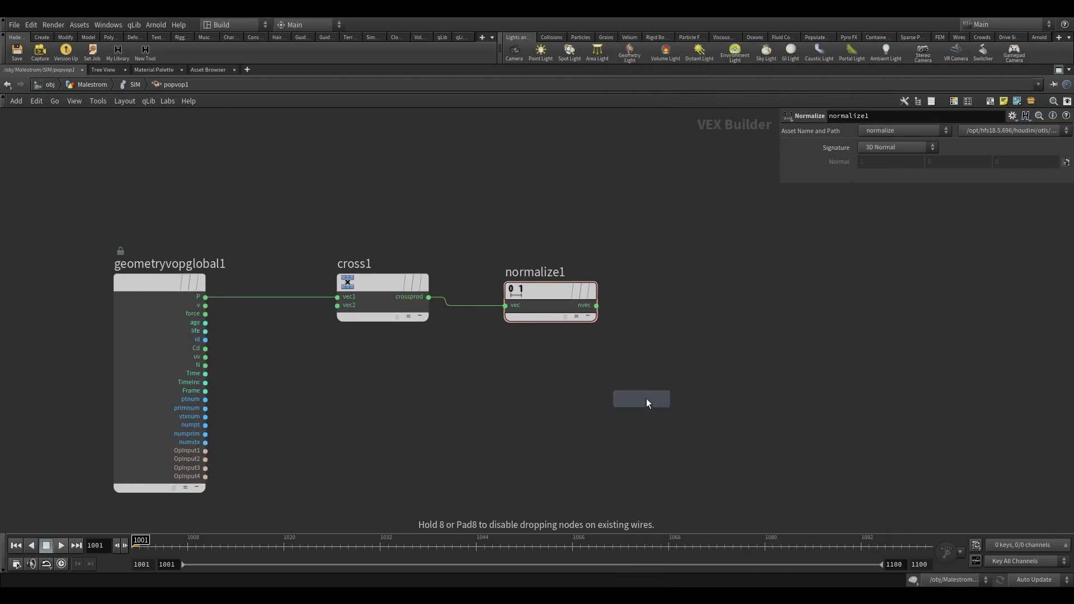
left_click(709, 297)
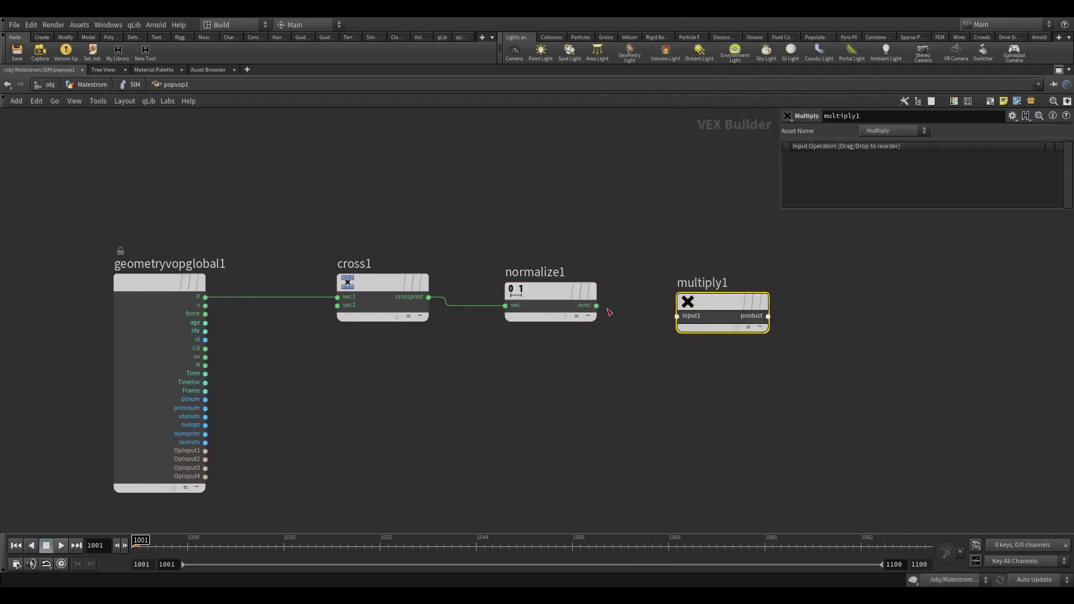
left_click_drag(597, 306, 768, 292)
- Add a Length node below cross1 and wire P from geometryvopglobal1 into it
left_click(425, 416)
key("Tab")
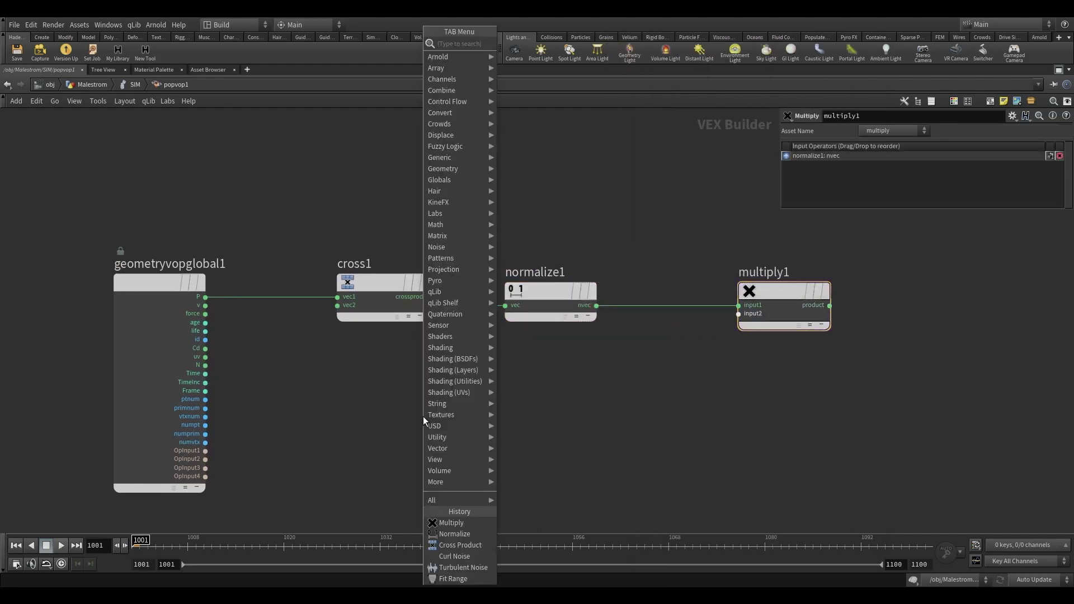
type("leng")
key("Return")
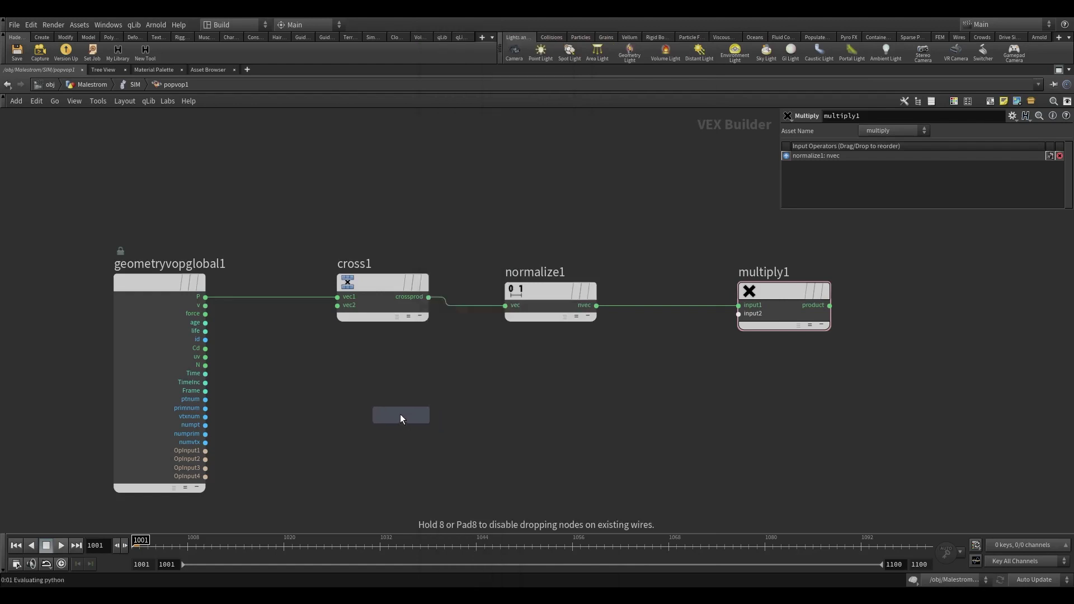
left_click(400, 417)
left_click_drag(205, 297, 338, 420)
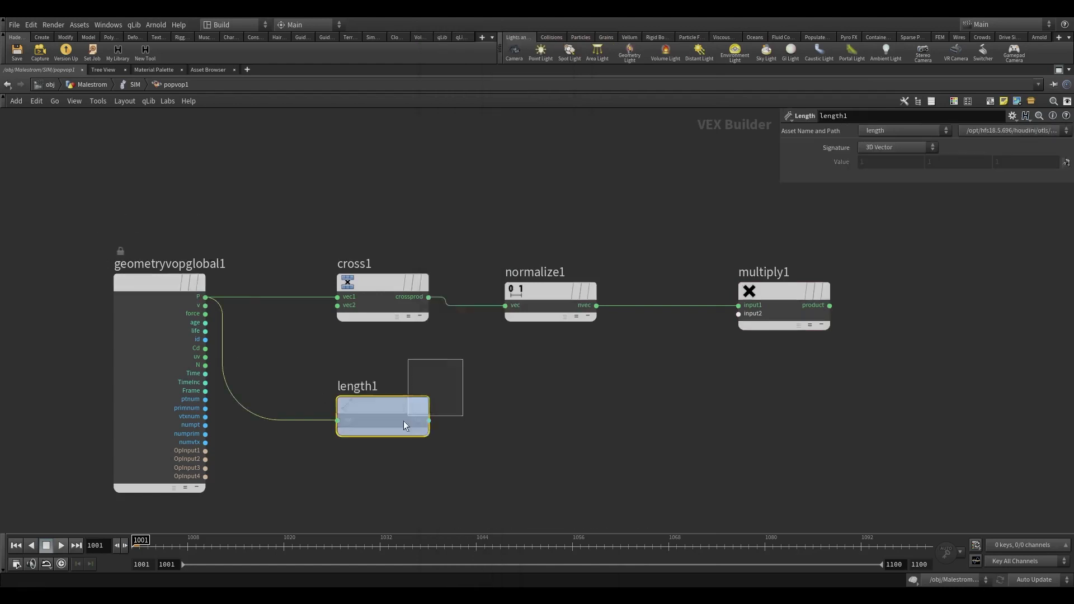
- Add a Fit Range node fed by length1's len output and align it under normalize1
key("Tab")
type("fit")
key("Return")
left_click(576, 405)
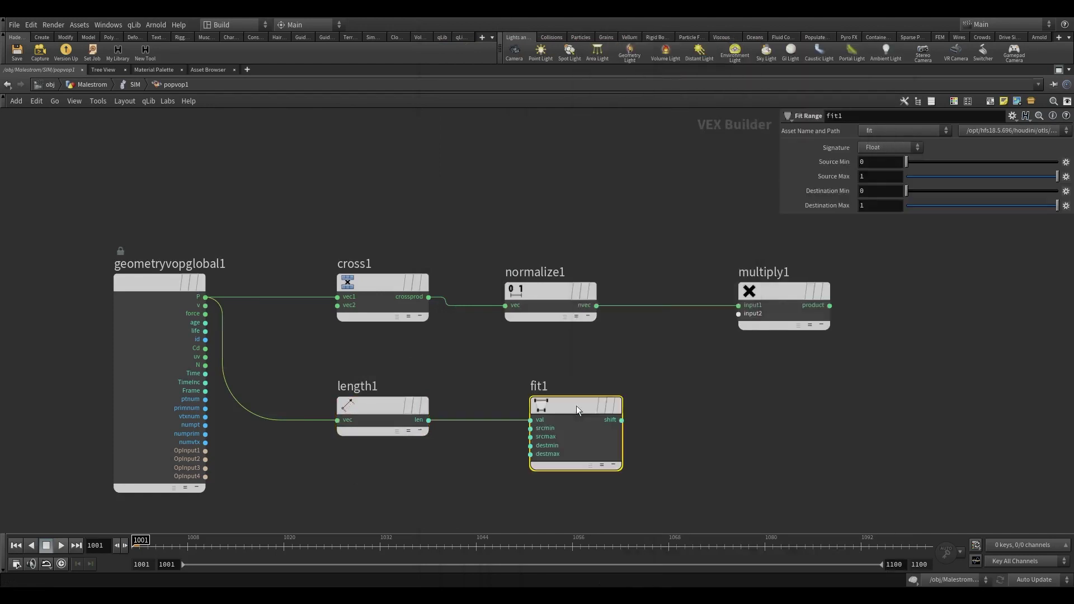
left_click_drag(576, 405, 553, 407)
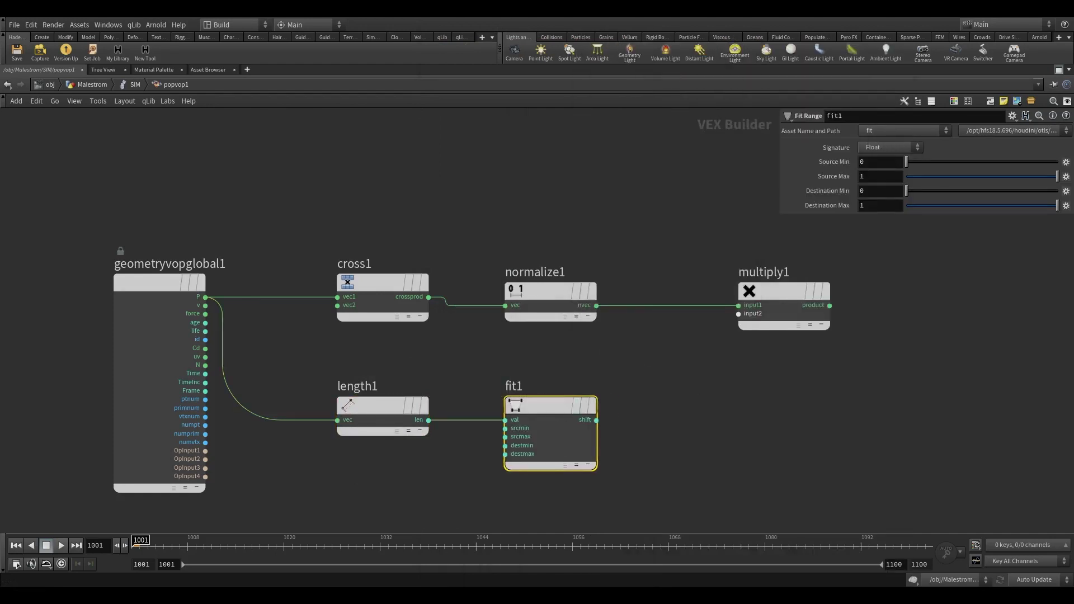
- Set fit1's Source Max to 4, Destination Min to 1 and Destination Max to 0
left_click(820, 178)
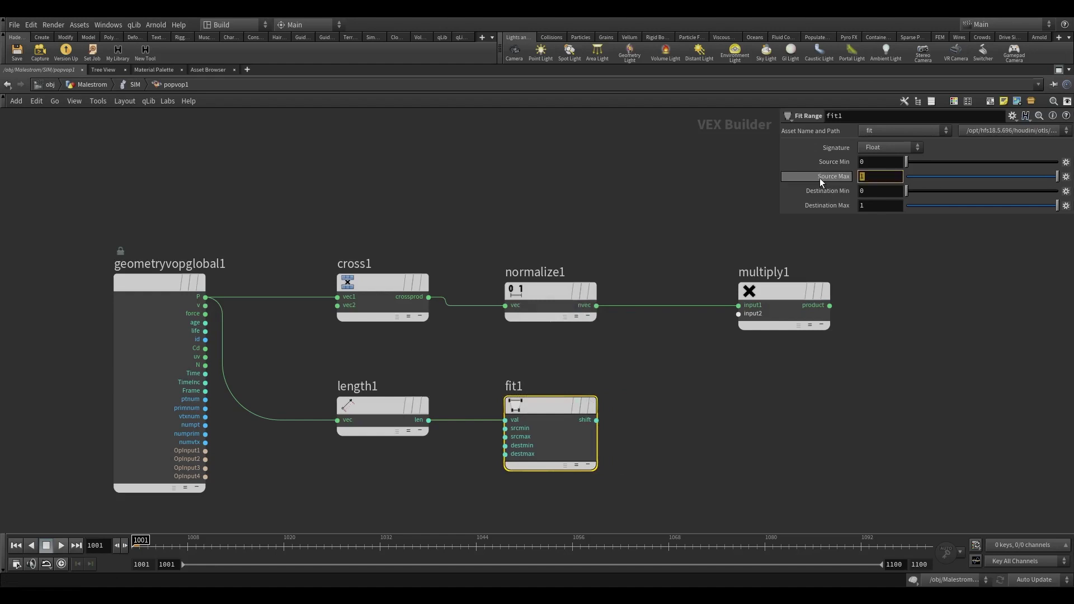
type("4")
key("Tab")
key("Tab")
type("1")
key("Tab")
type("0")
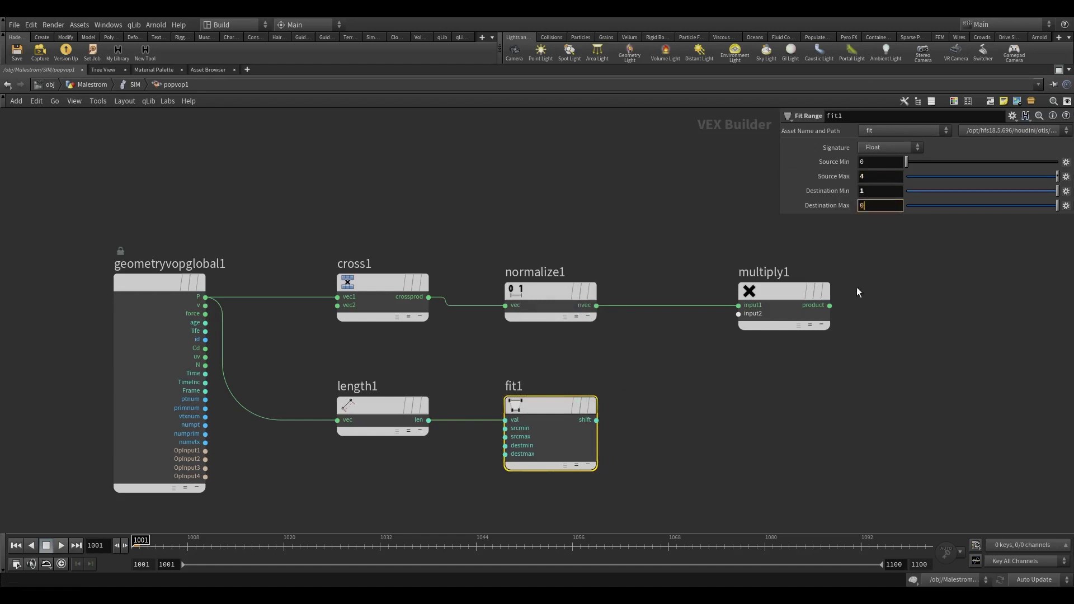
left_click(731, 363)
- Insert a Power node between fit1's shift output and multiply1's second input, with an exponent of 1.5
scroll(750, 403, "down", 3)
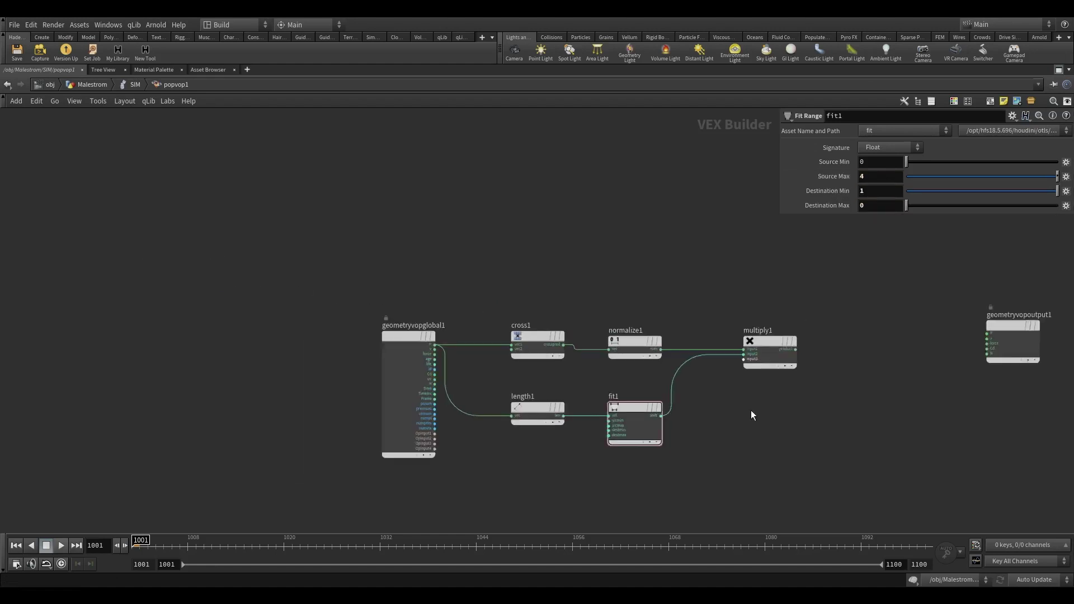
middle_click_drag(751, 410, 674, 386)
key("Tab")
type("pow")
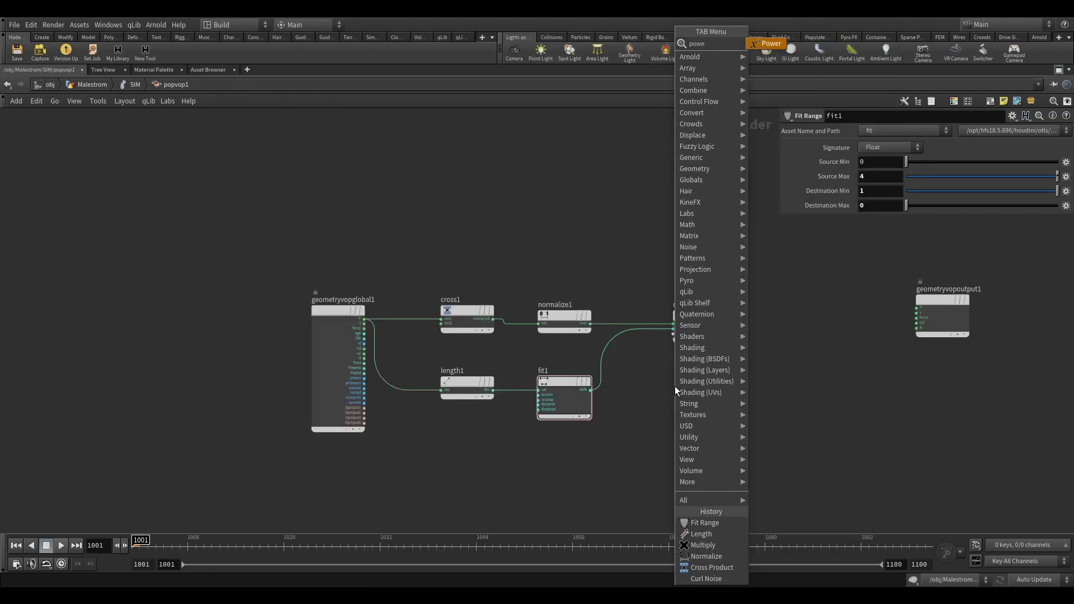
key("Return")
left_click(686, 402)
scroll(686, 402, "up", 3)
left_click_drag(686, 404, 652, 367)
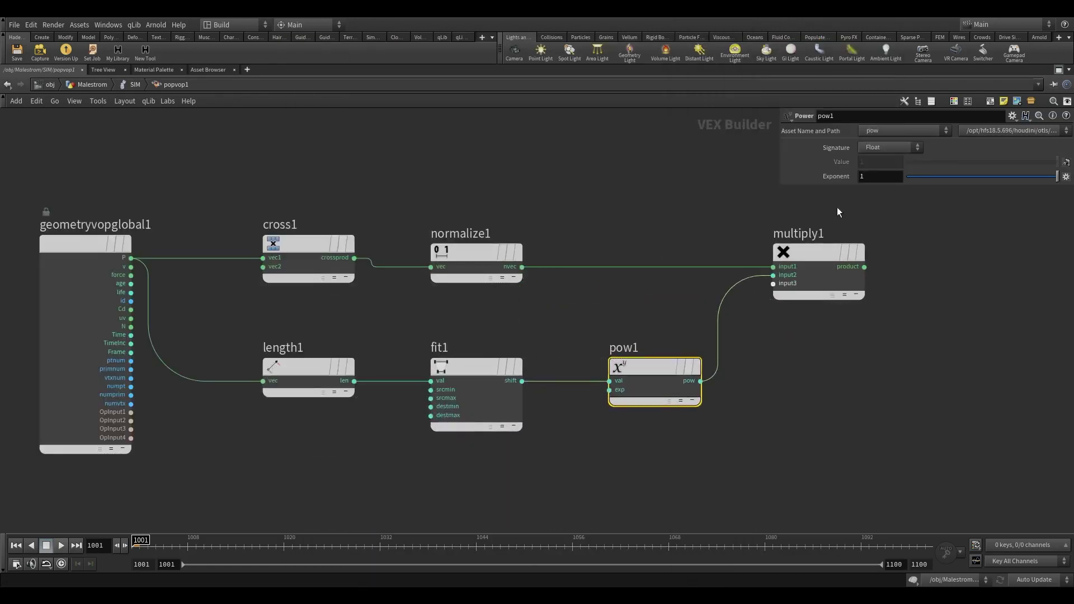
type("1.5")
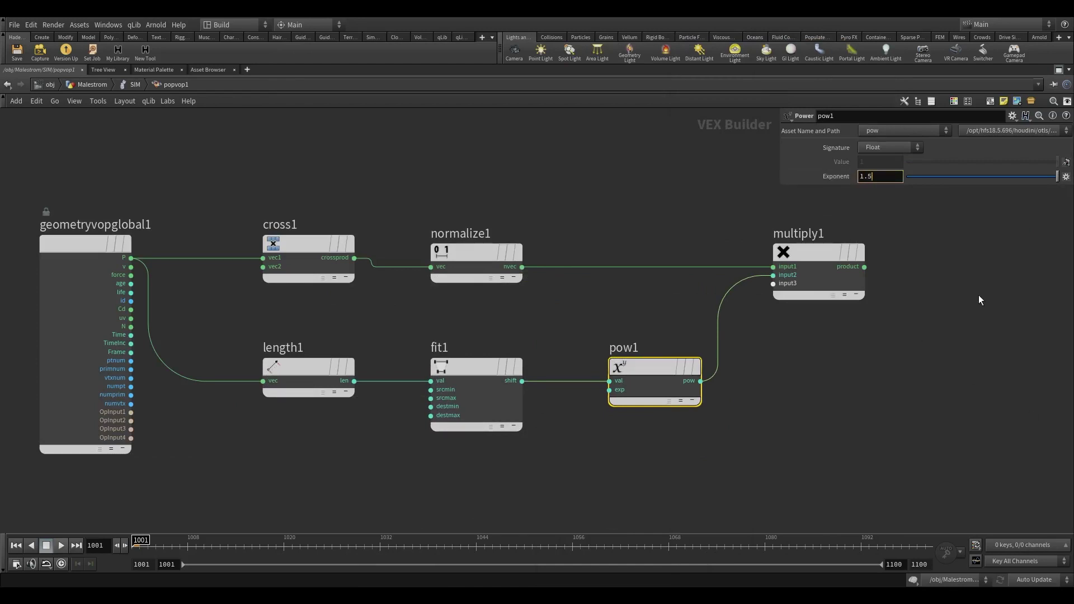
- Add an Anti-Aliased Noise node below length1, fed by the P output of geometryvopglobal1
scroll(652, 296, "down", 5)
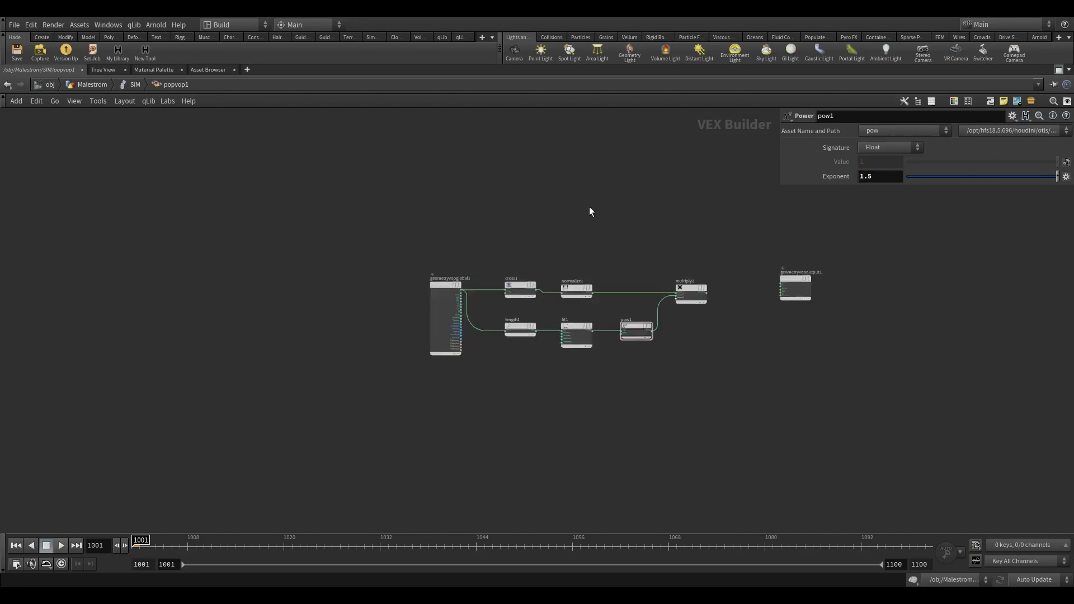
middle_click_drag(460, 384, 729, 316)
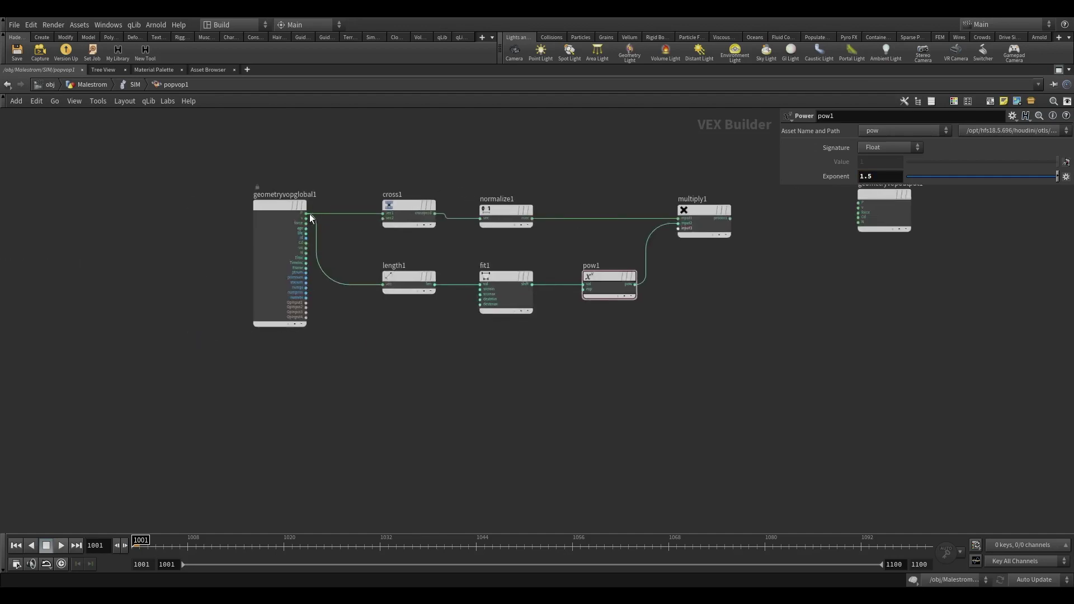
left_click_drag(310, 213, 374, 345)
key("Tab")
type("aa")
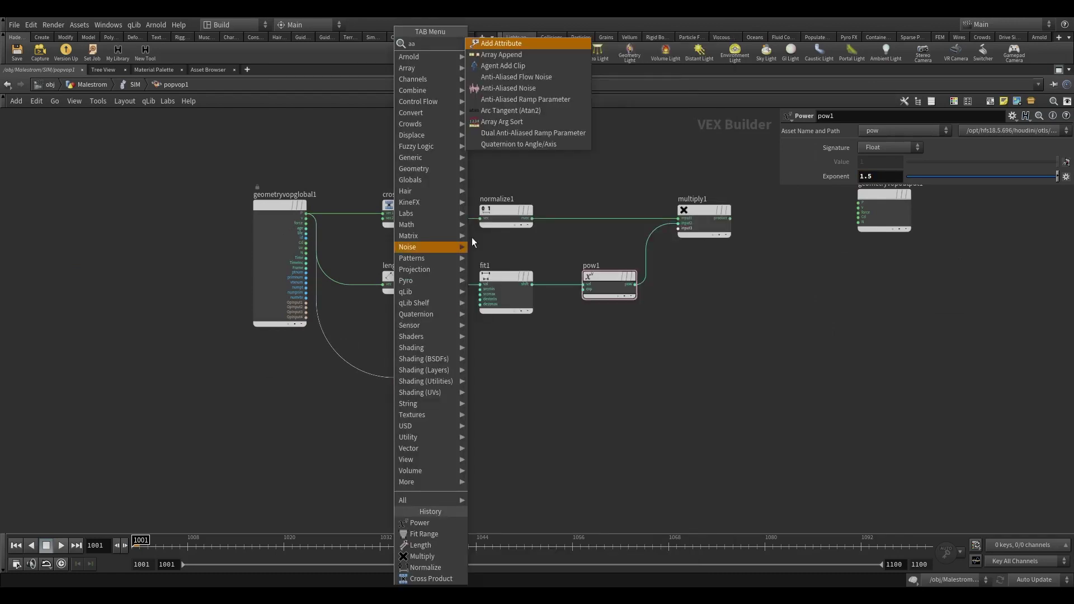
left_click(513, 89)
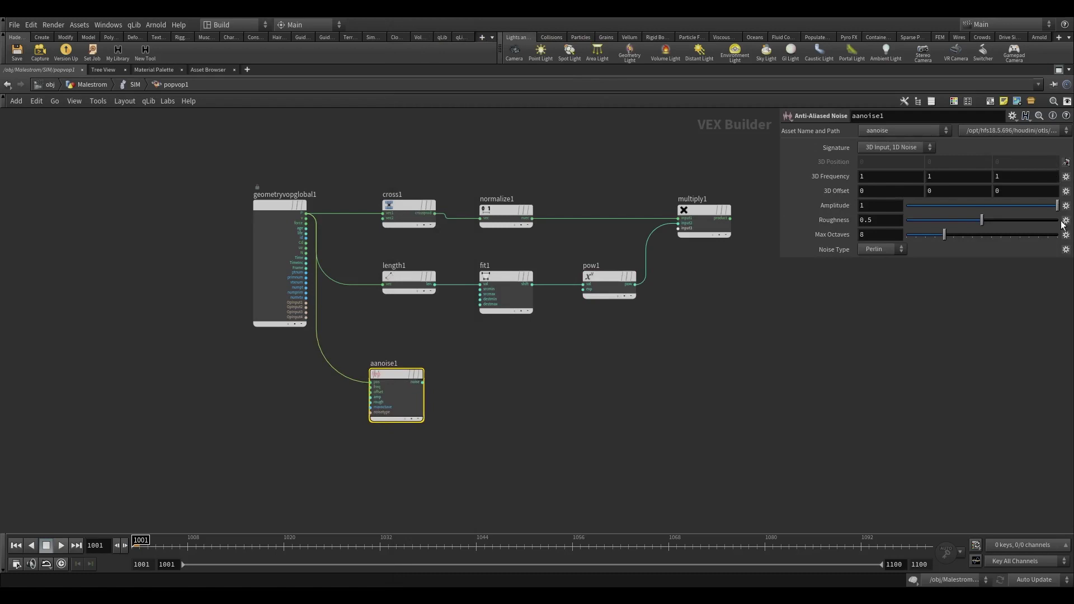
- Set aanoise1's 3D Frequency to 5, 5, 5 and its Amplitude to 0.15
type("5")
key("Tab")
type("5")
key("Tab")
type("5")
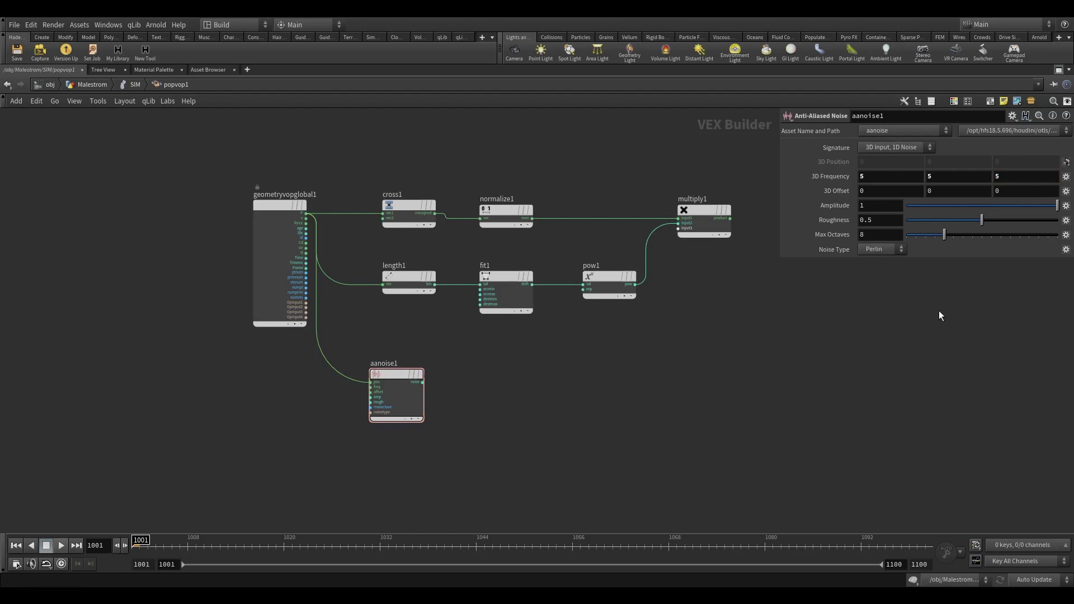
left_click(864, 205)
type("0.")
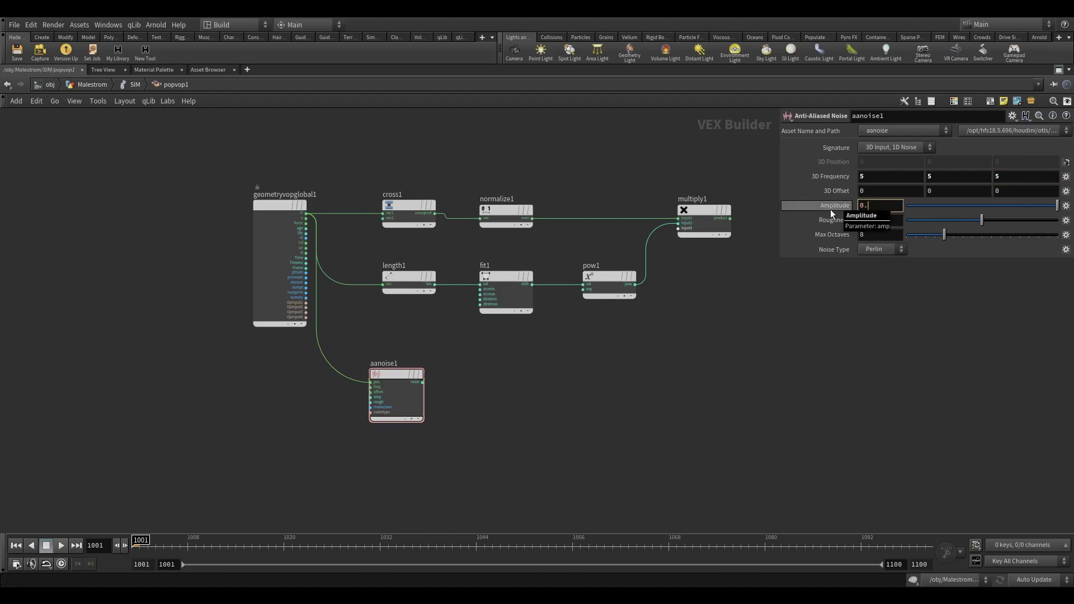
type("15")
key("Return")
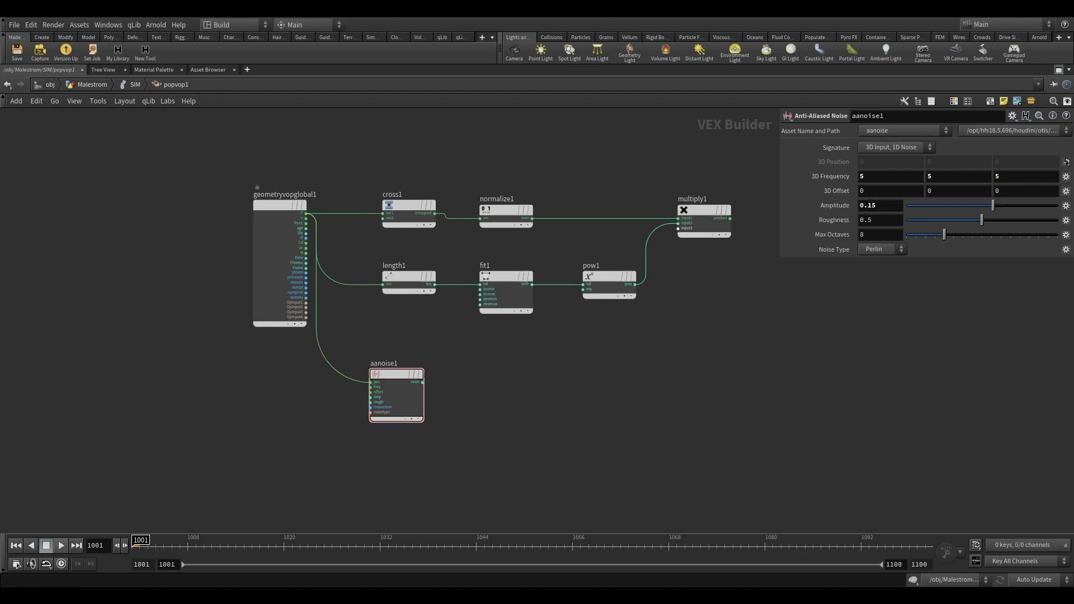
- Add an Add node below pow1 and wire fit1's shift and aanoise1's noise outputs into it
scroll(612, 364, "down", 3)
scroll(550, 354, "up", 2)
middle_click_drag(568, 379, 540, 354)
key("Tab")
type("add")
key("Return")
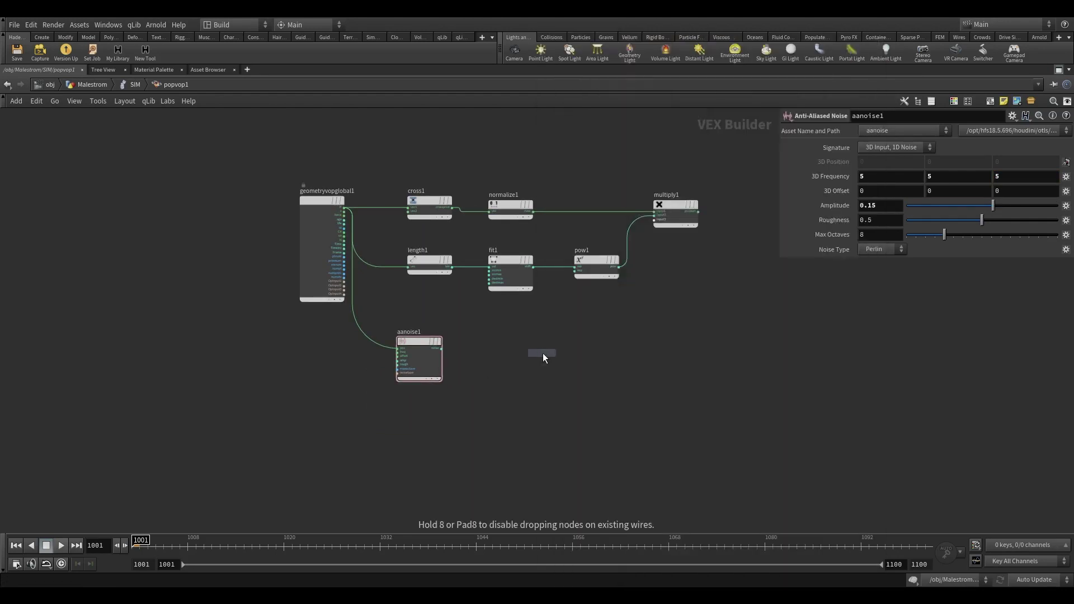
left_click(544, 333)
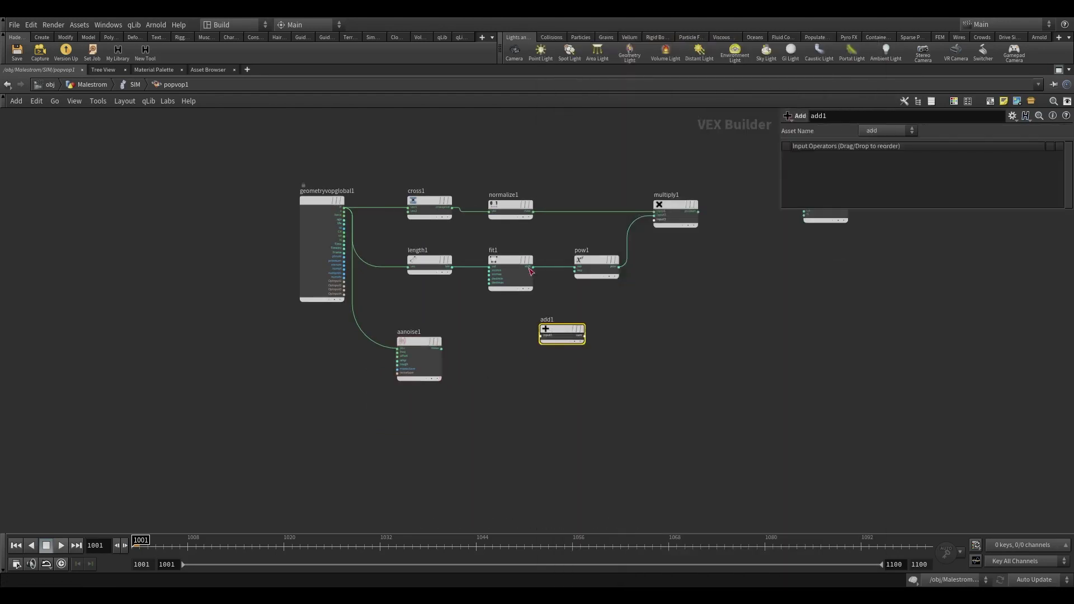
left_click_drag(531, 268, 541, 335)
scroll(472, 351, "up", 2)
left_click_drag(421, 349, 630, 332)
- Add a Multiply Constant node fed by add1's sum output and set its Multiplier to 50
middle_click_drag(744, 392, 612, 409)
key("Tab")
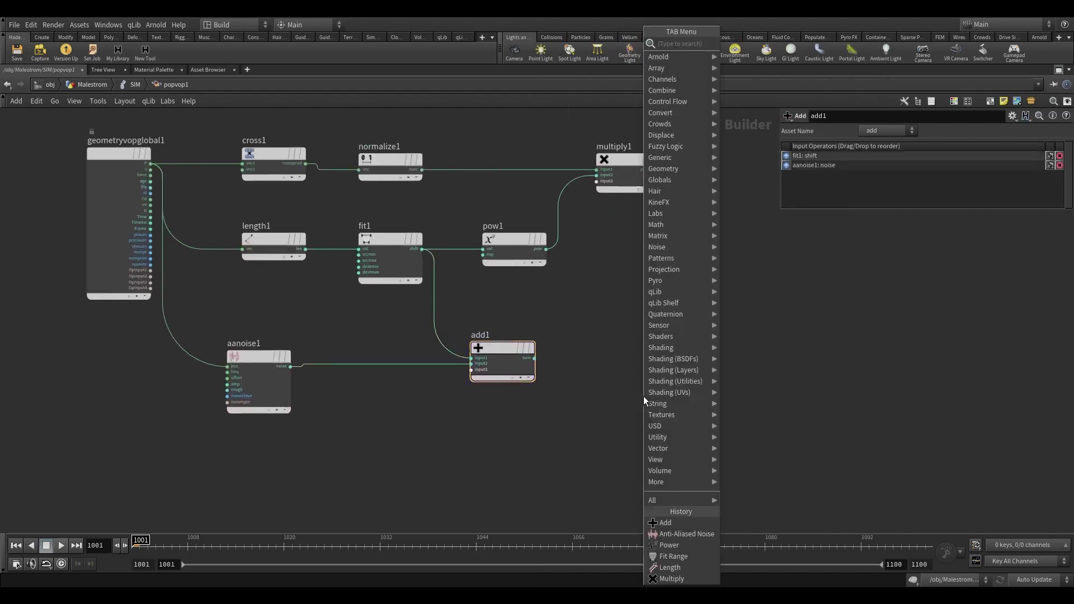
type("mul c")
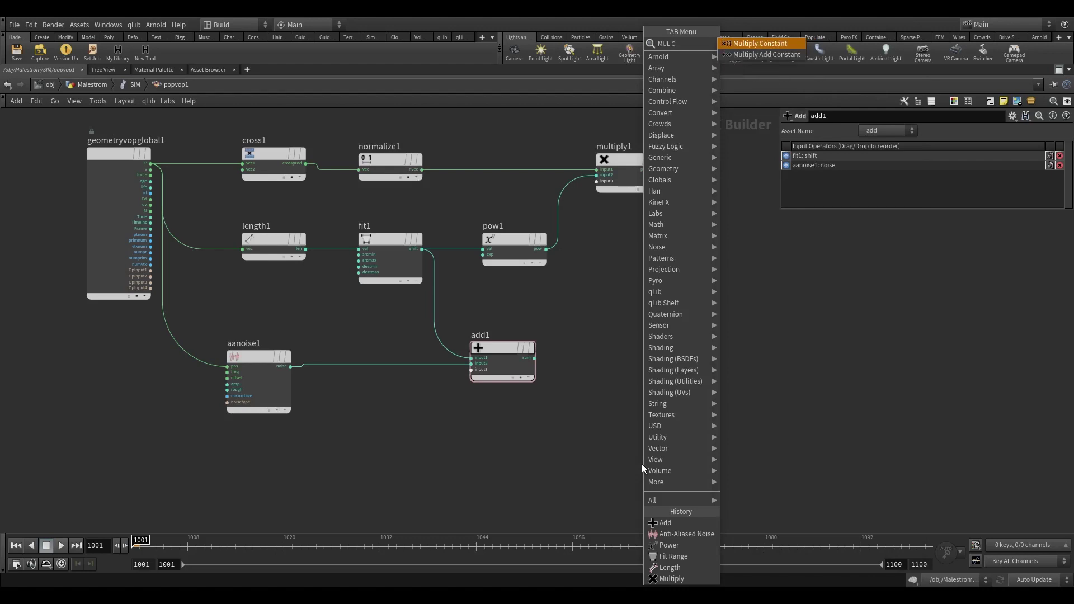
left_click(752, 44)
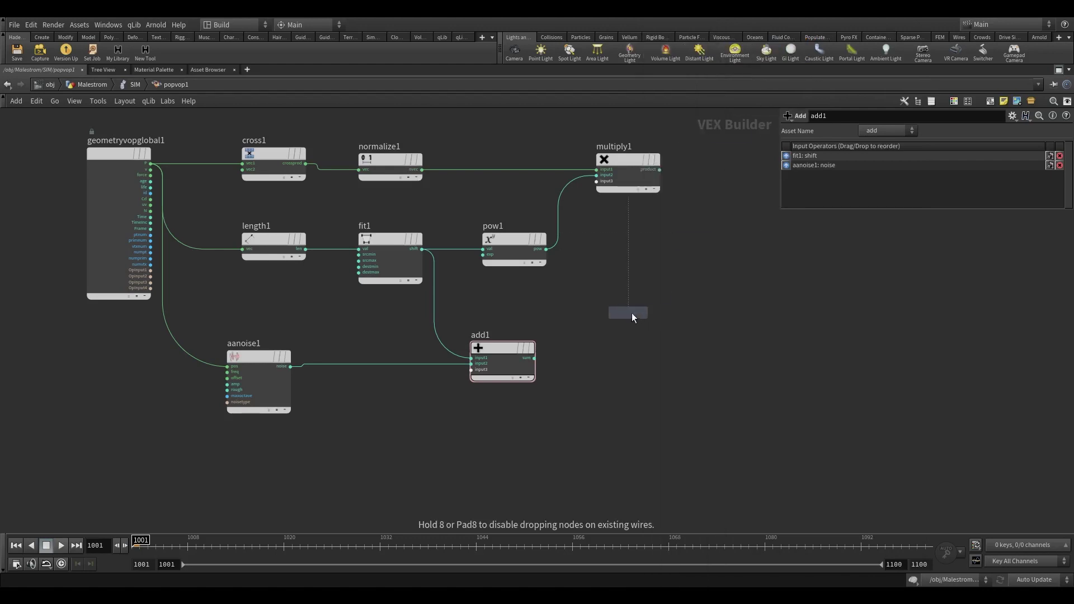
left_click(629, 322)
scroll(519, 369, "up", 3)
left_click(531, 358)
left_click(637, 335)
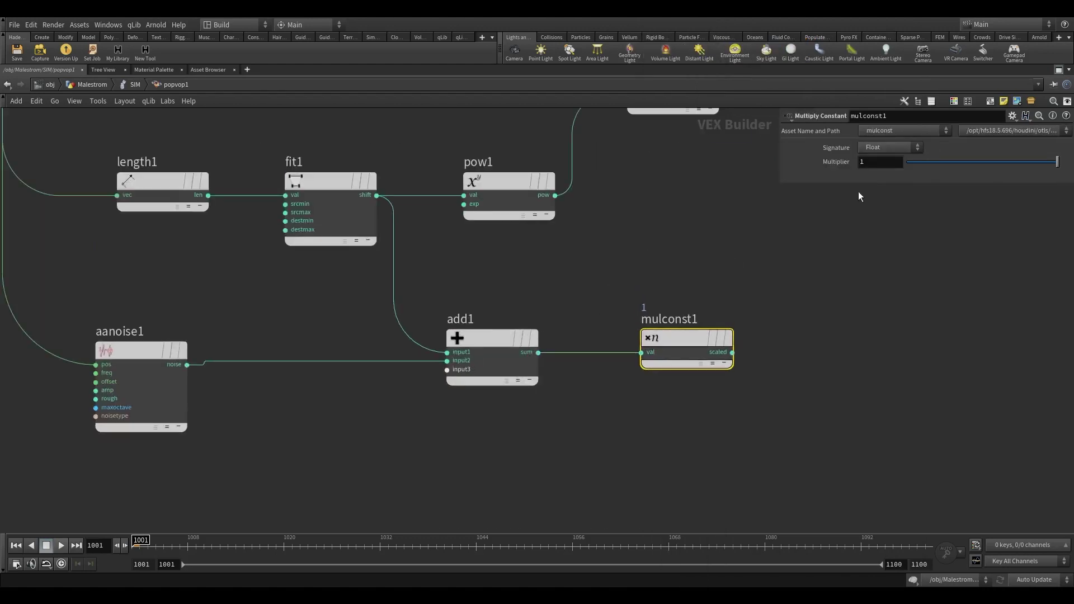
type("50")
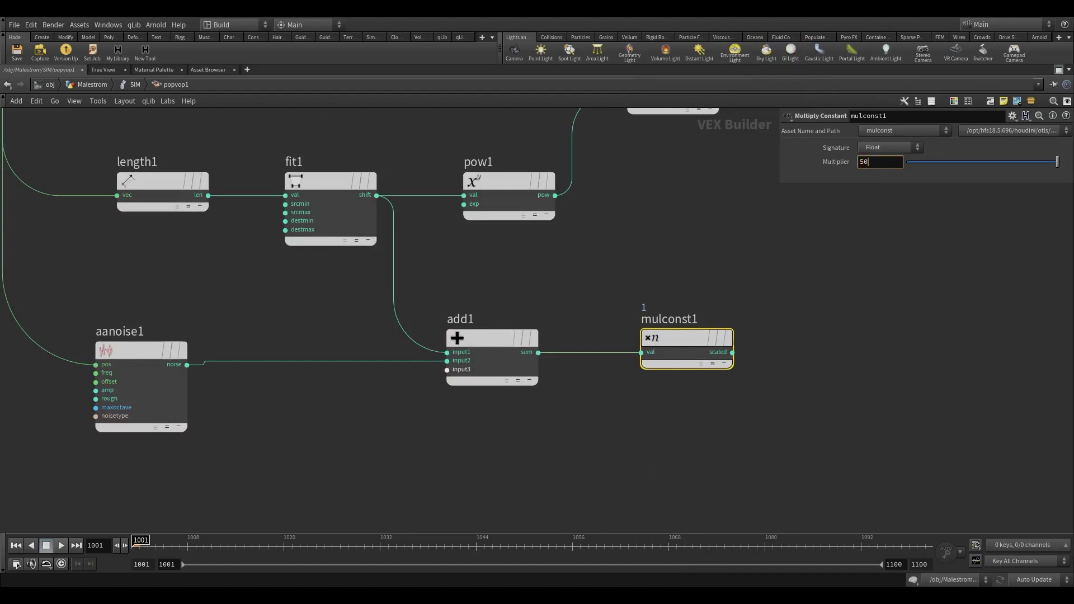
key("Return")
- Add a Sine node after mulconst1, with its rad input fed by mulconst1's scaled output
scroll(867, 430, "down", 1)
middle_click_drag(859, 431, 633, 417)
key("Tab")
key("Escape")
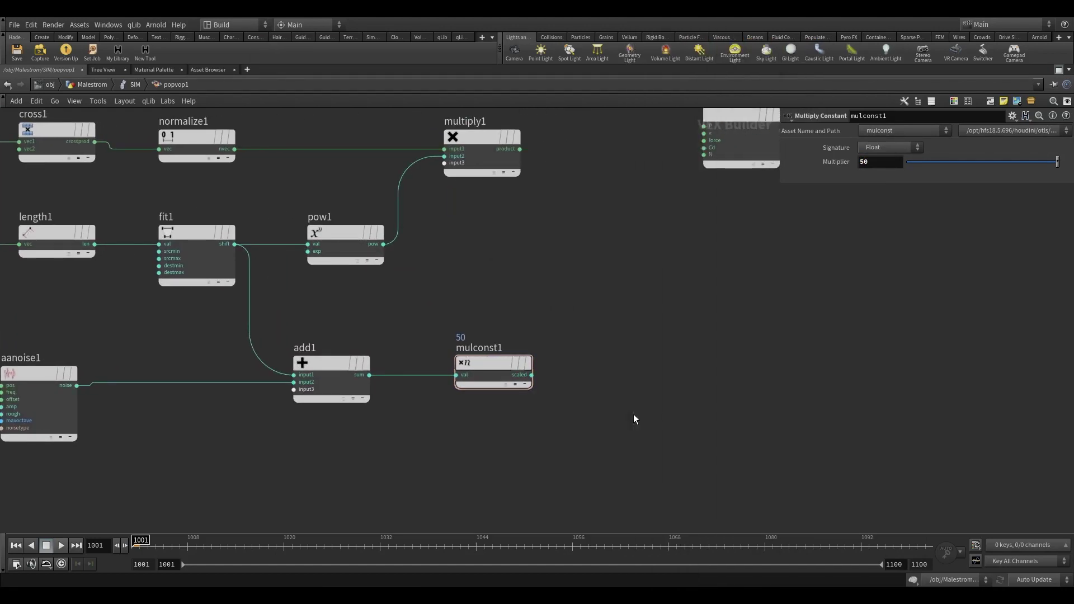
key("Tab")
type("ftv")
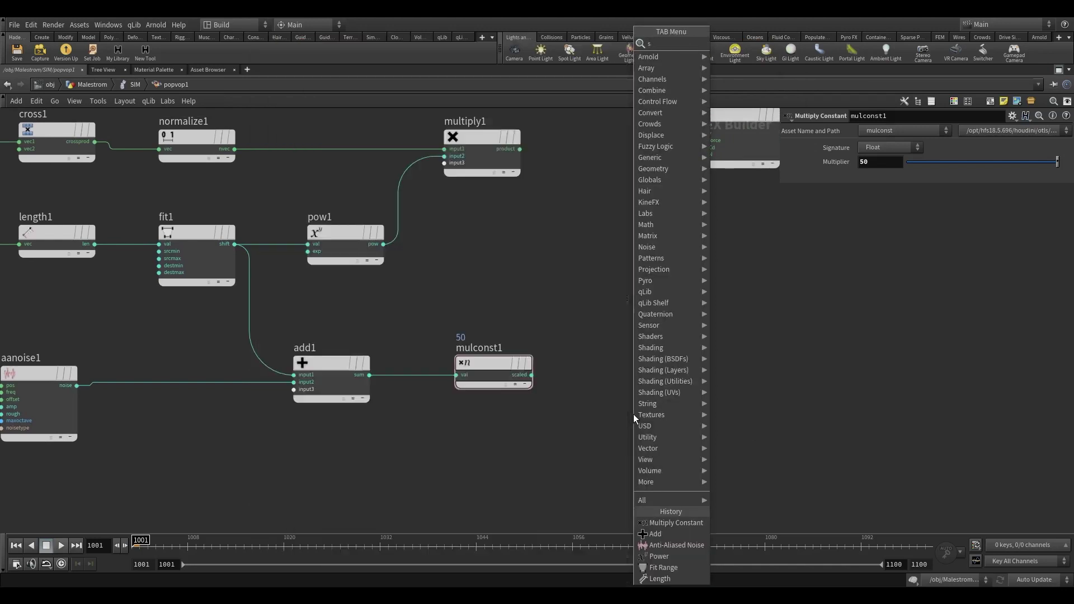
key("Return")
left_click(648, 375)
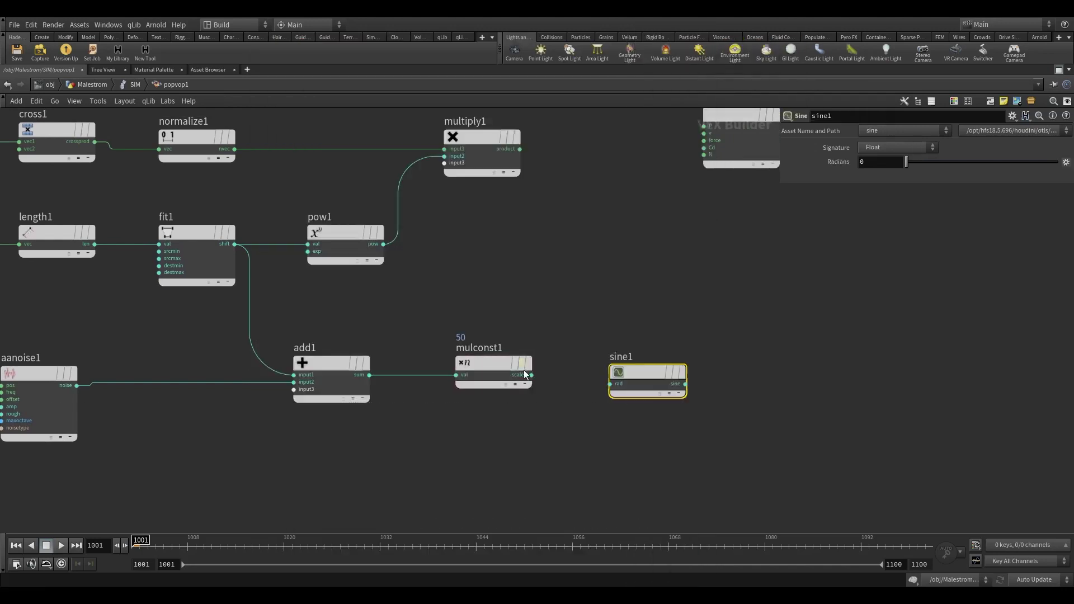
scroll(660, 385, "up", 2)
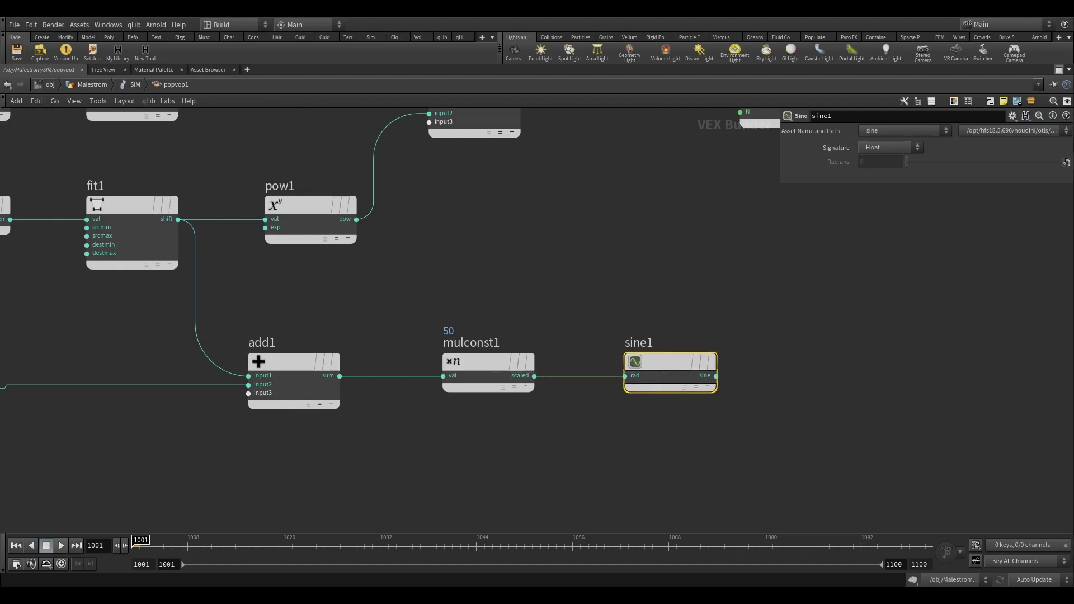
- Add a Fit Range node after sine1 and feed its val input from the sine output
scroll(743, 371, "down", 3)
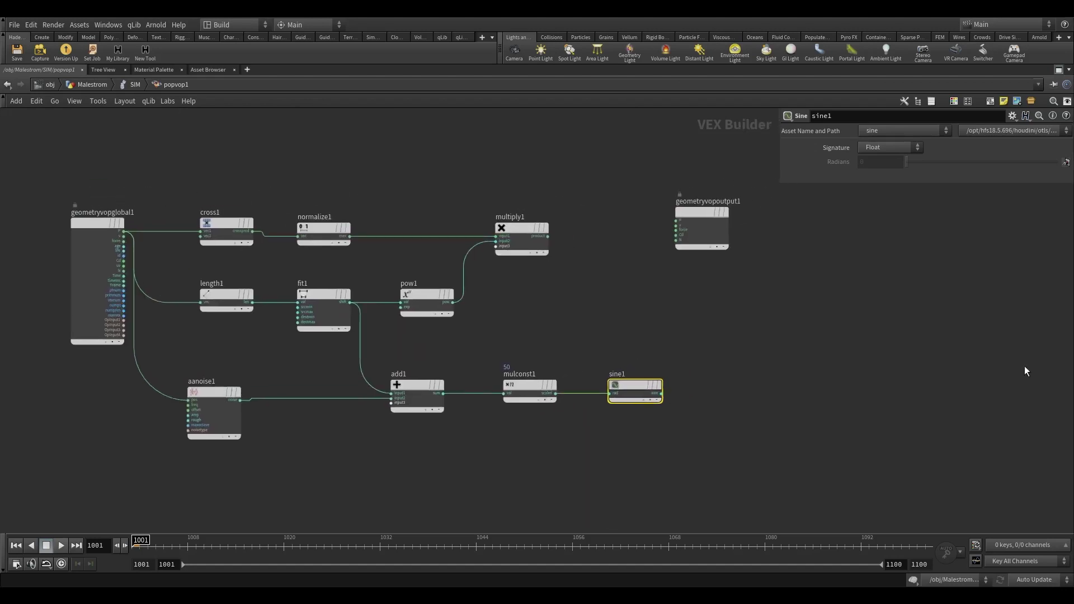
scroll(878, 372, "up", 2)
key("Tab")
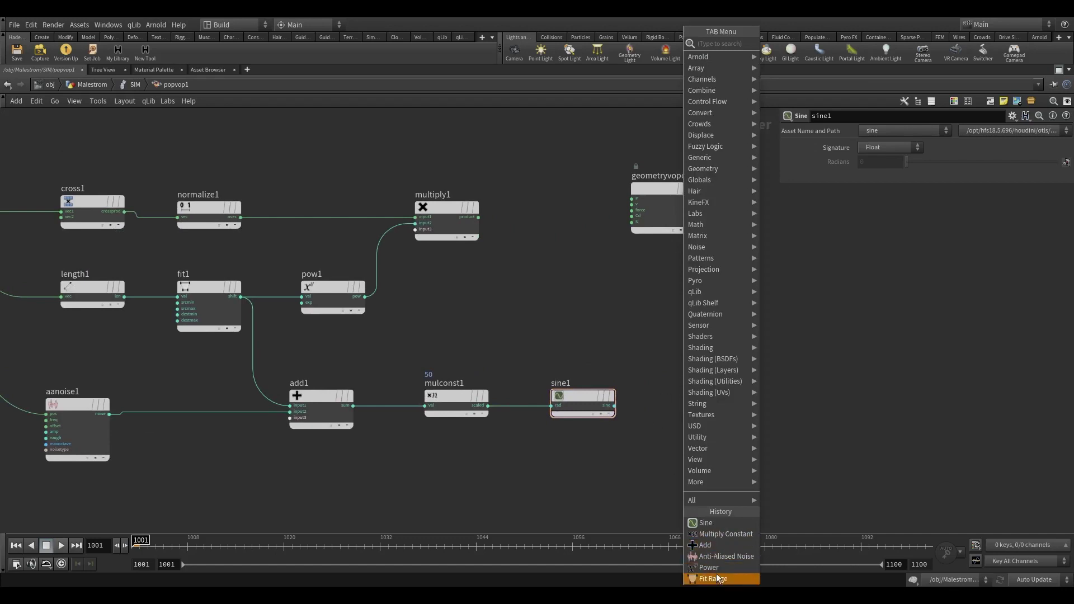
type("fit")
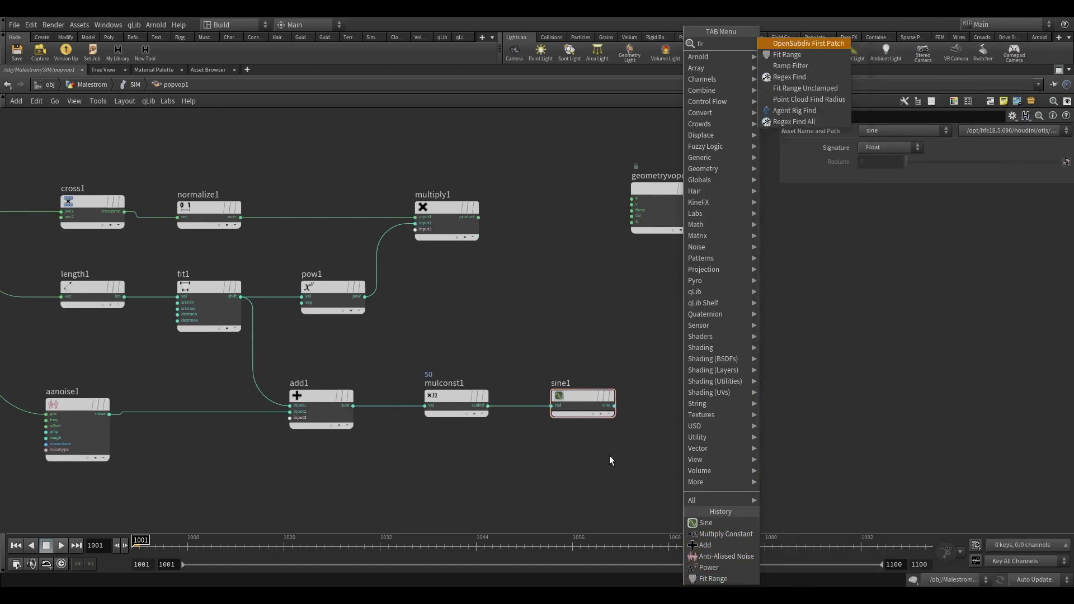
key("Return")
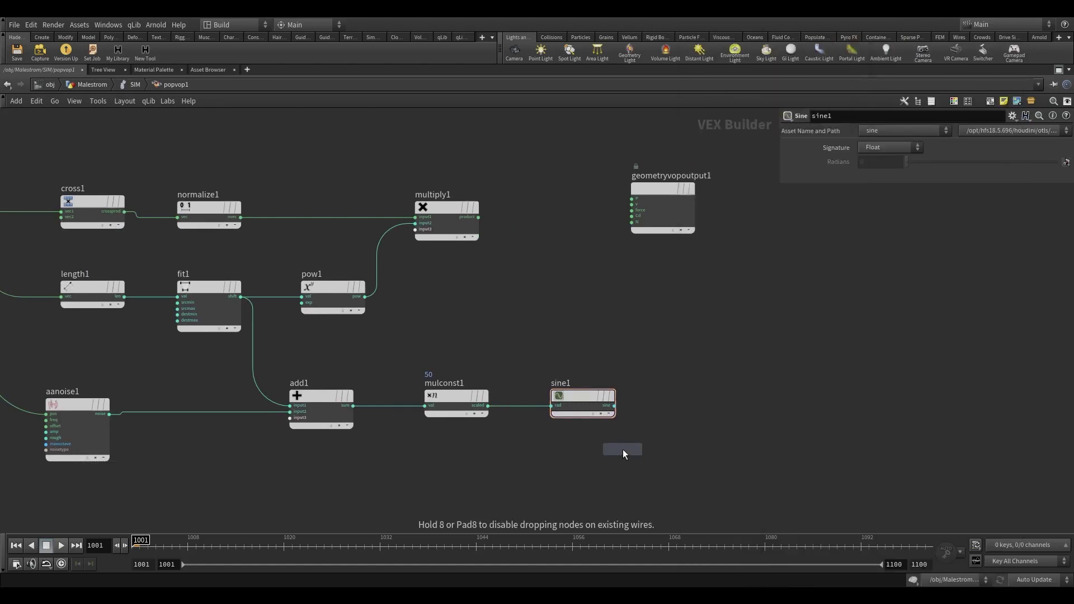
left_click(775, 405)
scroll(615, 407, "up", 2)
left_click_drag(612, 404, 751, 387)
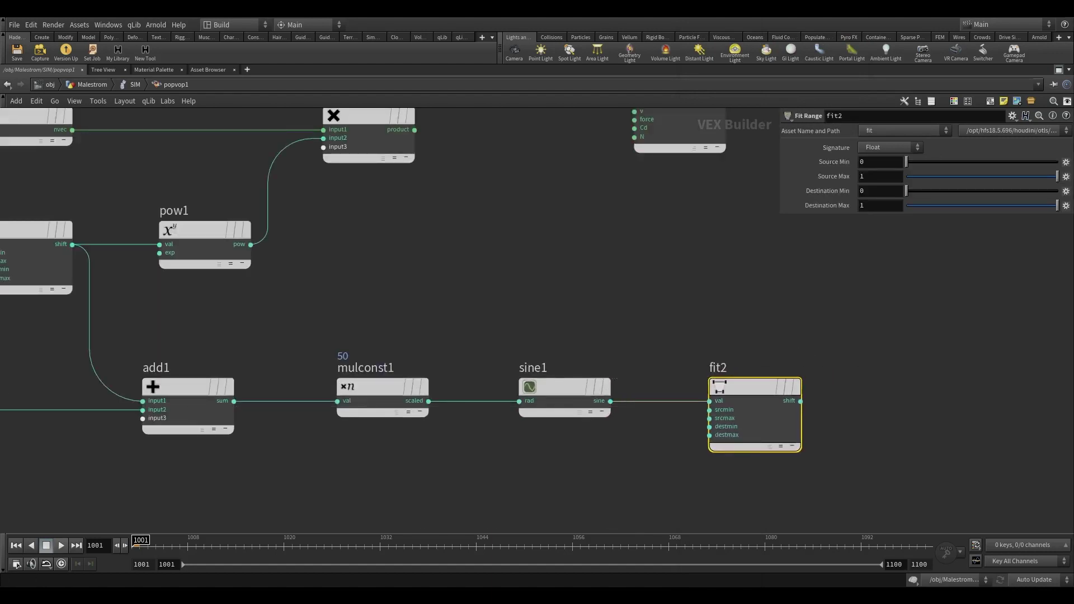
- Set fit2's Source Min to -1 and its Destination Min to 0.6
left_click(880, 161)
type("-1")
key("Tab")
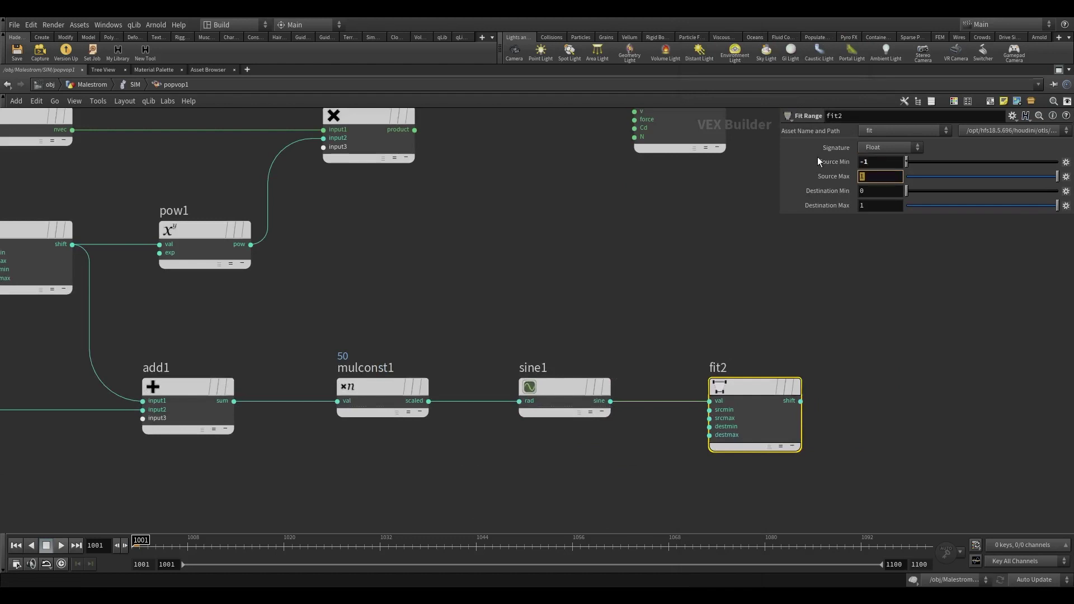
key("Tab")
type("0+")
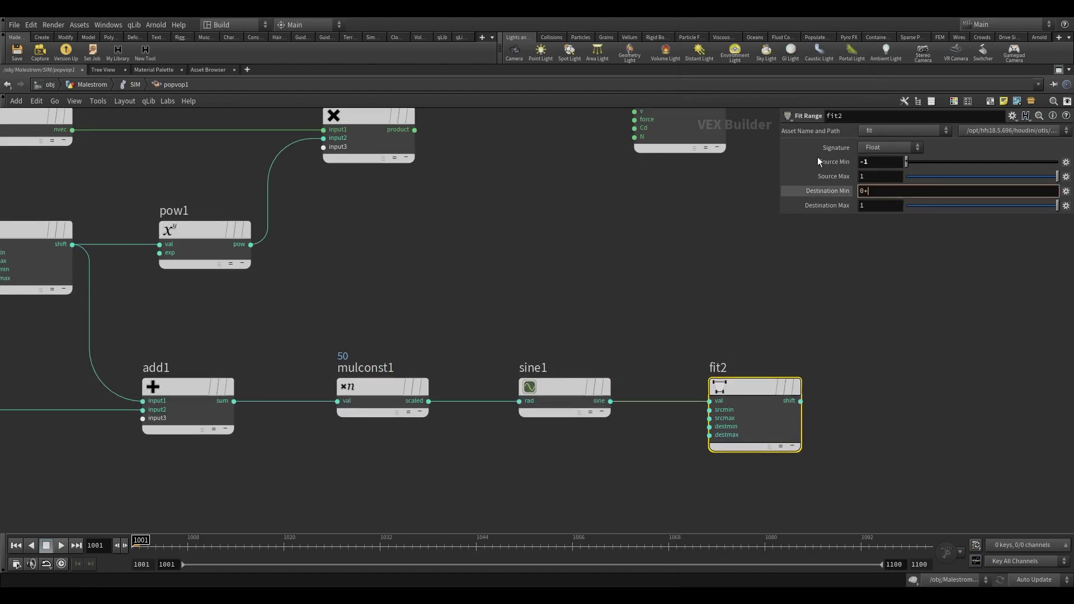
key("BackSpace")
type(".6")
left_click(867, 380)
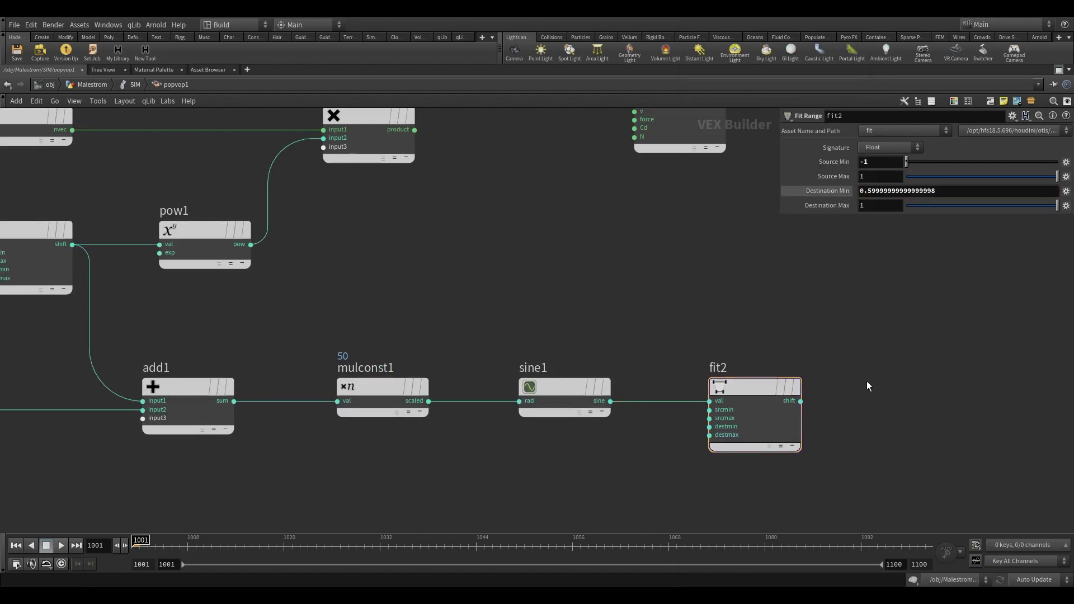
- Add a Multiply node beyond fit2 and wire multiply1's product and fit2's shift outputs into it
scroll(867, 381, "down", 3)
middle_click_drag(877, 367, 695, 379)
key("Tab")
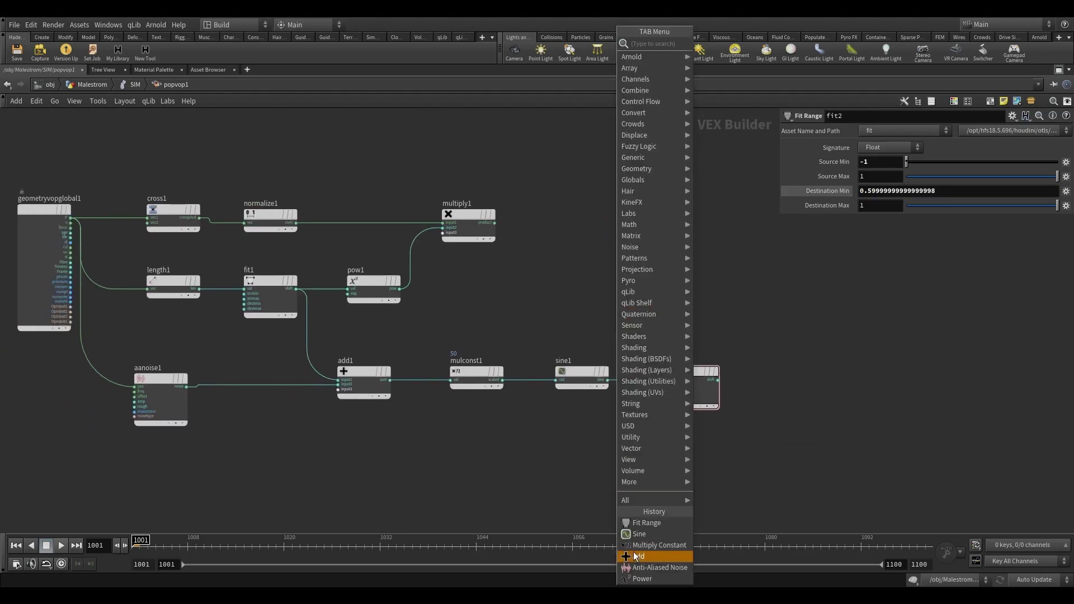
key("Escape")
key("Tab")
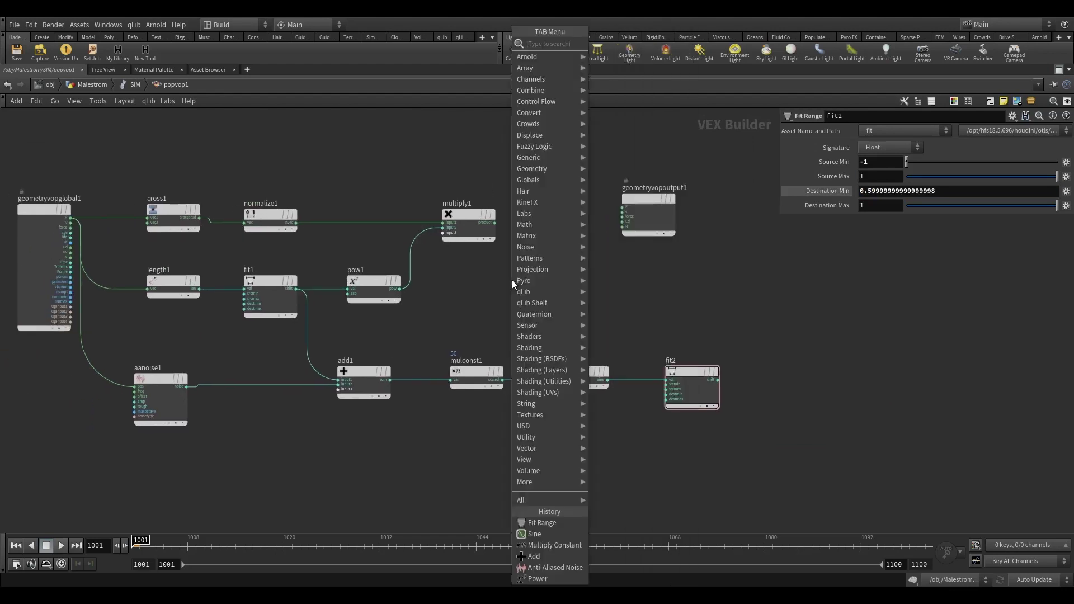
type("mul")
key("Return")
left_click(618, 284)
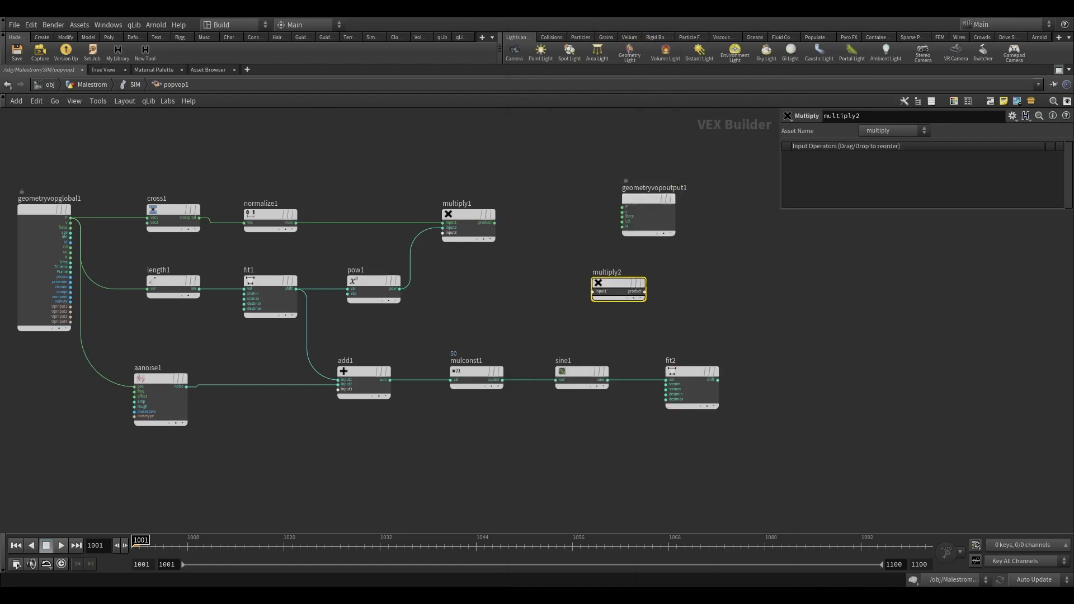
left_click_drag(494, 222, 718, 283)
left_click_drag(718, 380, 756, 316)
scroll(741, 320, "down", 3)
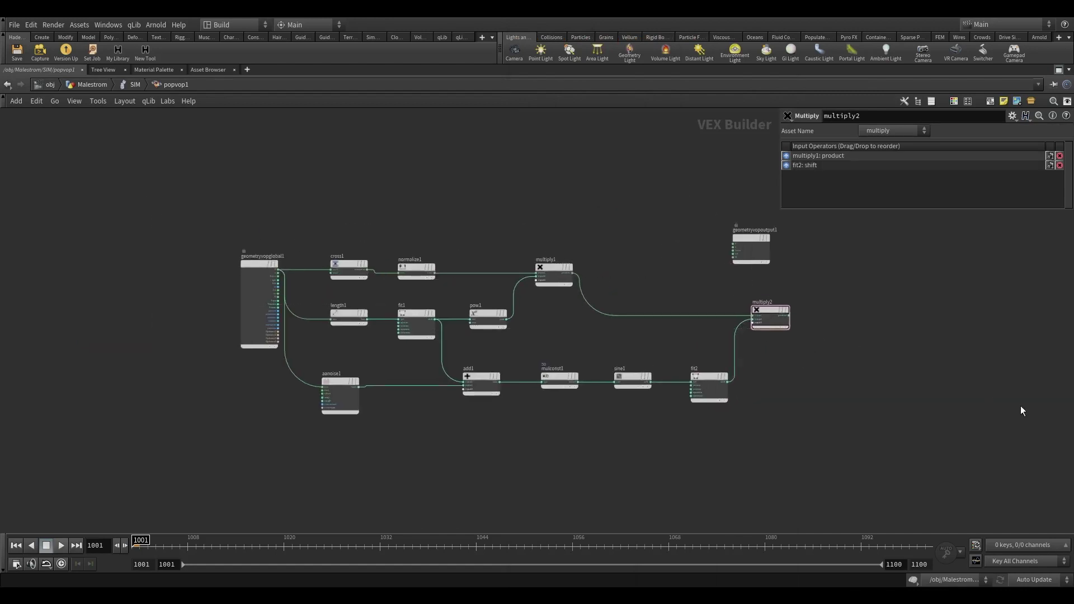
- Add a Curl Noise node below aanoise1, with its pos input fed by the P output of geometryvopglobal1
scroll(724, 480, "down", 2)
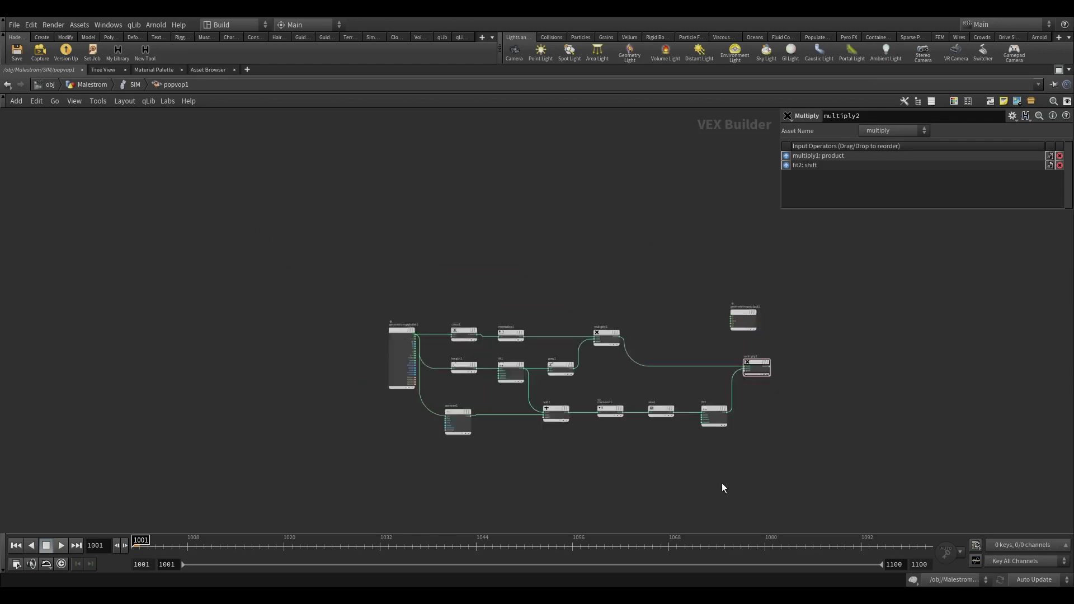
middle_click_drag(722, 483, 860, 415)
scroll(577, 269, "up", 5)
left_click(520, 259)
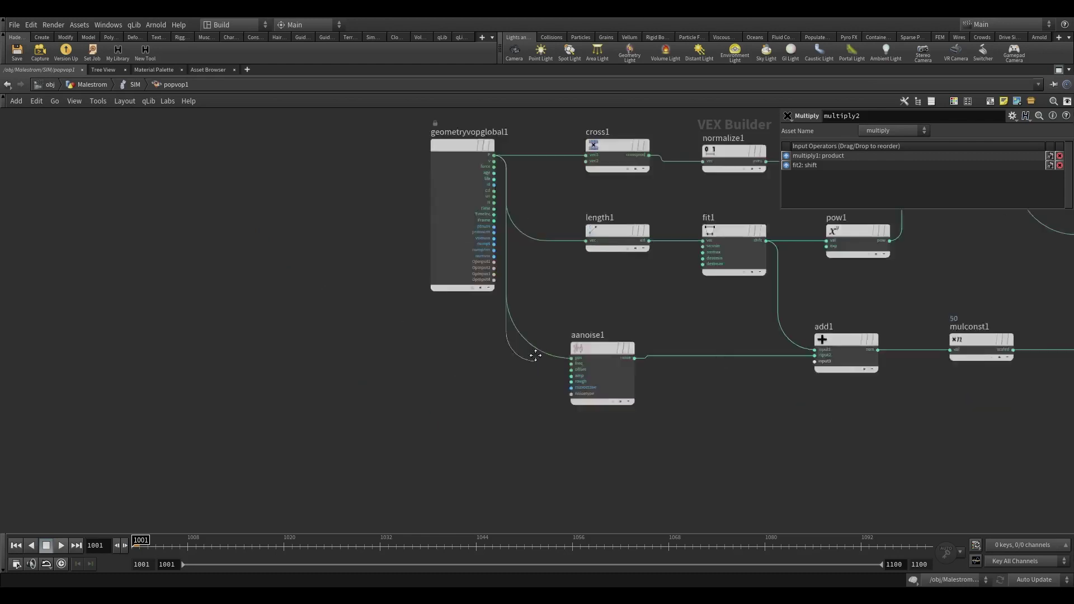
key("Tab")
type("cu")
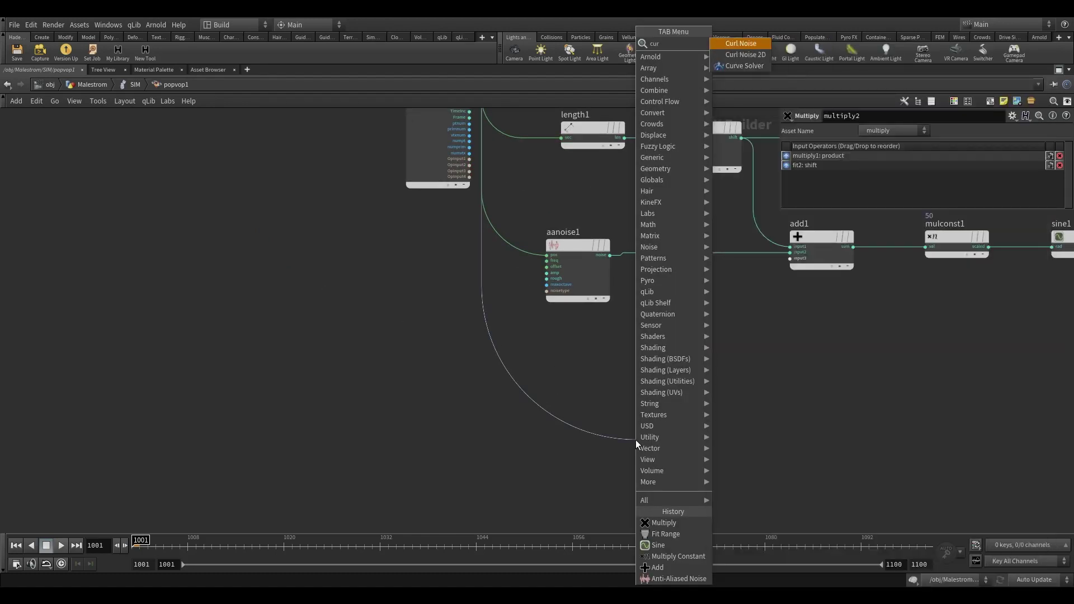
key("Return")
left_click(574, 403)
left_click_drag(574, 404, 569, 400)
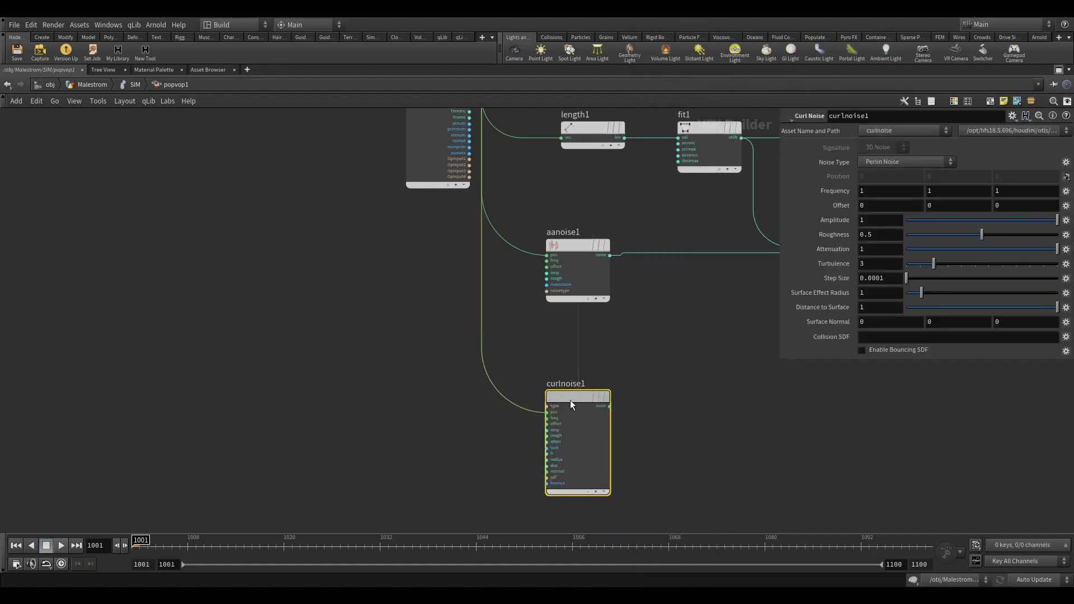
- Set curlnoise1's Noise Type to Sparse Convolution Noise
middle_click_drag(737, 378, 744, 337)
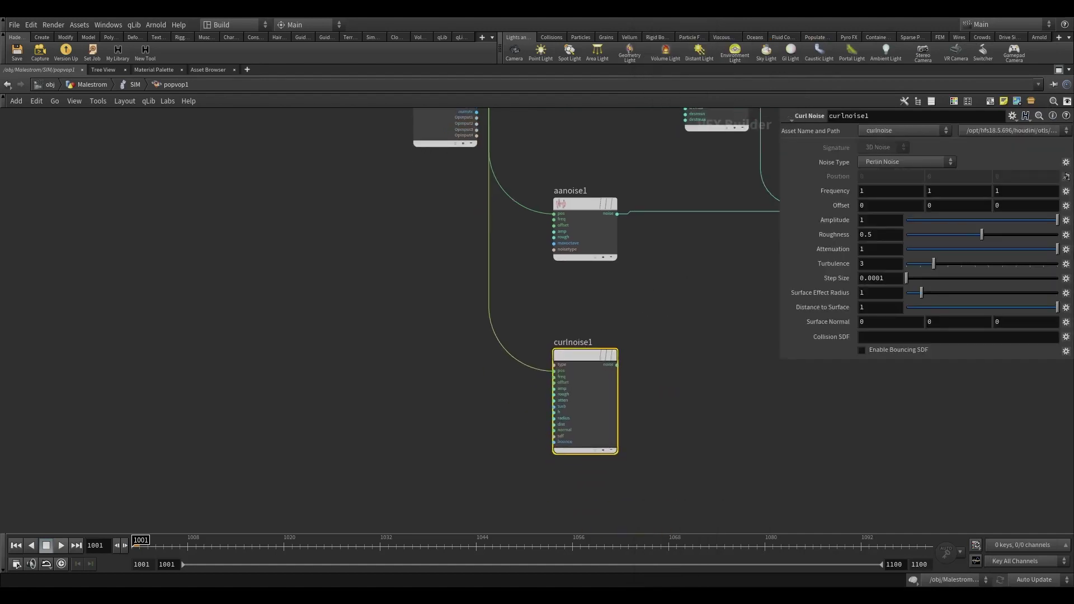
left_click(921, 162)
left_click(903, 191)
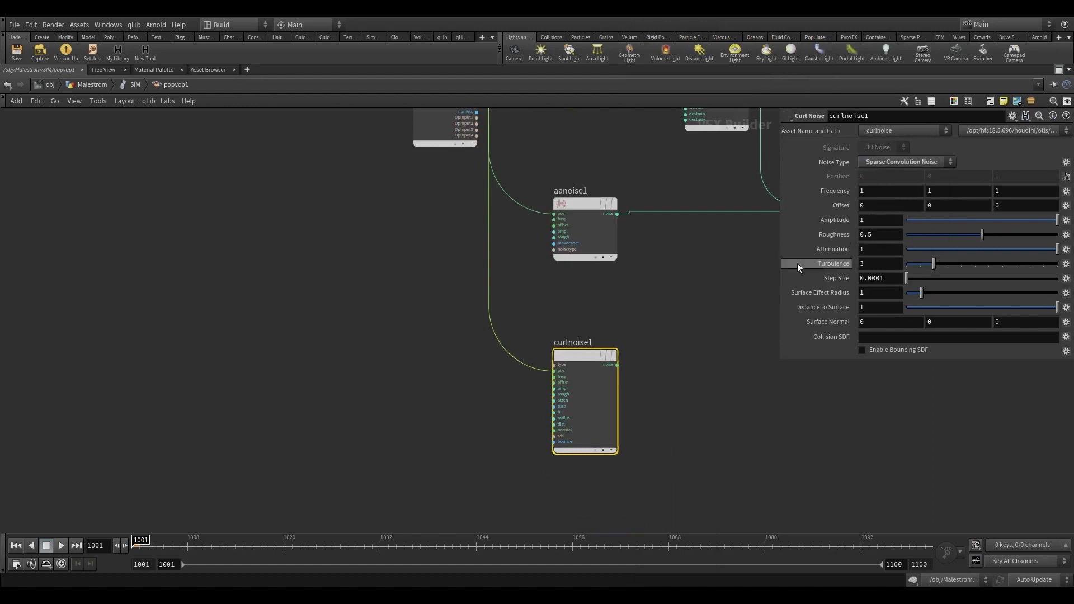
- Promote curlnoise1's freq, offset and amp inputs to parameters
scroll(556, 380, "up", 3)
right_click(545, 370)
key("Escape")
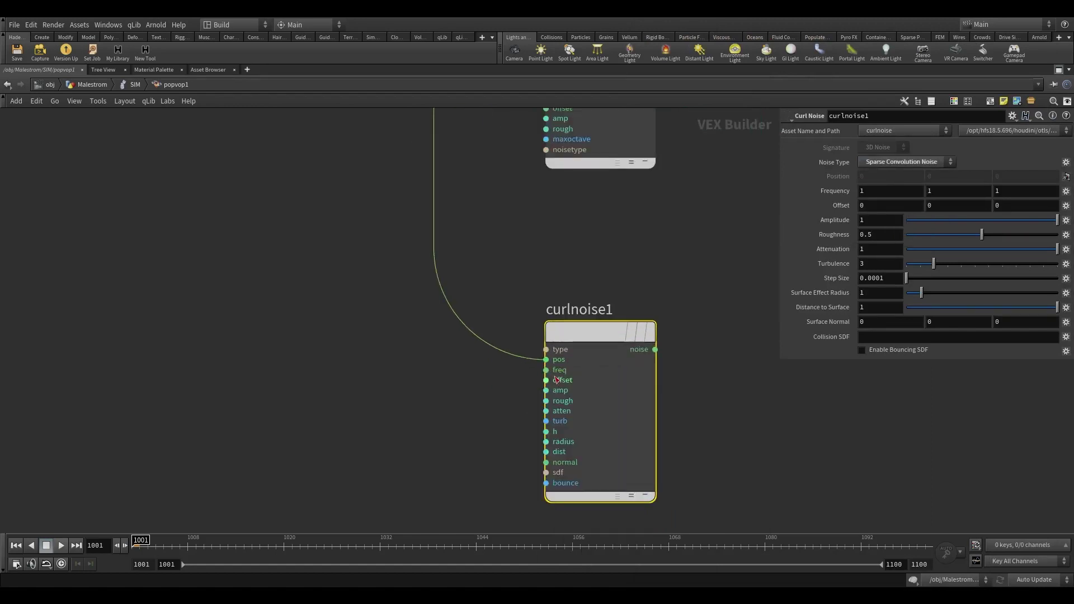
right_click(544, 371)
left_click(554, 377)
right_click(551, 382)
left_click(582, 390)
right_click(551, 392)
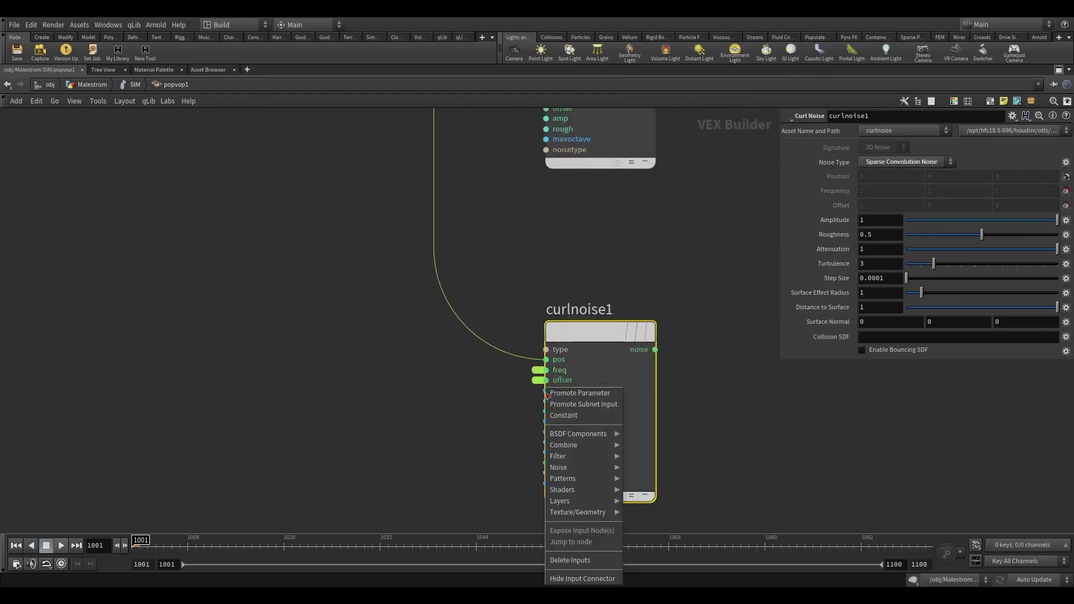
left_click(586, 399)
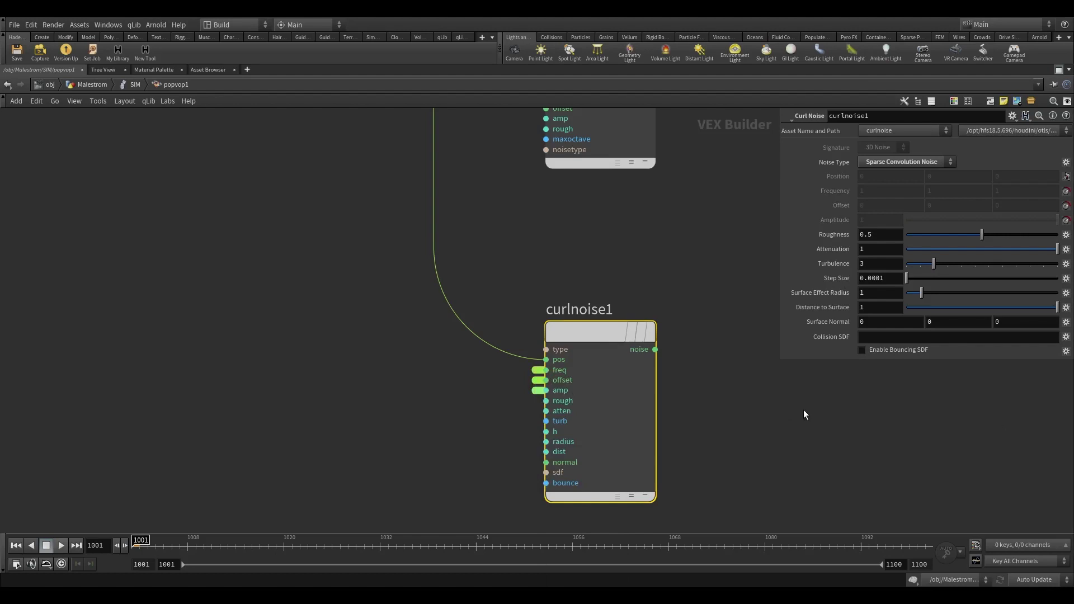
- Add a Multiply node beyond curlnoise1 and wire curlnoise1's noise and pow1's pow outputs into it
key("h")
key("Tab")
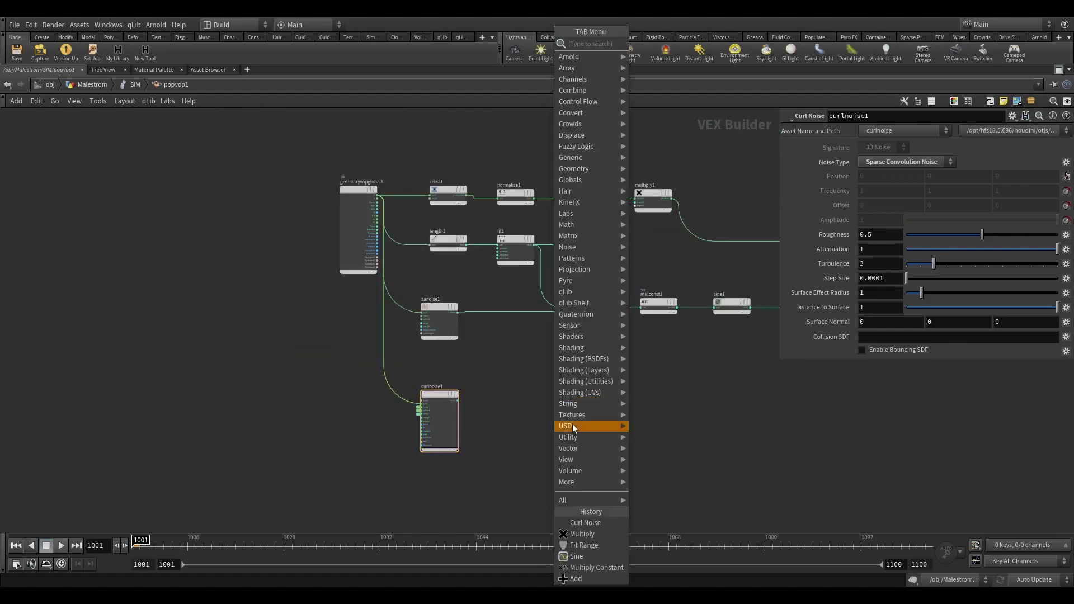
left_click(581, 534)
left_click(639, 420)
scroll(438, 384, "up", 2)
left_click_drag(468, 412, 739, 417)
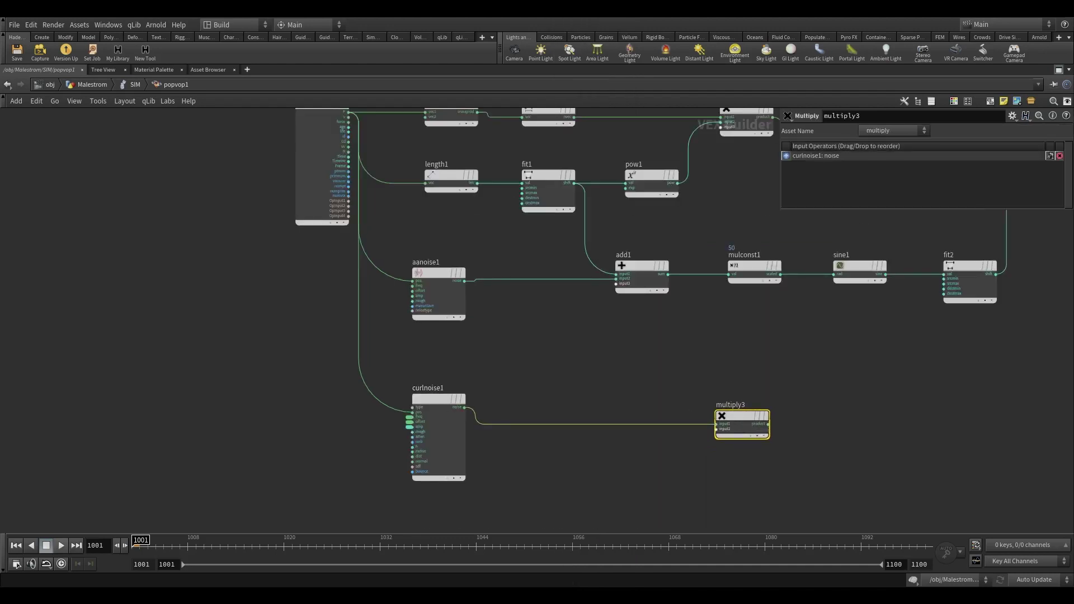
middle_click_drag(665, 268, 531, 274)
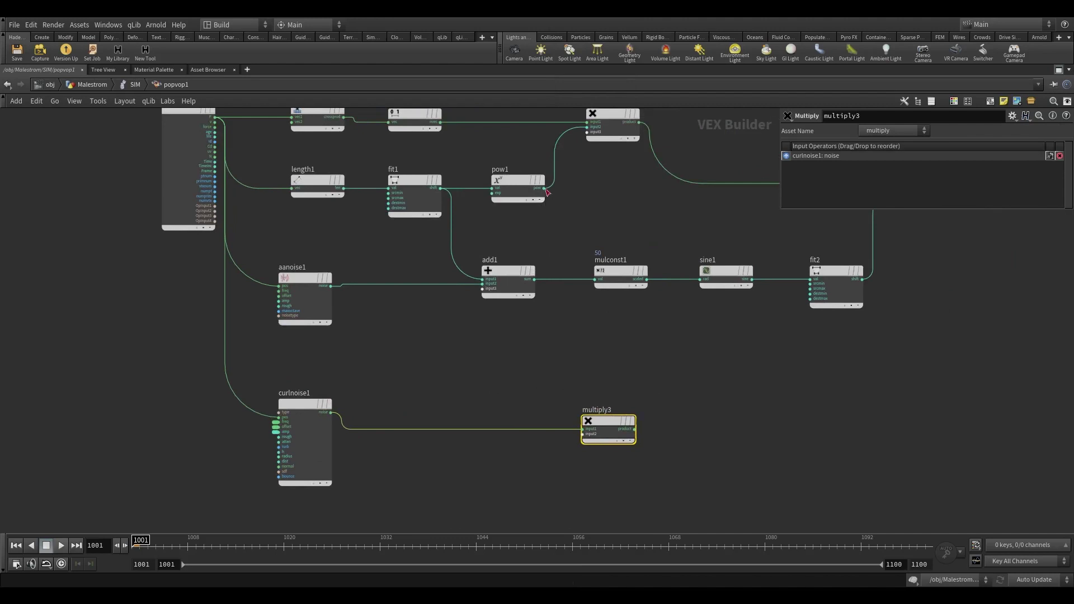
left_click_drag(547, 193, 606, 406)
middle_click_drag(682, 424, 607, 412)
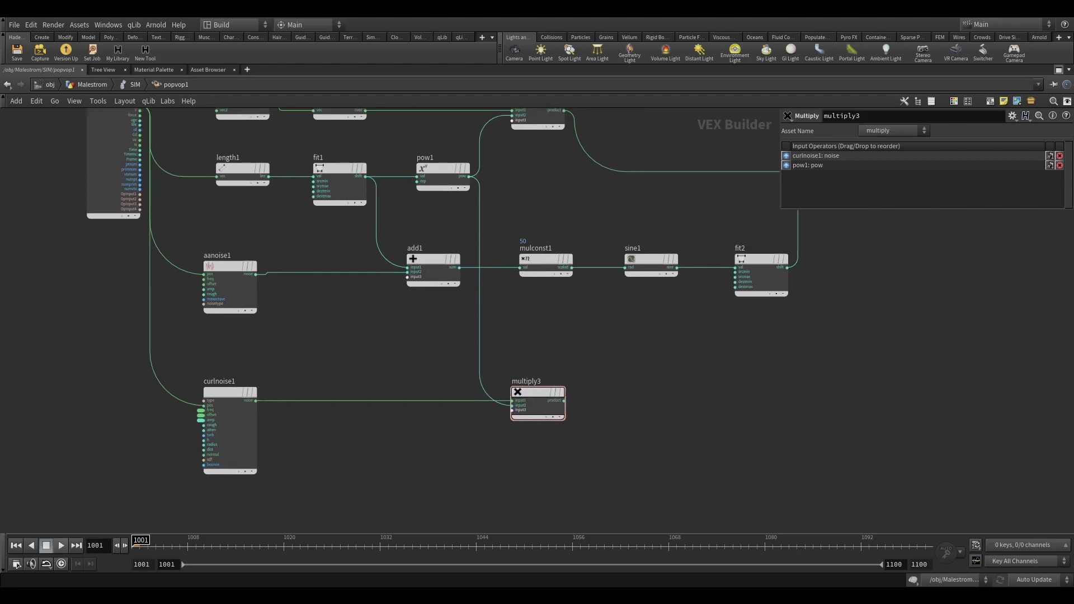
key("h")
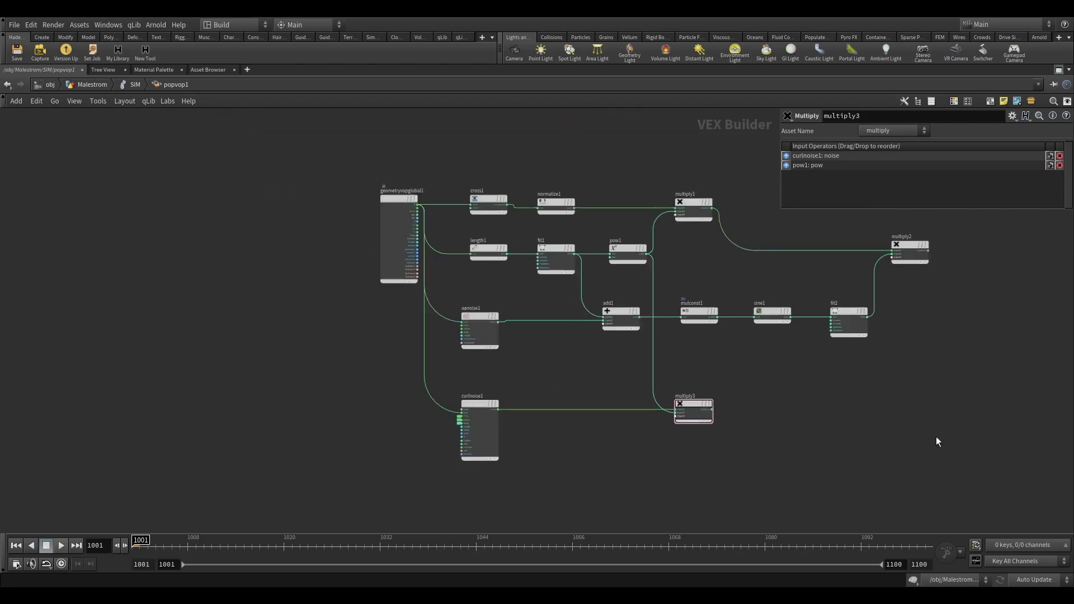
- Add a Constant node in the empty area above the cross1 and normalize1 nodes
scroll(936, 437, "down", 1)
middle_click_drag(935, 437, 674, 432)
scroll(661, 375, "up", 1)
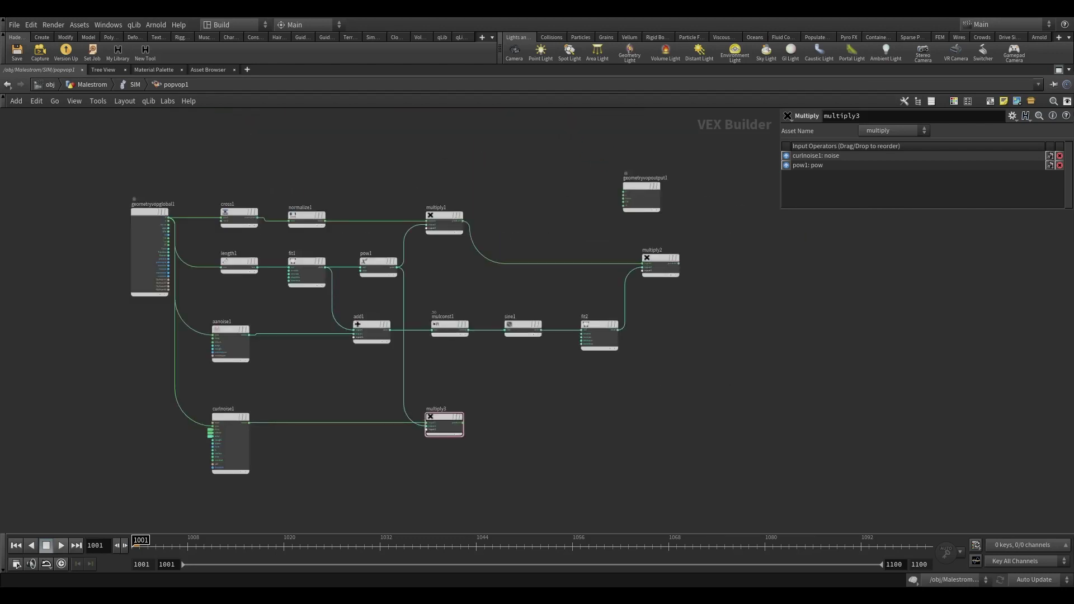
scroll(803, 393, "down", 2)
left_click_drag(805, 364, 660, 265)
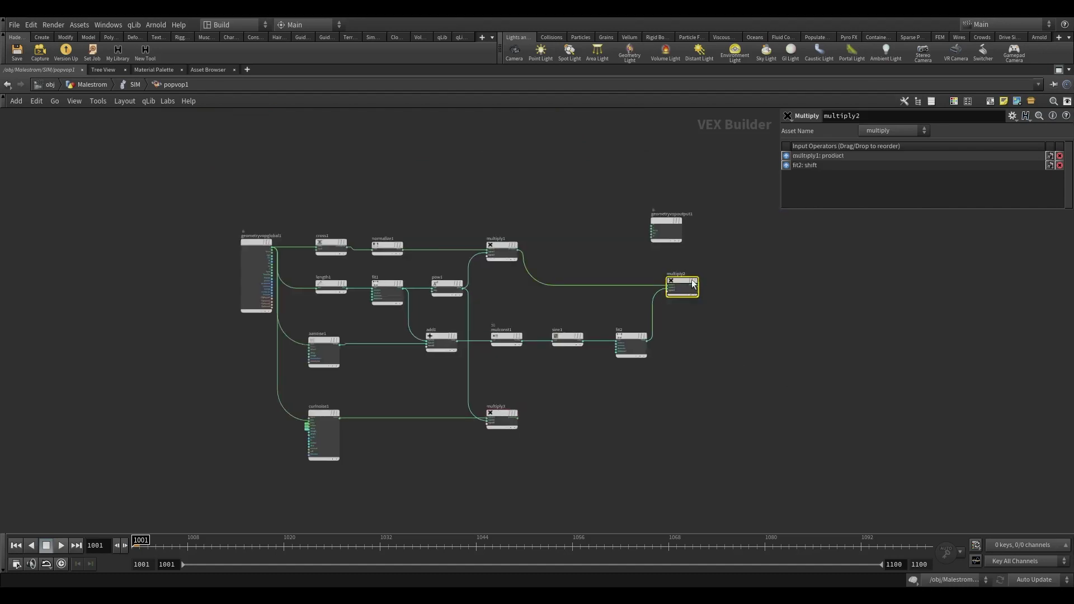
key("Tab")
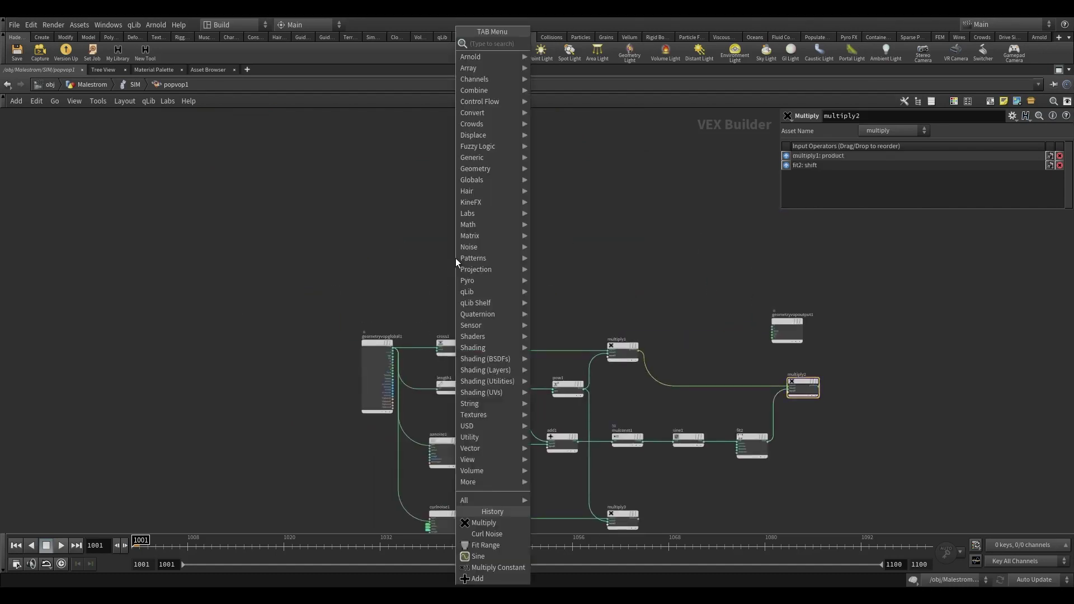
type("const")
key("Return")
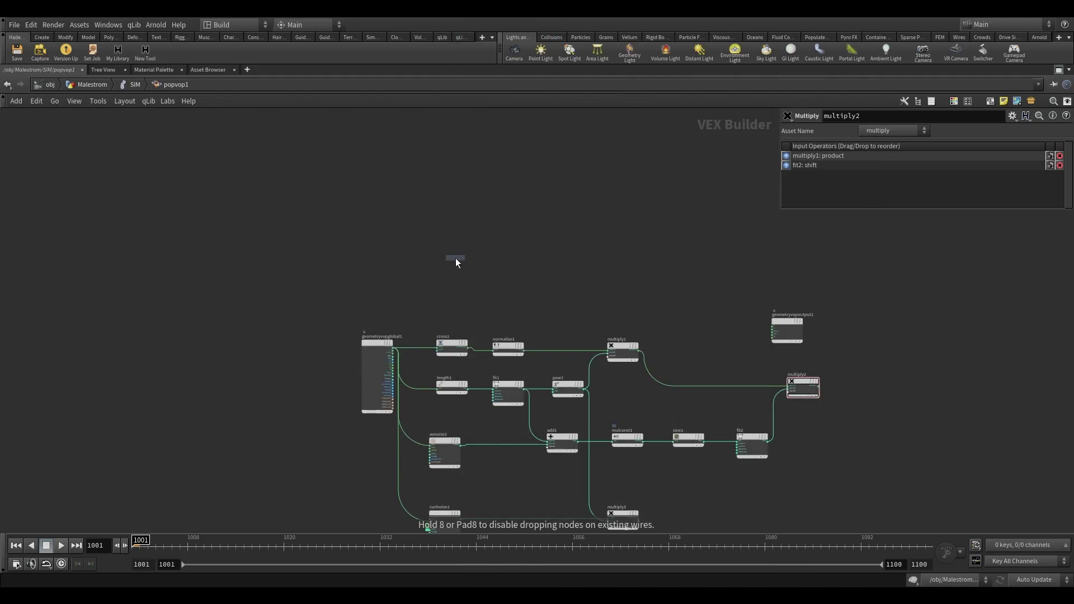
left_click(457, 260)
- Set const1's Constant Type to 3 Floats (vector) and its default value to 0, -0.75, 0
left_click(878, 148)
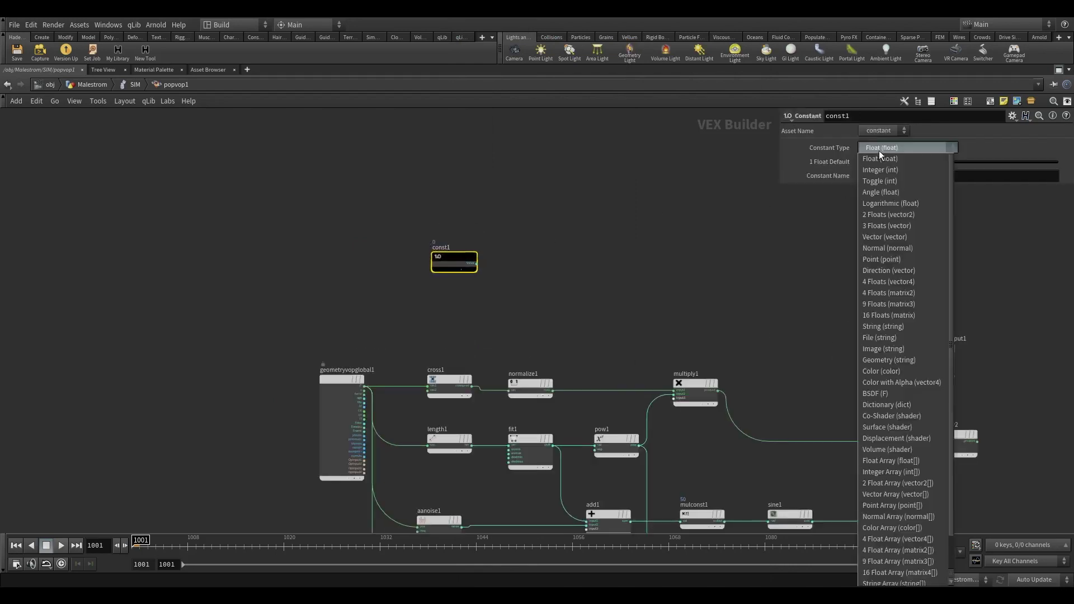
left_click(891, 229)
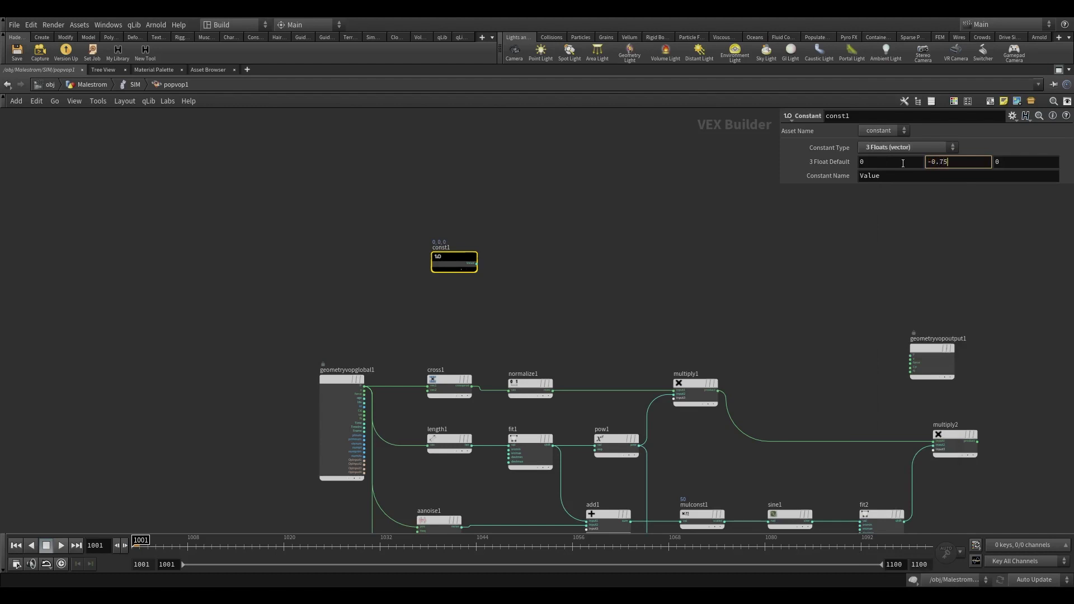
left_click(898, 173)
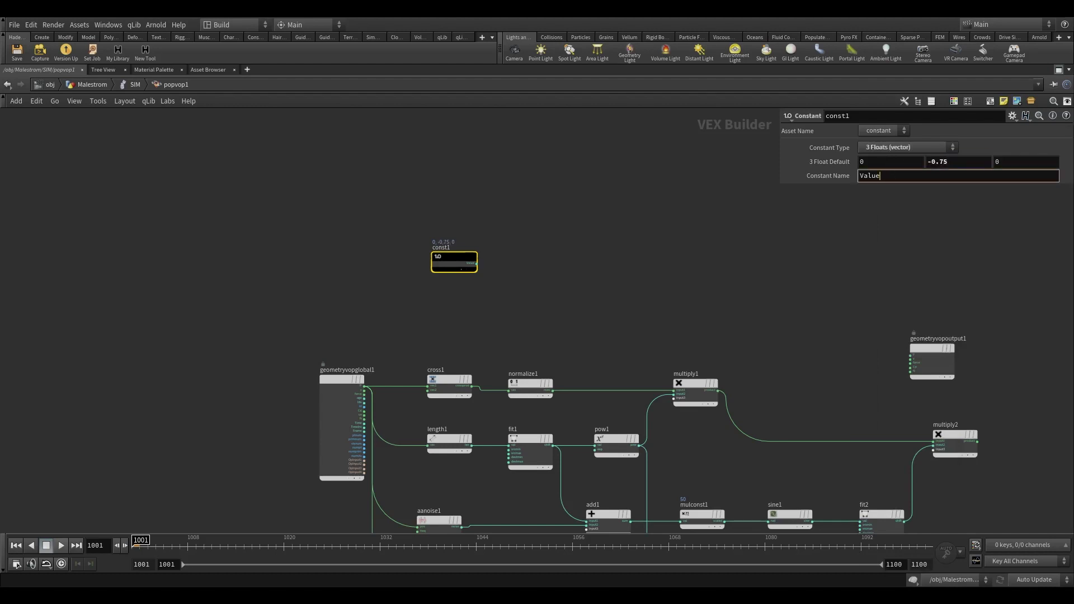
left_click(554, 297)
left_click_drag(361, 385, 322, 338)
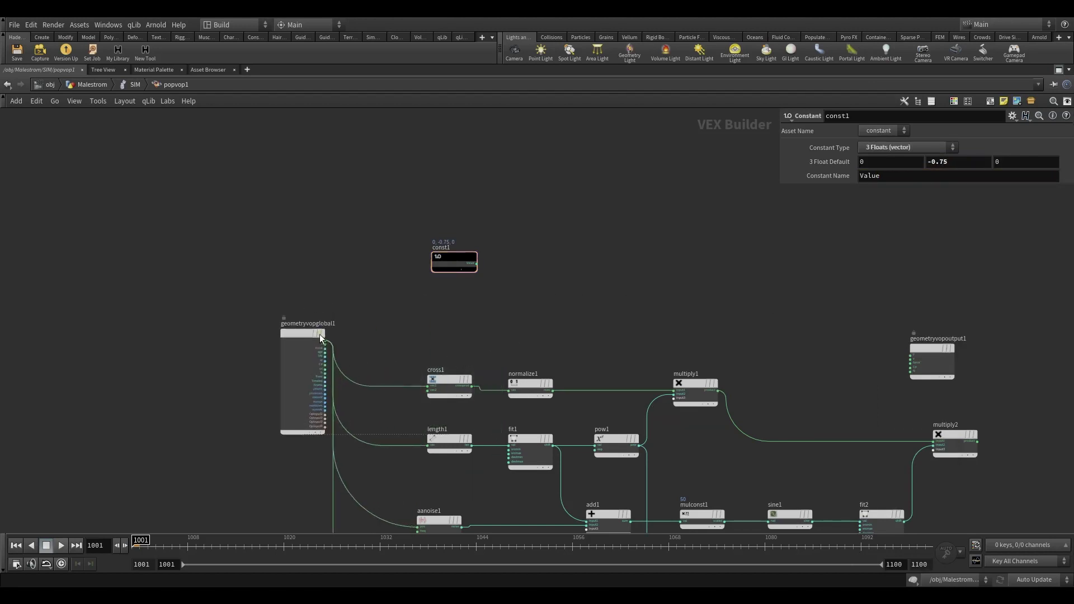
key("ctrl+z")
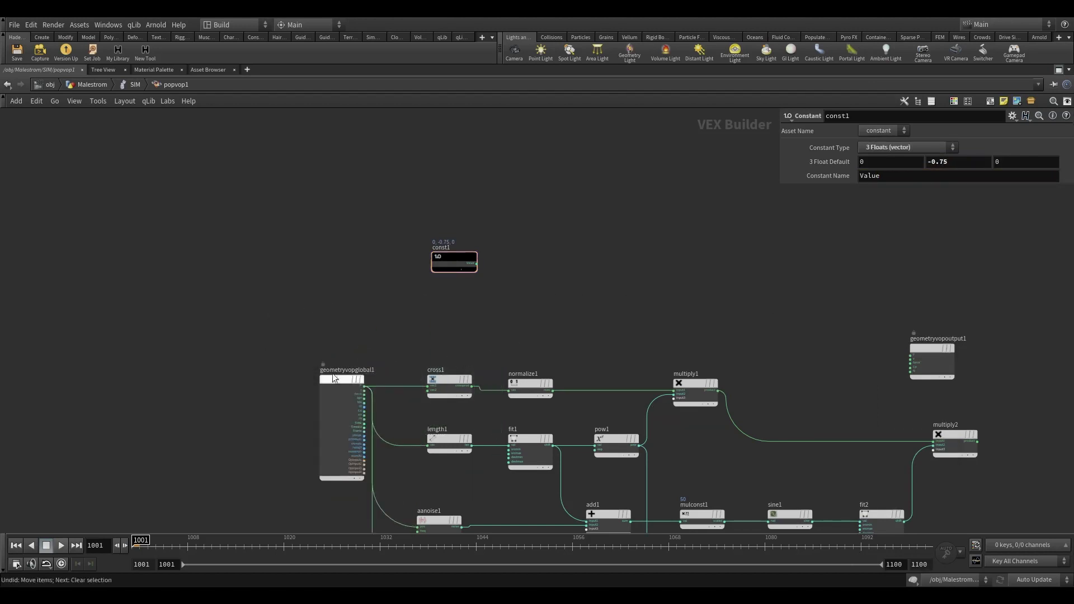
key("ctrl+z")
left_click(363, 388)
key("Tab")
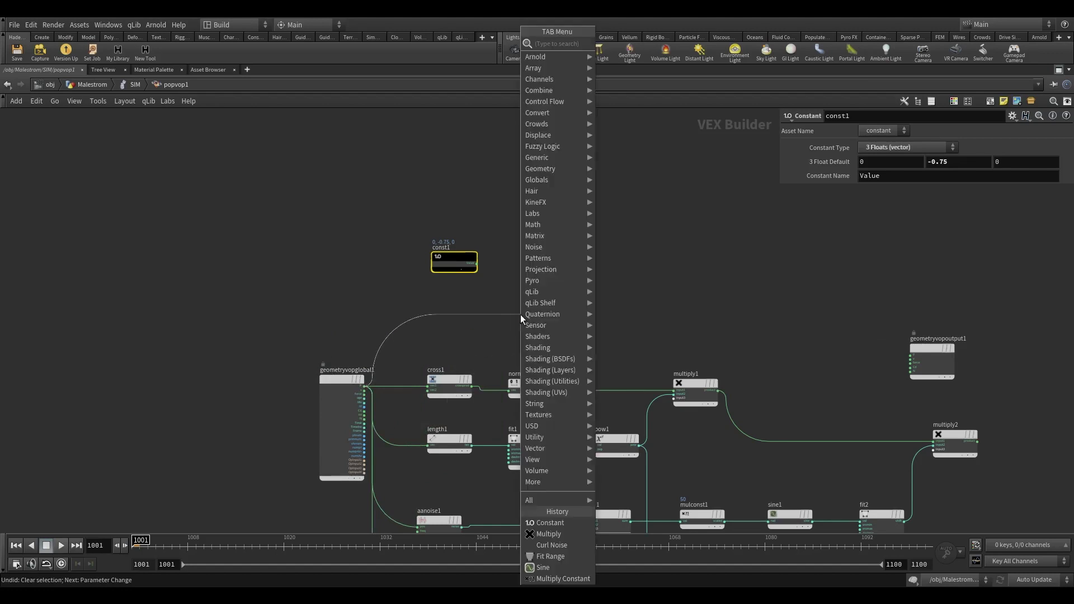
type("subs")
key("Return")
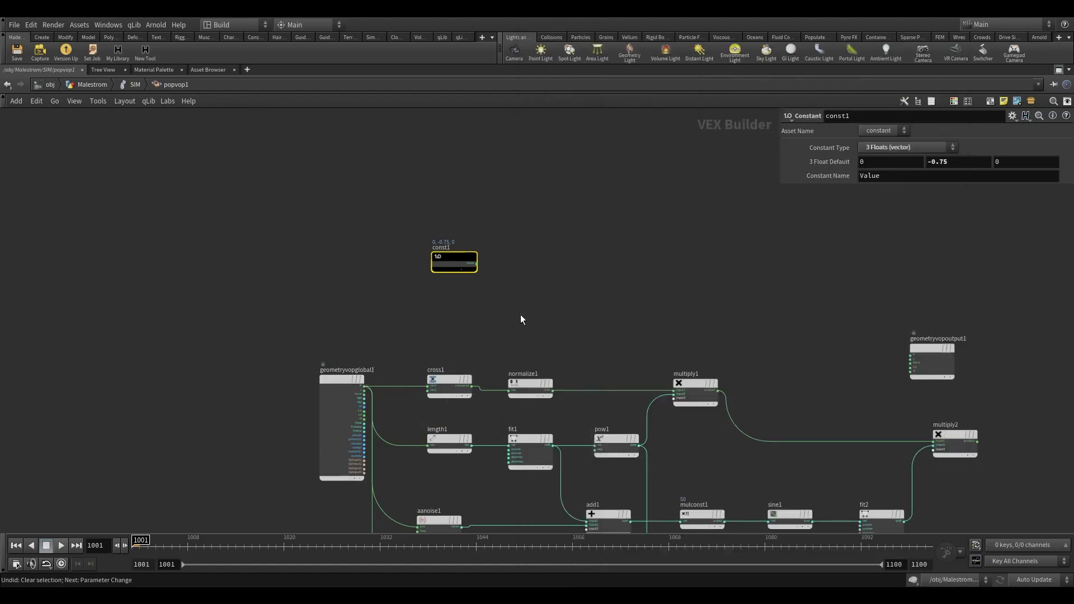
- Add a Subtract node beside const1 and delete the stray osd_limitsurface1 node
key("Tab")
type("sub")
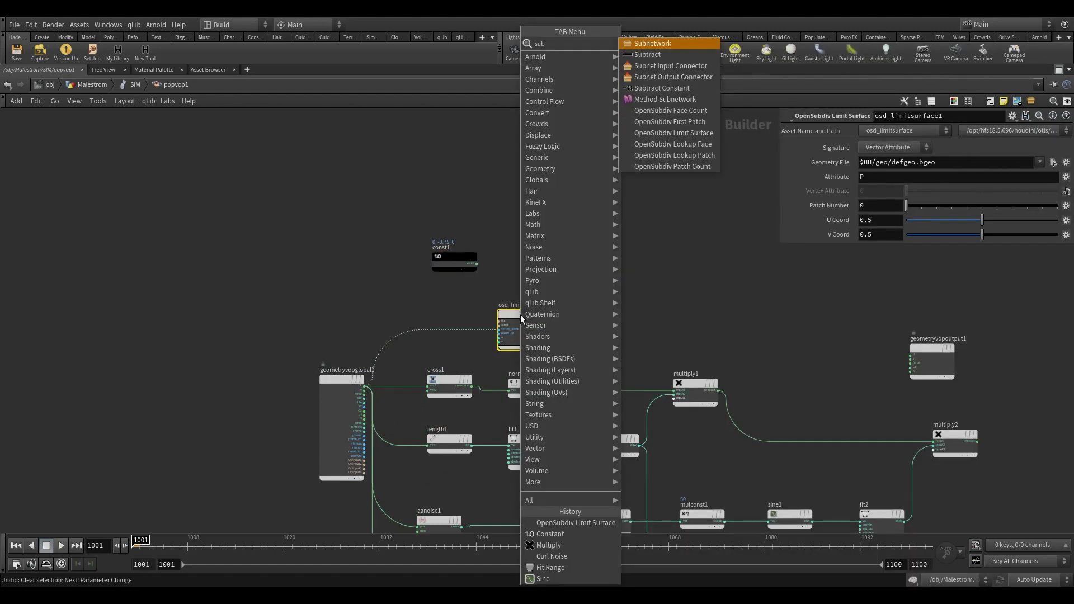
type("s")
key("BackSpace")
key("Down")
key("Return")
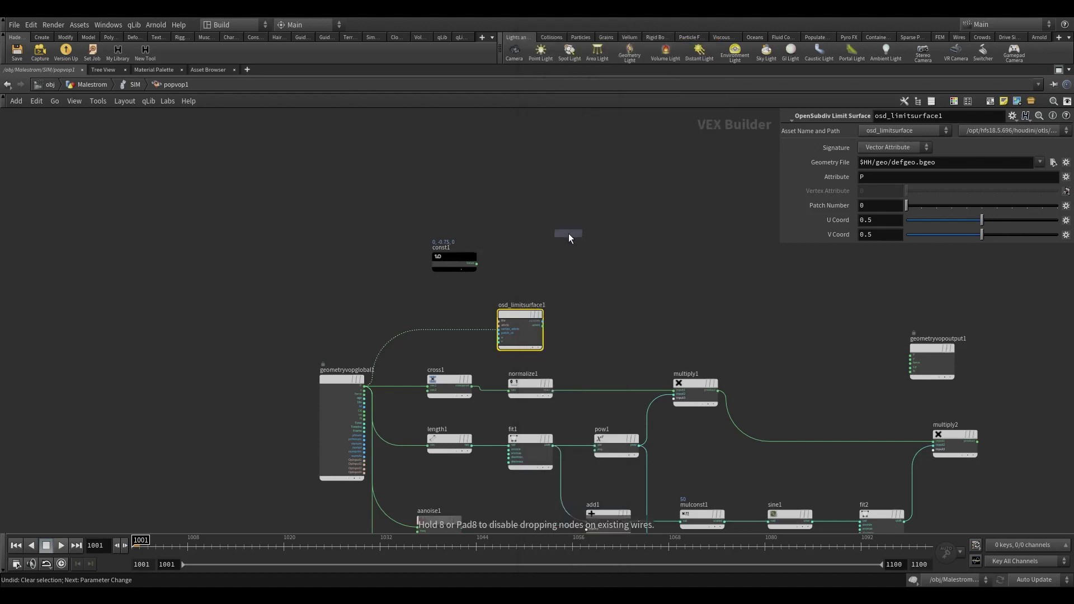
left_click(568, 235)
key("Delete")
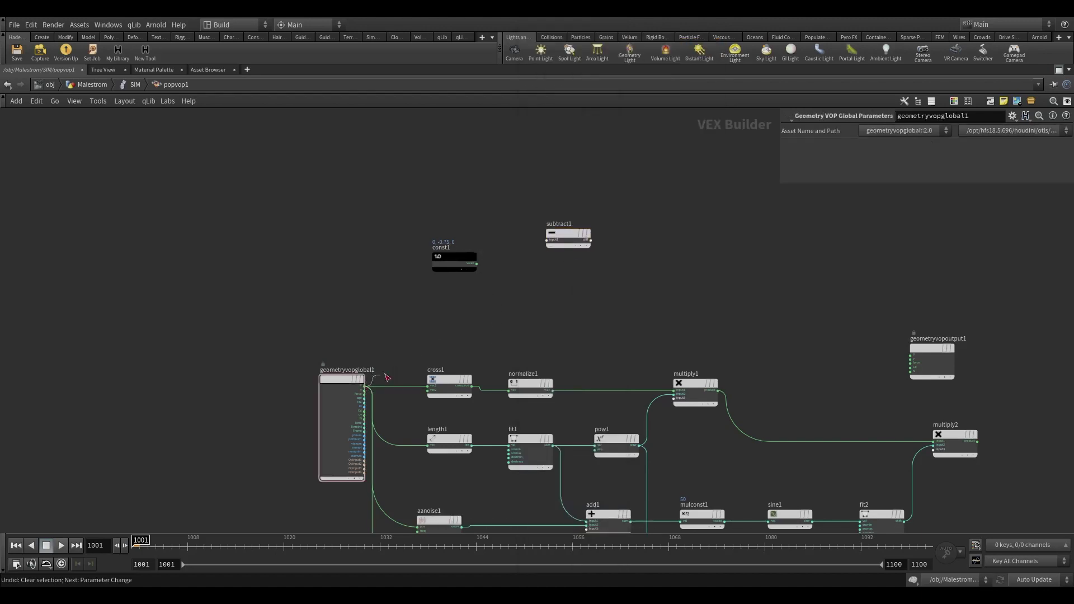
- Wire geometryvopglobal1's P and const1's Value outputs into subtract1, and place const1 below the P wire
left_click_drag(387, 378, 555, 242)
left_click_drag(476, 267, 532, 247)
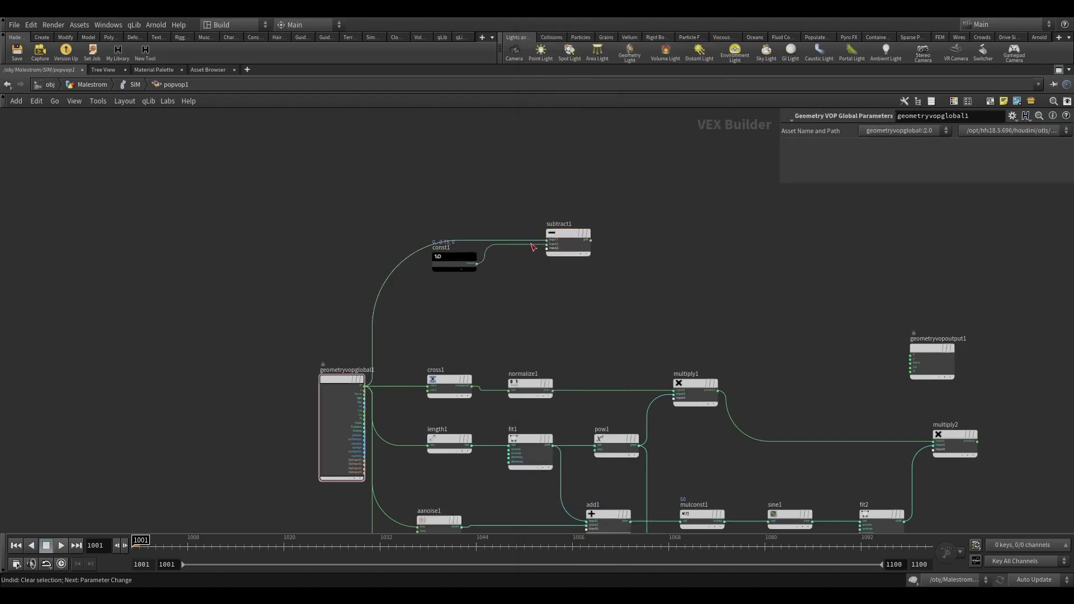
left_click_drag(468, 258, 463, 259)
left_click_drag(432, 222, 462, 292)
- Add a Negate node beyond subtract1, fed by subtract1's diff output and aligned with it
middle_click_drag(932, 296, 892, 310)
middle_click_drag(746, 307, 712, 310)
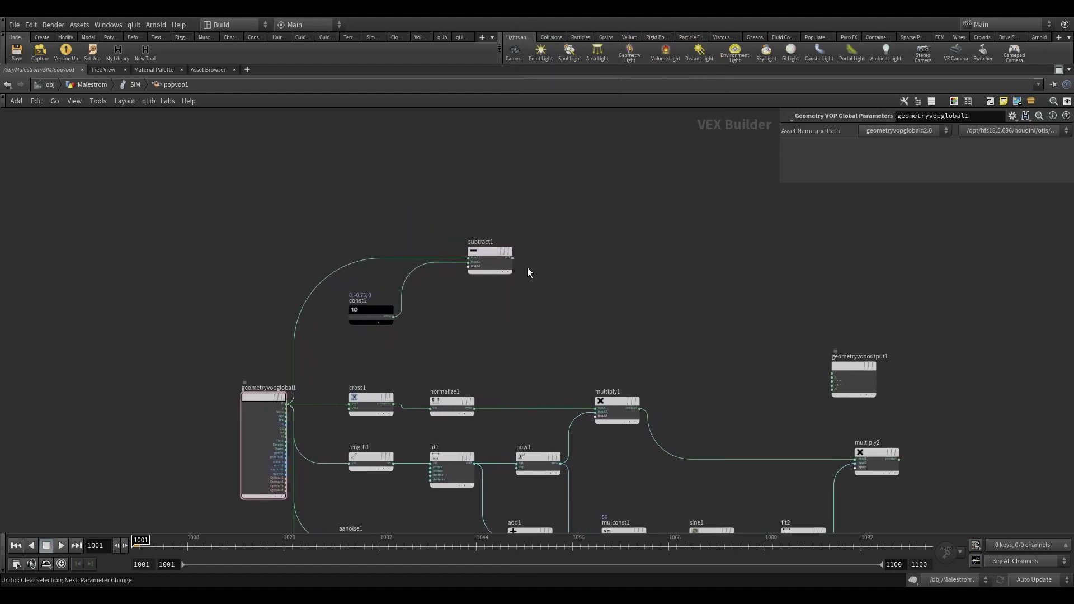
scroll(530, 260, "up", 3)
left_click_drag(531, 254, 476, 261)
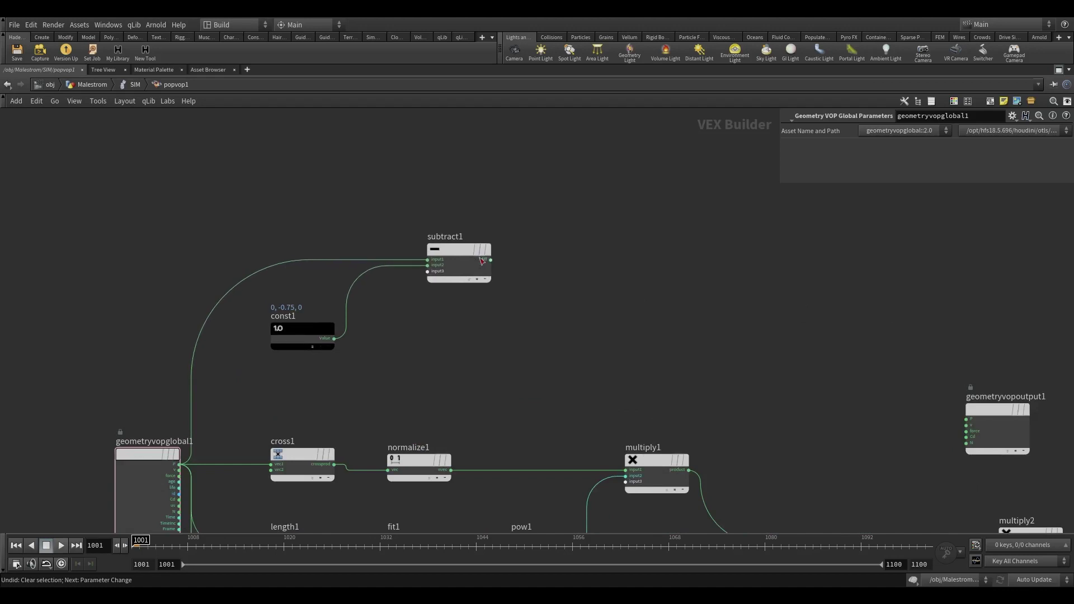
left_click(491, 259)
key("Tab")
type("neg")
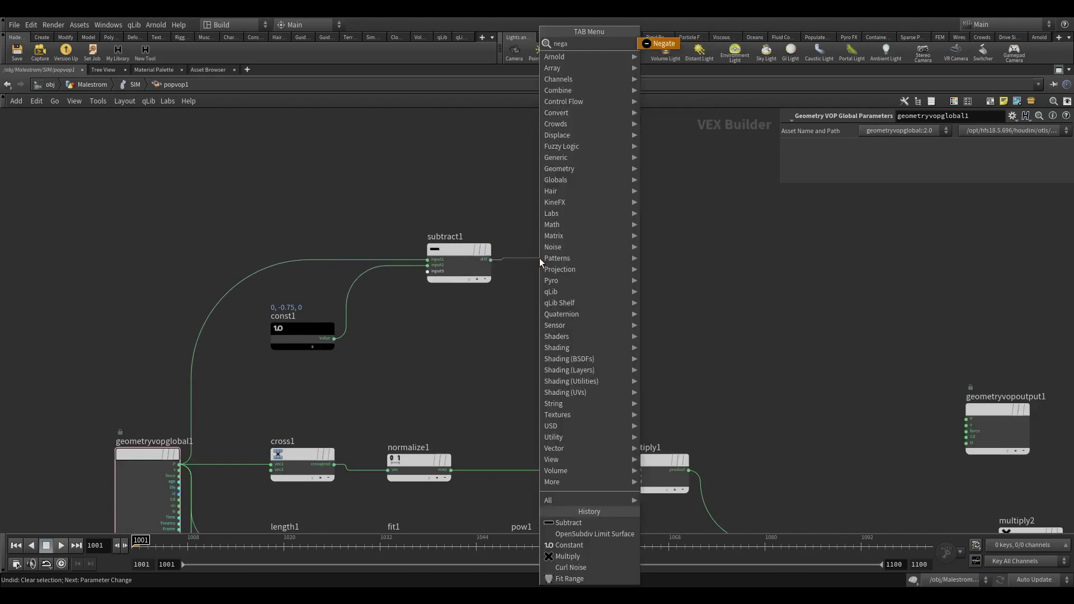
key("Return")
left_click_drag(550, 263, 550, 256)
middle_click_drag(612, 297, 502, 345)
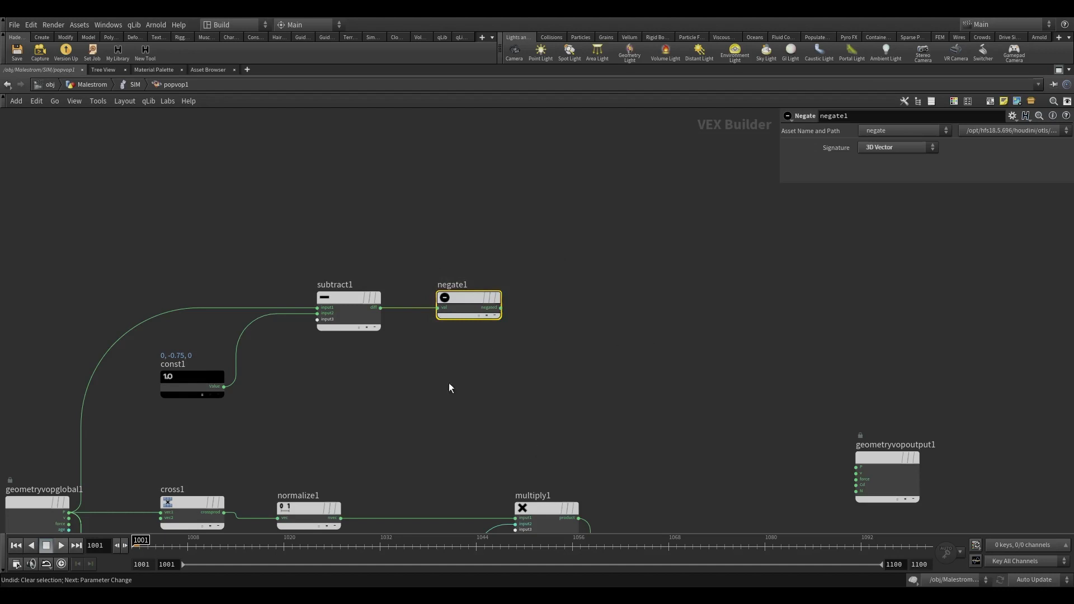
- Add a Normalize node fed by negate1's negated output and line it up with negate1
scroll(501, 314, "up", 1)
left_click(498, 307)
key("Tab")
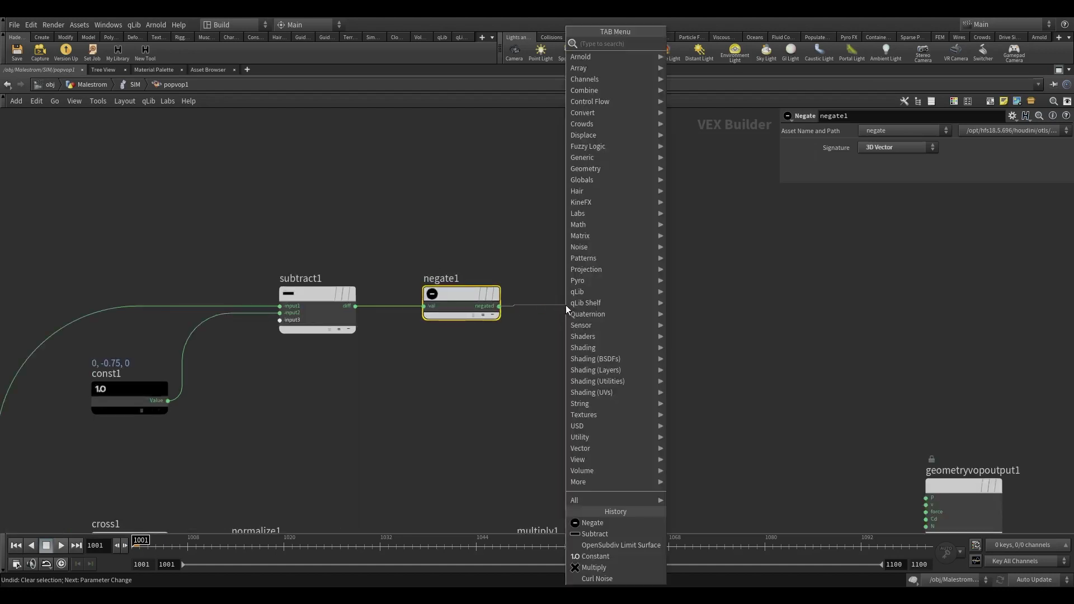
type("normalize")
key("Return")
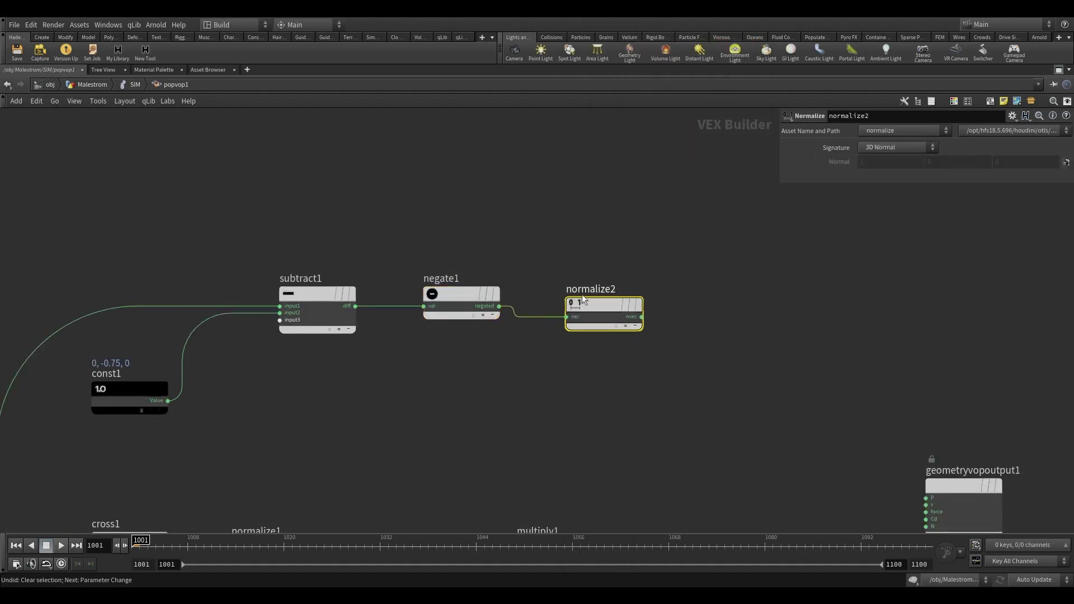
left_click(596, 298)
middle_click_drag(835, 360, 718, 364)
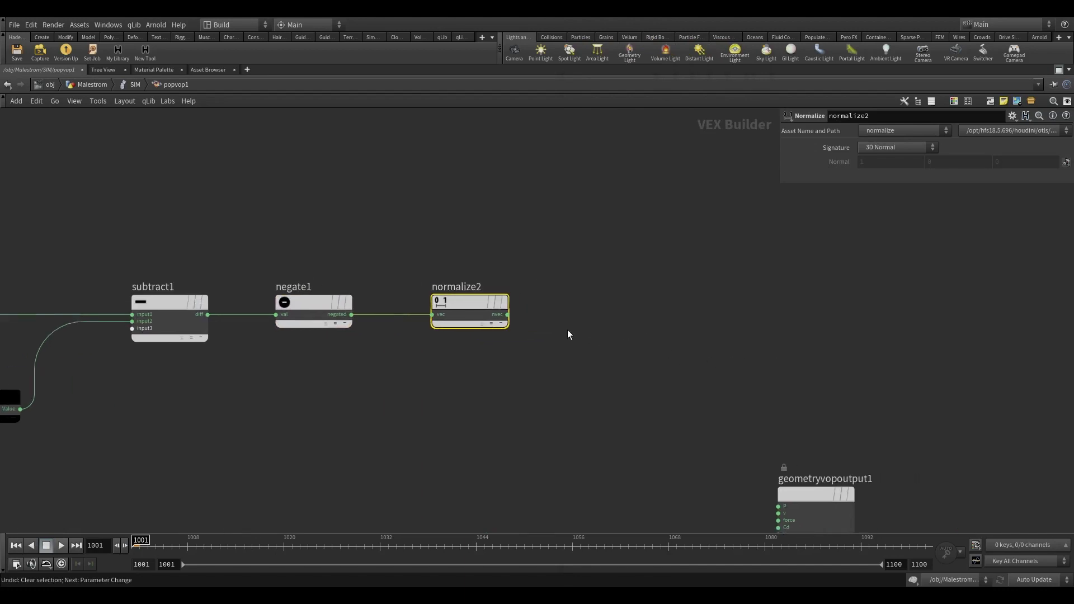
- Add a Multiply Add Constant node fed by normalize2's nvec output and set its Multiplier to 5
scroll(532, 326, "up", 1)
left_click(506, 313)
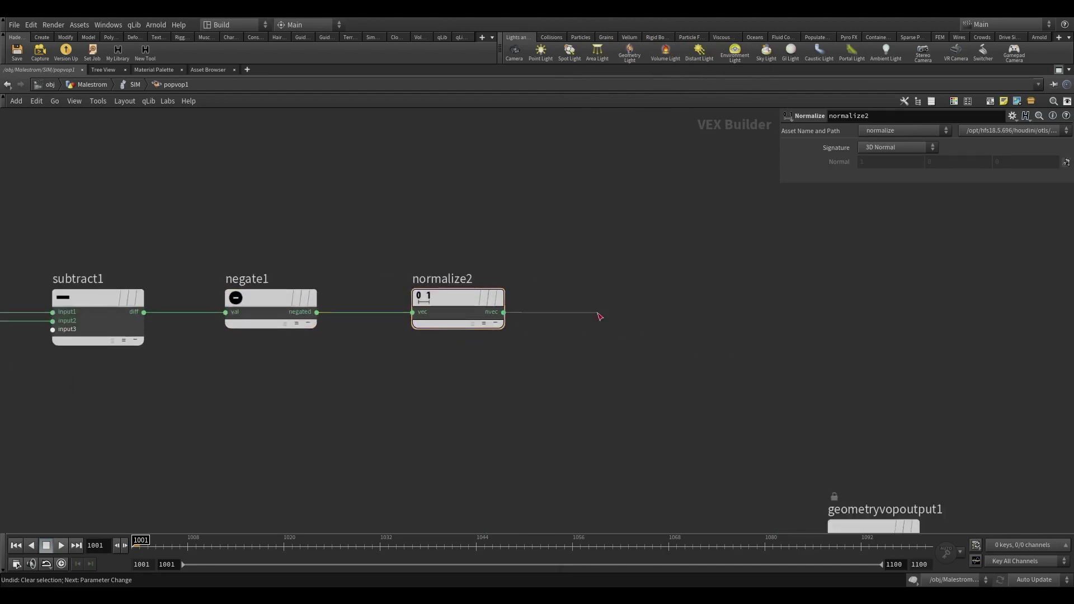
key("Tab")
type("madd")
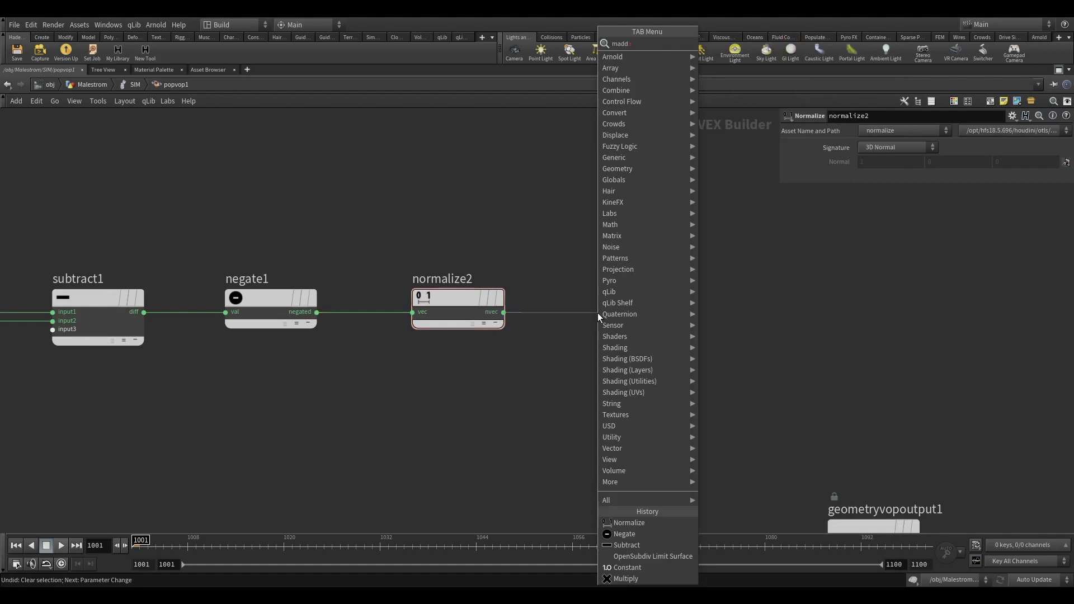
key("Return")
left_click(598, 314)
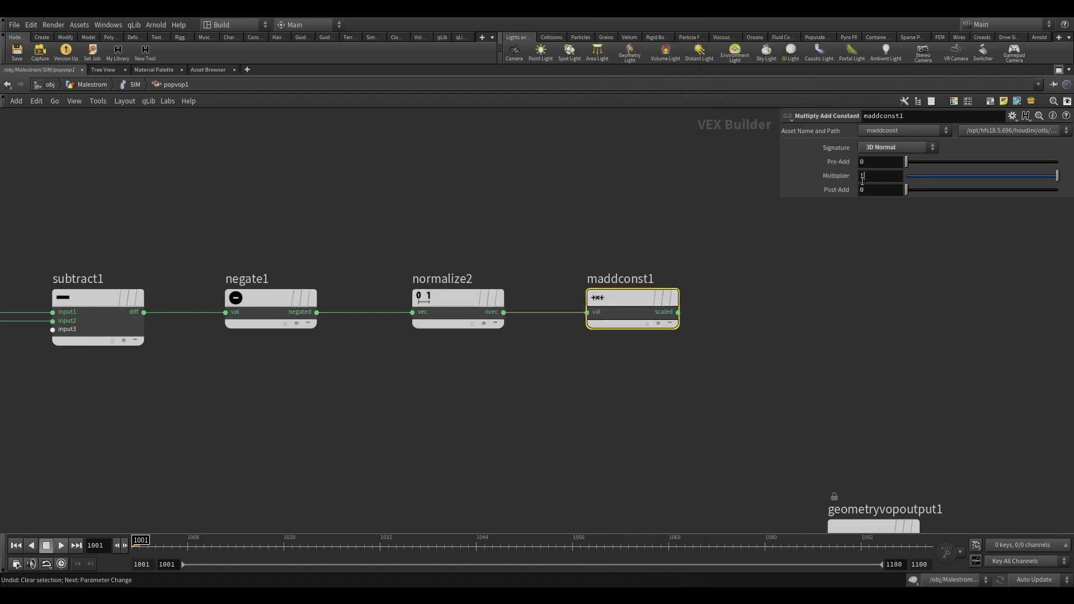
double_click(862, 180)
type("5")
- Add a Multiply node below maddconst1 and wire maddconst1's scaled and pow1's pow outputs into it
scroll(675, 354, "down", 5)
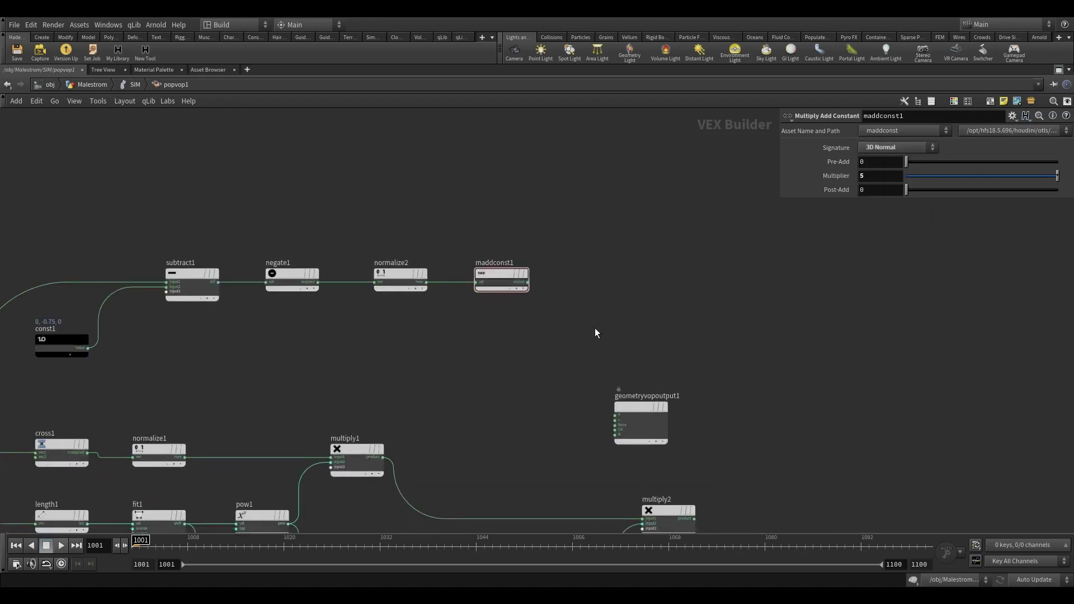
scroll(595, 328, "down", 3)
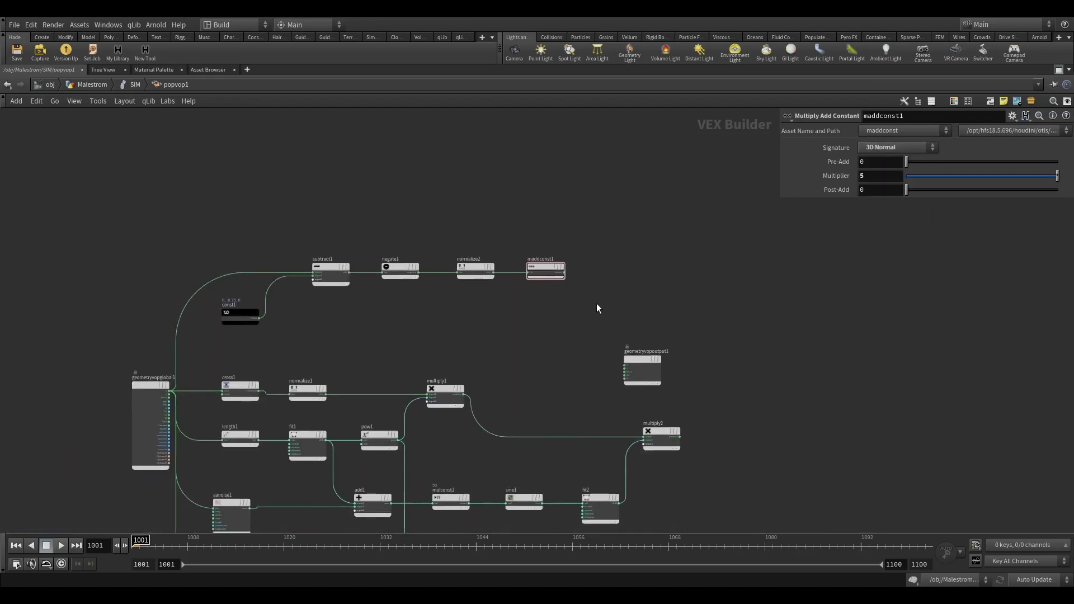
key("Tab")
type("multiply")
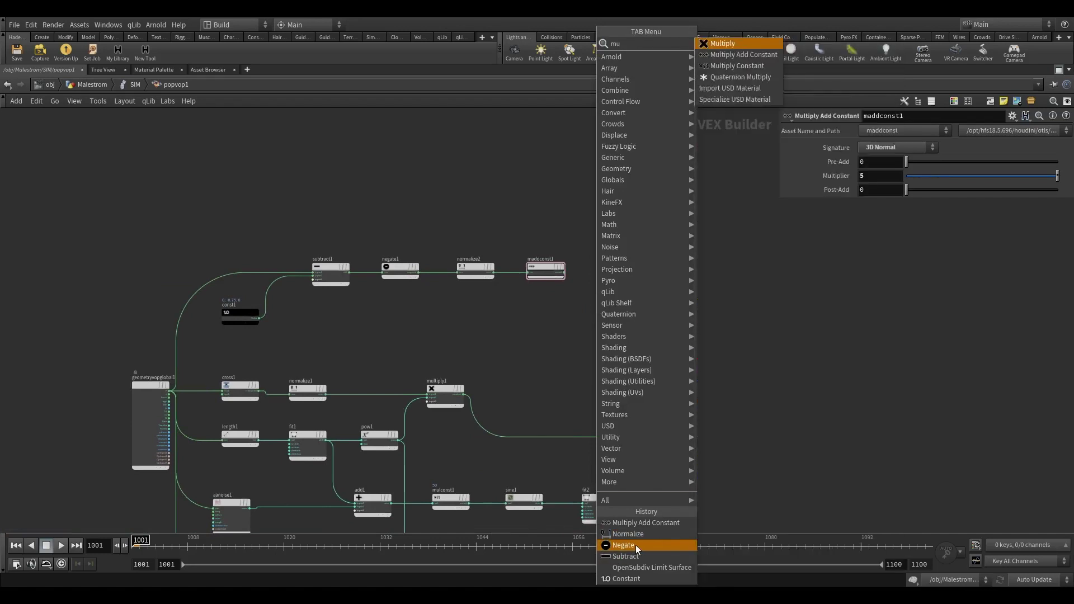
key("Return")
left_click(589, 310)
scroll(570, 276, "up", 3)
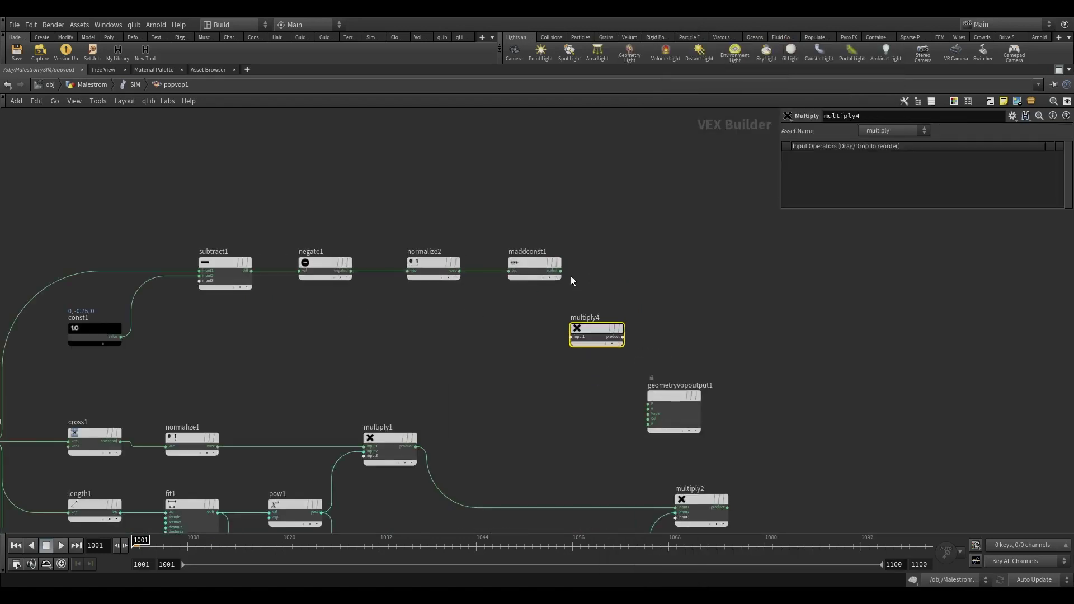
left_click_drag(560, 270, 571, 337)
middle_click_drag(422, 493, 455, 378)
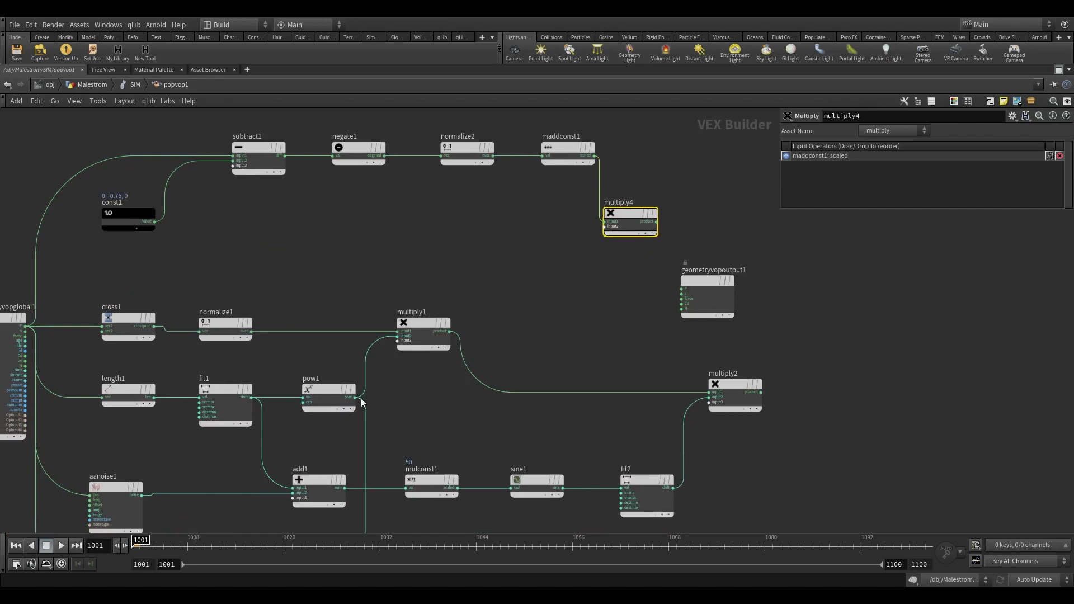
left_click_drag(361, 401, 605, 226)
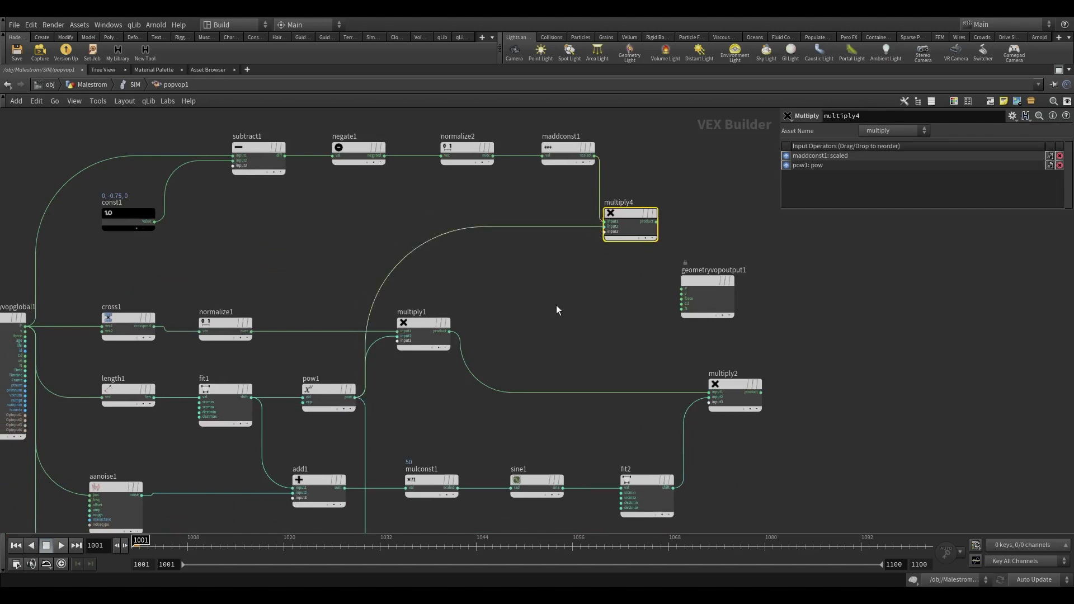
- Move multiply1 and geometryvopoutput1 farther along the network and align multiply2 in a row with multiply1
middle_click_drag(556, 310, 471, 327)
left_click_drag(333, 341, 419, 340)
left_click_drag(654, 401, 821, 281)
left_click_drag(652, 361, 679, 350)
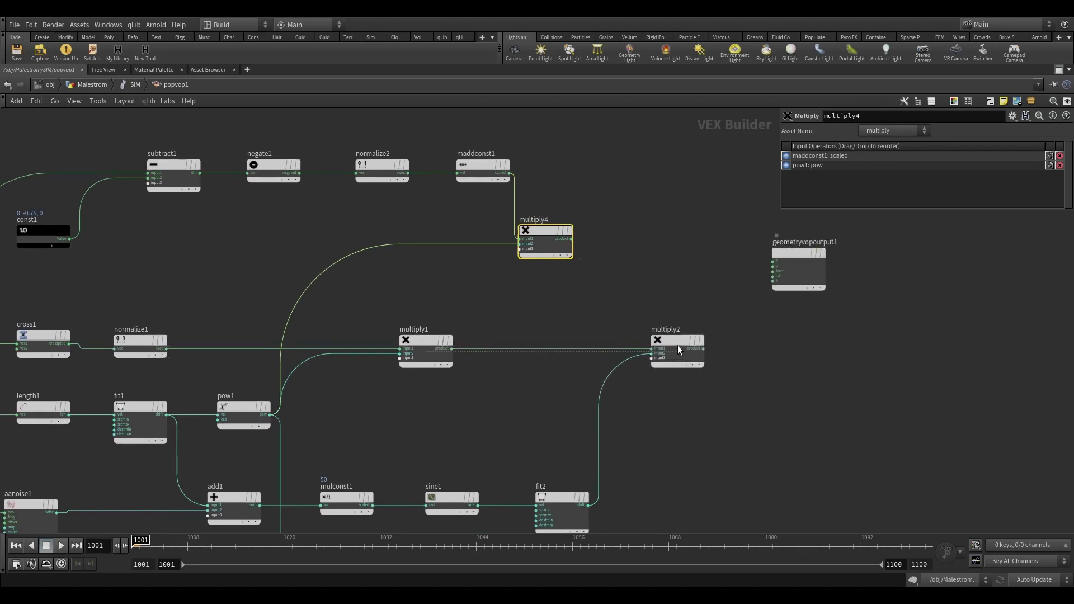
middle_click_drag(700, 442, 675, 449)
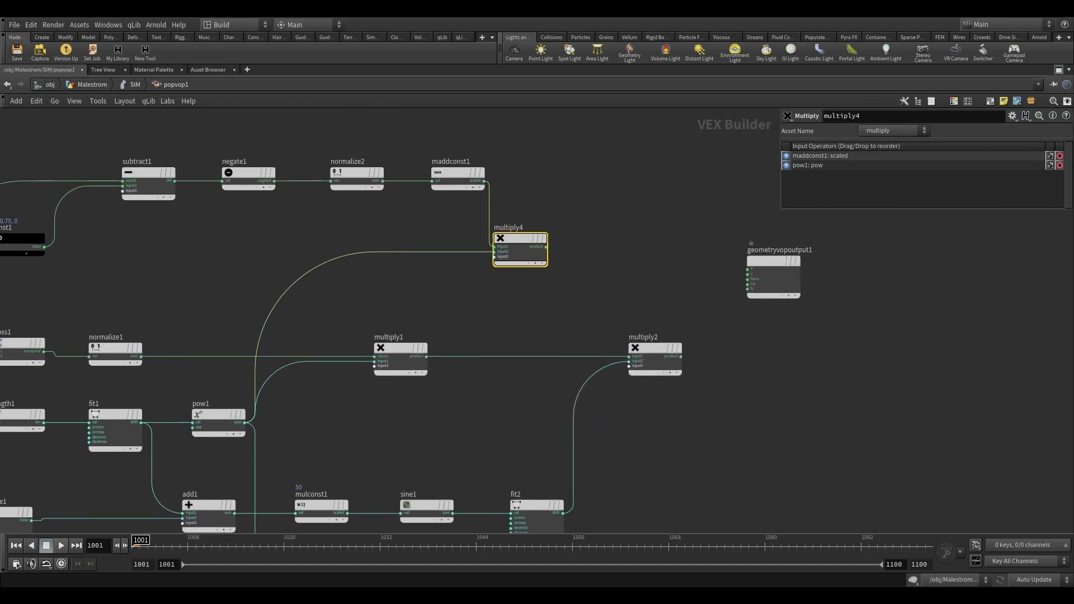
- Add an Add node between multiply4 and geometryvopoutput1 and wire multiply4's product output into it
middle_click_drag(645, 290, 590, 292)
left_click(583, 280)
key("Tab")
type("add")
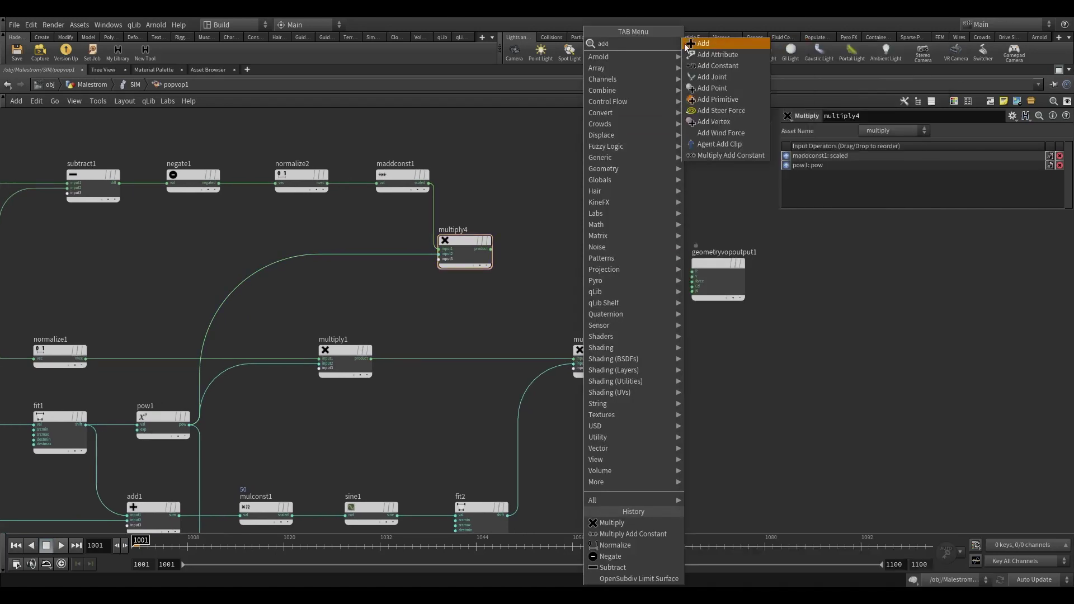
left_click(704, 43)
left_click(595, 268)
scroll(535, 247, "up", 2)
left_click_drag(483, 249, 582, 264)
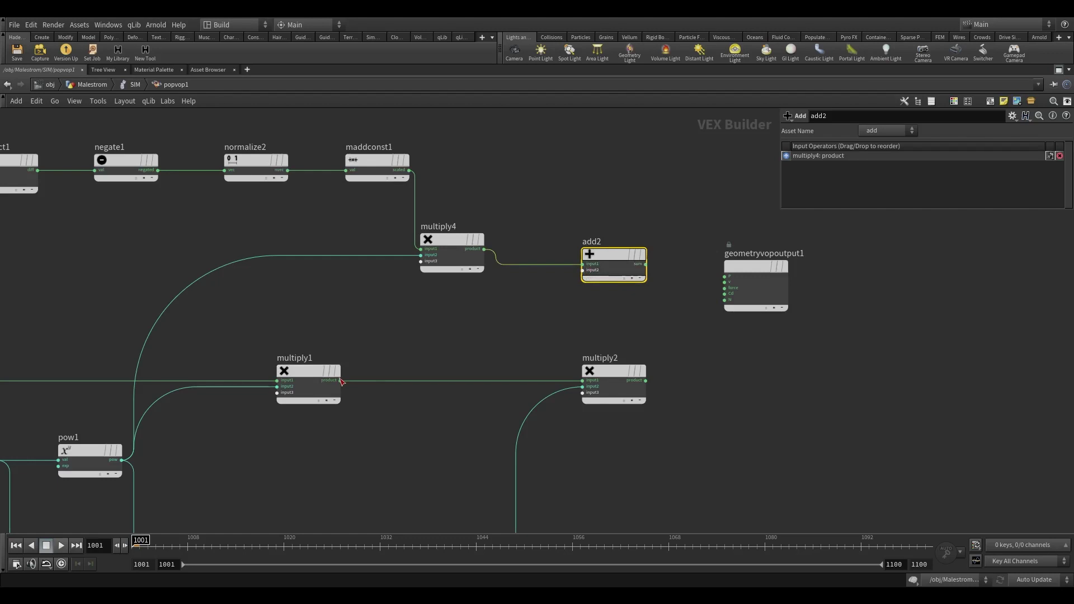
- Wire multiply1's product into add2's second input through a network dot and move geometryvopoutput1 farther along the network
left_click_drag(341, 381, 625, 246)
left_click_drag(370, 300, 491, 348, "alt")
middle_click_drag(567, 322, 472, 326)
left_click_drag(650, 270, 838, 262)
- Add a Multiply node after add2 and wire add2's sum output into its first input
key("Tab")
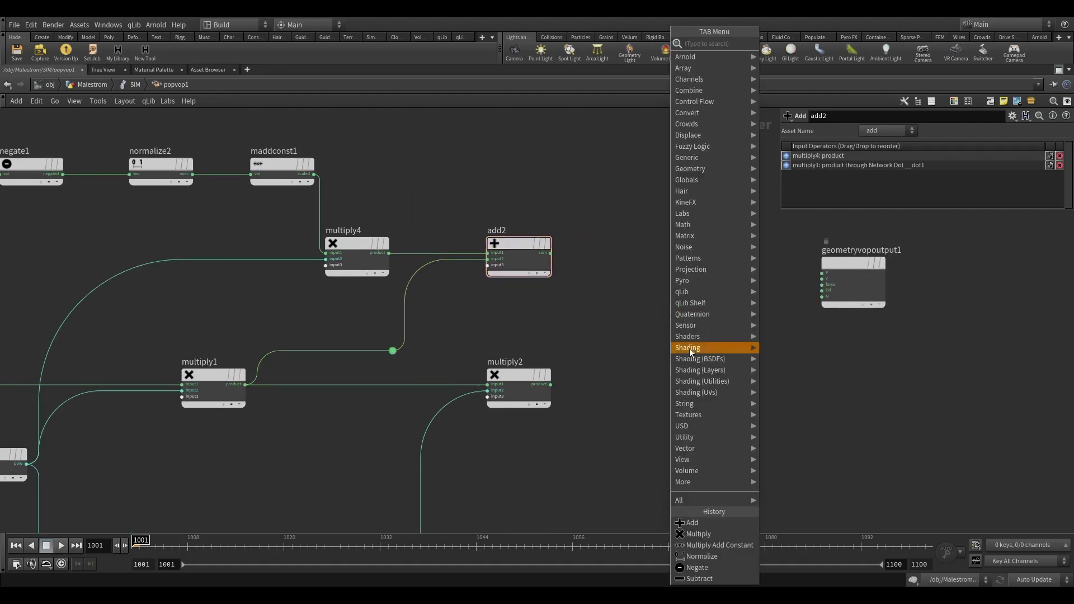
left_click(707, 537)
left_click(649, 239)
scroll(555, 265, "up", 2)
left_click_drag(547, 247, 644, 230)
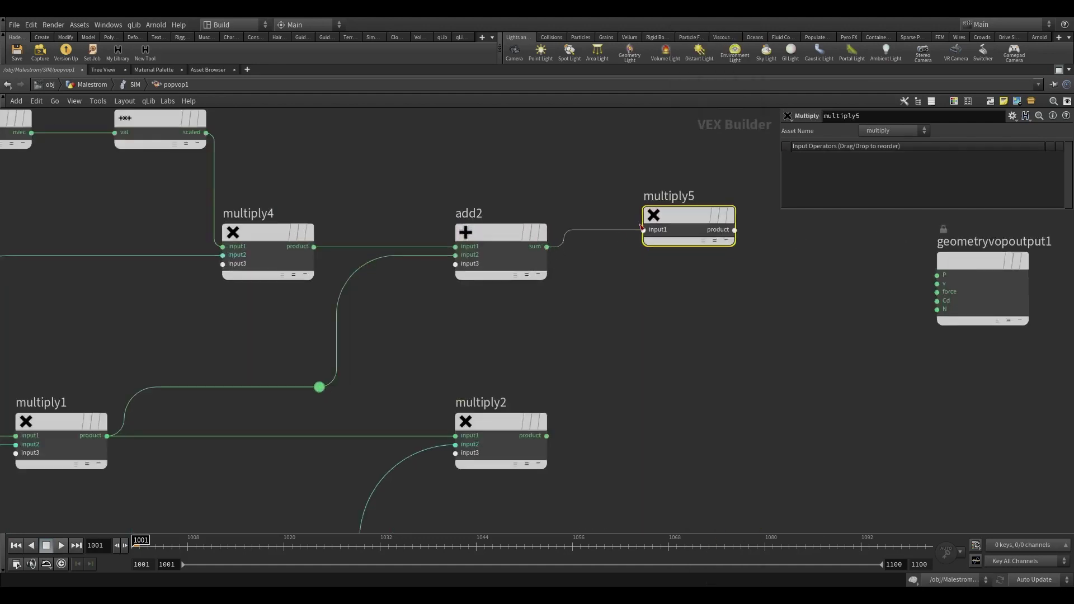
- Promote multiply5's input2 to a parameter and set the parameter's name to Global Force
right_click(643, 238)
left_click(651, 247)
left_click(637, 239)
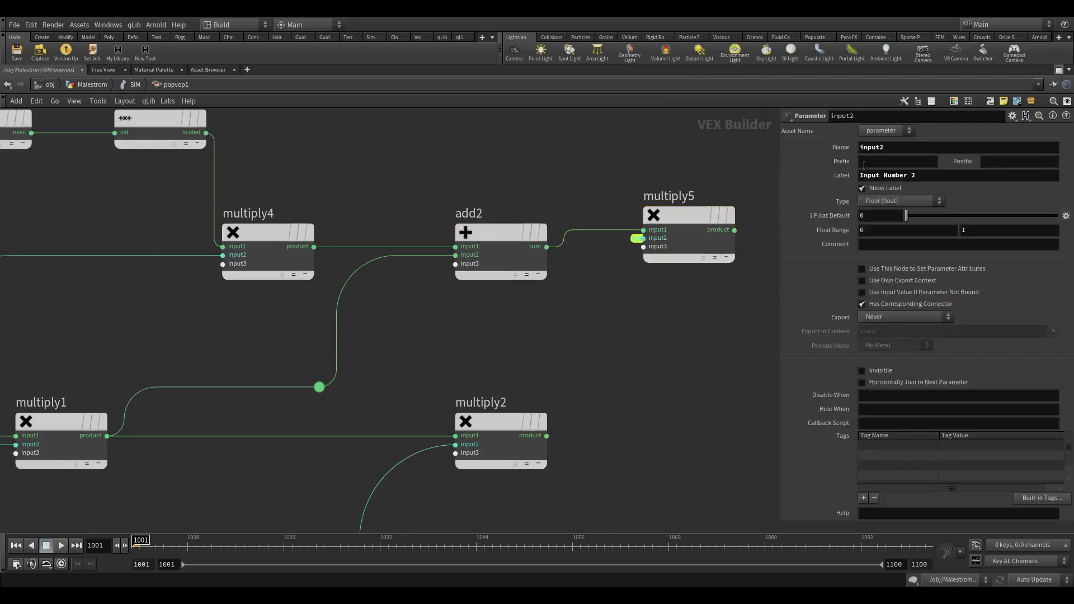
left_click_drag(885, 148, 768, 147)
type("Global FOrce")
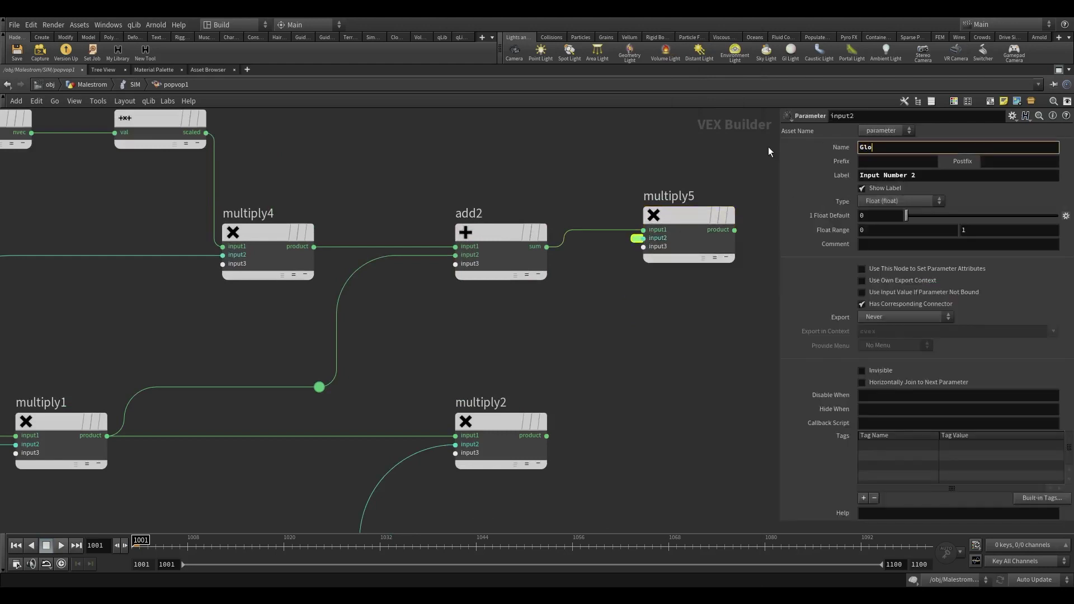
key("BackSpace")
key("BackSpace")
key("BackSpace")
key("BackSpace")
type("orce")
key("Tab")
key("Tab")
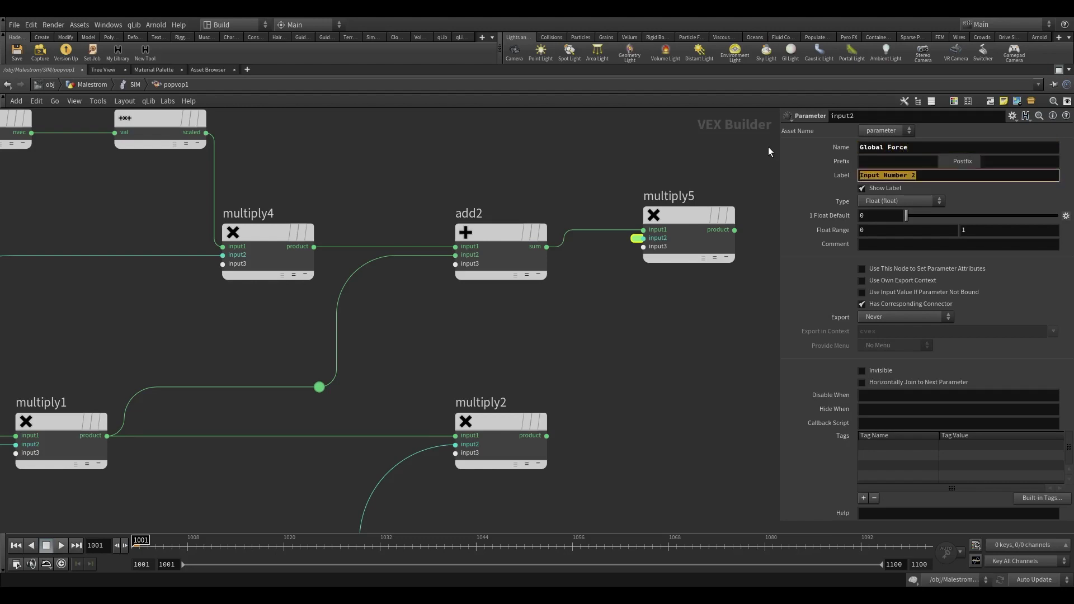
- Set the promoted parameter's label to Global Force
type("Global FO")
key("BackSpace")
type("orce")
key("Return")
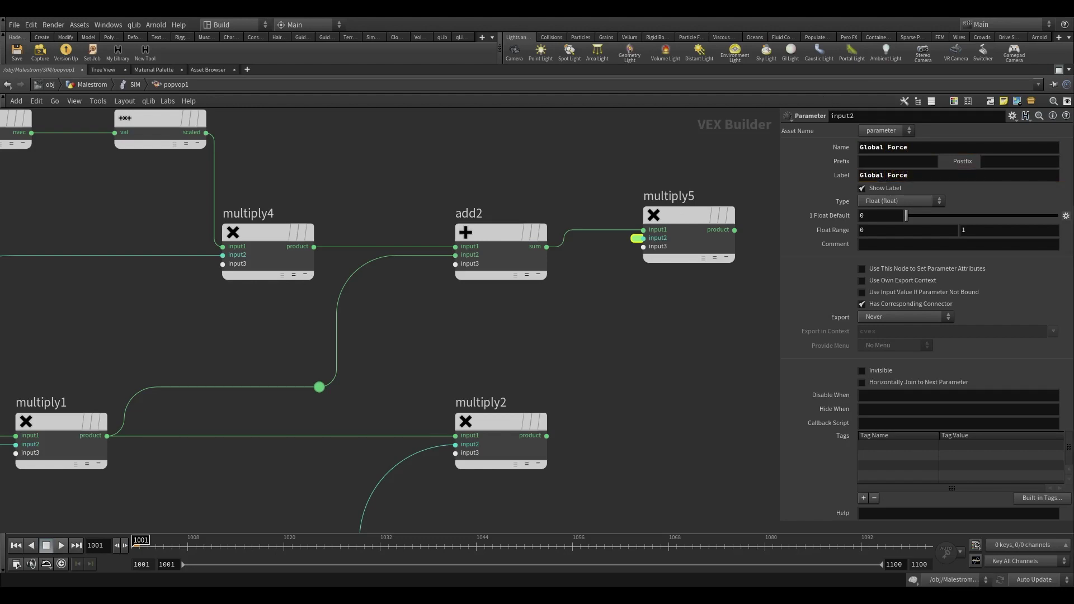
- Add another Add node below geometryvopoutput1
scroll(331, 350, "down", 3)
key("Tab")
type("add")
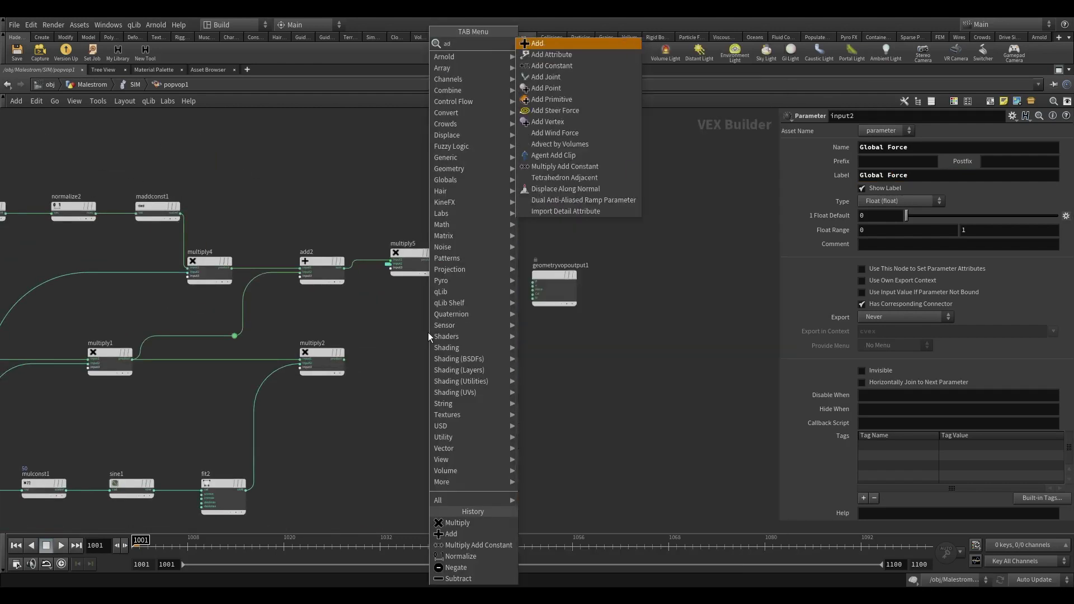
left_click(562, 43)
left_click(524, 353)
scroll(410, 249, "up", 2)
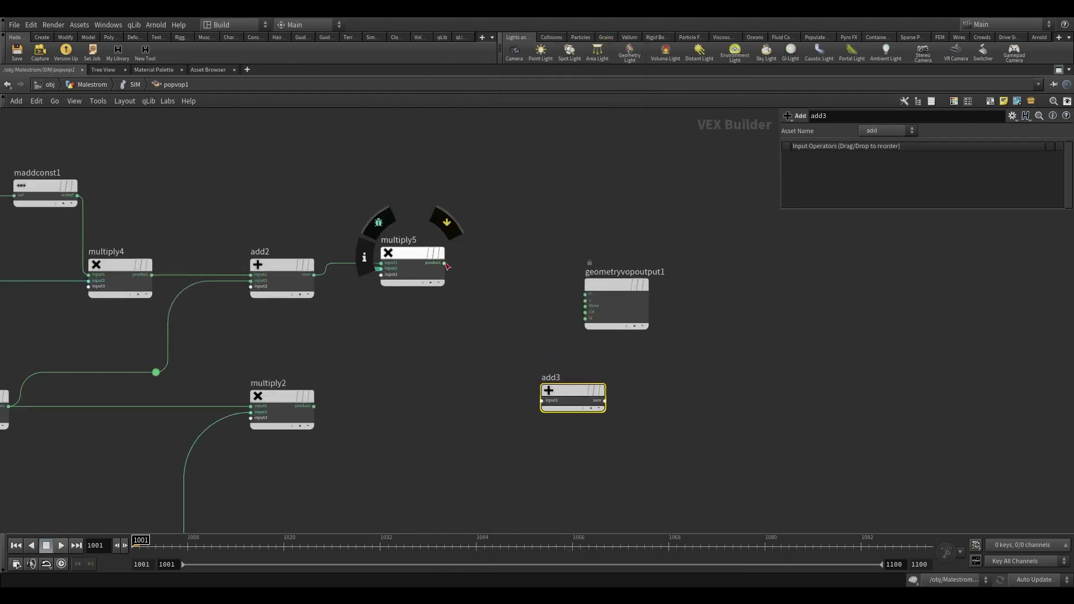
- Wire multiply2's product into add3's first input and multiply5's product into its second input
left_click_drag(314, 404, 542, 402)
left_click_drag(444, 269, 542, 400)
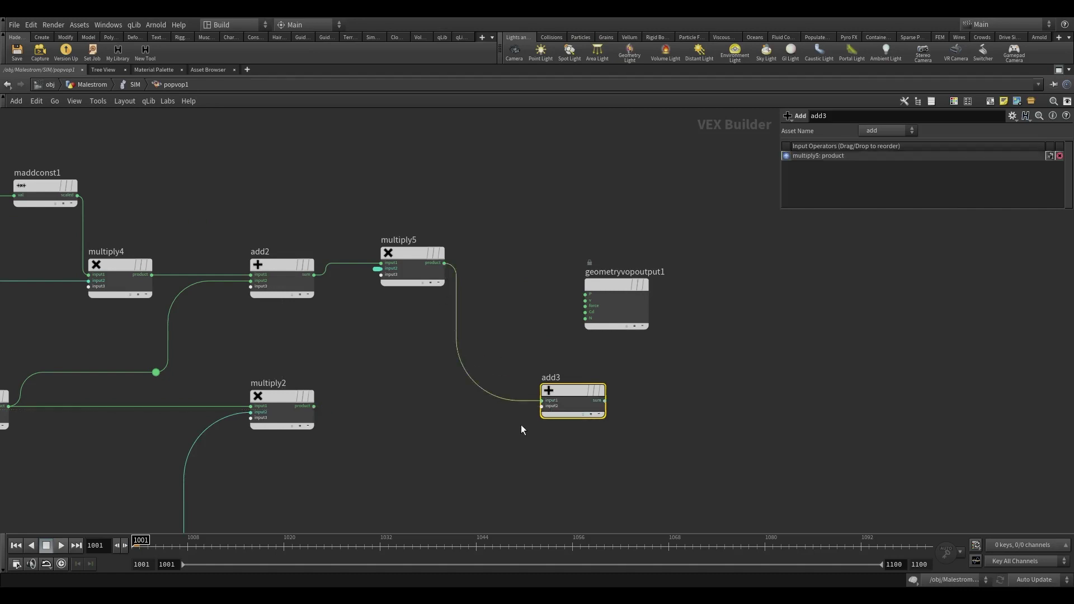
key("ctrl+z")
mouse_move(434, 257)
left_click_drag(444, 264, 541, 407)
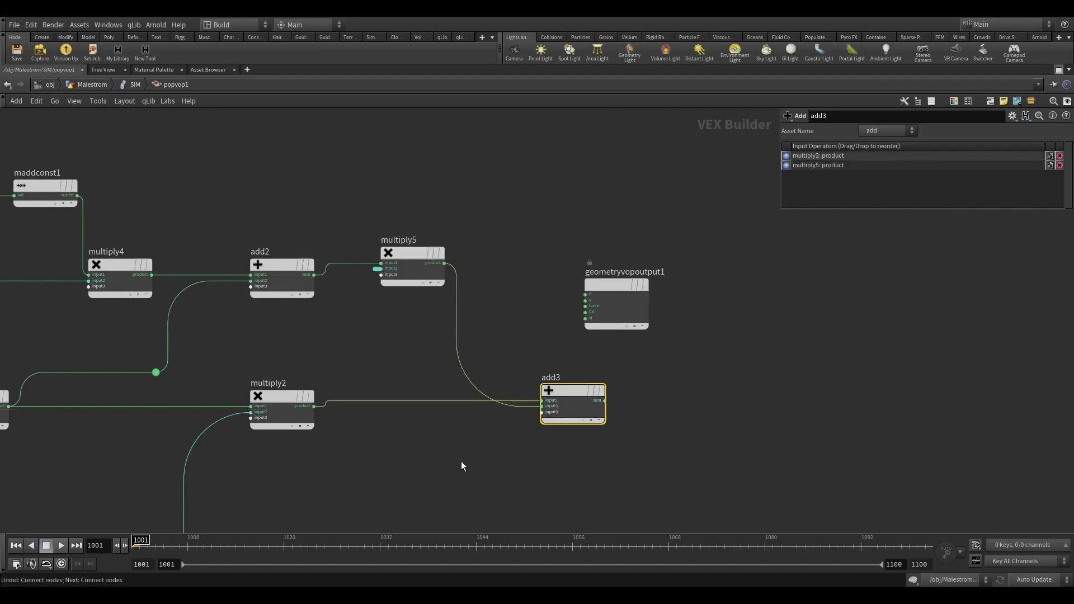
- Wire multiply3's product output into add3's third input and move multiply3 to just before add3 in its row
middle_click_drag(462, 464, 565, 273)
middle_click_drag(320, 404, 431, 225)
scroll(420, 263, "down", 1)
scroll(421, 267, "down", 3)
left_click(242, 344)
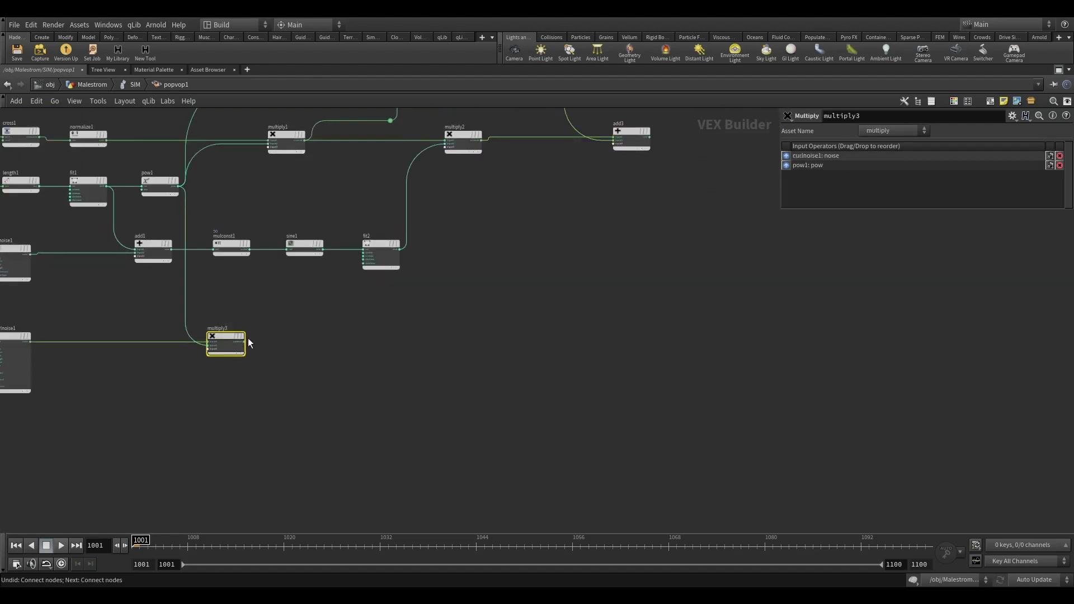
left_click_drag(242, 344, 613, 144)
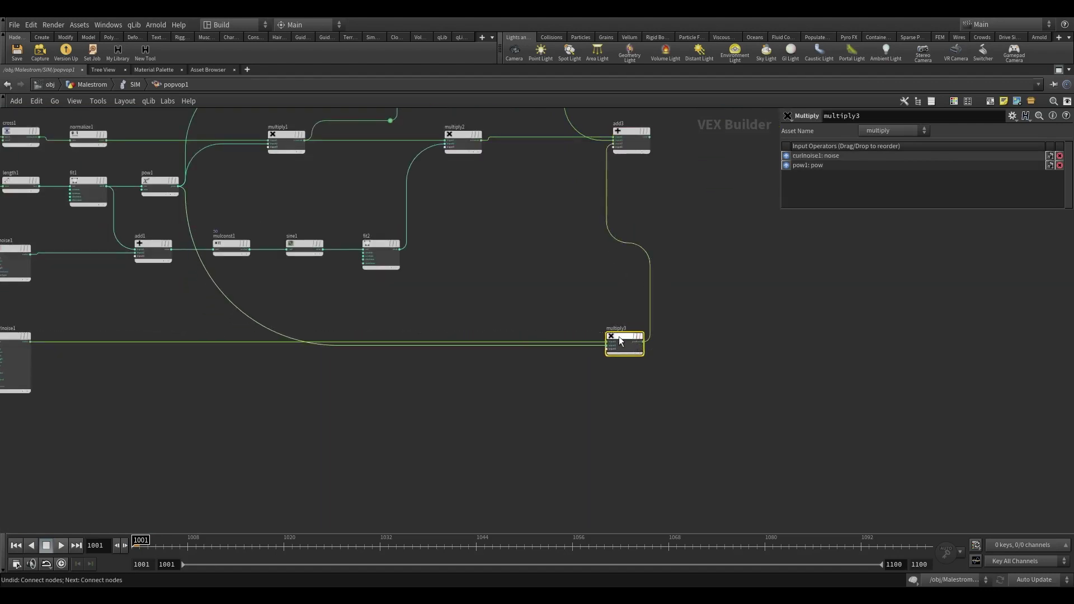
left_click_drag(619, 337, 551, 338)
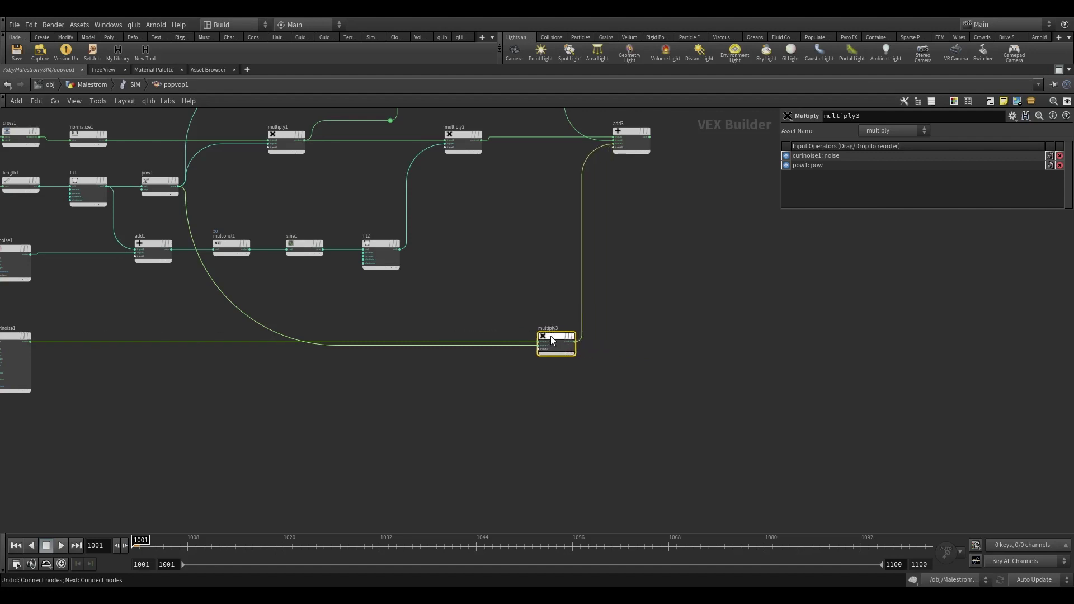
- Wire add3's sum output into the force input of geometryvopoutput1
middle_click_drag(689, 327, 609, 429)
scroll(608, 210, "up", 2)
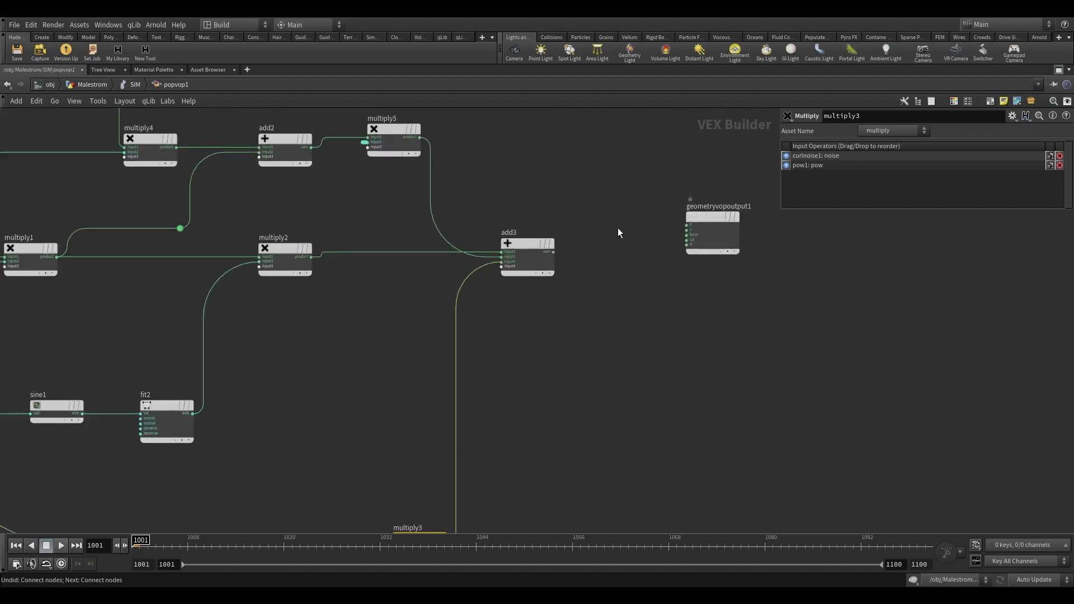
scroll(552, 249, "up", 5)
left_click_drag(513, 269, 726, 244)
- Review the whole VOP network, examining the sine banding branch, the curl noise branch and the multiply nodes feeding add3
scroll(644, 321, "down", 3)
middle_click_drag(645, 321, 901, 302)
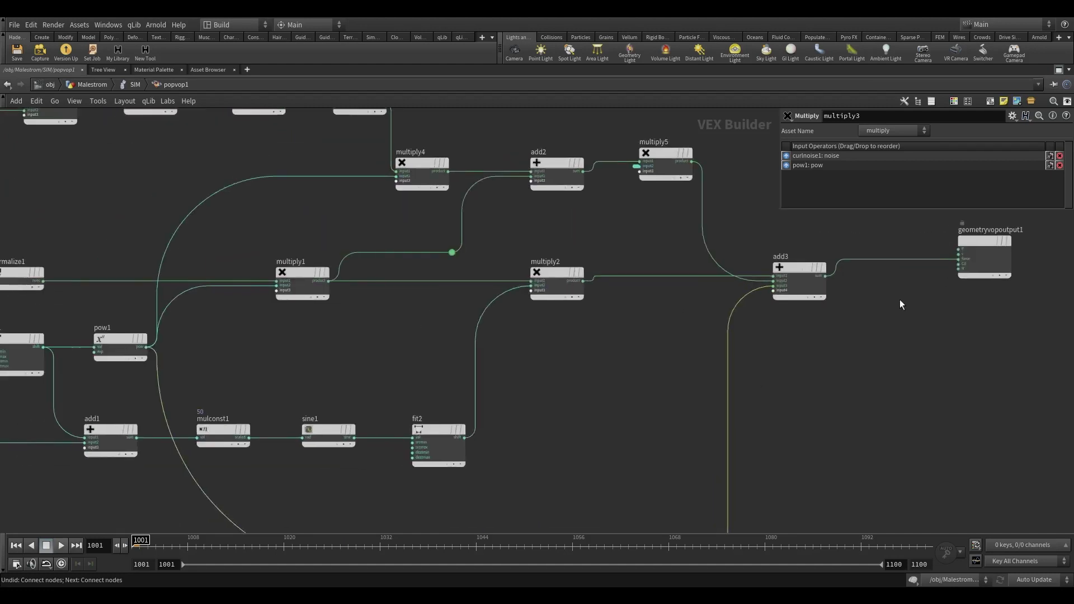
scroll(613, 358, "down", 3)
middle_click_drag(613, 358, 757, 249)
scroll(590, 299, "up", 3)
left_click(598, 277)
left_click_drag(635, 206, 647, 216)
left_click(699, 291)
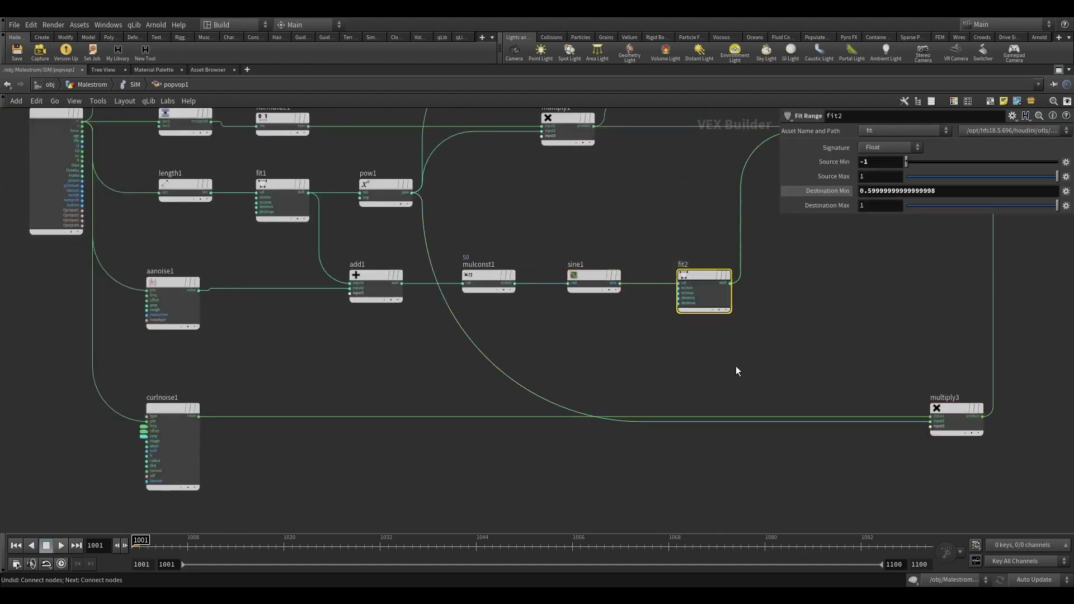
left_click(375, 280)
scroll(503, 401, "down", 6)
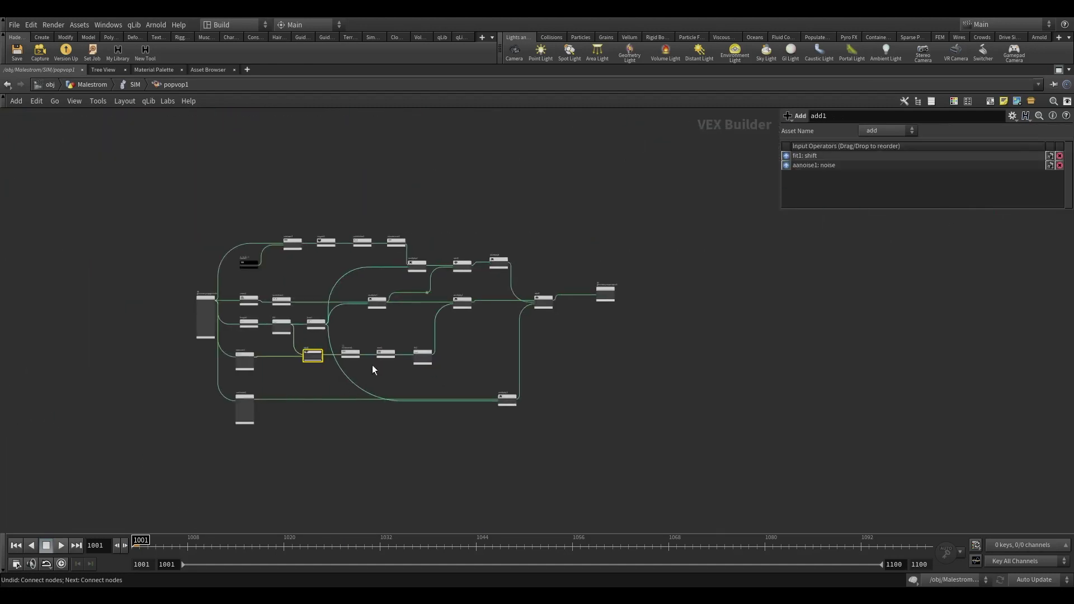
scroll(447, 312, "up", 4)
scroll(320, 322, "down", 2)
middle_click_drag(310, 327, 478, 343)
scroll(380, 345, "up", 1)
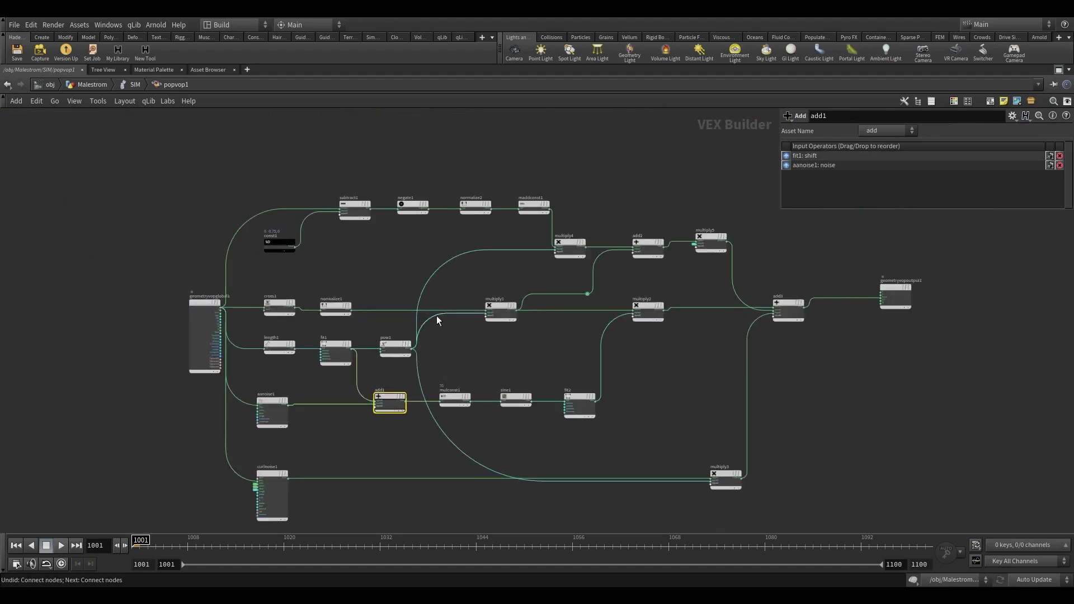
scroll(437, 320, "up", 2)
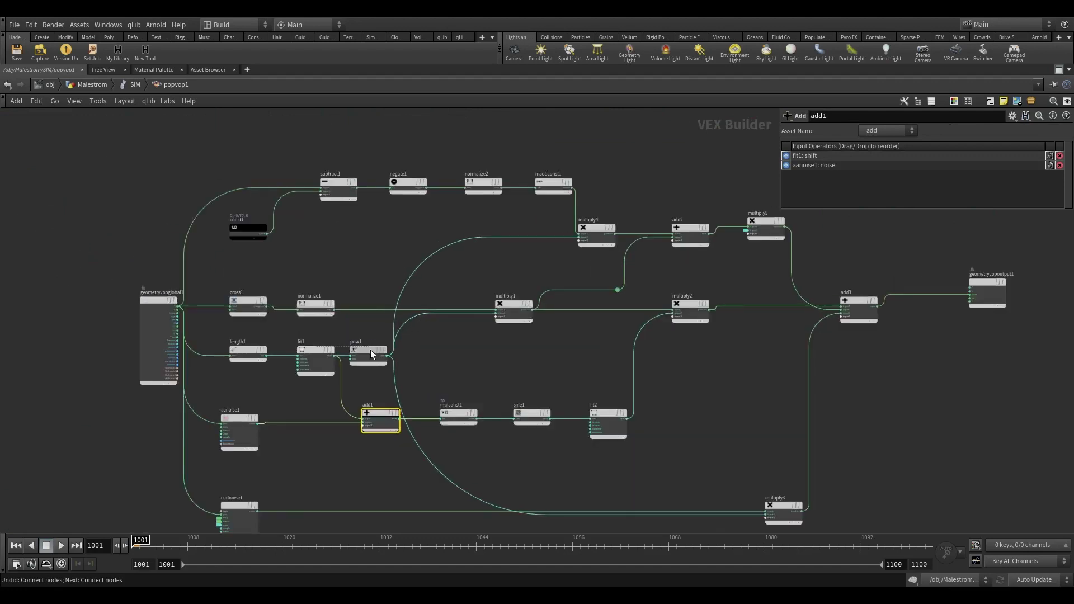
scroll(609, 428, "down", 2)
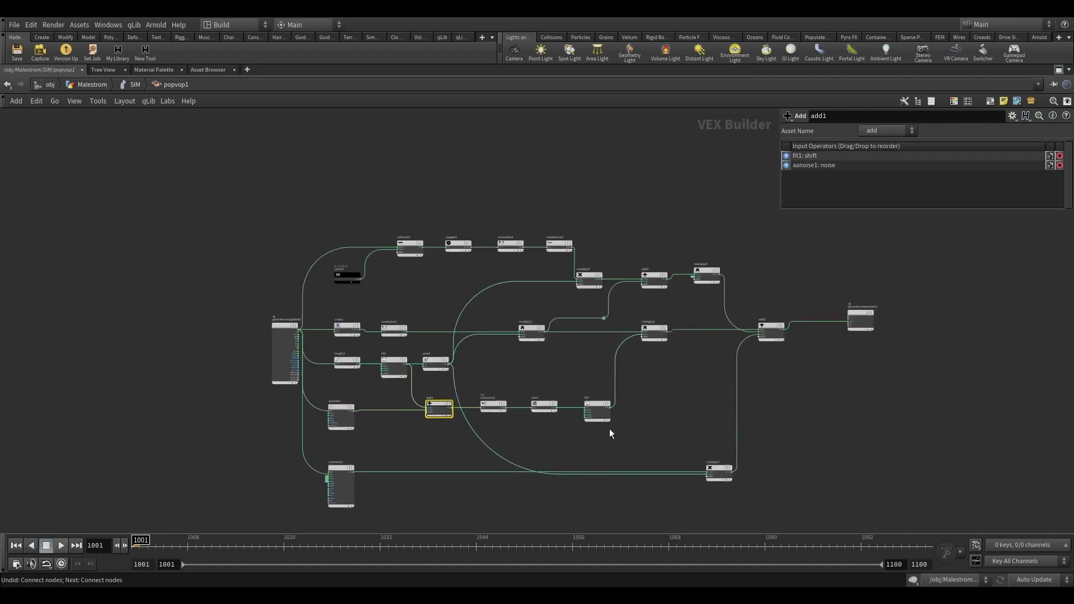
left_click(720, 474)
scroll(728, 487, "up", 4)
scroll(874, 382, "down", 4)
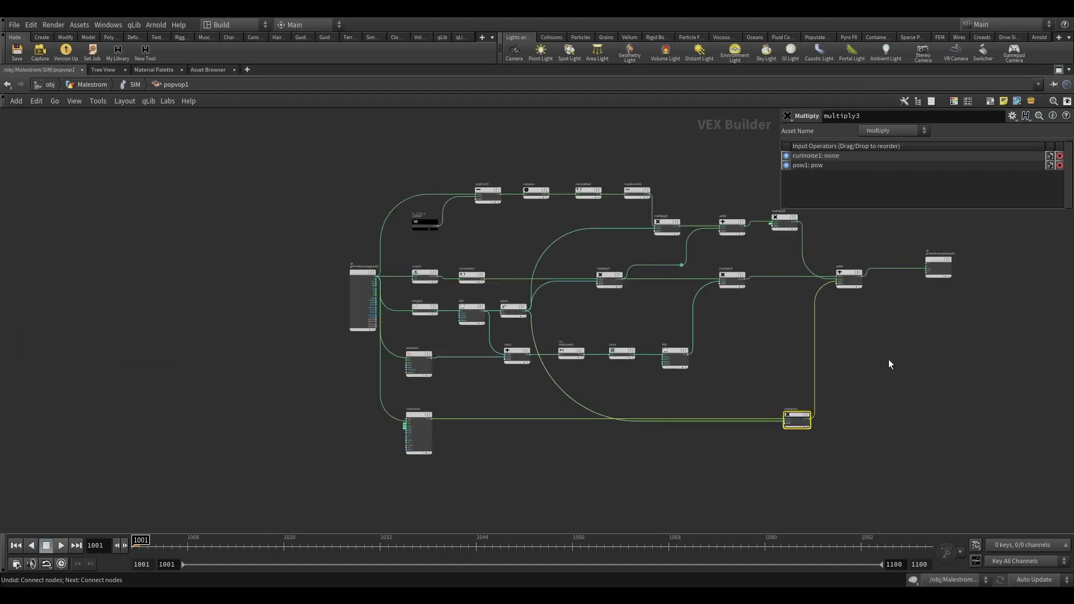
scroll(888, 359, "down", 1)
middle_click_drag(827, 344, 778, 356)
scroll(583, 340, "up", 2)
scroll(719, 345, "up", 1)
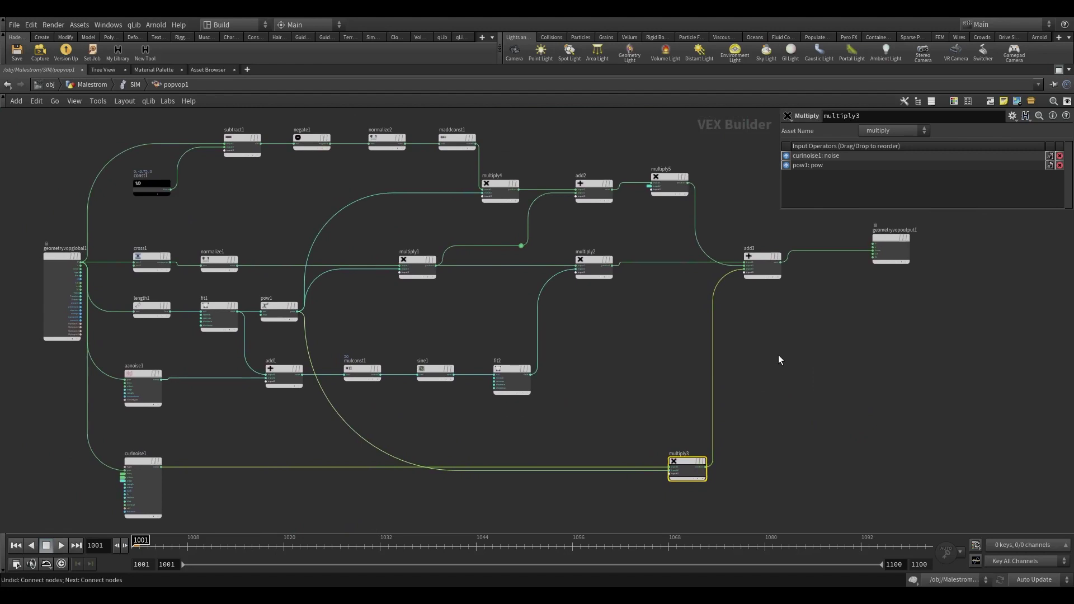
- Return to the SIM network in the split layout and set popvop1's Global Force to 3
left_click(1058, 70)
key("u")
scroll(731, 445, "down", 3)
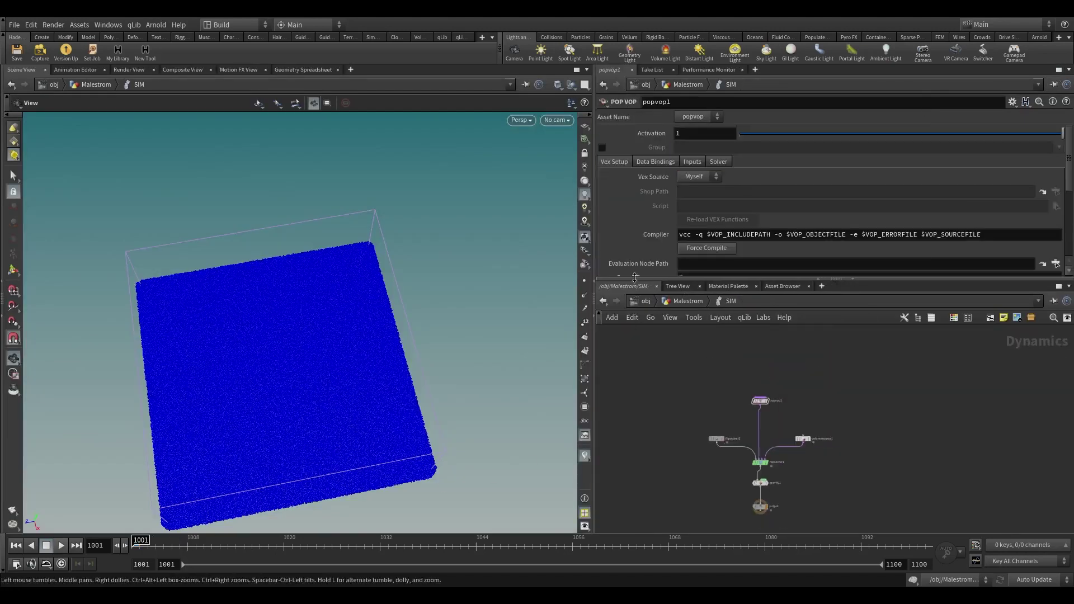
scroll(659, 257, "down", 5)
double_click(686, 217)
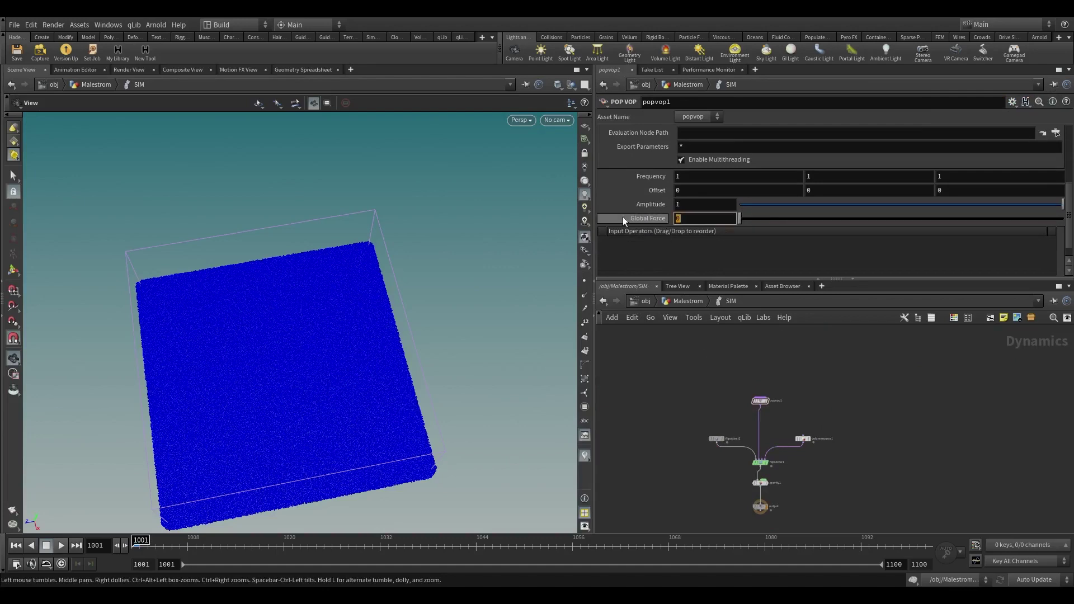
type("3")
key("Return")
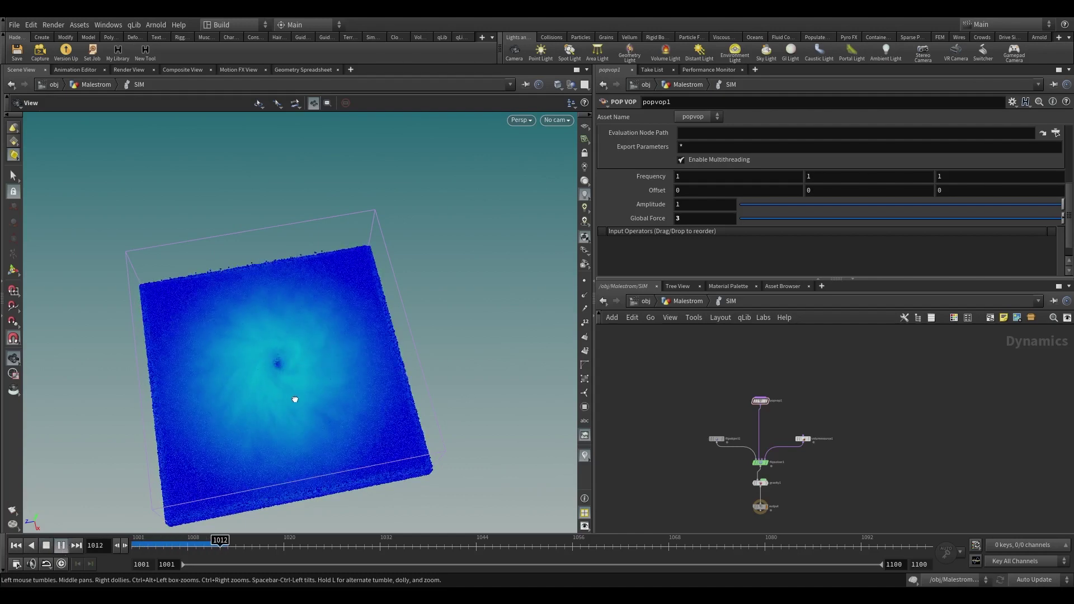
- Play the simulation, go to frame 1016 and examine the vortex up close and from several angles
left_click_drag(244, 367, 296, 447)
left_click(256, 545)
right_click_drag(302, 391, 343, 314)
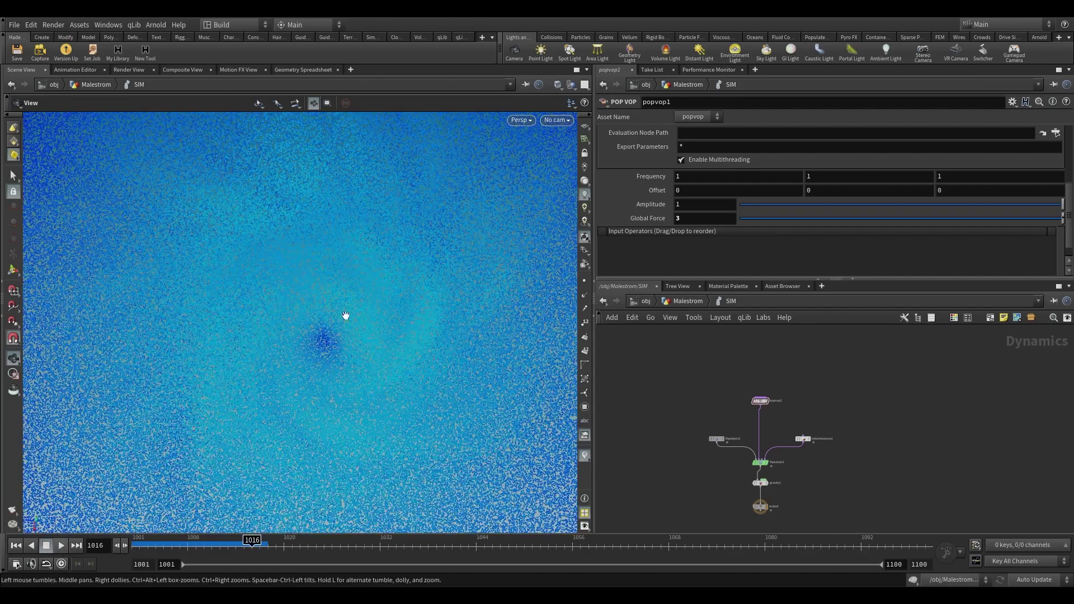
left_click_drag(343, 314, 305, 185)
right_click_drag(305, 335, 301, 433)
left_click_drag(307, 336, 336, 429)
right_click_drag(336, 429, 337, 321)
middle_click_drag(336, 334, 337, 410)
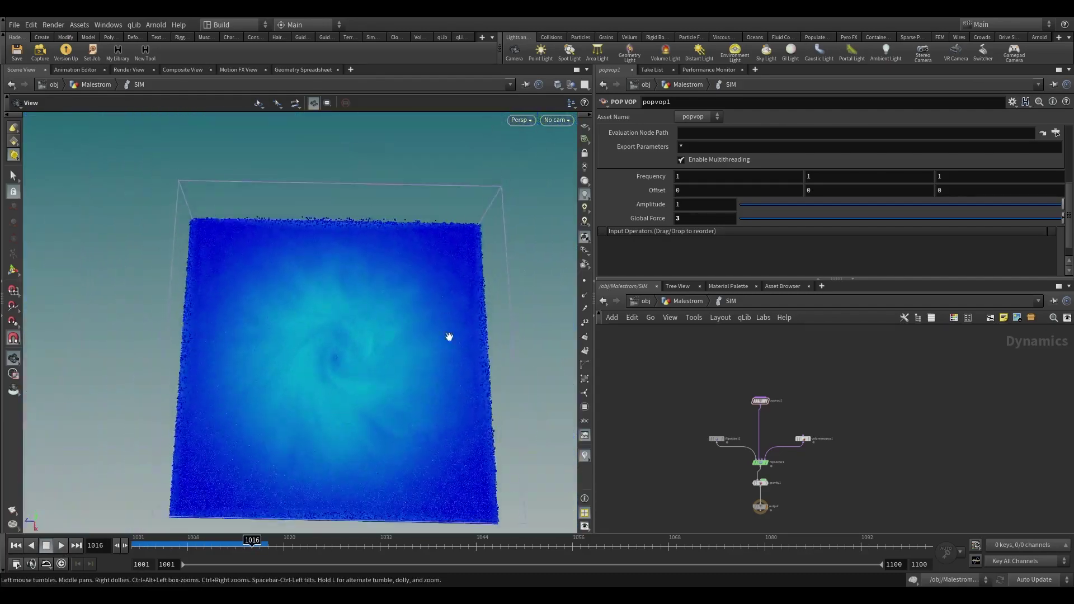
- Set popvop1's Amplitude to 2, replay the simulation from frame 1001 and scrub to frame 1019
left_click(704, 204)
type("2")
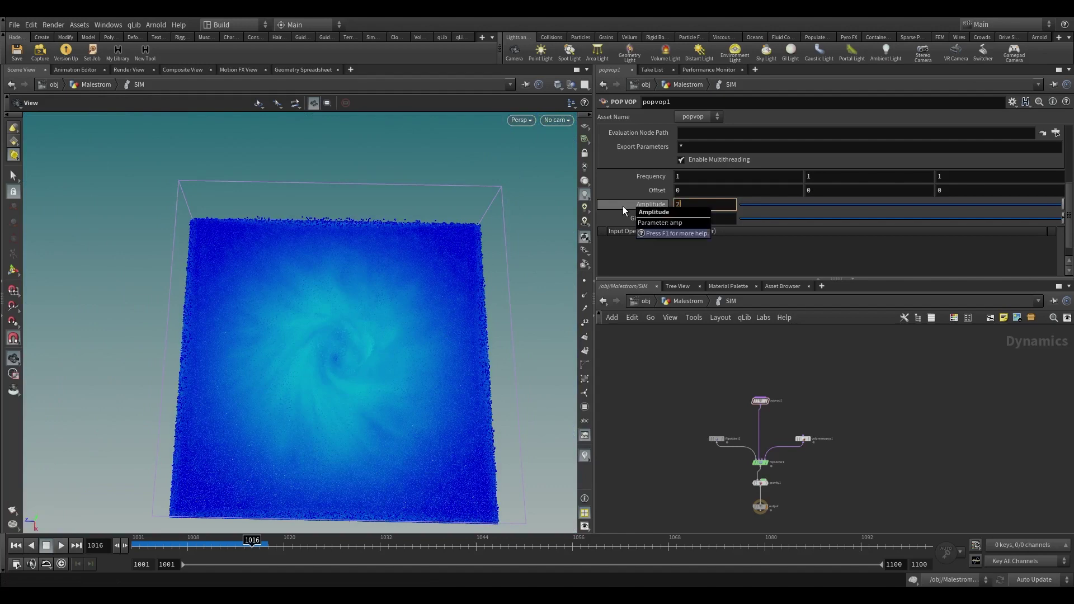
key("Return")
left_click(16, 545)
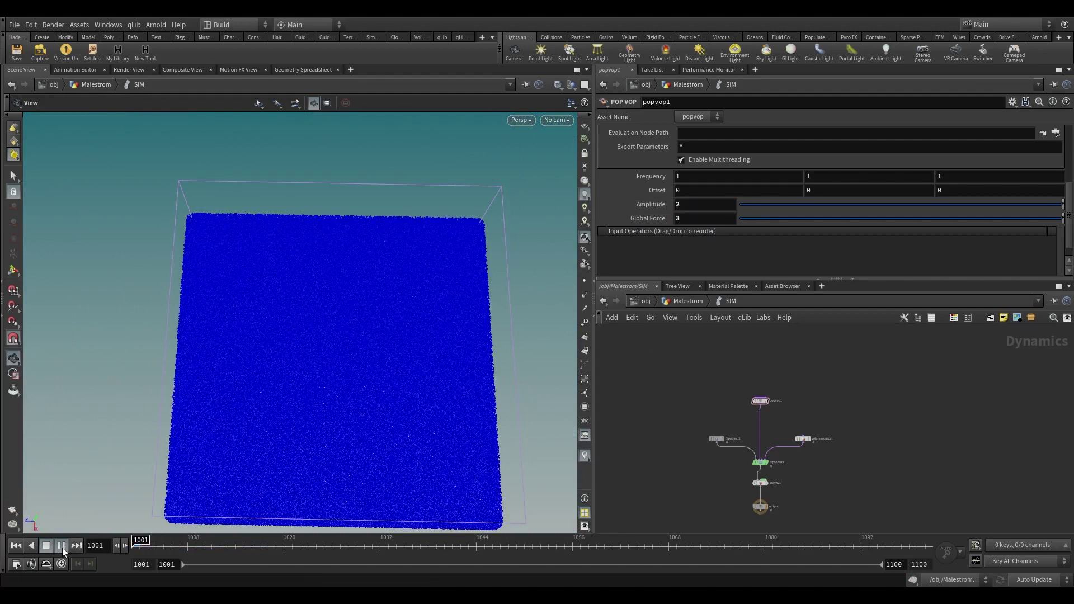
left_click(62, 546)
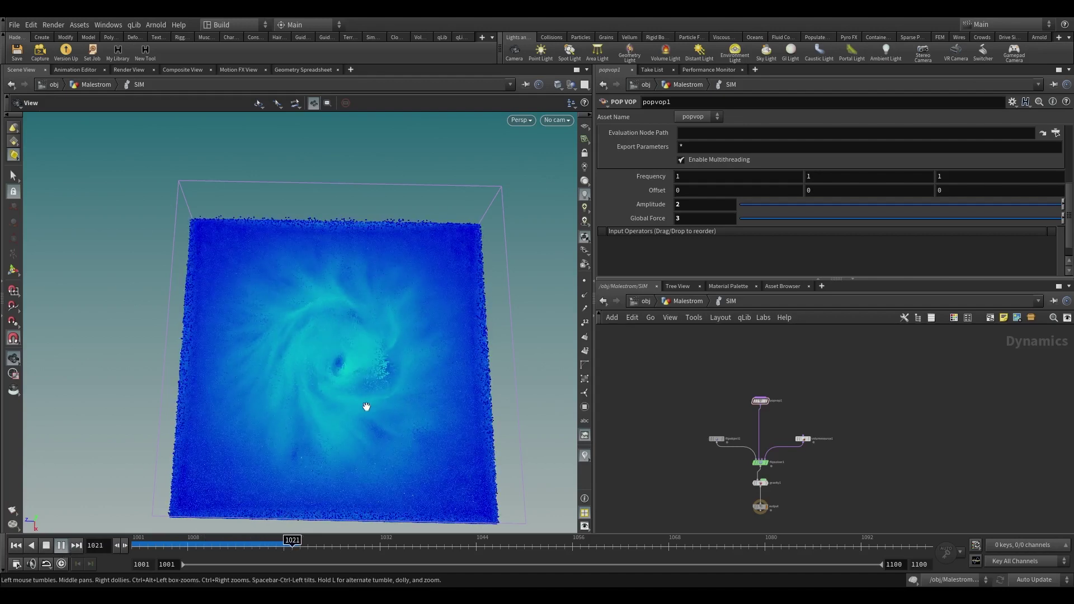
left_click_drag(178, 548, 277, 546)
- Set all three components of popvop1's Offset to the expression $T
type("$T")
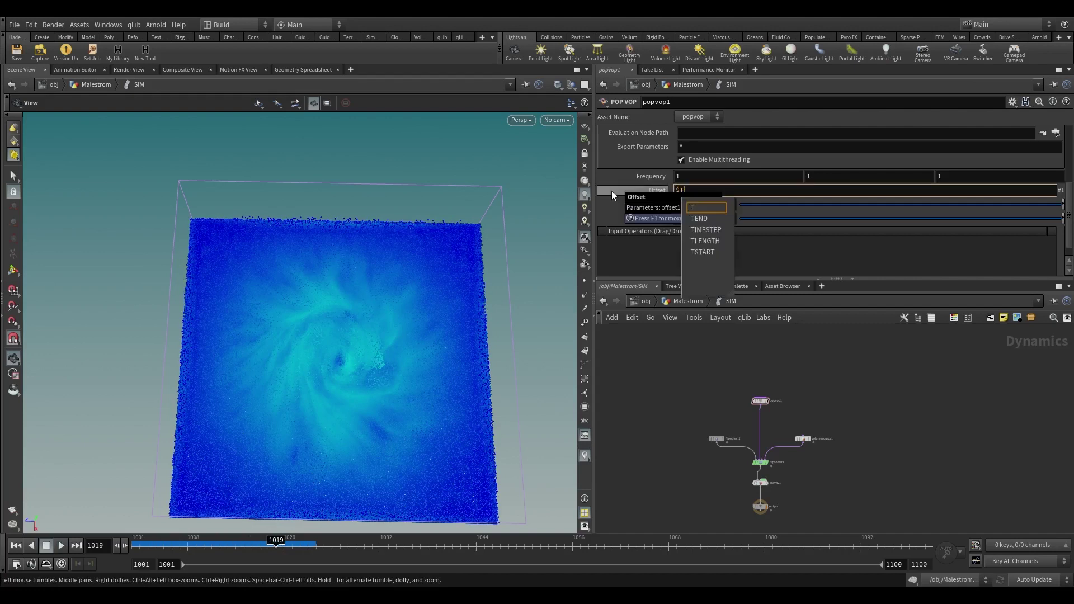
key("Tab")
type("$T")
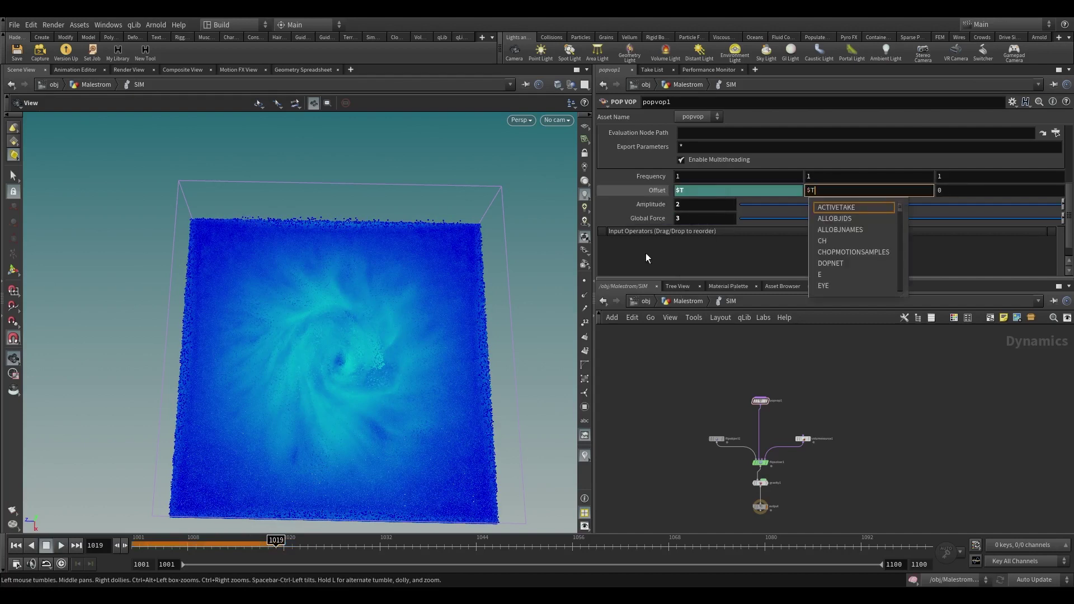
key("Tab")
type("$T")
key("Return")
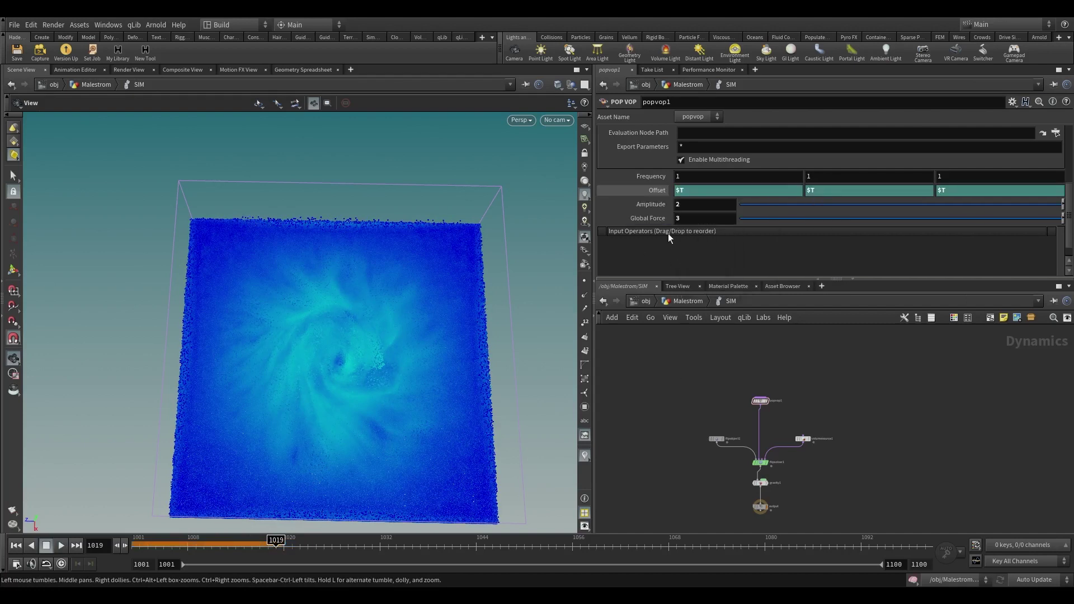
left_click(640, 189)
left_click(640, 189)
- Replay the simulation from the first frame and go to frame 1025 to examine the animated noise
left_click_drag(158, 544, 132, 545)
left_click(56, 547)
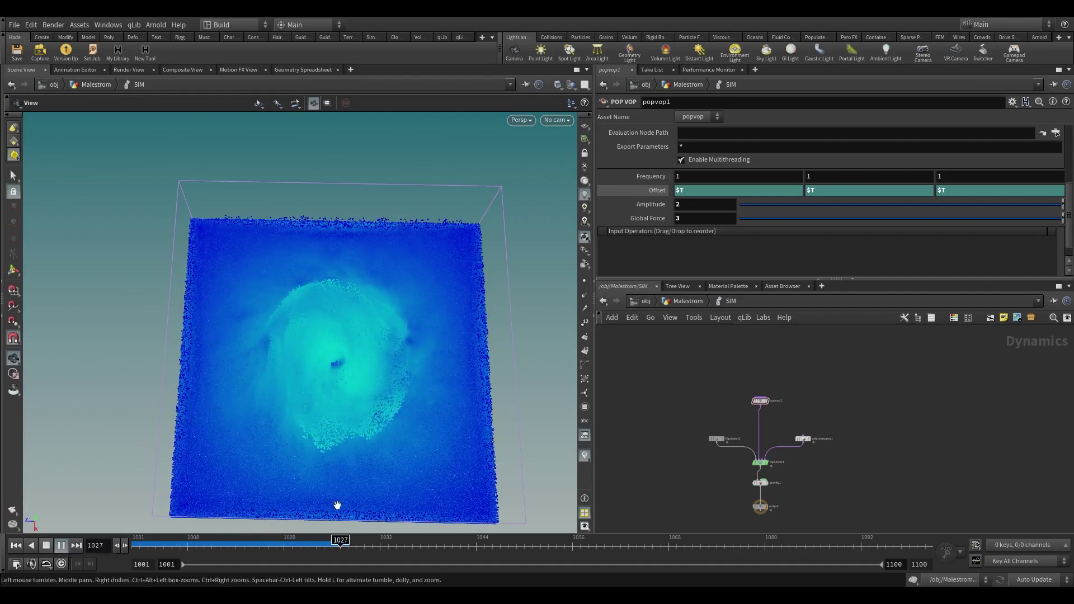
left_click(325, 540)
- Set all three components of popvop1's Frequency to 3
type("3")
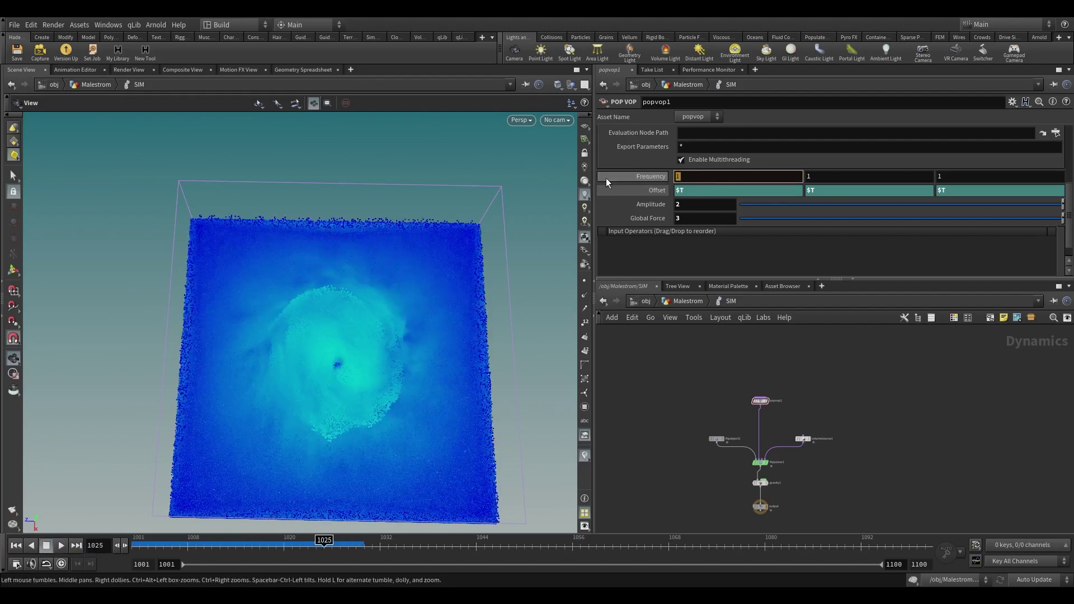
key("Tab")
type("3")
key("Tab")
type("3")
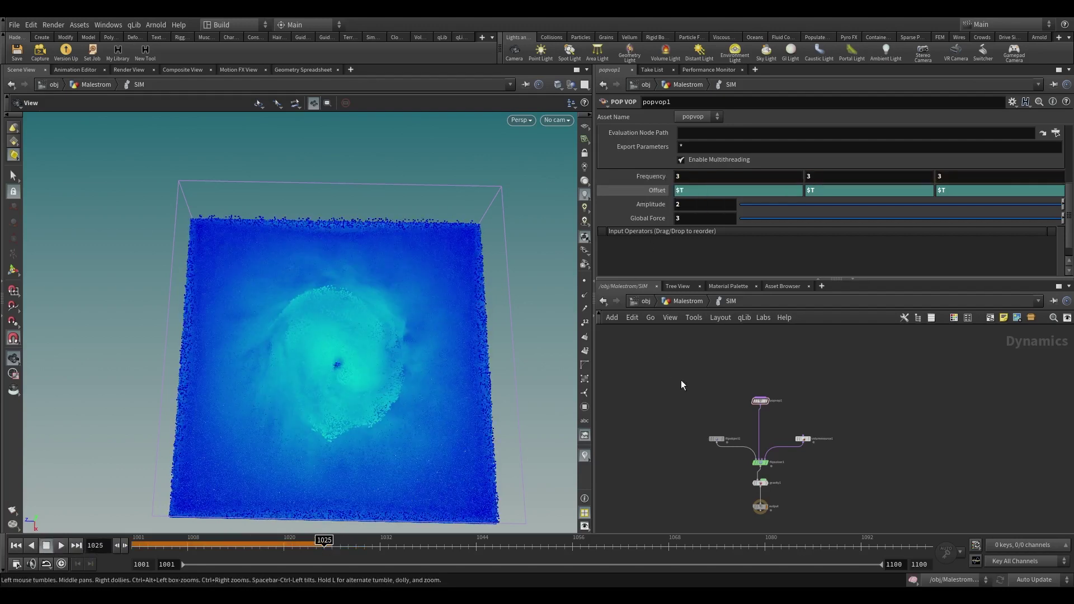
- Set flipobject1's Particle Separation to 0.05 and replay the simulation from the first frame
scroll(727, 406, "up", 5)
left_click(694, 409)
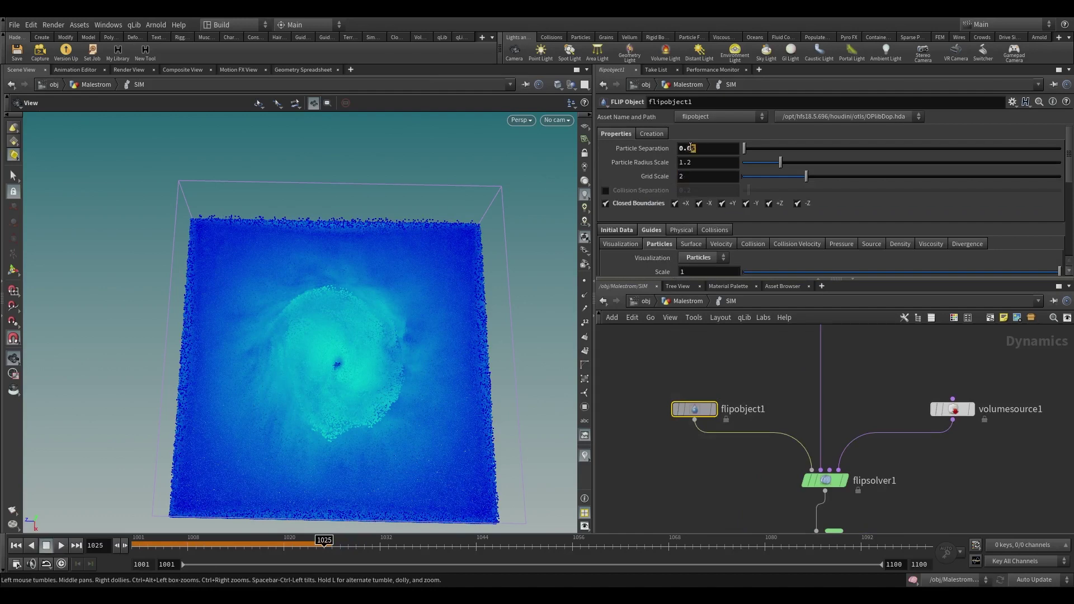
type("5")
key("Return")
left_click(16, 546)
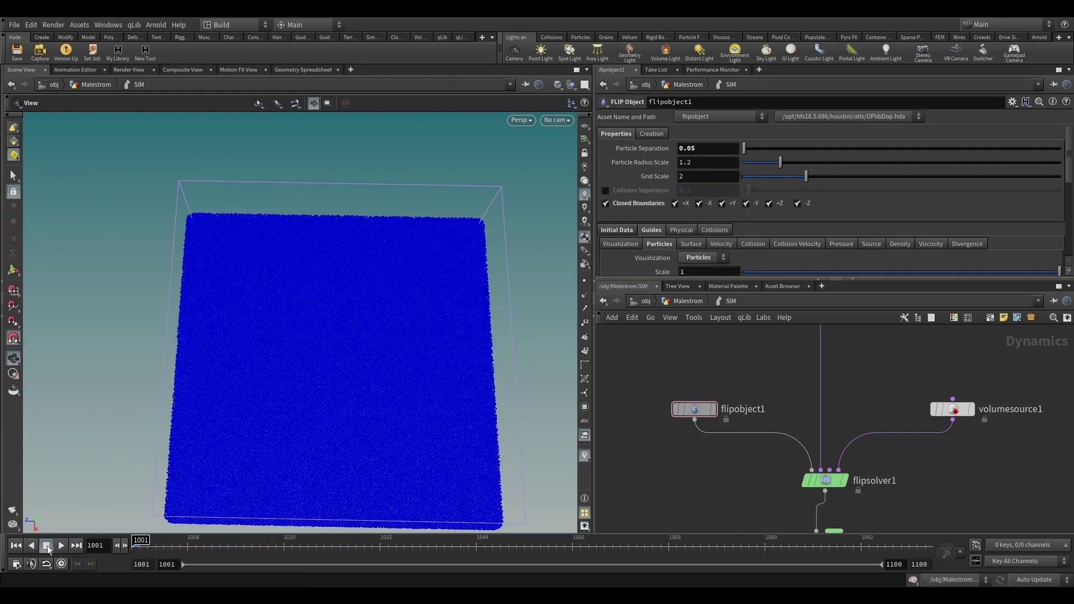
left_click(61, 546)
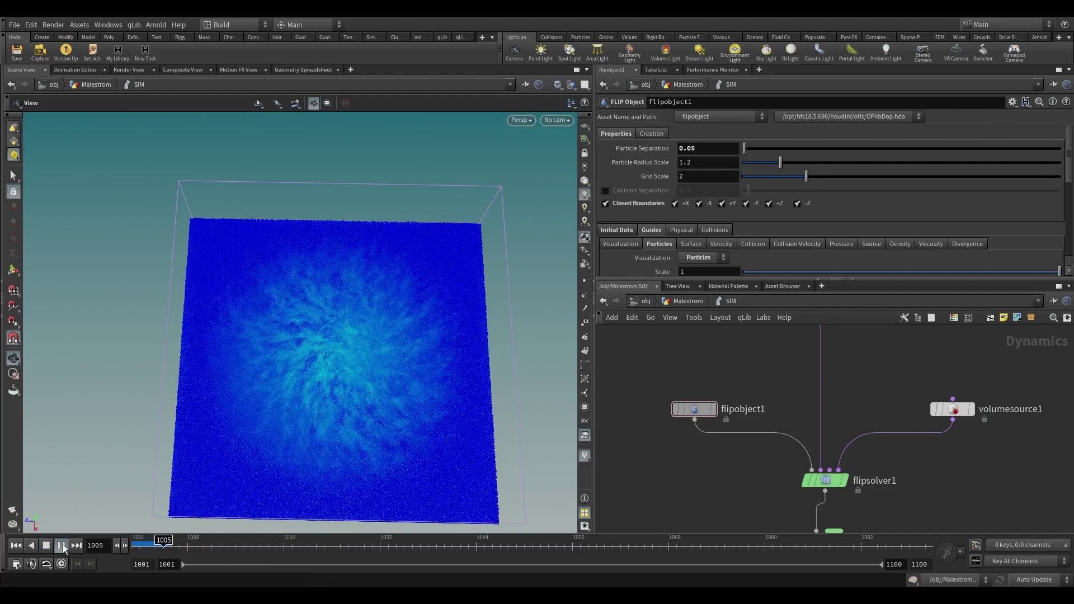
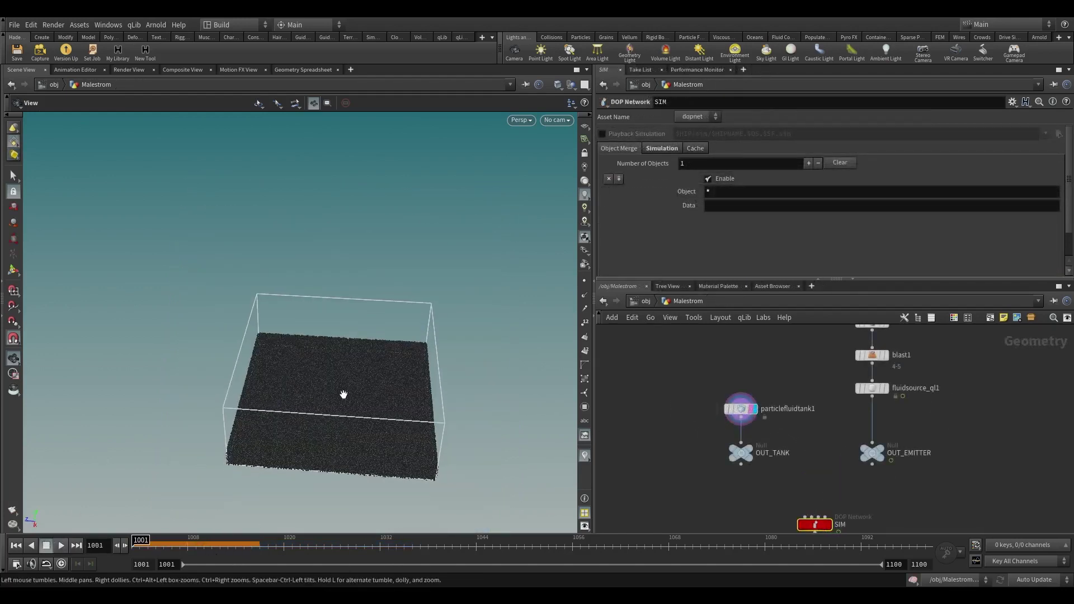
- Display the SIM network's output in the Malestrom geometry network and play it briefly
left_click_drag(344, 395, 346, 414)
scroll(772, 436, "up", 4)
middle_click_drag(822, 520, 791, 353)
left_click(785, 334)
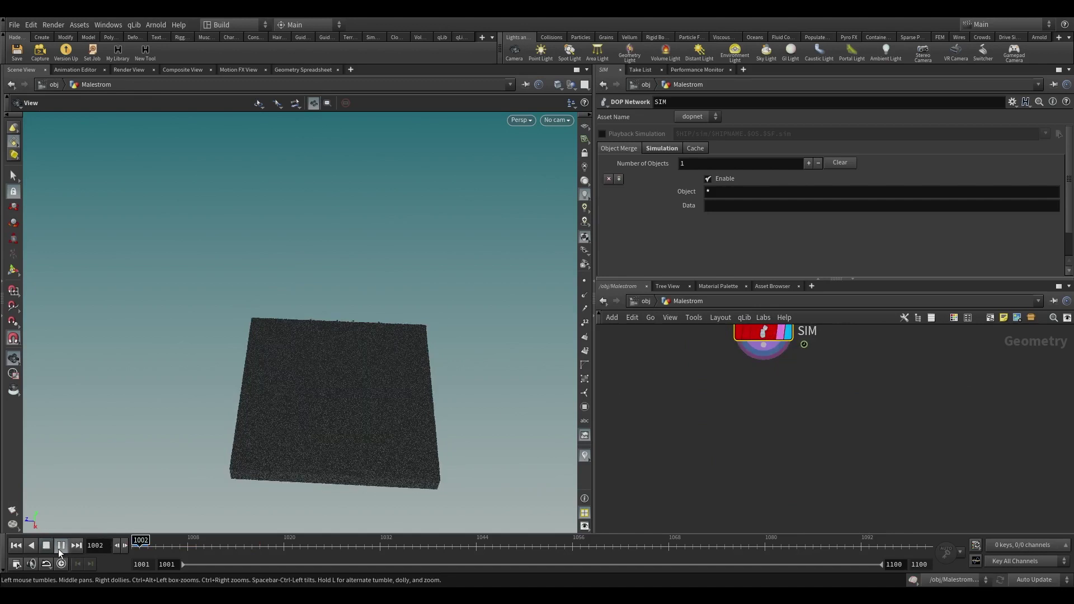
- Add a Bound node below OUT_EMITTER and feed it from OUT_EMITTER
scroll(706, 441, "down", 3)
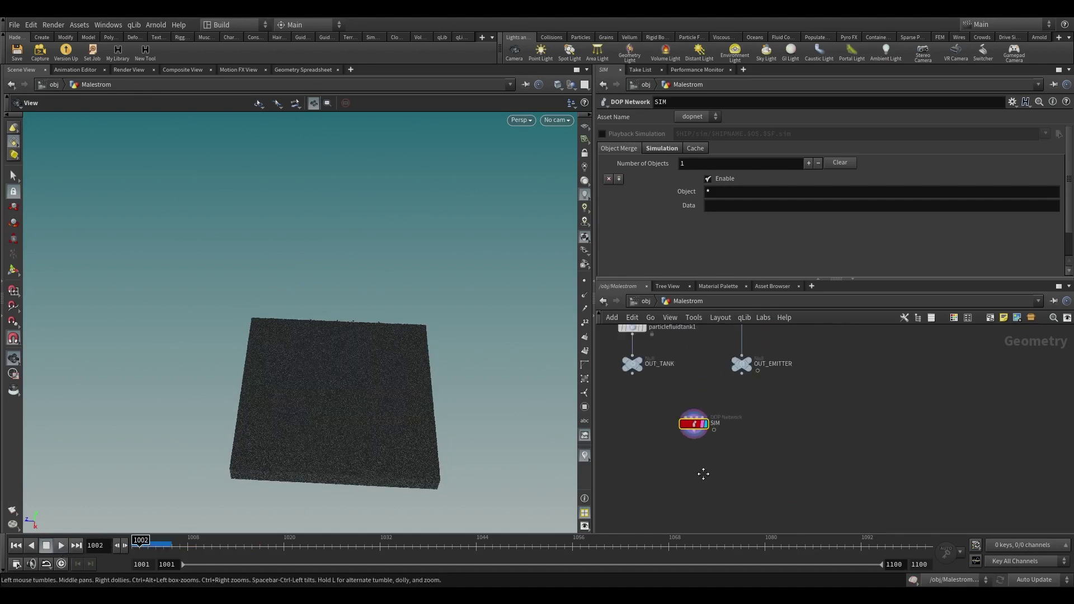
key("Tab")
type("bound")
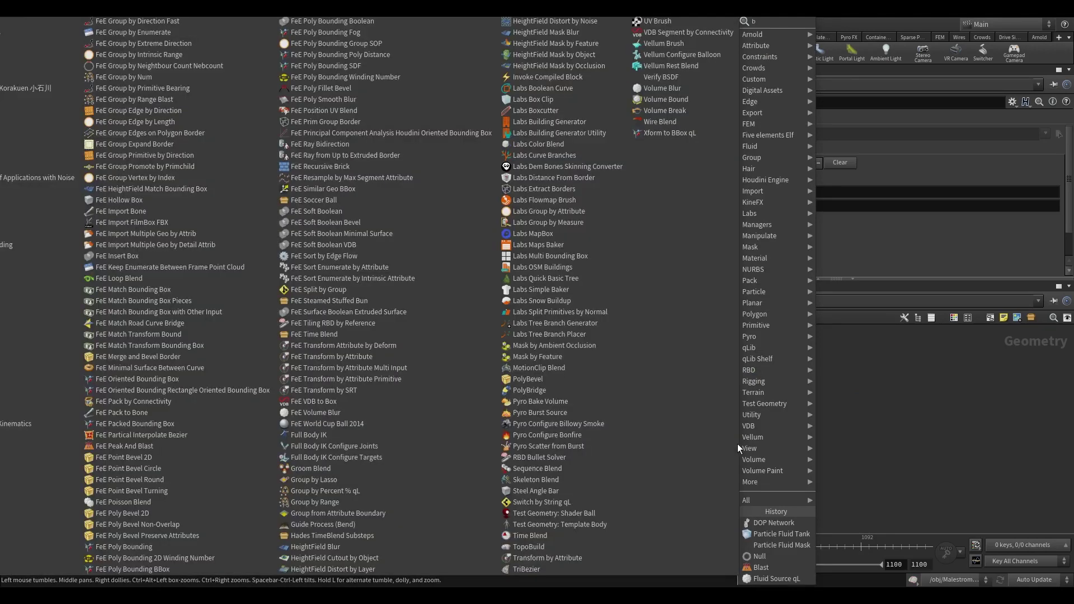
key("Return")
left_click(737, 444)
left_click_drag(751, 445, 754, 461)
left_click_drag(650, 251, 618, 250)
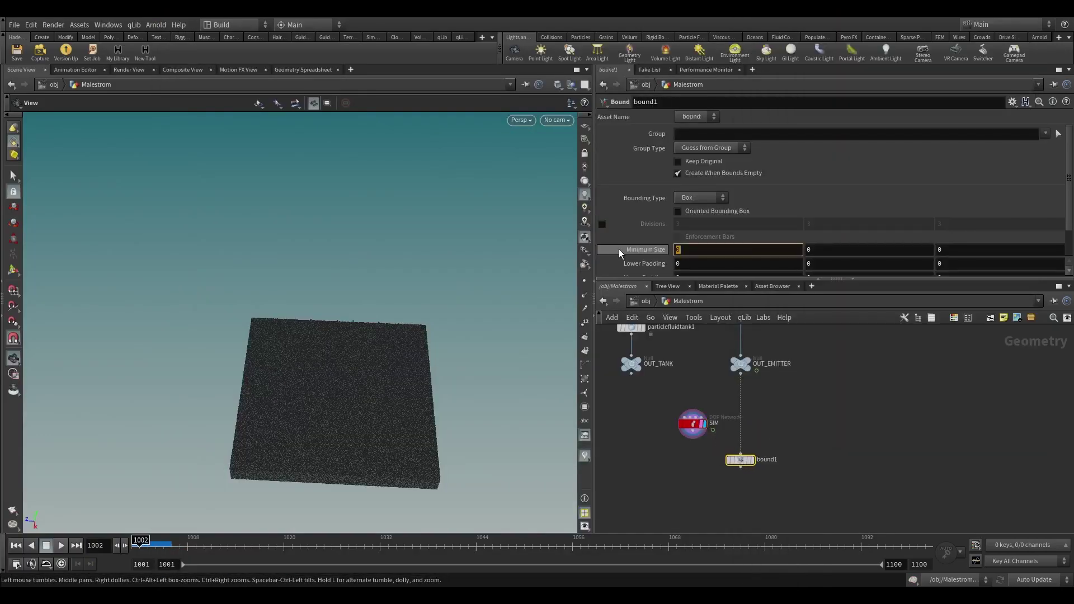
type("--1")
type(".5")
right_click(699, 250)
left_click(731, 332)
right_click(685, 268)
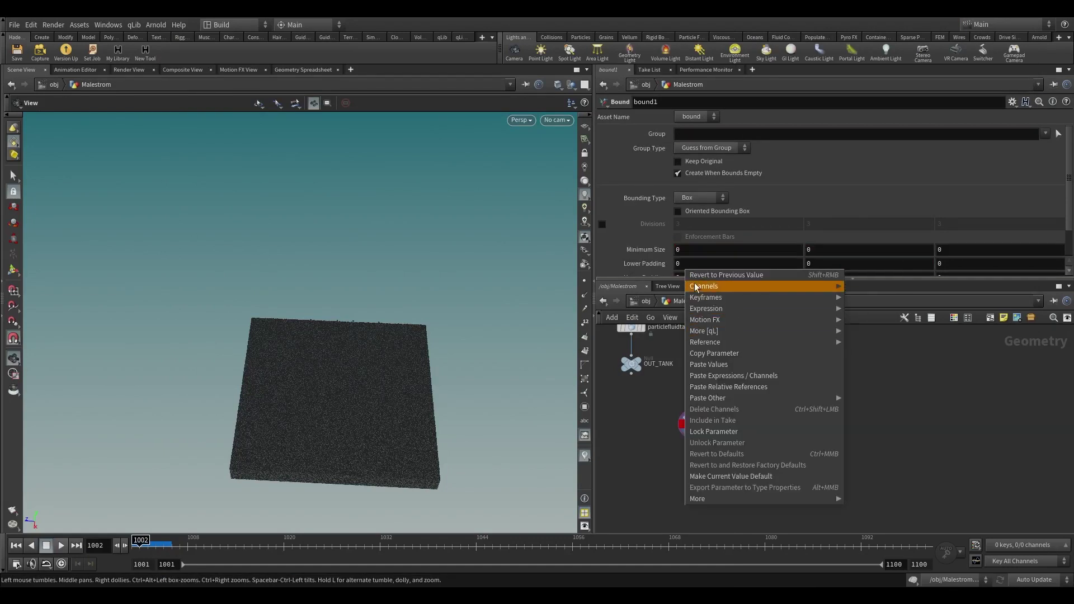
left_click(621, 249)
scroll(666, 253, "down", 2)
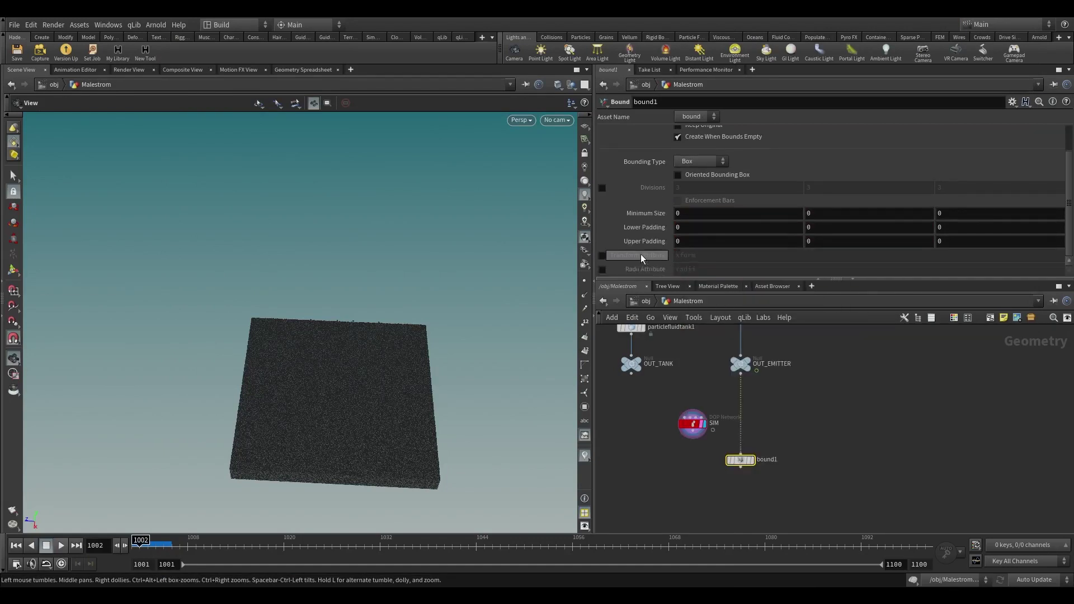
- Set the X component of bound1's Lower Padding to -1.5
left_click(684, 228)
key("BackSpace")
type("-1.")
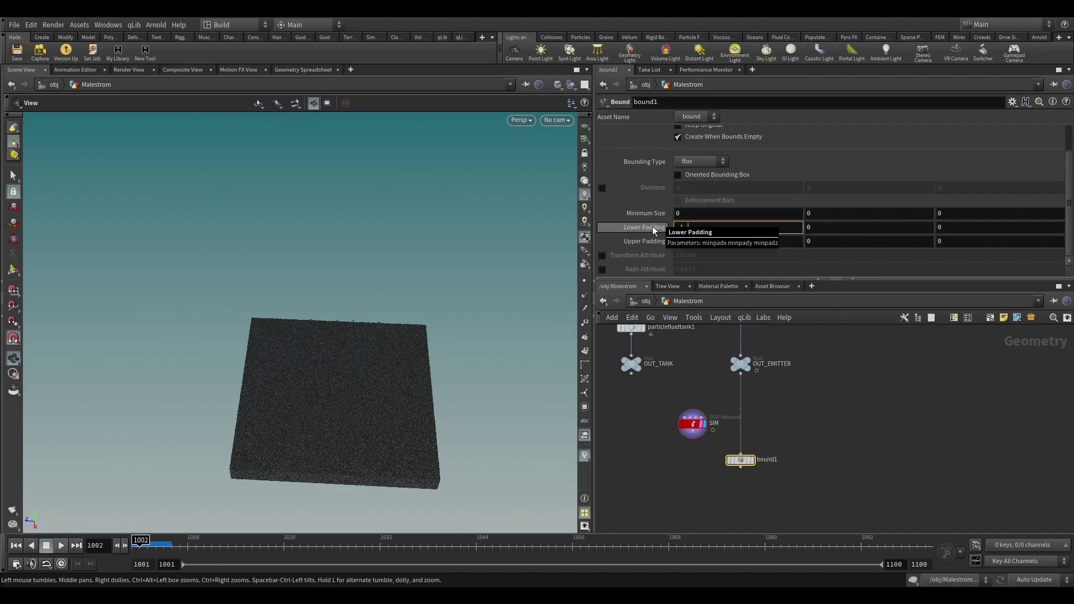
type("6")
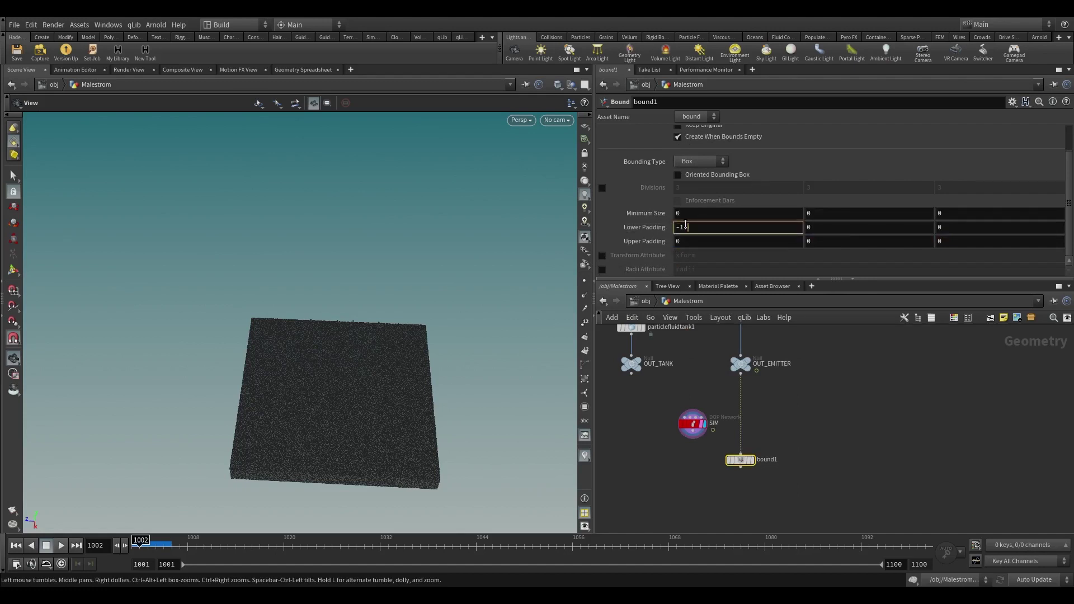
right_click(687, 227)
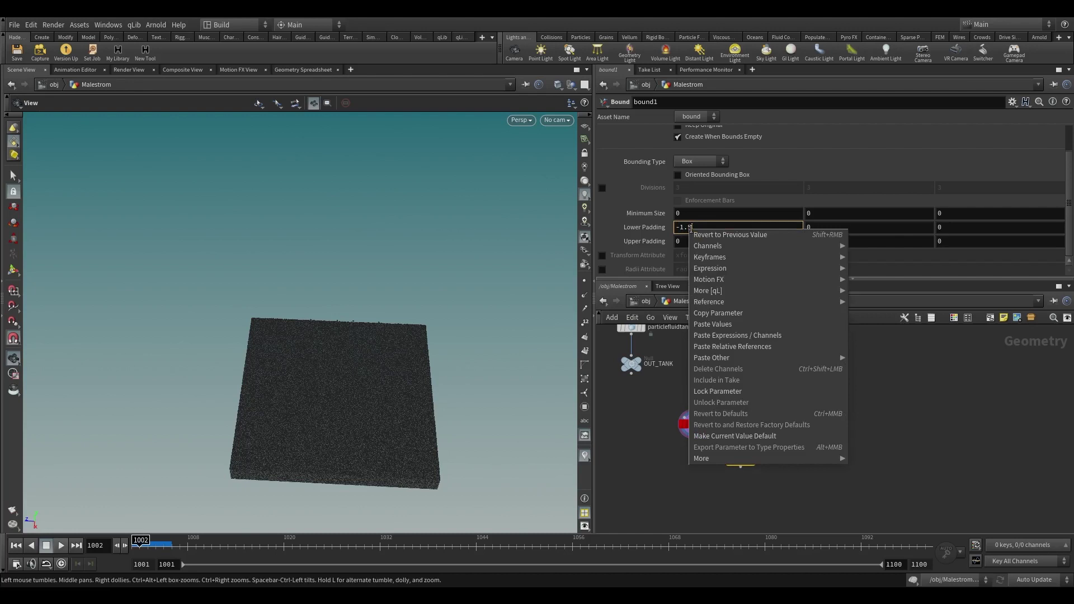
left_click(723, 319)
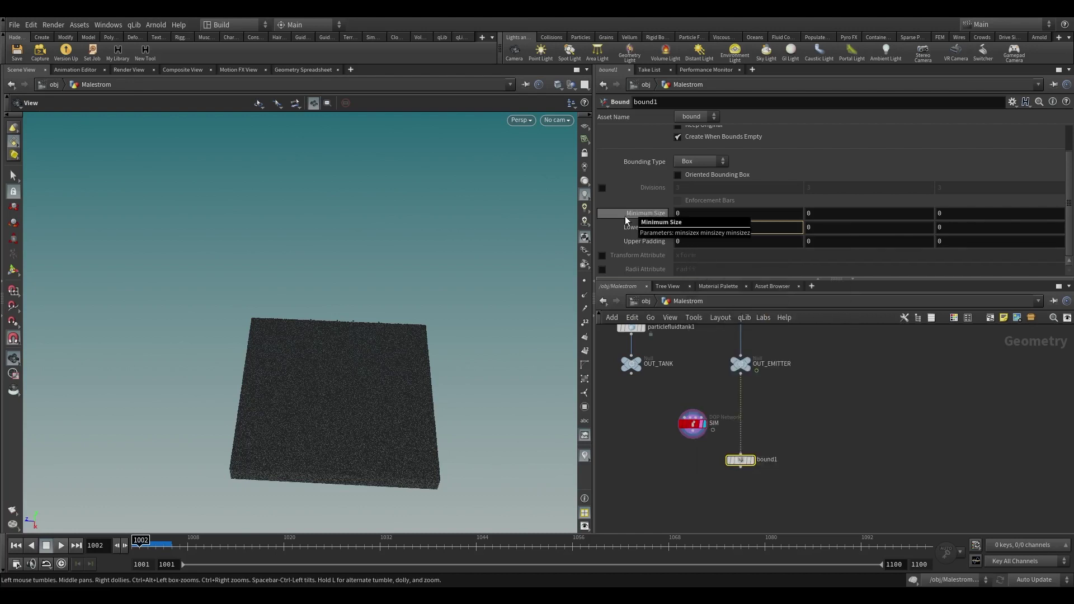
left_click(702, 229)
type("-1.5")
- Link bound1's X Upper Padding and both Z paddings to the X Lower Padding by relative reference
right_click(702, 228)
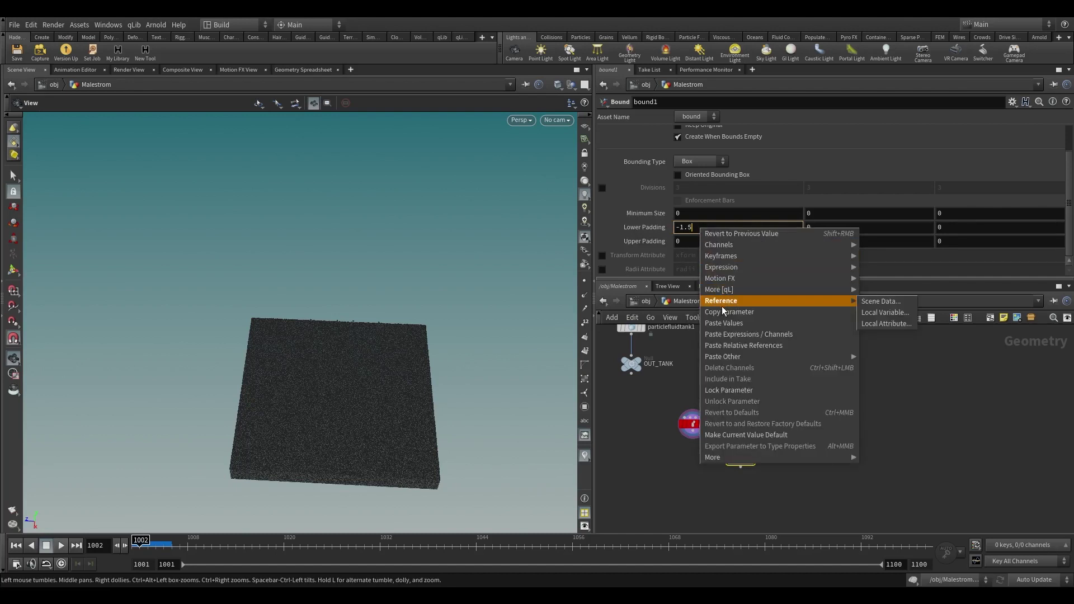
left_click(722, 312)
right_click(696, 243)
left_click(737, 362)
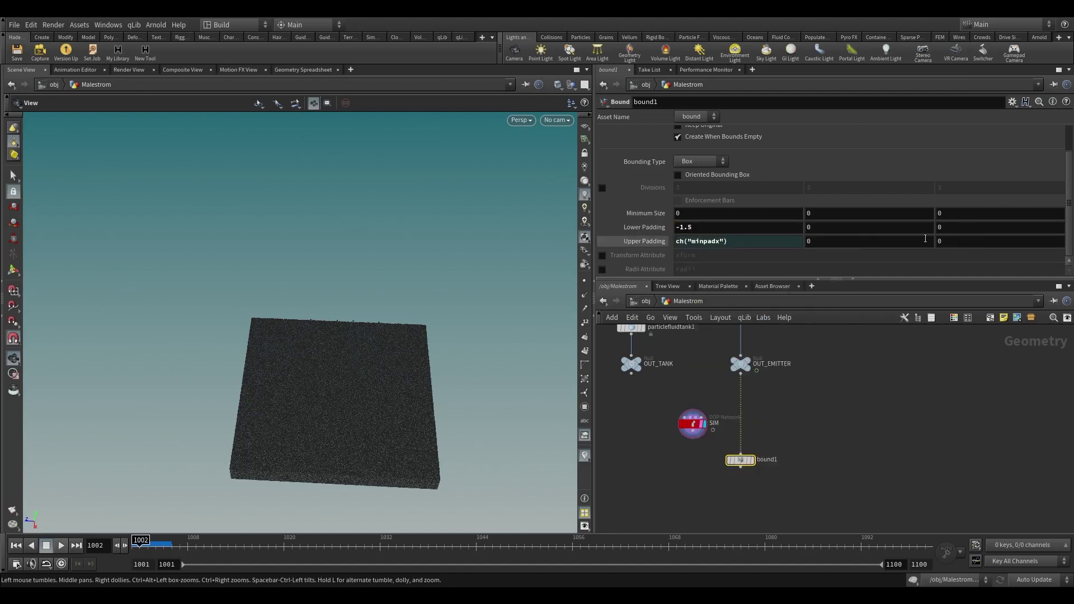
right_click(949, 227)
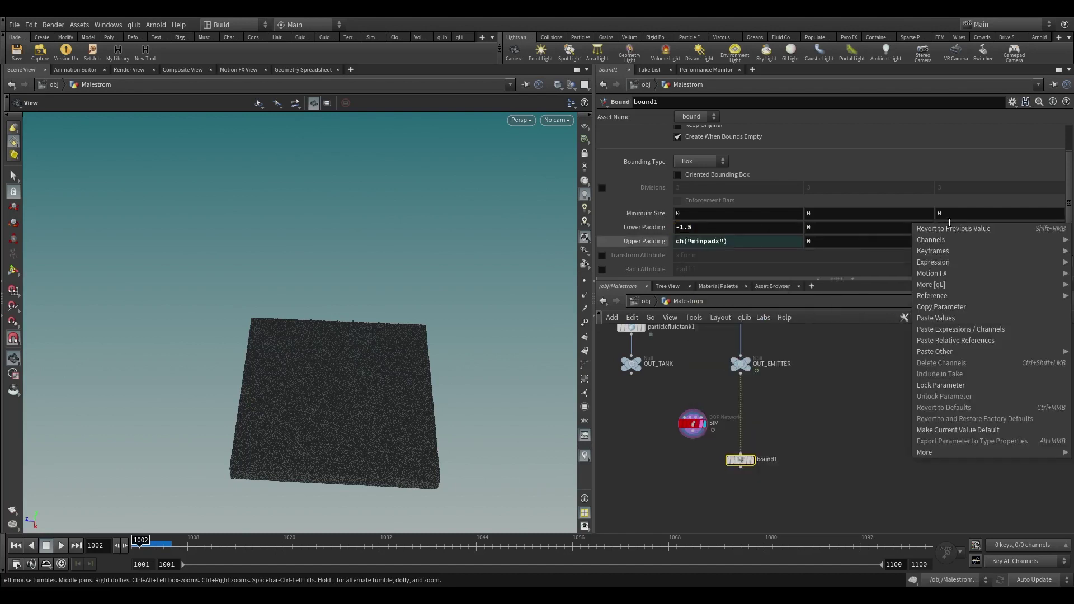
left_click(954, 340)
right_click(954, 242)
left_click(958, 361)
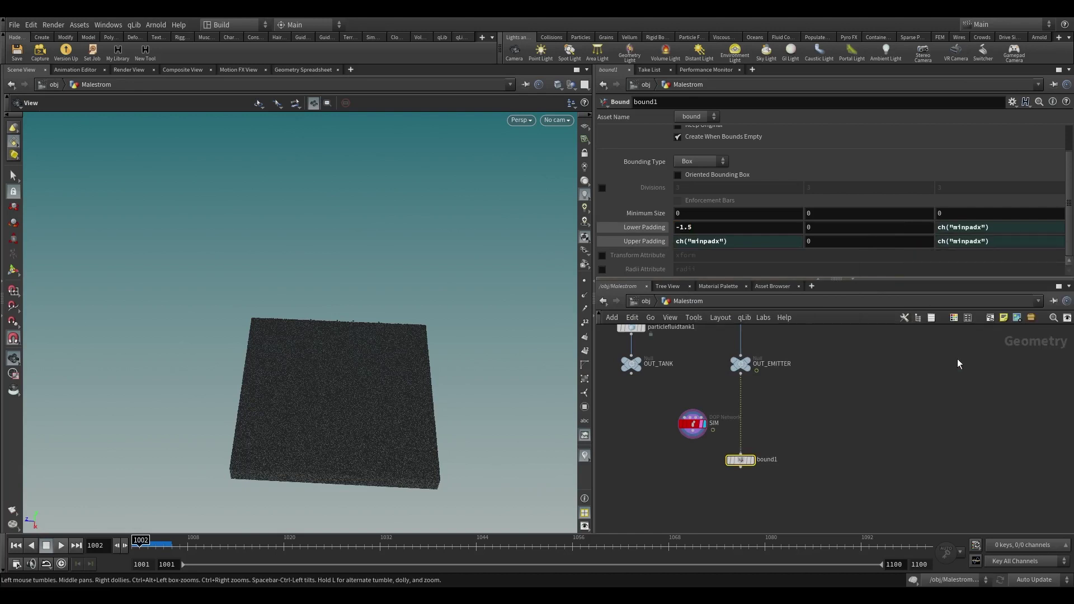
- Link bound1's Y Upper Padding to its Y Lower Padding, and set the Y Lower Padding to 10
right_click(819, 230)
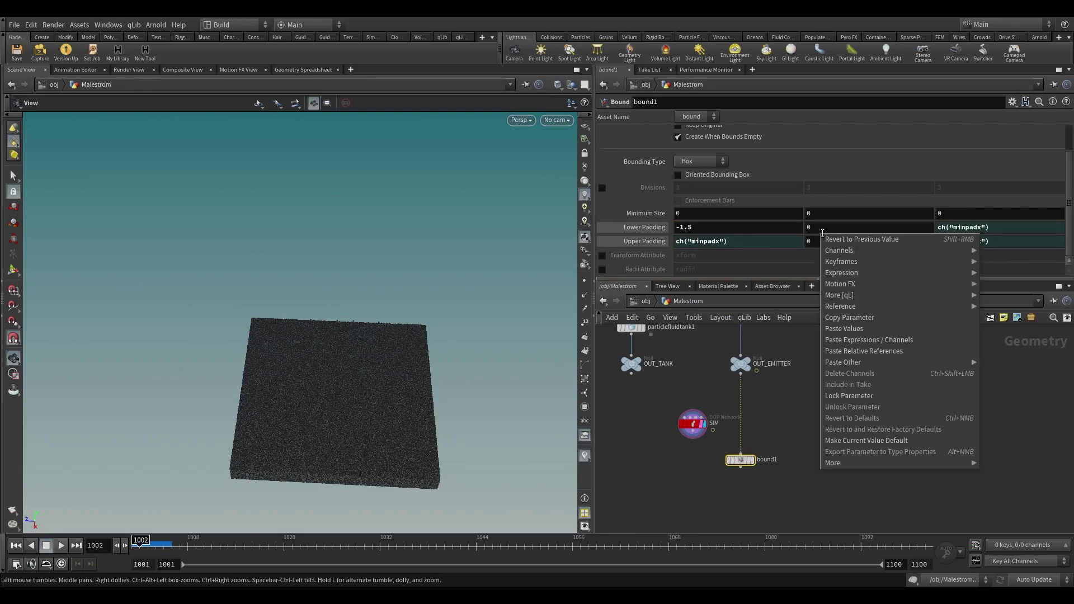
left_click(848, 318)
right_click(825, 245)
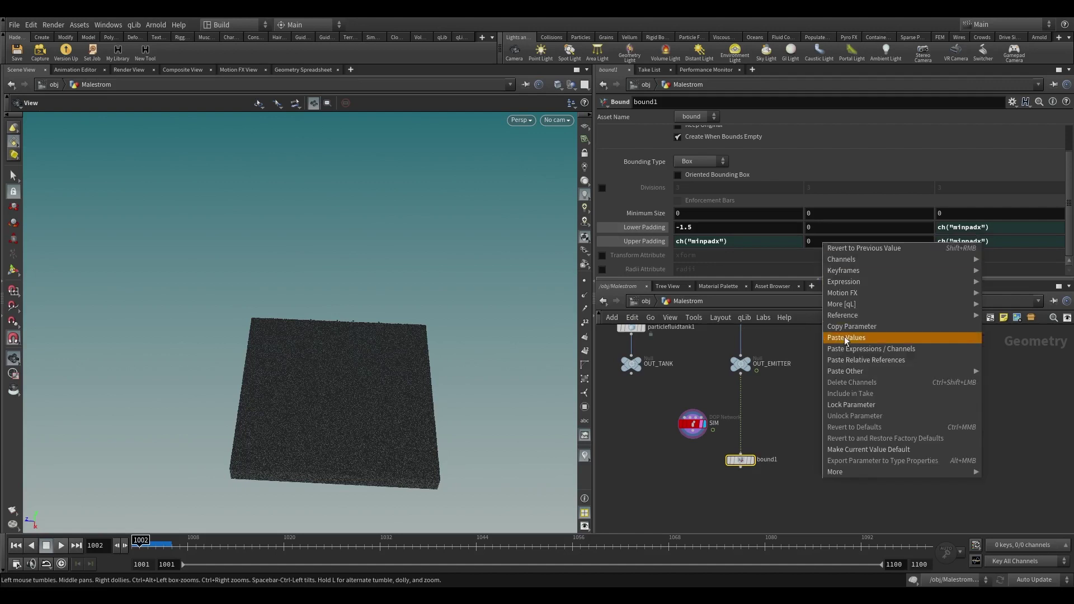
left_click(855, 361)
left_click(781, 227)
type("1")
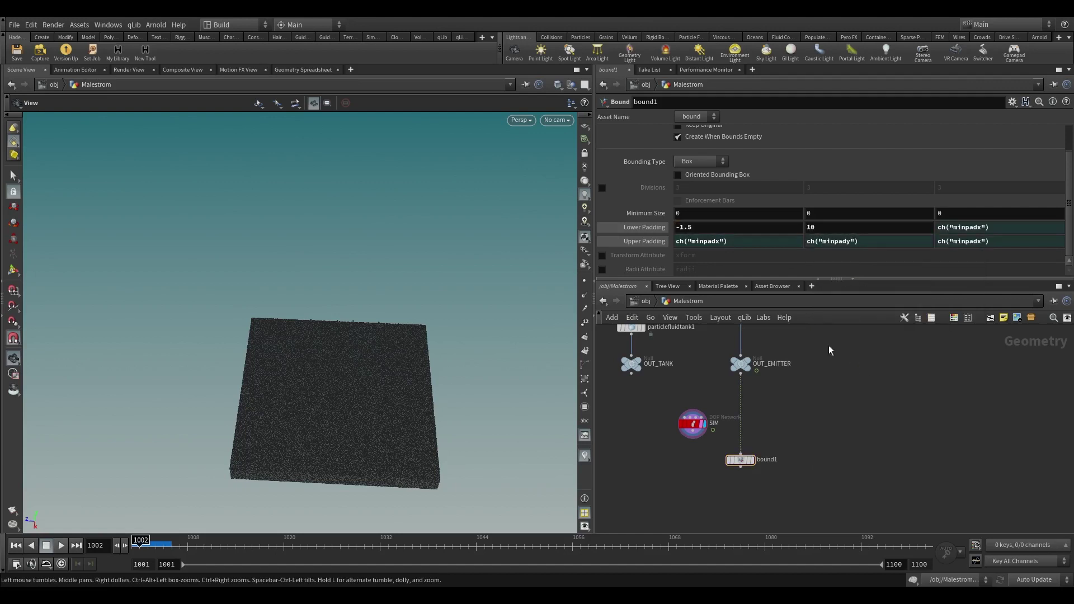
left_click(641, 226)
left_click(643, 240)
- Add a Group Create node below SIM, wiring SIM into its first input and bound1 in as the bounding object
scroll(784, 414, "down", 3)
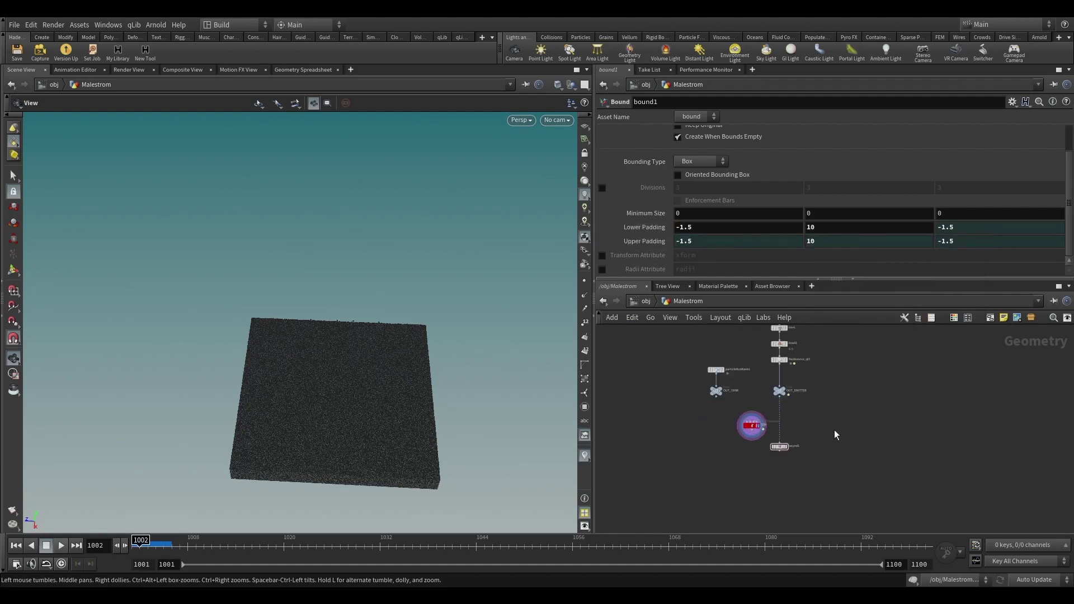
scroll(773, 394, "up", 3)
scroll(747, 401, "up", 2)
left_click(784, 474)
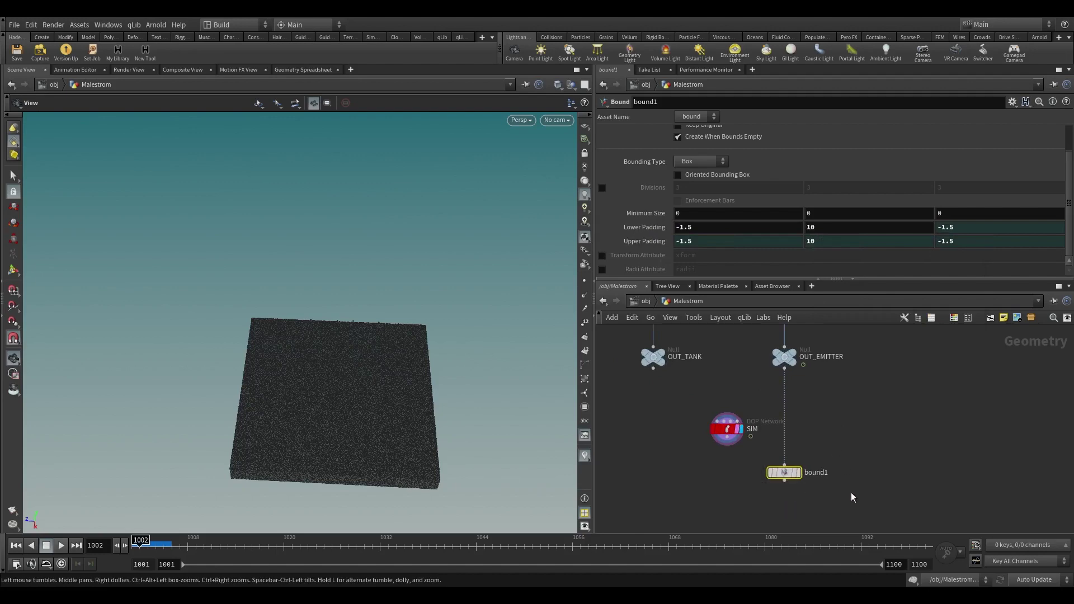
middle_click_drag(748, 522, 789, 413)
key("Tab")
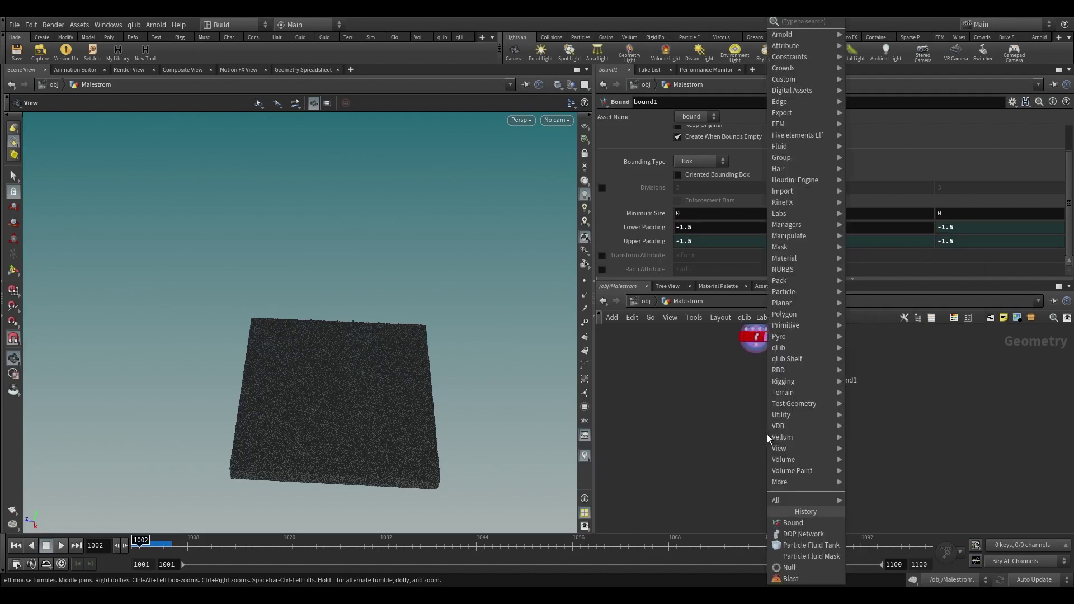
type("gr")
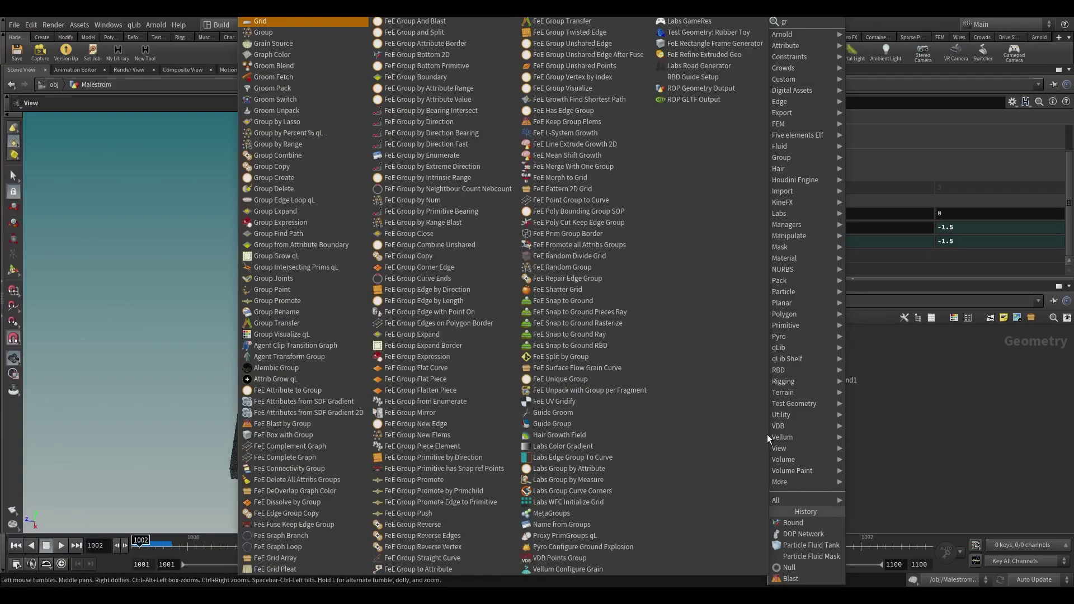
type("cre")
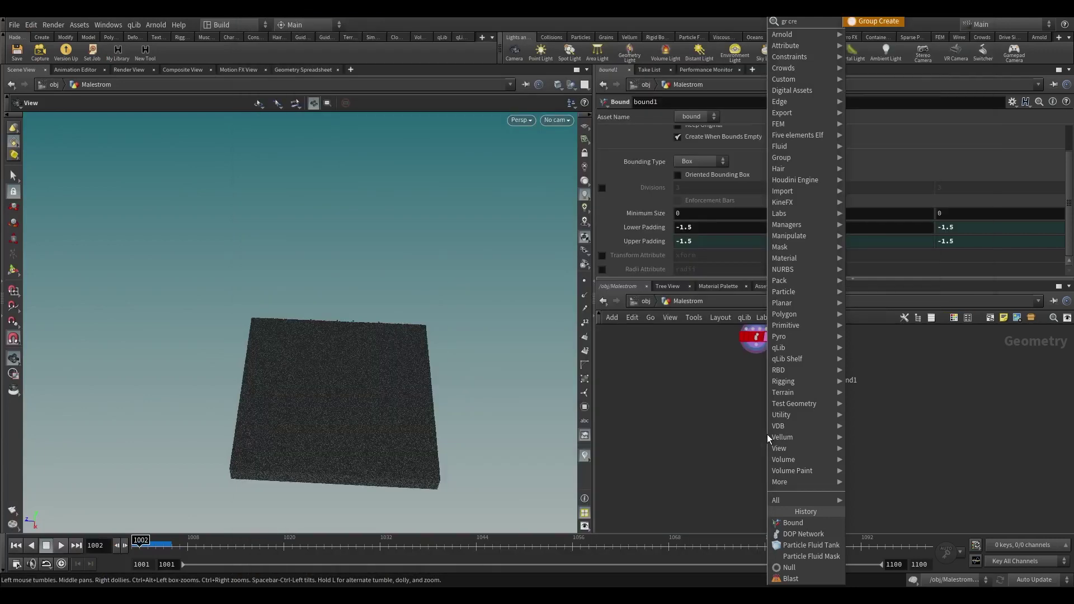
key("Return")
left_click(764, 424)
left_click_drag(756, 350, 757, 421)
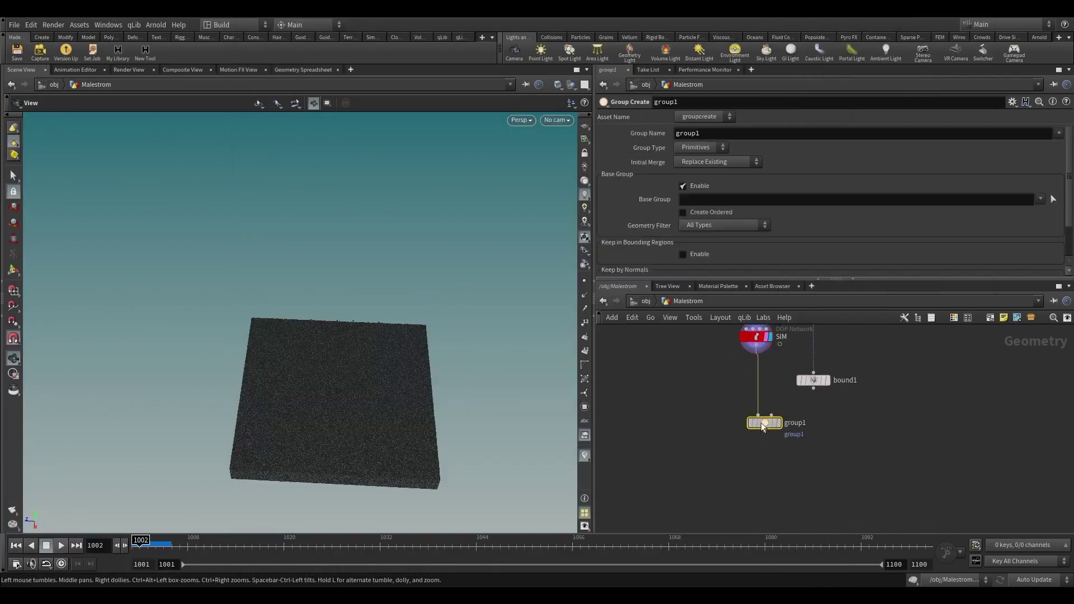
left_click_drag(813, 388, 777, 423)
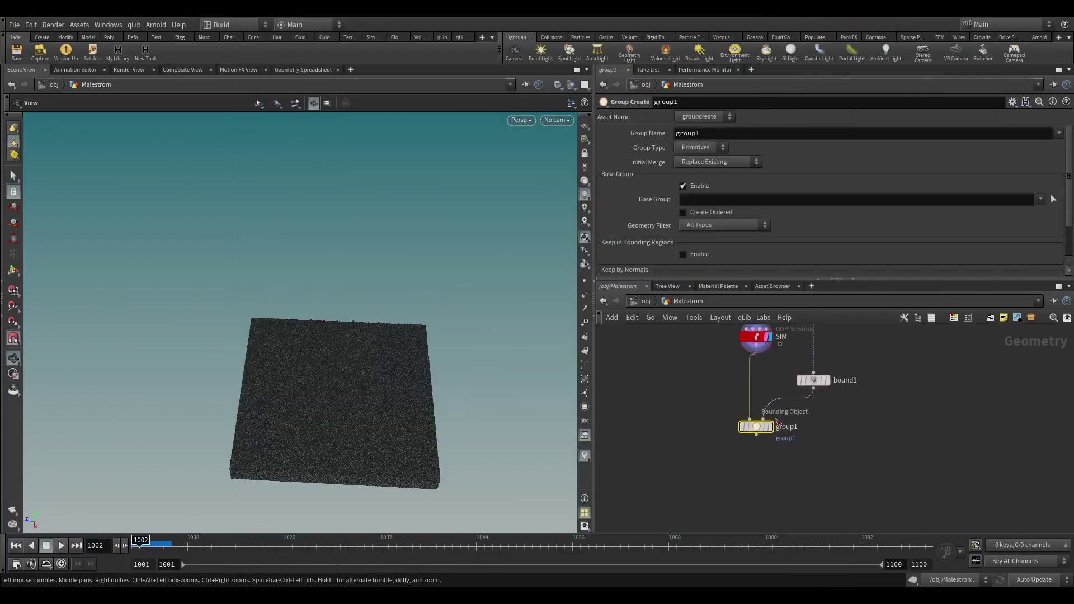
- Make group1 a Points group without a base group, kept in bounding regions by Bounding Object (points or vertices only)
left_click(699, 147)
left_click(696, 162)
left_click(693, 187)
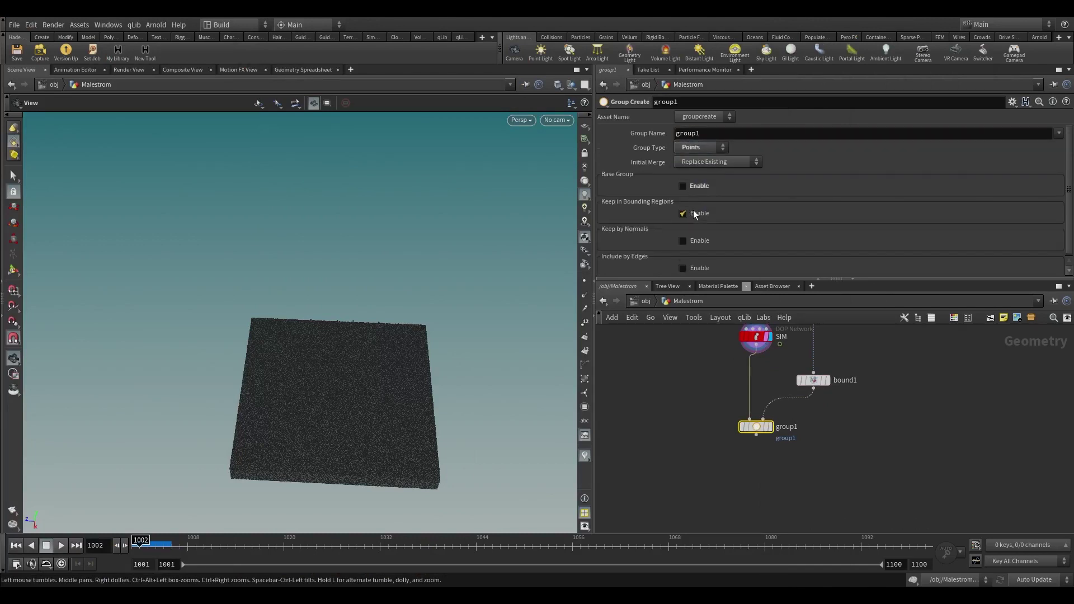
left_click(749, 226)
left_click(738, 257)
- Display group1 and examine the grouped points against the tank's border up close and from several angles
scroll(768, 435, "up", 3)
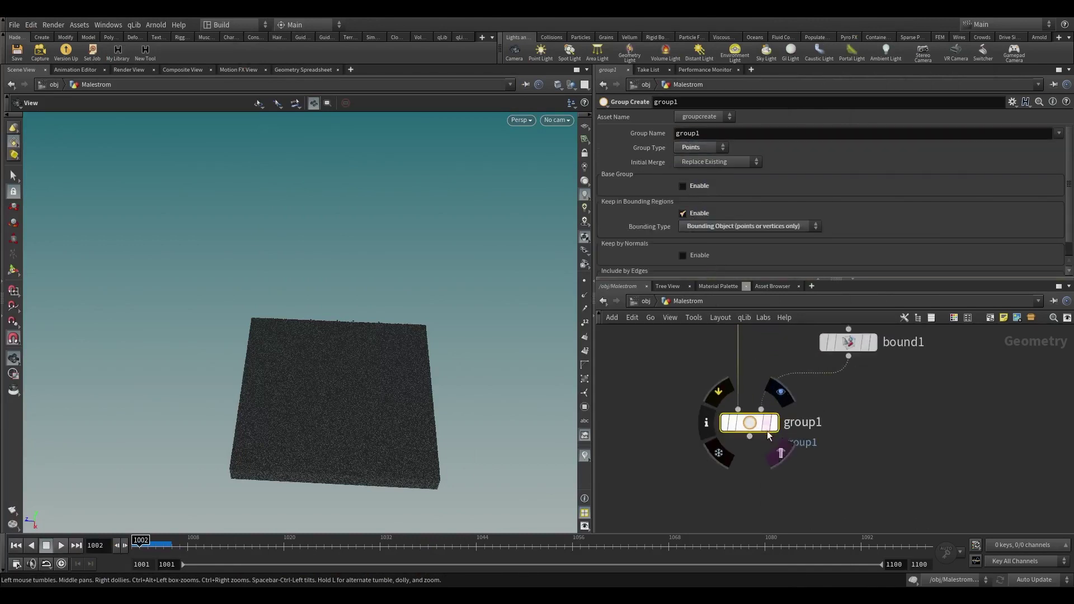
left_click(767, 431)
left_click(775, 424)
left_click_drag(418, 435, 404, 468)
right_click_drag(404, 469, 346, 387)
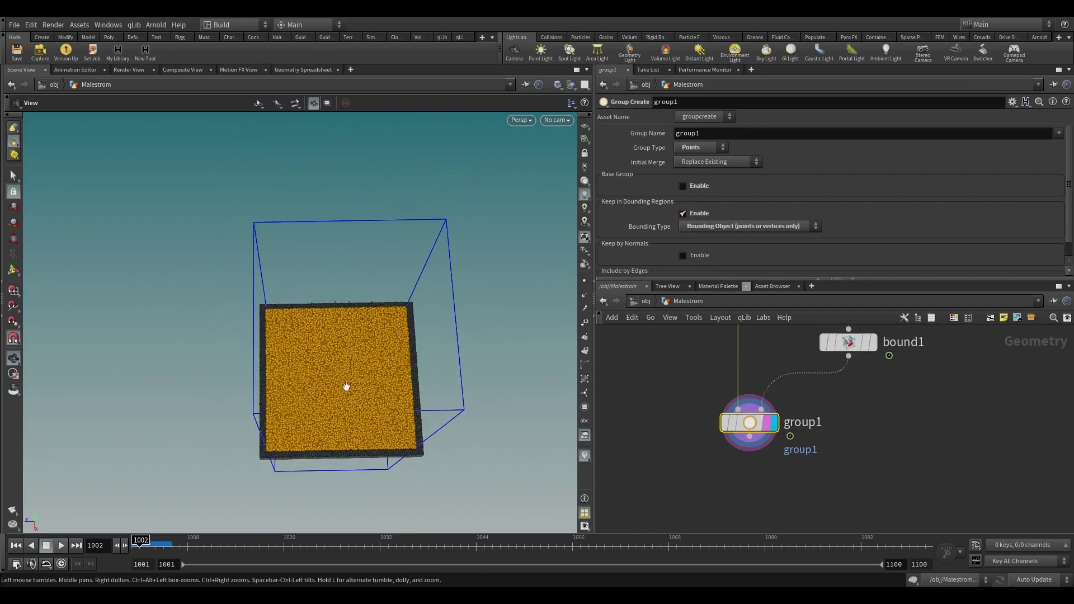
left_click_drag(347, 386, 416, 456)
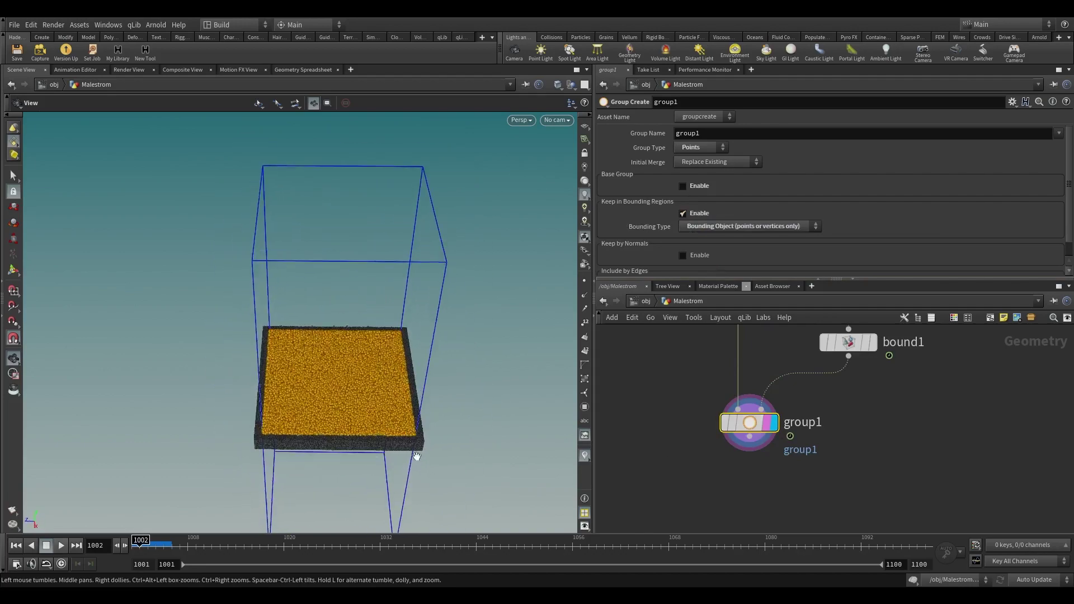
right_click_drag(417, 456, 434, 241)
right_click_drag(404, 359, 436, 192)
scroll(762, 405, "down", 1)
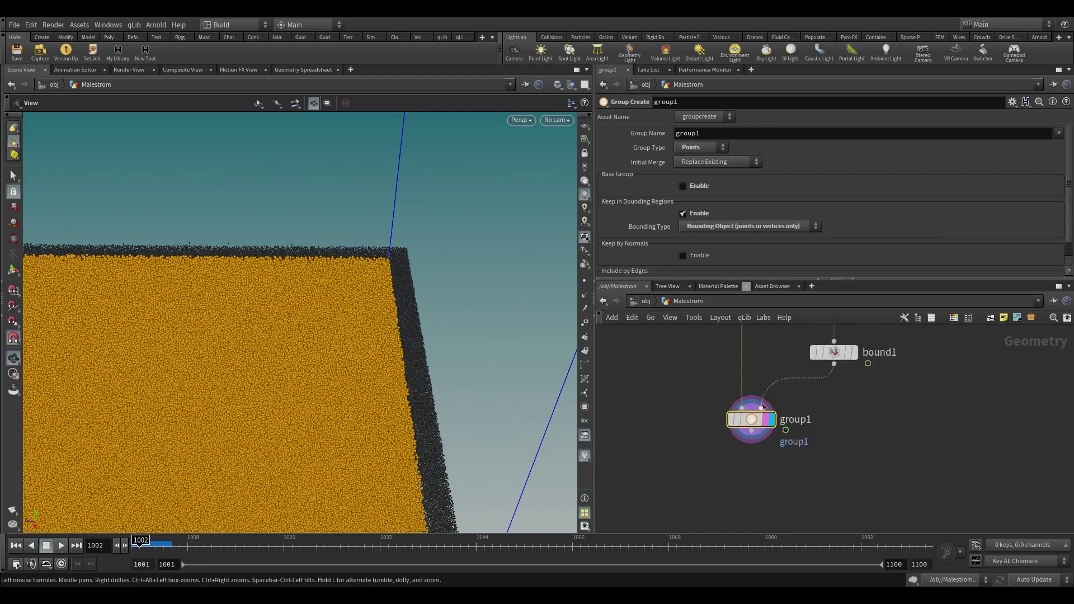
- Set group1's Group Name to delMe
scroll(762, 407, "down", 1)
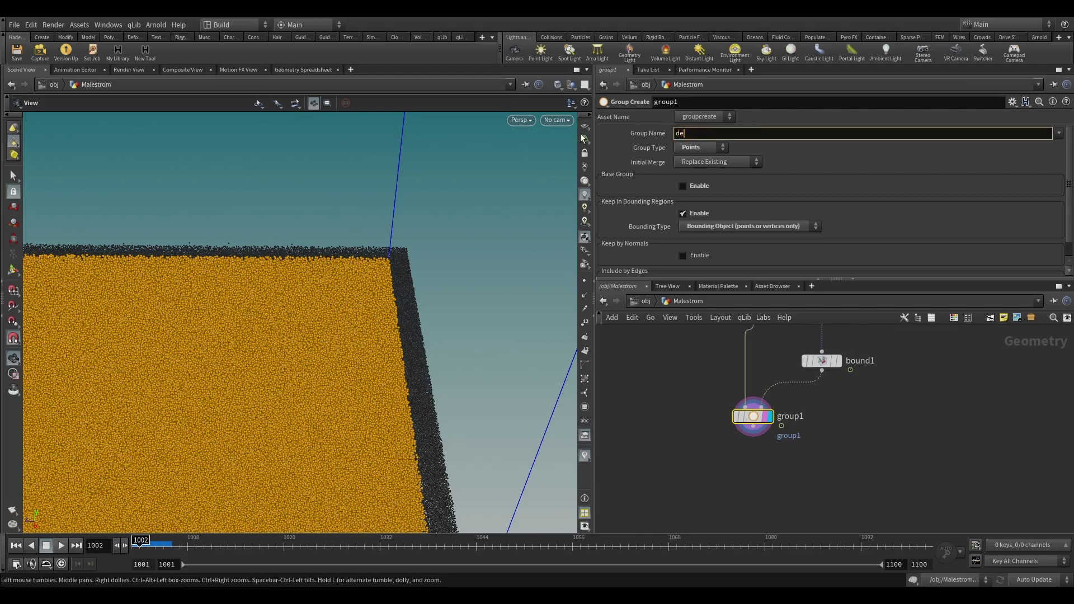
type("e")
key("Return")
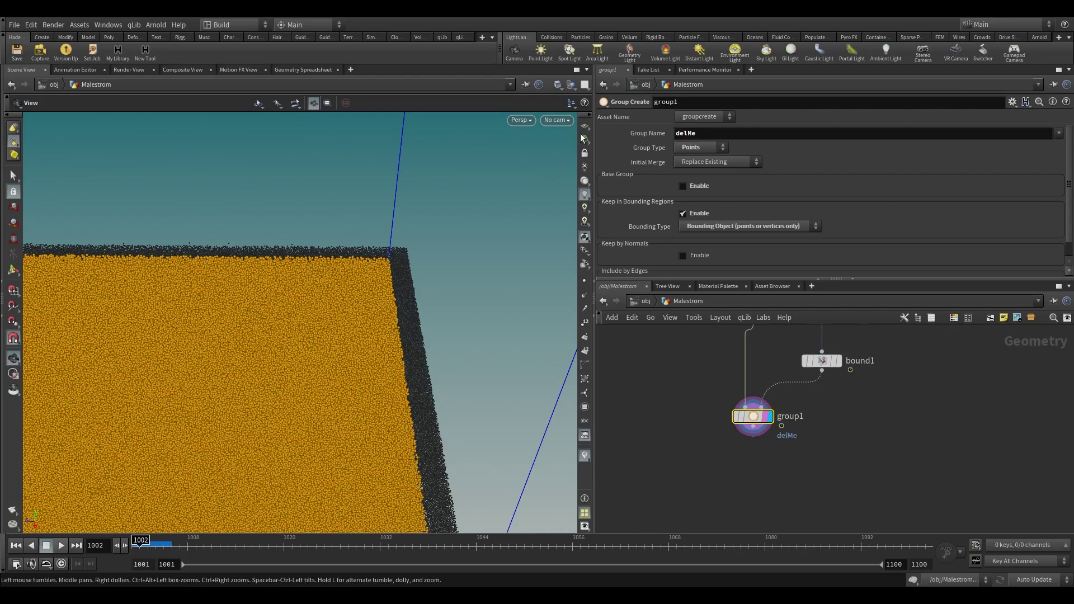
- Add a Blast node below group1, wired to its output
scroll(760, 461, "up", 1)
key("Tab")
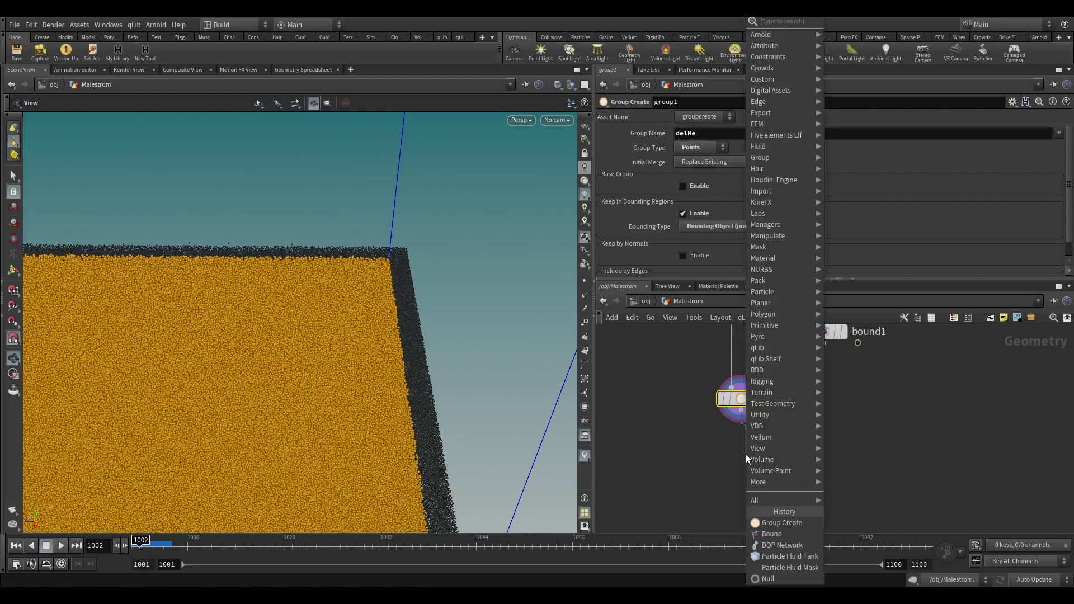
type("blast")
key("Return")
left_click(746, 455)
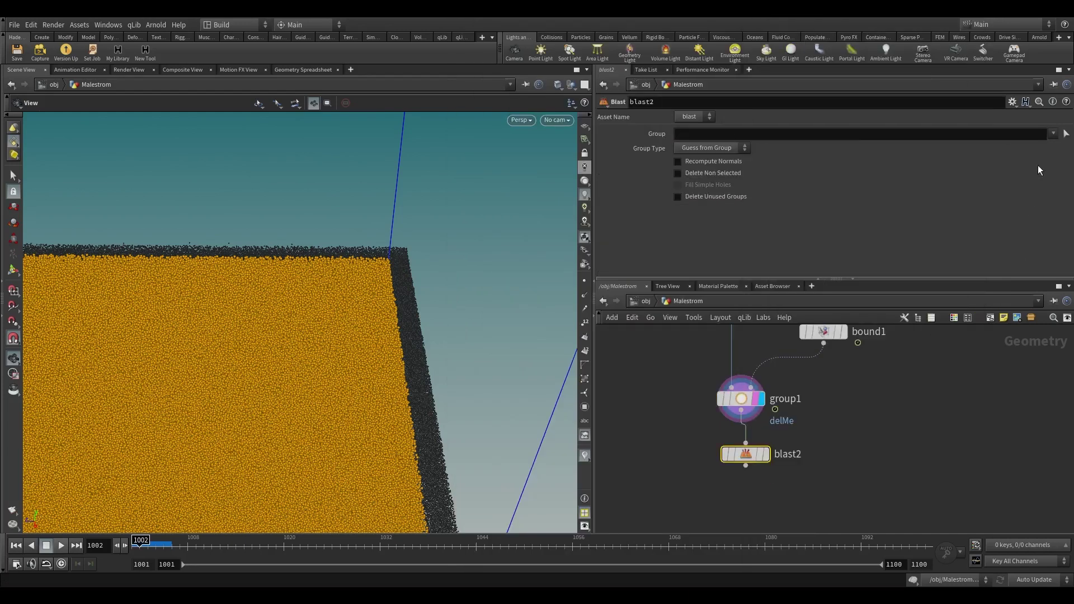
- Set blast2's Group to delMe, display the node, and enable Delete Non Selected
left_click(1052, 133)
left_click(1007, 148)
left_click(765, 460)
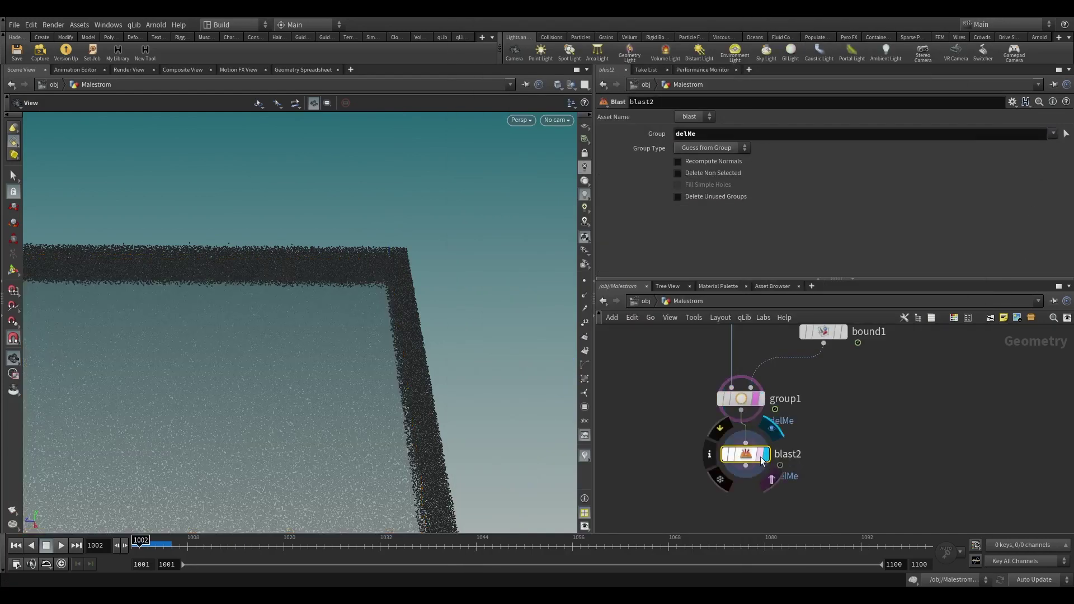
left_click(678, 173)
scroll(667, 335, "down", 1)
middle_click_drag(666, 336, 661, 422)
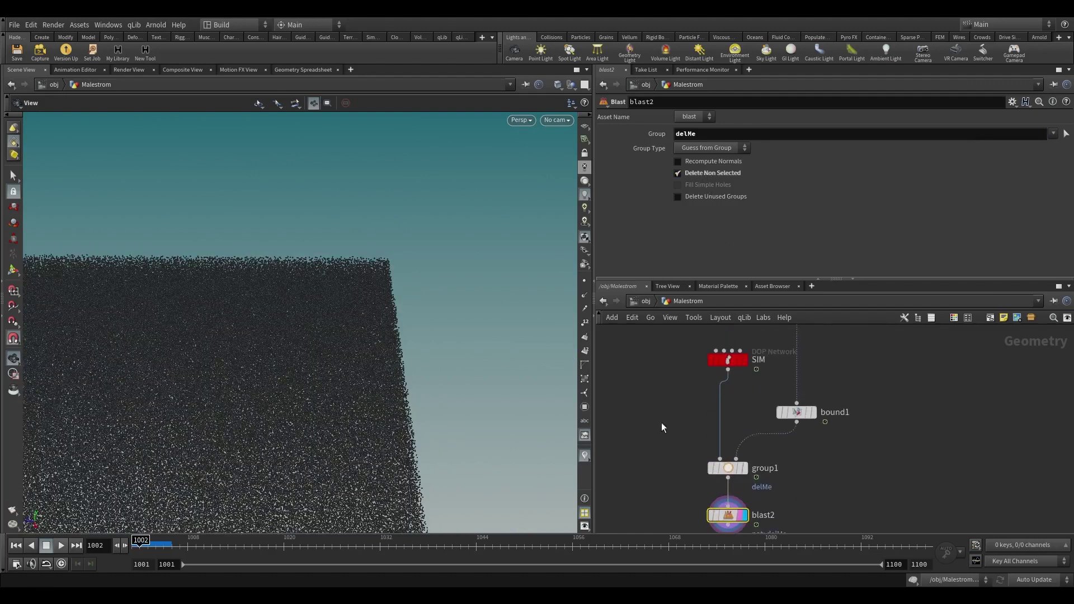
- Add a Particle Fluid Surface node below blast2, wired to its first input, and display it
left_click(728, 360)
scroll(755, 501, "down", 2)
middle_click_drag(755, 504, 786, 350)
scroll(786, 358, "up", 2)
left_click_drag(768, 396, 767, 393)
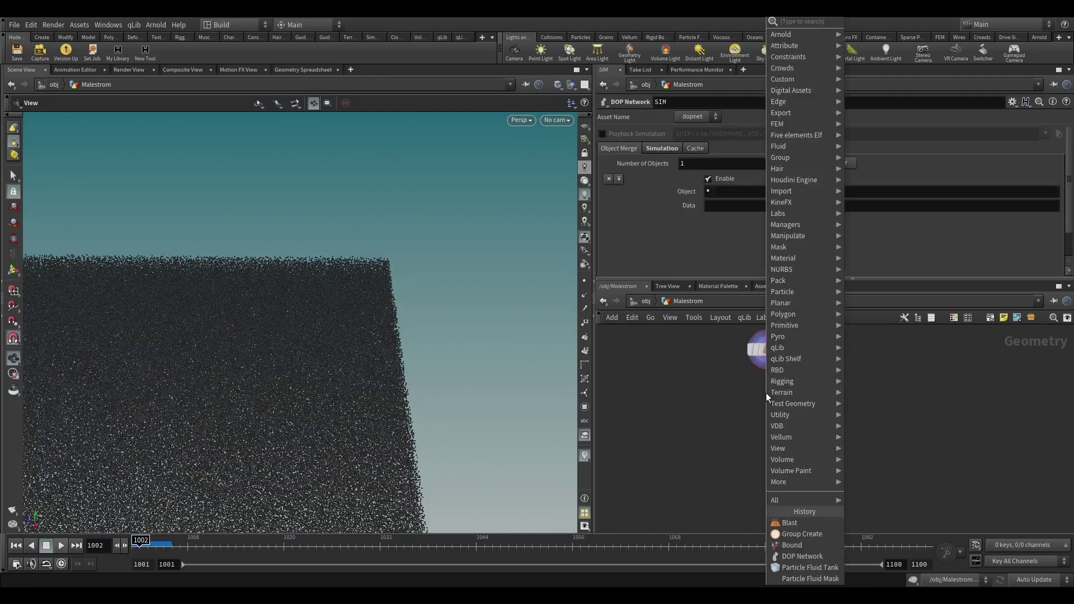
type("pari")
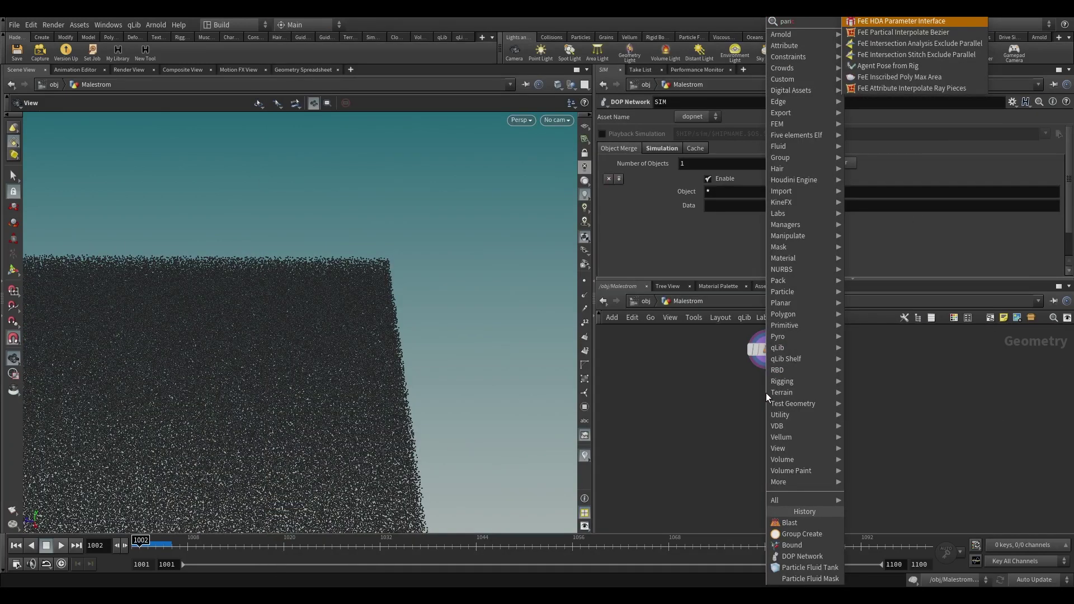
key("BackSpace")
key("Down")
key("Down")
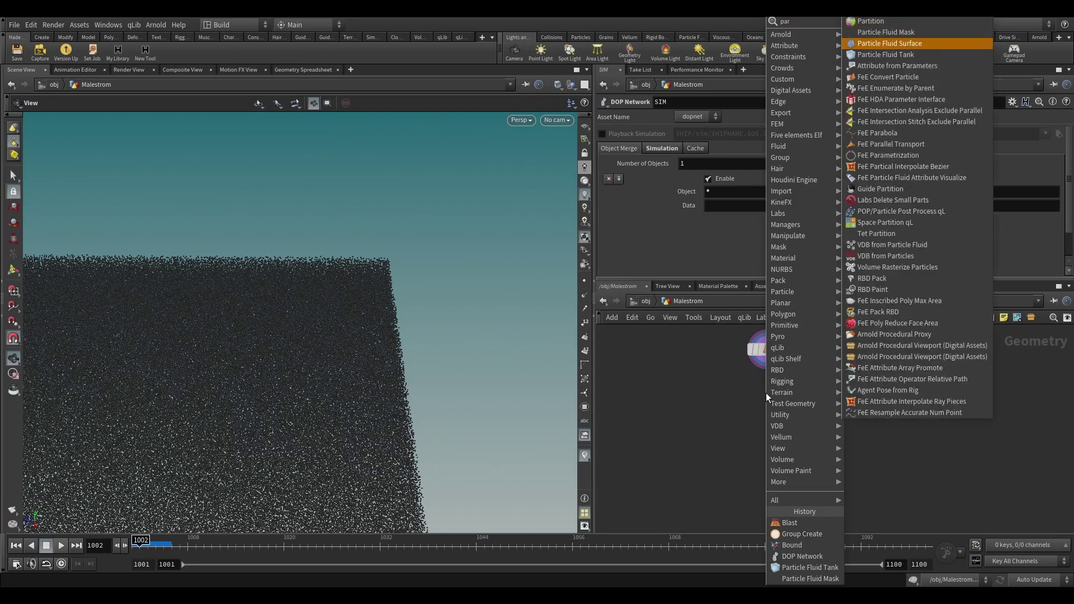
key("Return")
left_click(737, 376)
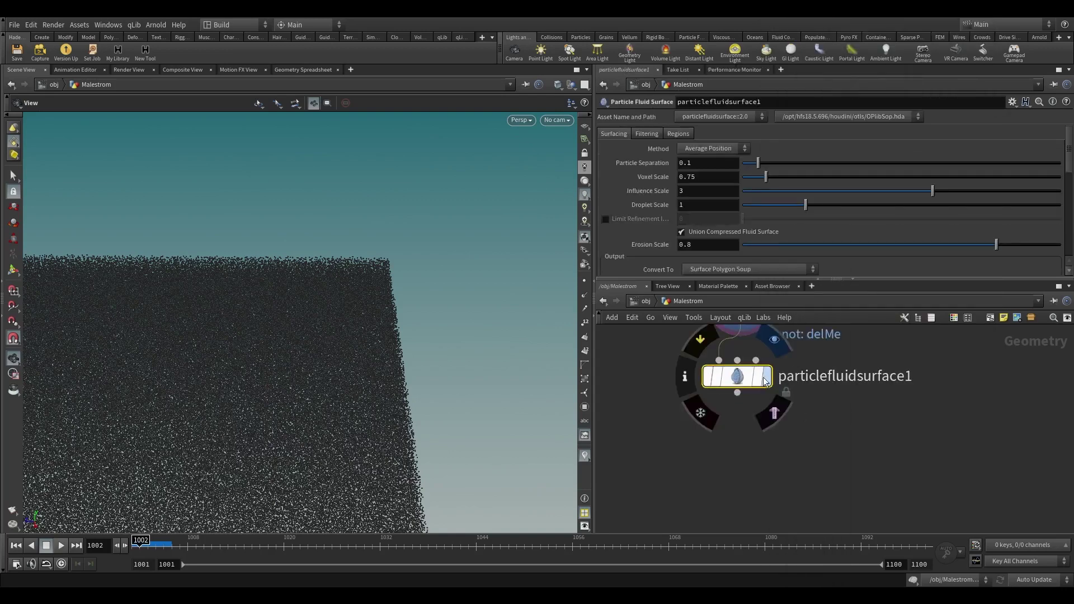
left_click(763, 377)
- Set particlefluidsurface1 to convert to Particles and to visualize Velocity
left_click(727, 269)
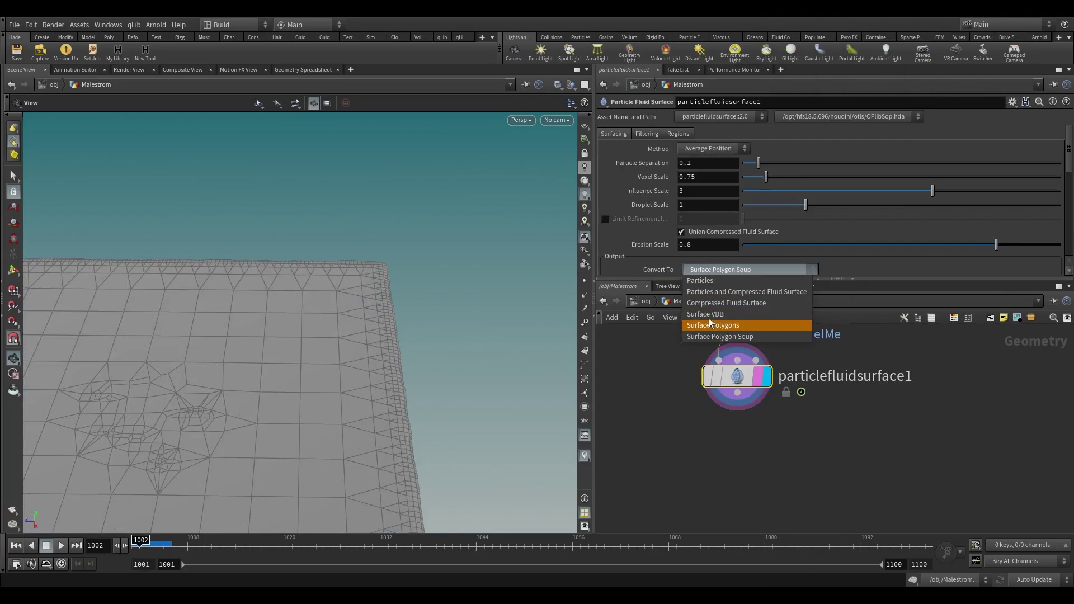
left_click(700, 280)
scroll(660, 238, "down", 3)
left_click(708, 266)
left_click(699, 299)
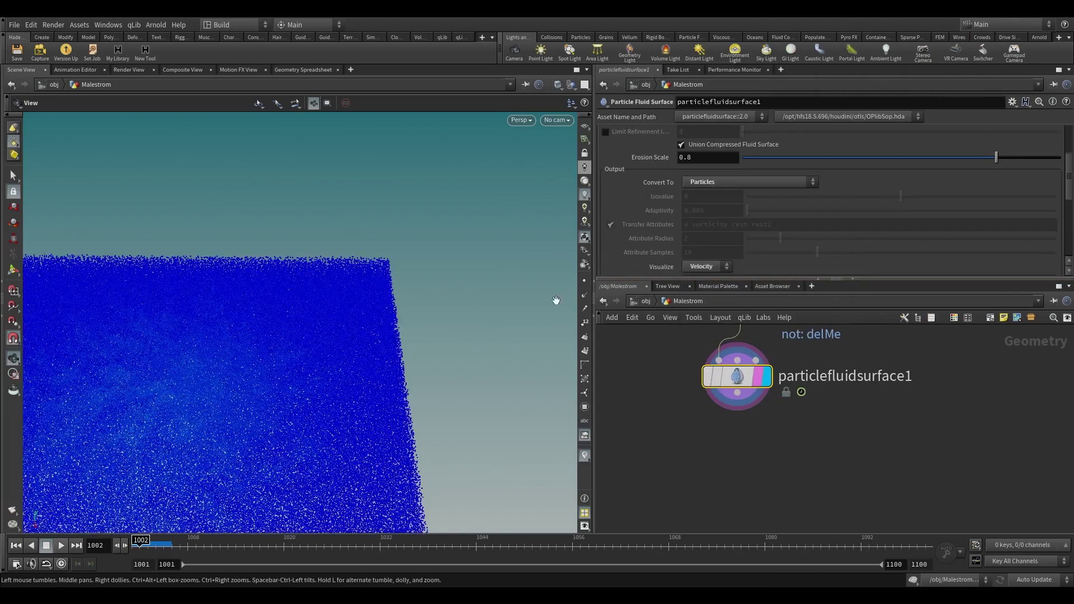
- Play the velocity-coloured particles from the first frame with the whole tank in view
right_click_drag(556, 301, 302, 451)
middle_click_drag(302, 450, 376, 471)
left_click(134, 545)
left_click(61, 546)
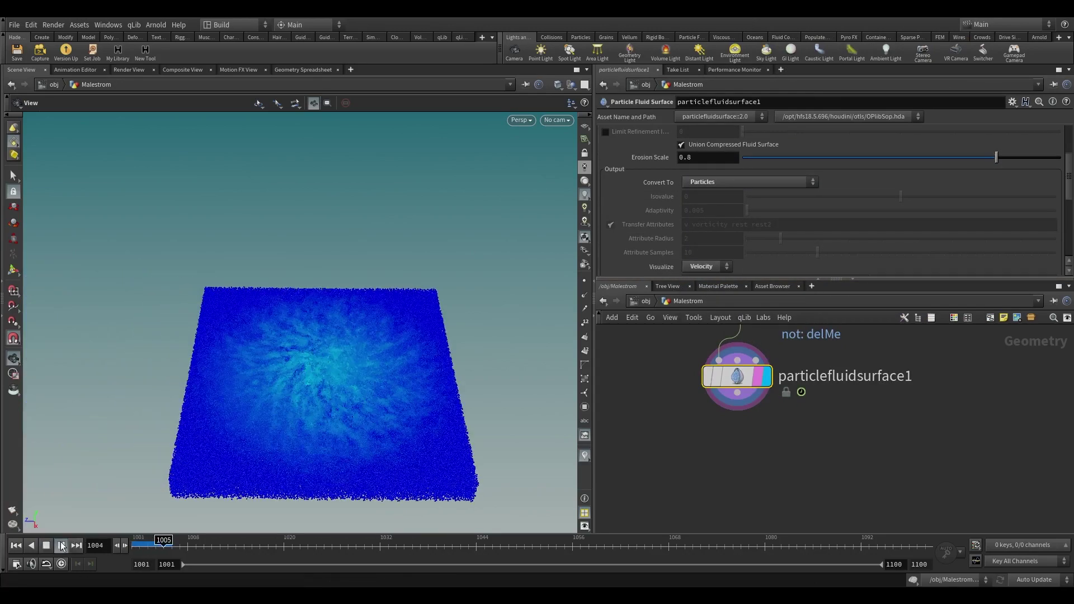
left_click(138, 546)
- Render a flipbook of the current viewport to MPlay over the $RFSTART to $RFEND range
mouse_move(291, 386)
left_mouse_down()
mouse_move(308, 399)
mouse_move(308, 373)
left_mouse_up()
left_click(12, 513)
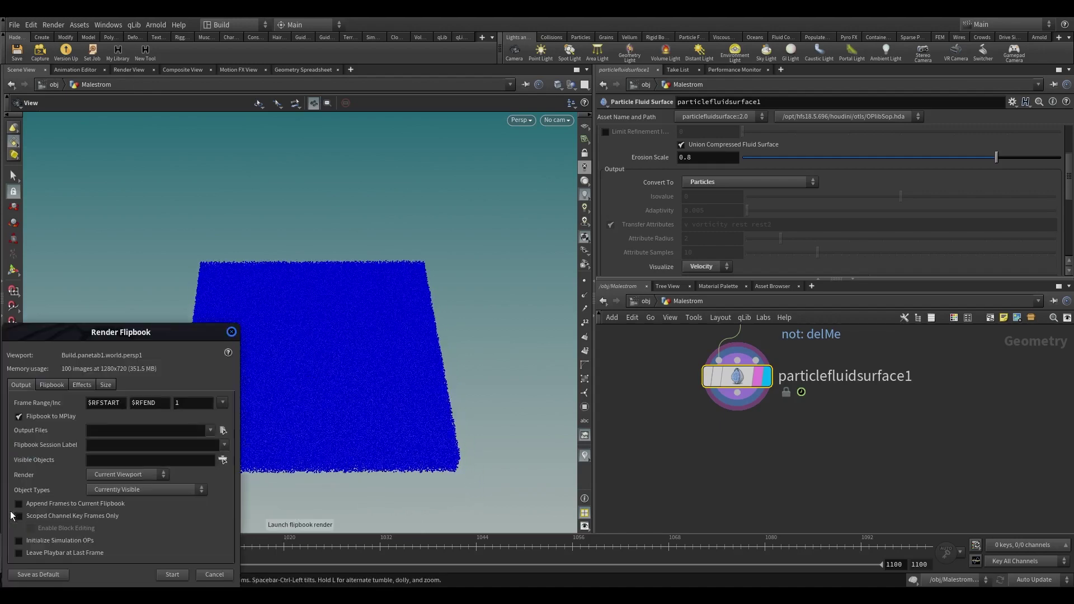
left_click(173, 575)
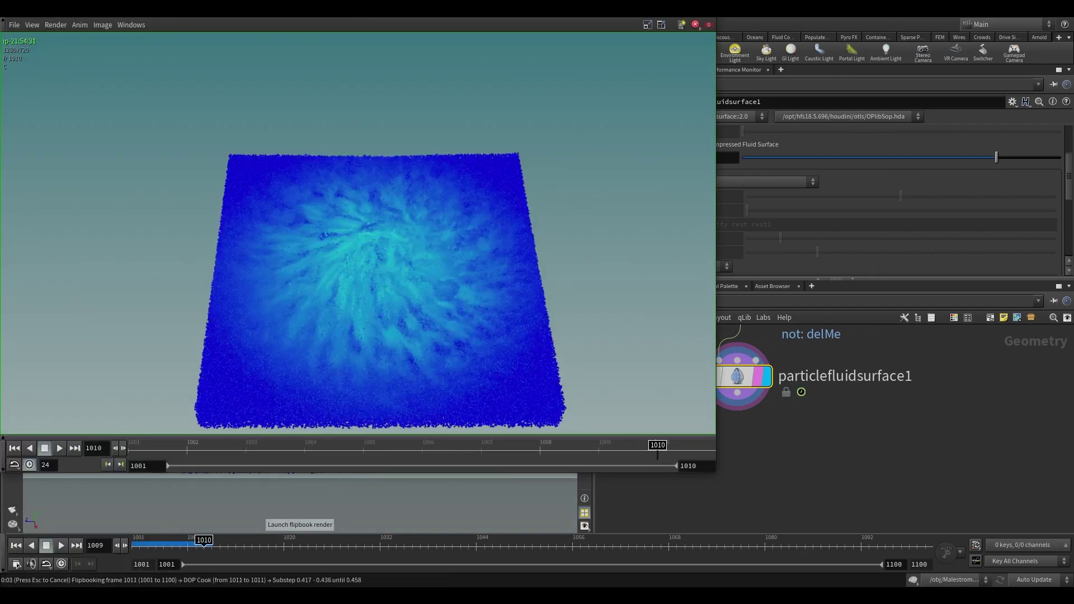
left_click_drag(437, 14, 609, 22)
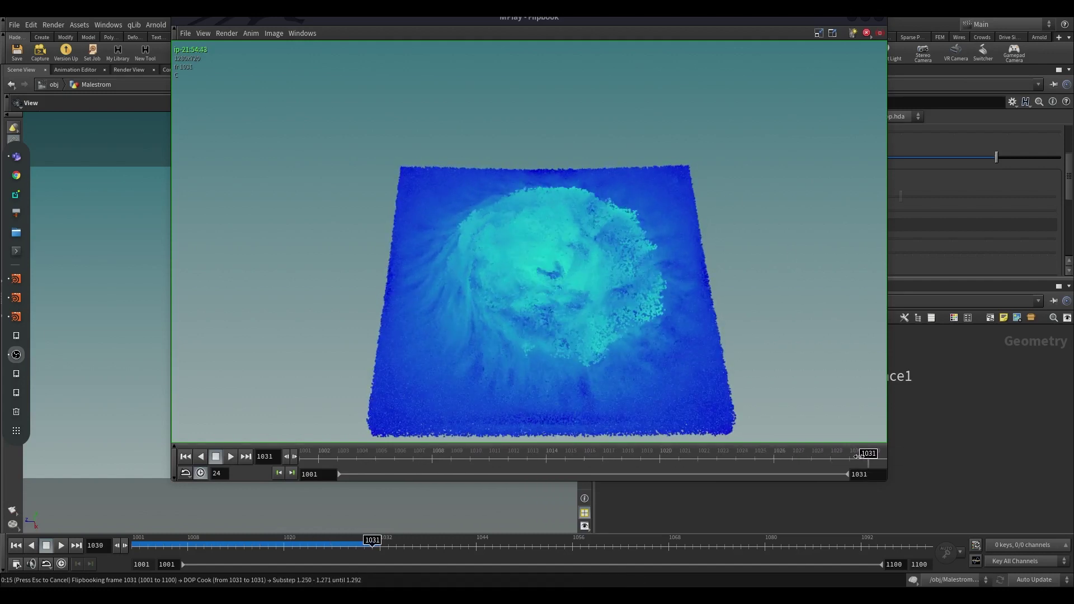
- Review the maelstrom's motion in the MPlay flipbook by scrubbing and playing it, and put the MPlay window away
left_click_drag(870, 459, 574, 466)
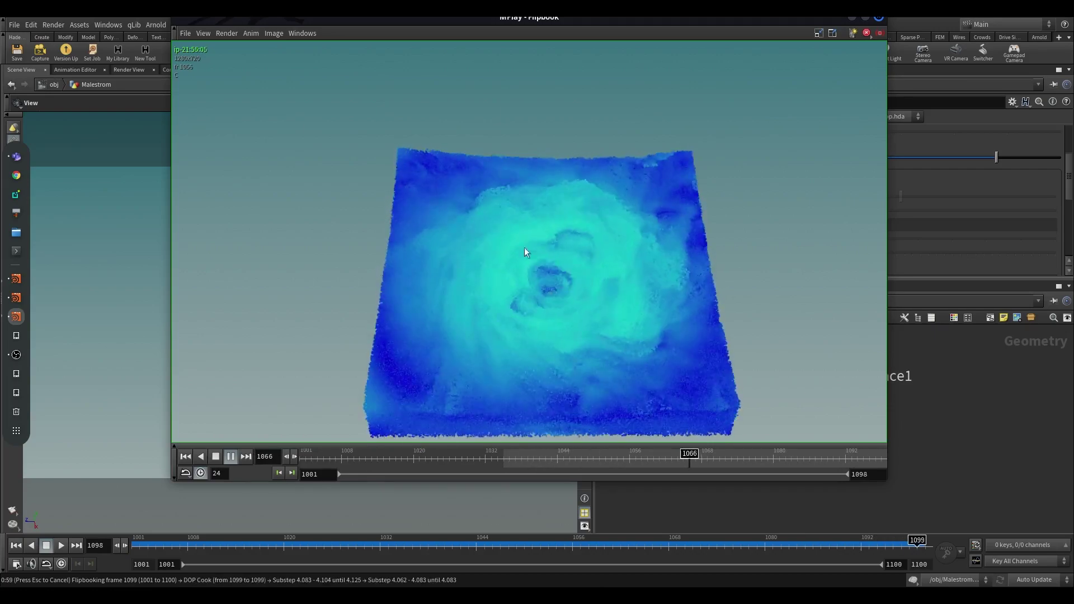
left_click_drag(839, 464, 907, 461)
left_click(229, 457)
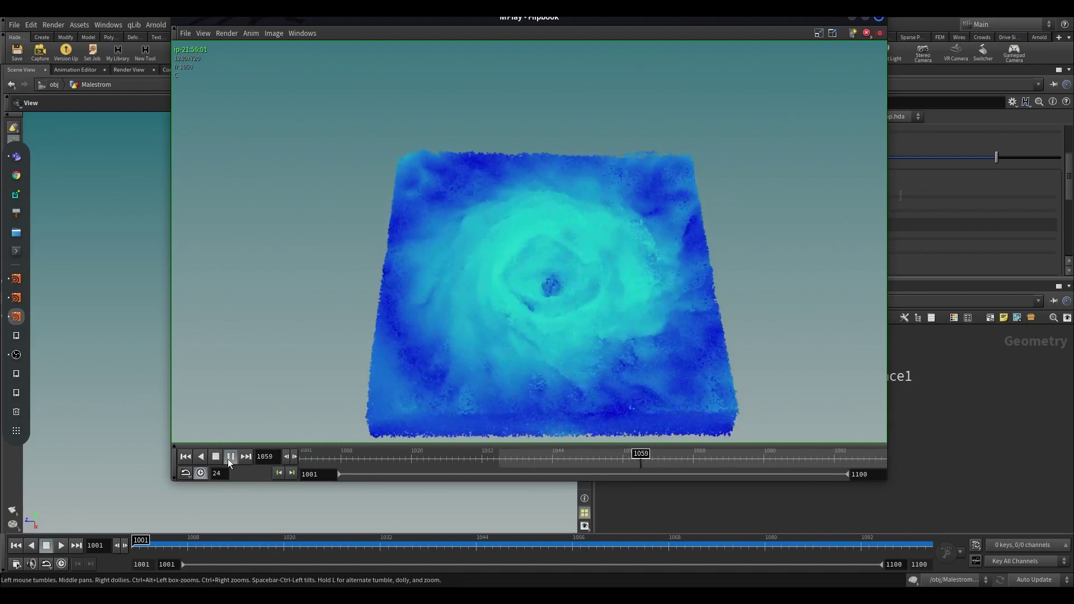
left_click(623, 460)
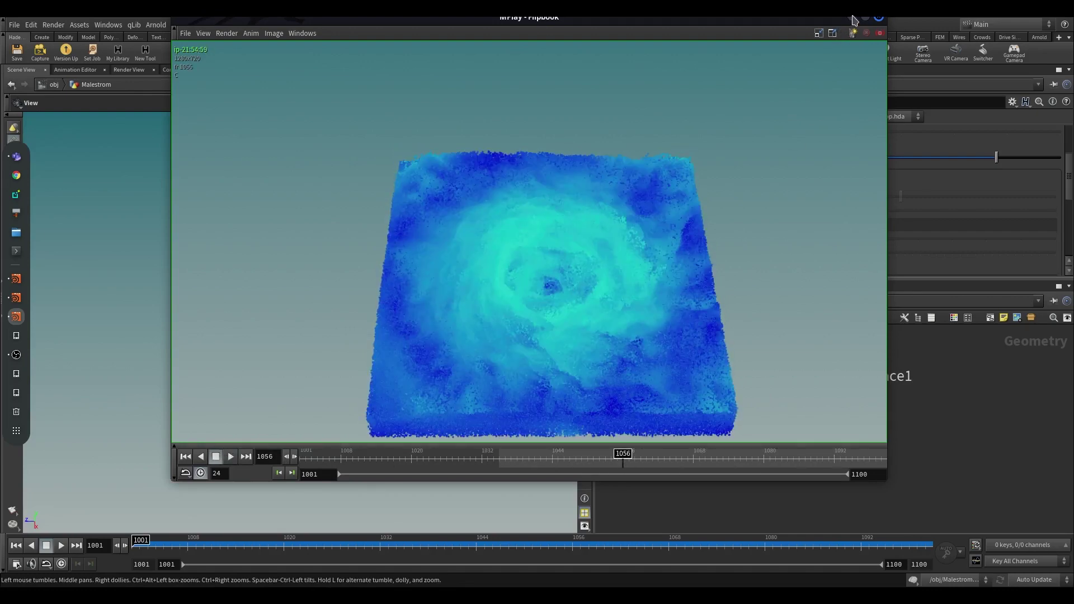
left_click(852, 16)
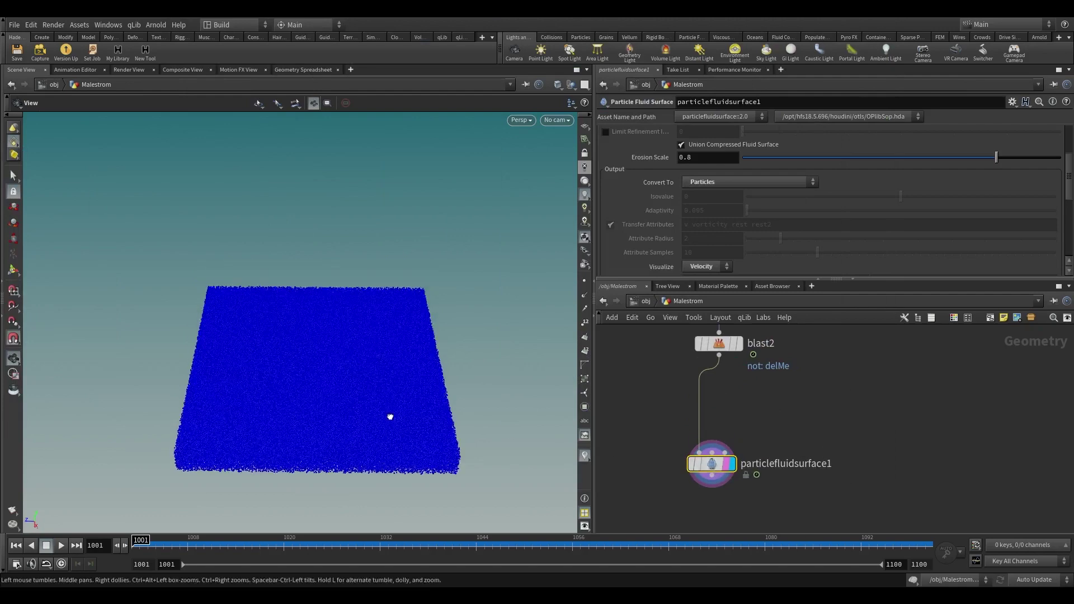
- Examine the whirlpool's shape at frames 1082 and 1074 from the side, from above and up close
left_click_drag(390, 417, 376, 366)
left_click_drag(281, 543, 780, 544)
left_click_drag(351, 467, 267, 420)
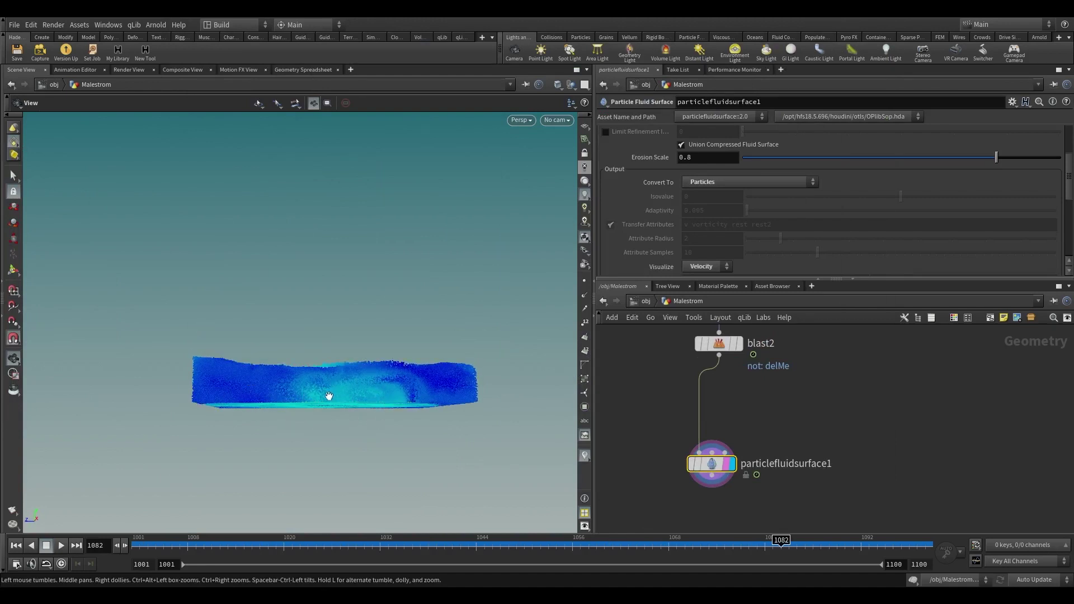
left_click_drag(322, 356, 347, 498)
left_click_drag(358, 543, 716, 544)
left_click_drag(297, 317, 244, 216)
right_click_drag(244, 216, 328, 259)
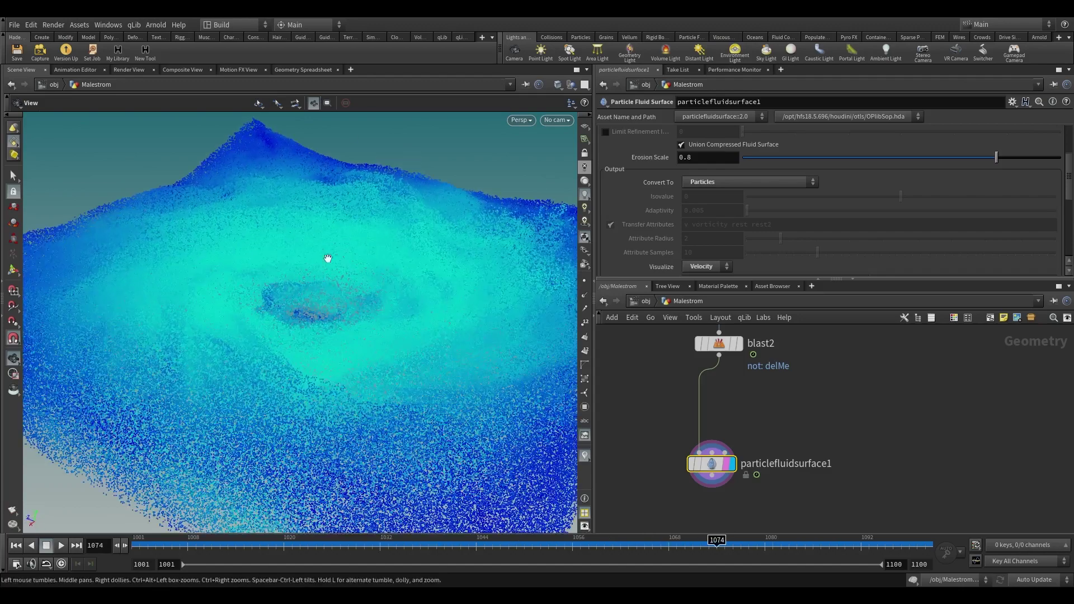
left_click_drag(328, 259, 360, 271)
- Insert an Attribute VOP between blast2 and particlefluidsurface1
scroll(771, 404, "down", 5)
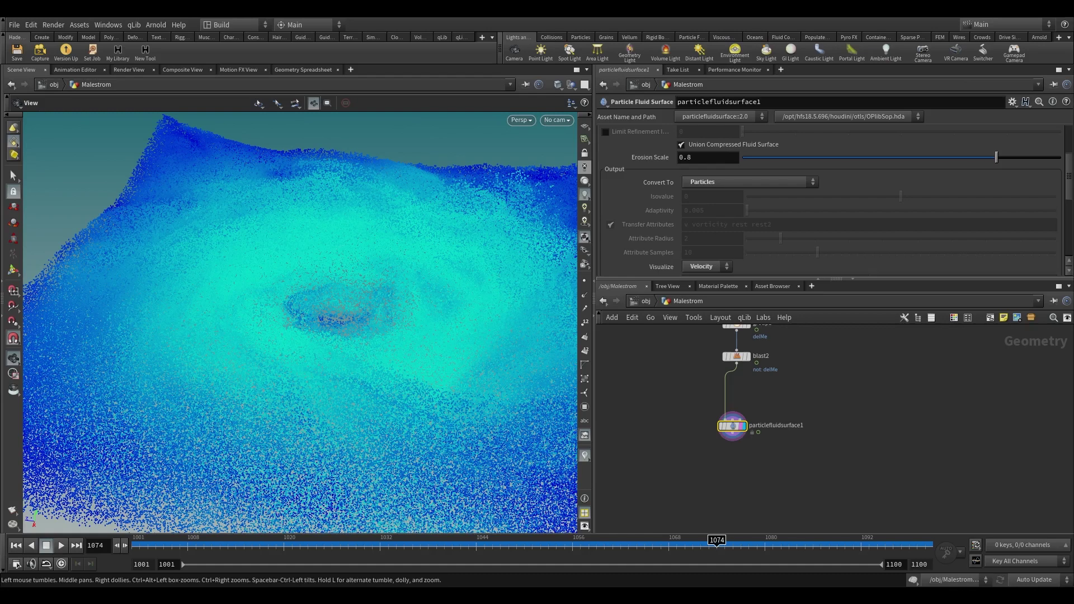
scroll(724, 414, "up", 3)
scroll(757, 454, "down", 2)
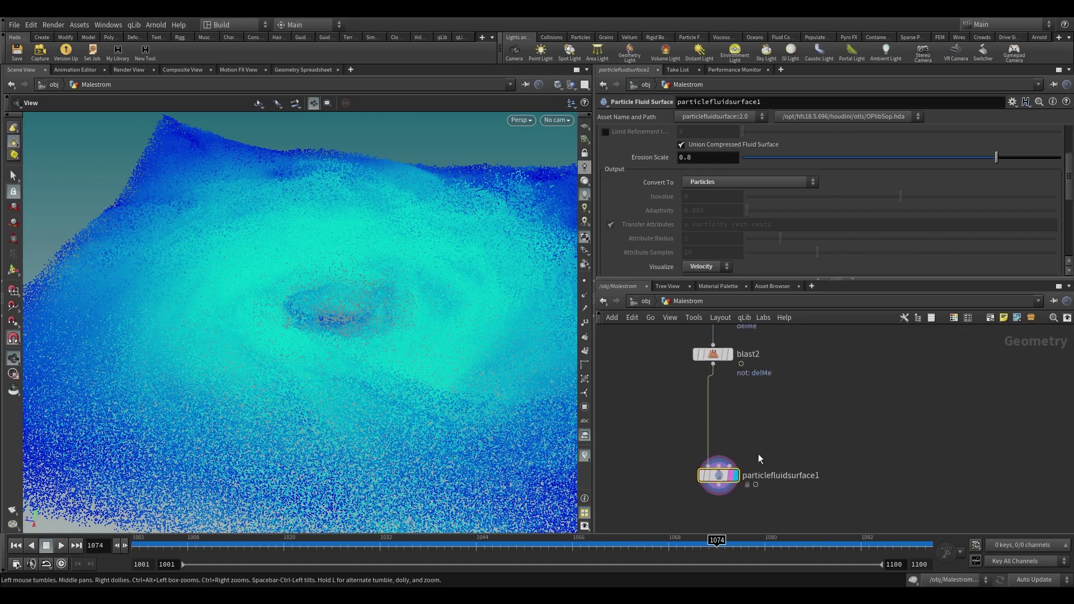
key("Tab")
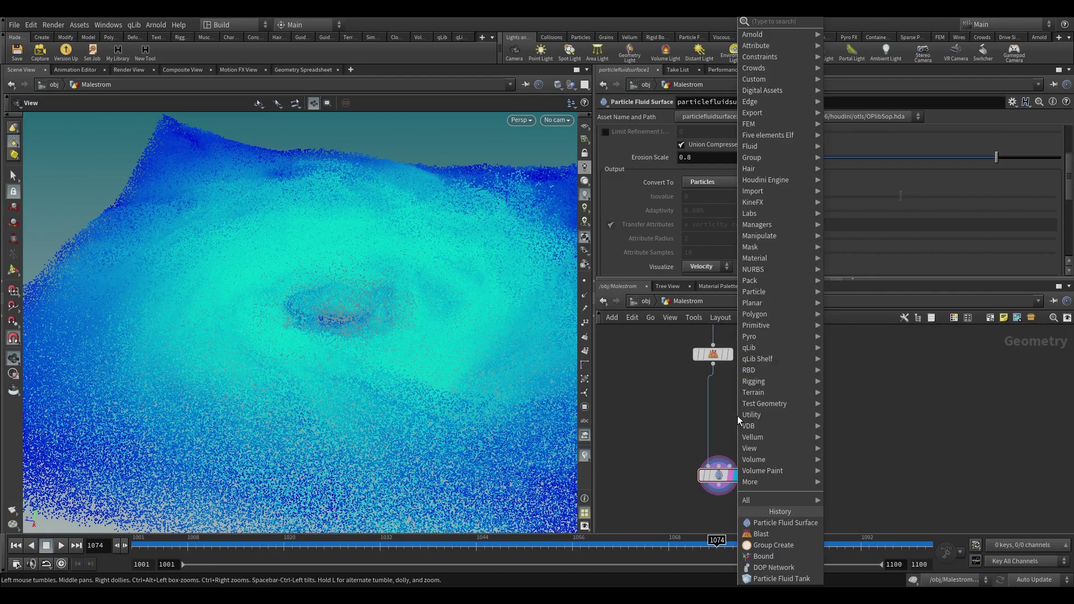
type("atw")
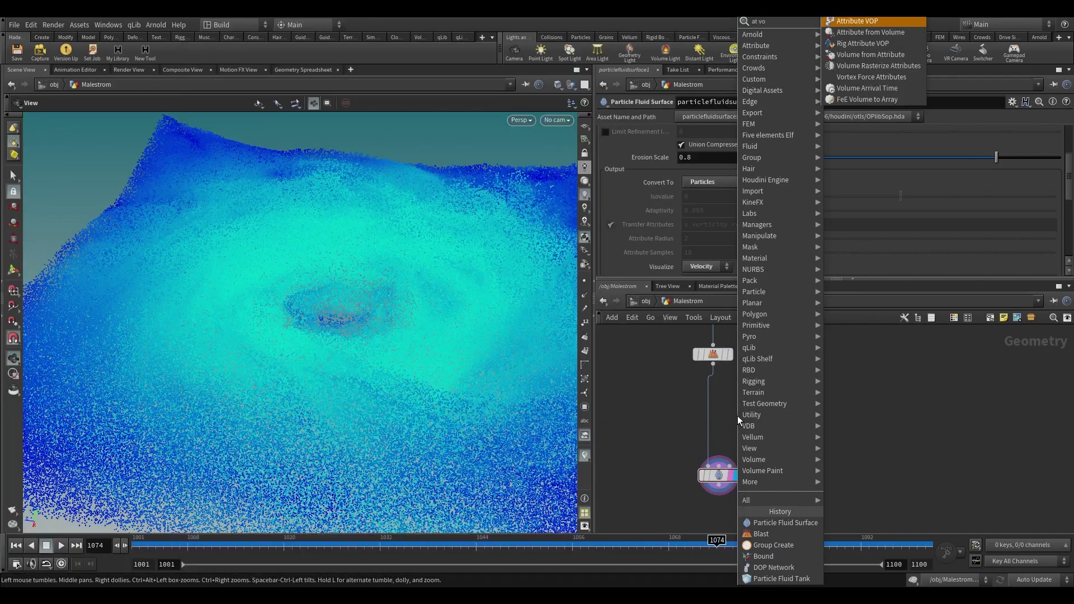
key("Return")
left_click(737, 415)
scroll(753, 403, "up", 3)
left_click_drag(733, 405, 698, 407)
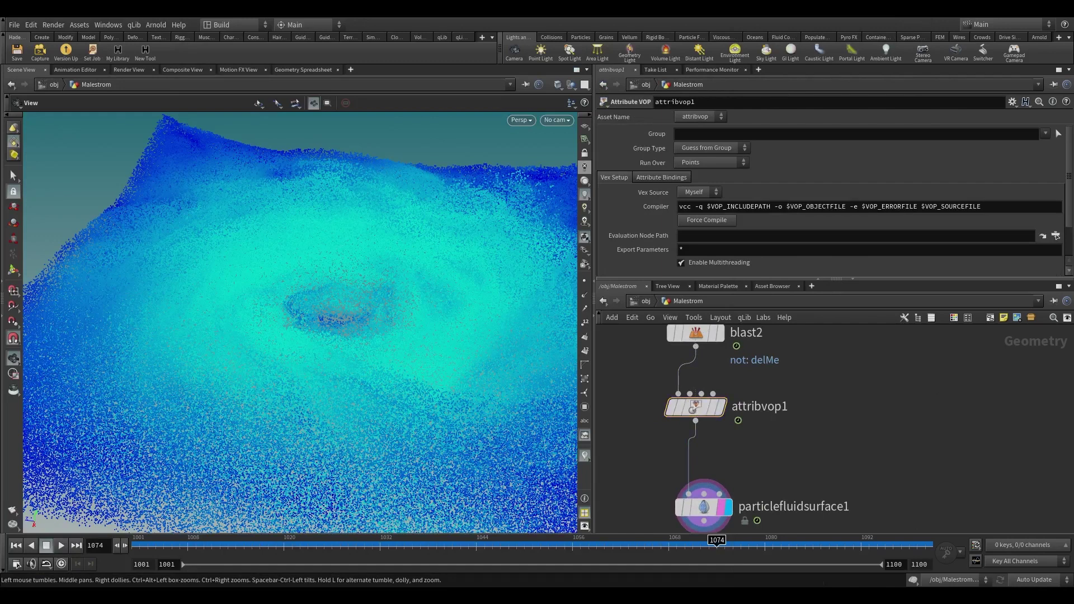
- Open attribvop1's inner network, enlarge the network pane, and show the parameter overlay in it
scroll(869, 404, "down", 2)
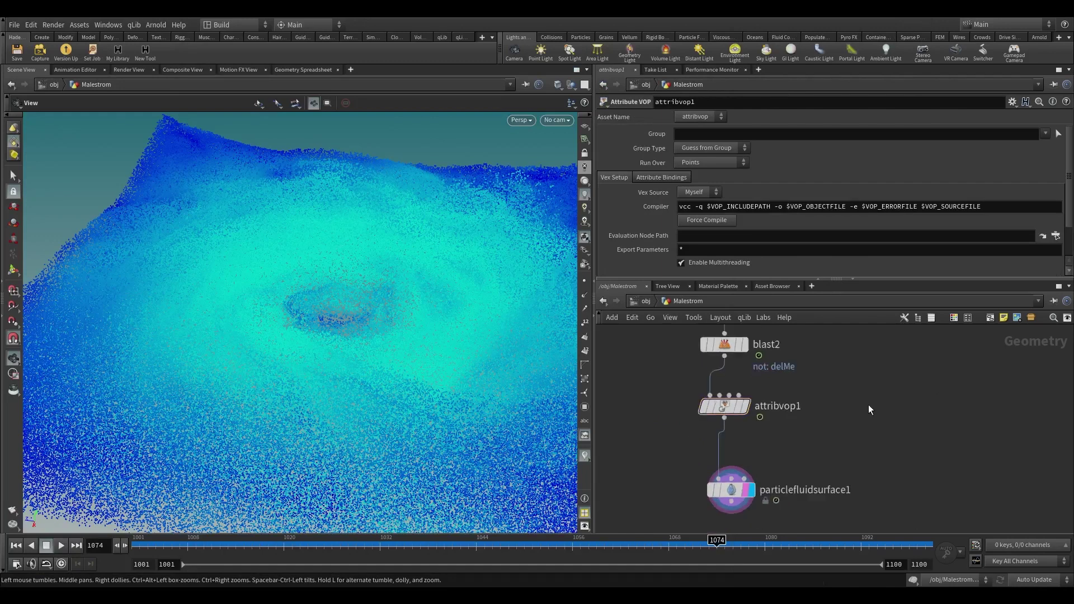
double_click(708, 385)
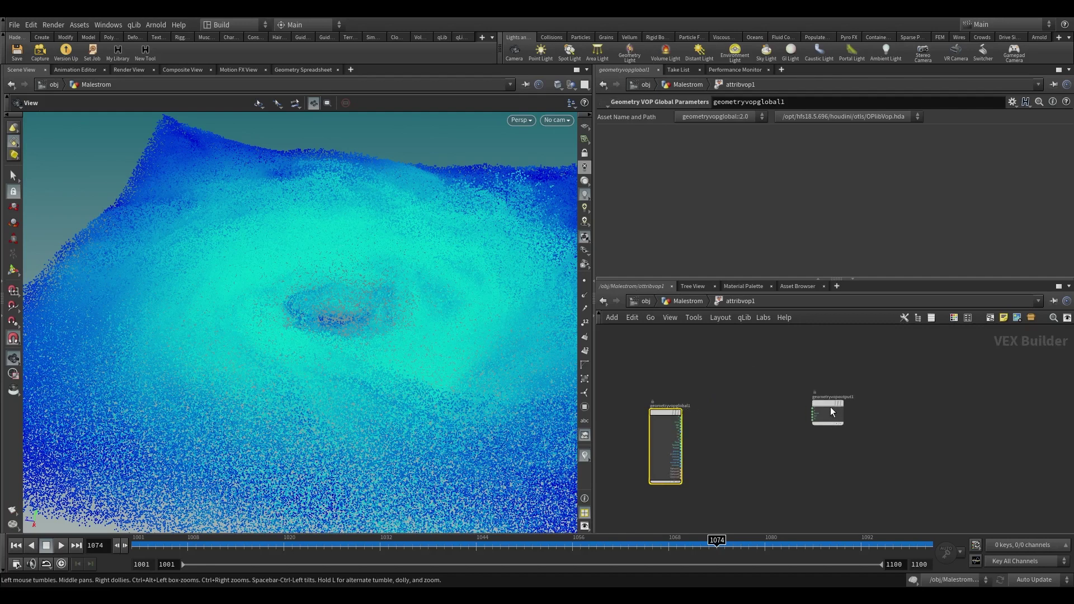
left_click_drag(817, 276, 816, 68)
scroll(718, 341, "up", 2)
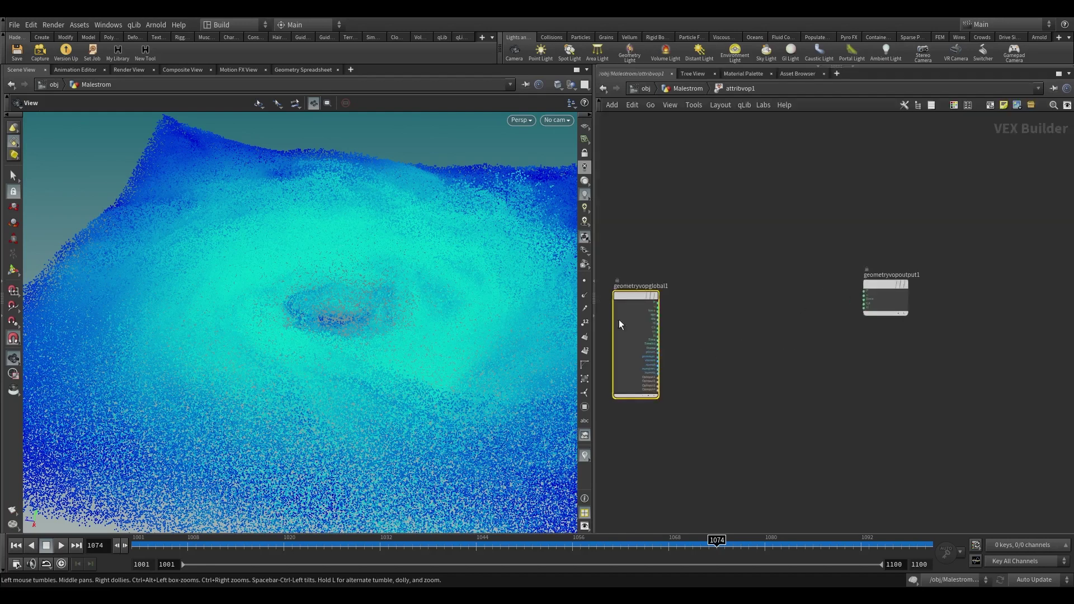
left_click_drag(592, 256, 424, 255)
key("p")
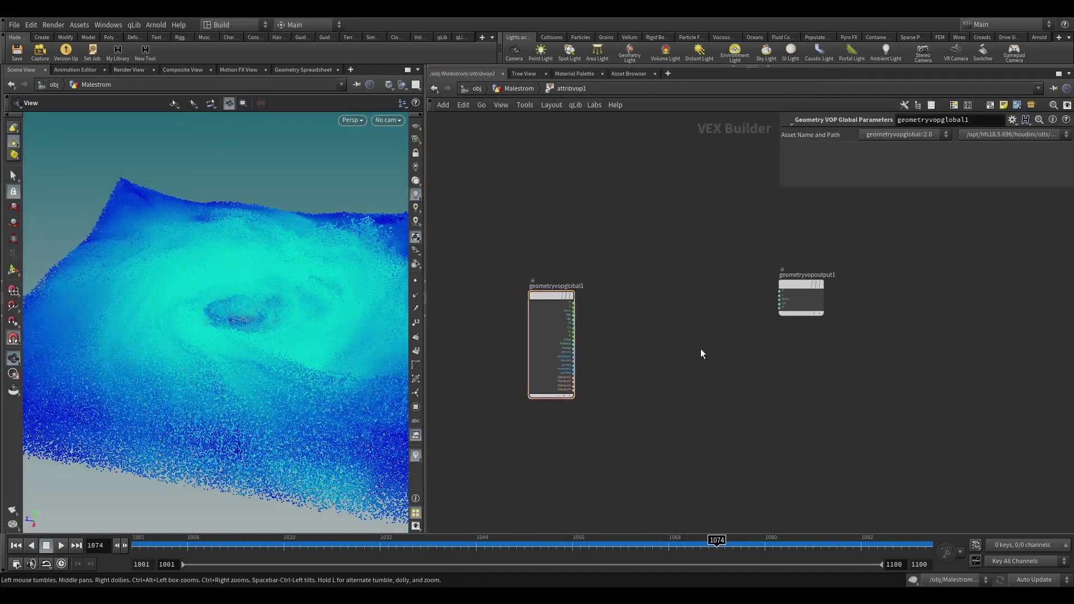
- Add a Mix node before geometryvopoutput1 and wire the global P into its input1
key("Tab")
key("Return")
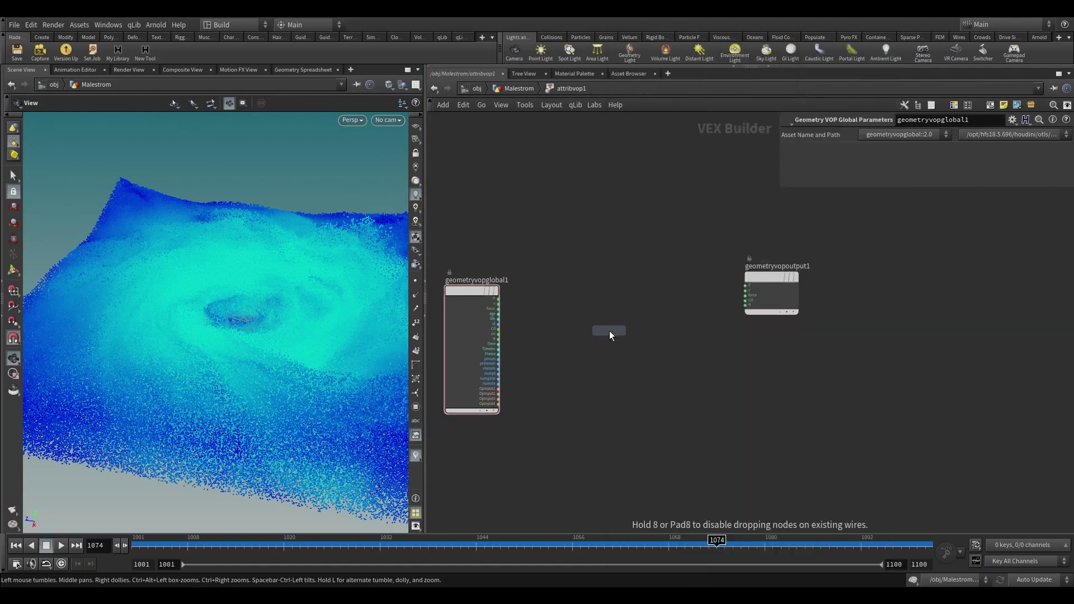
left_click(699, 285)
scroll(482, 308, "up", 1)
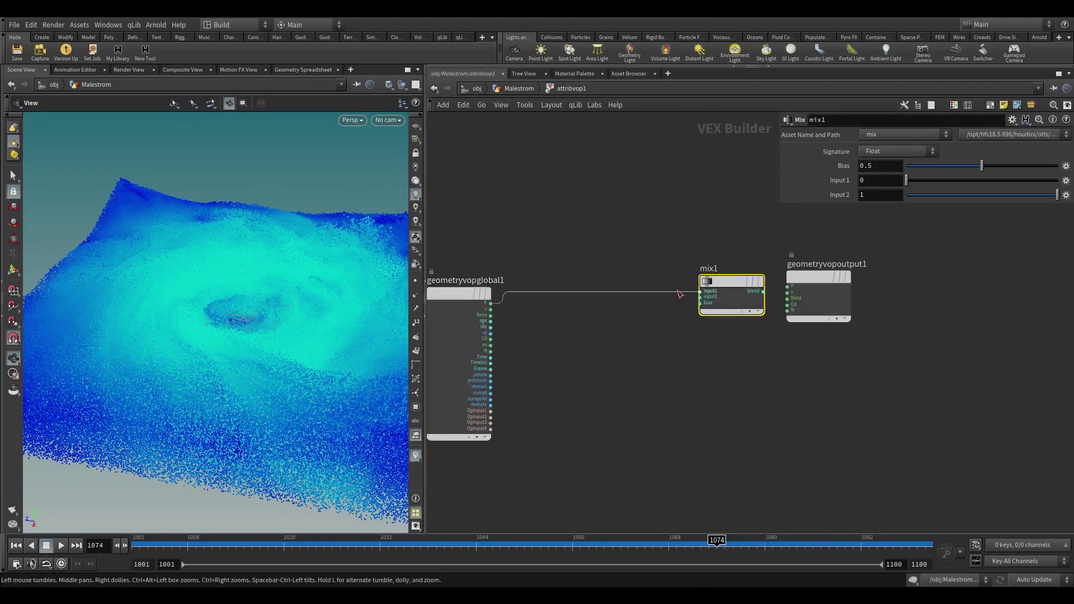
left_click(701, 291)
- Add a Transform Matrix node between geometryvopglobal1 and mix1, below the P wire
key("Tab")
type("tram")
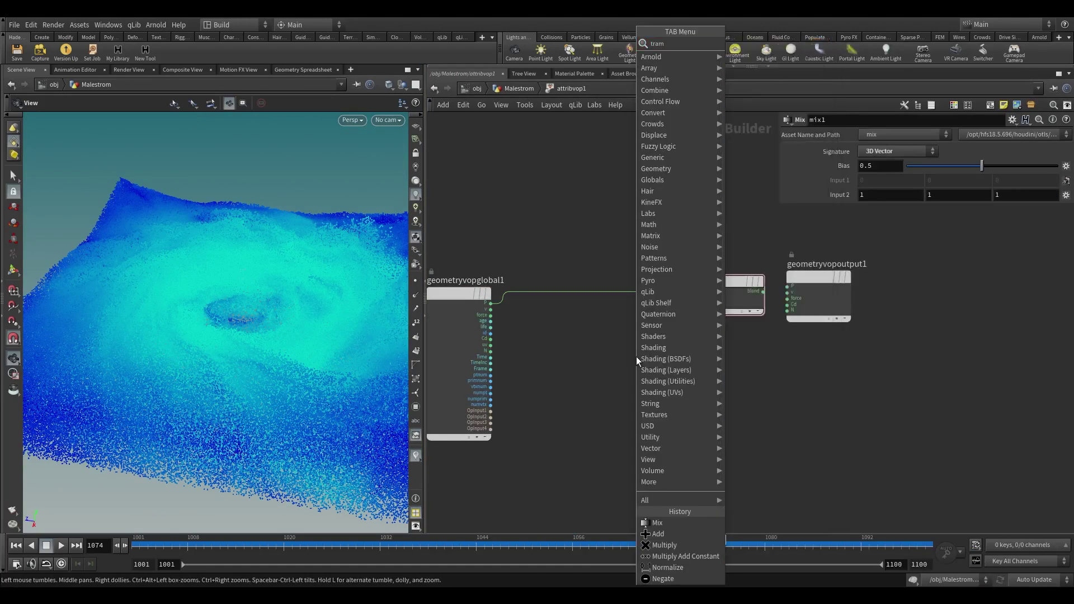
key("Return")
left_click(599, 359)
scroll(492, 302, "up", 1)
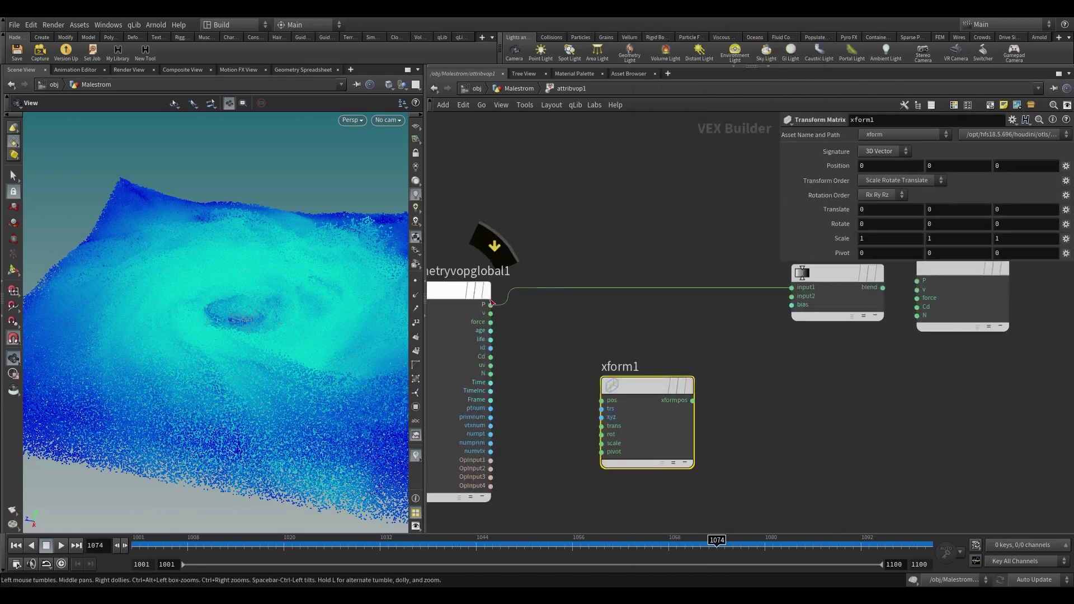
- Wire the global P into xform1's pos and promote its trans and scale inputs as parameters
left_click_drag(491, 304, 602, 400)
scroll(606, 411, "up", 2)
right_click(600, 439)
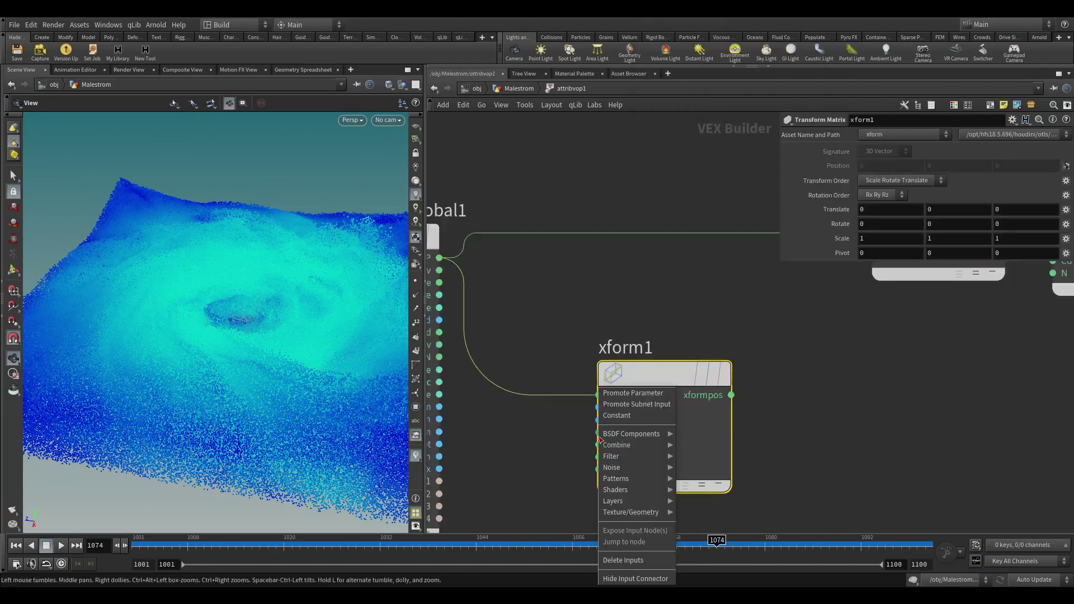
left_click(630, 393)
right_click(599, 457)
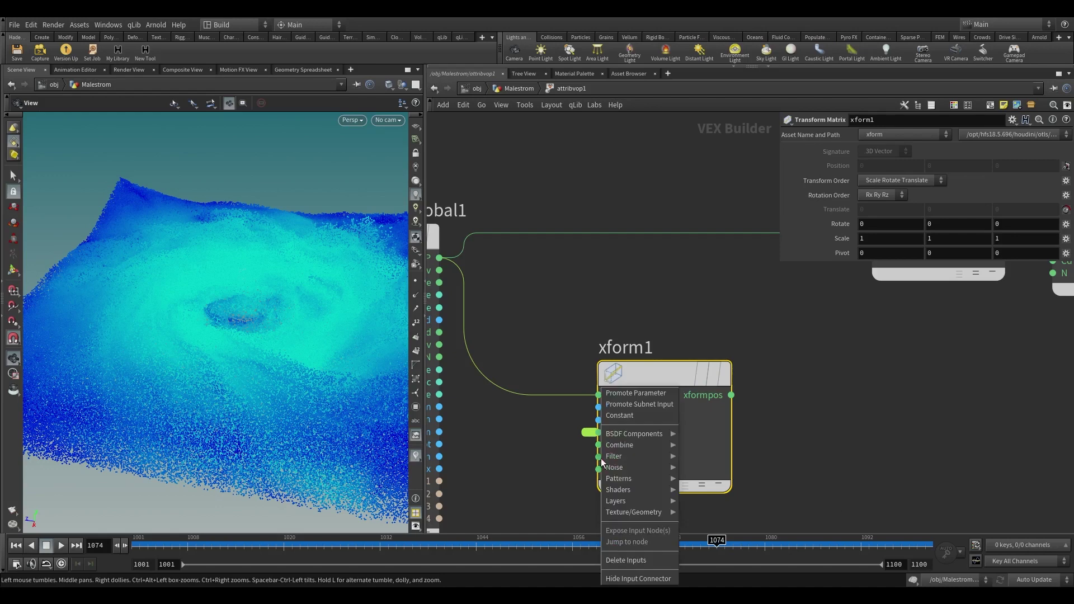
left_click(629, 393)
- Connect xform1's xformpos output to mix1's input2
scroll(783, 403, "down", 3)
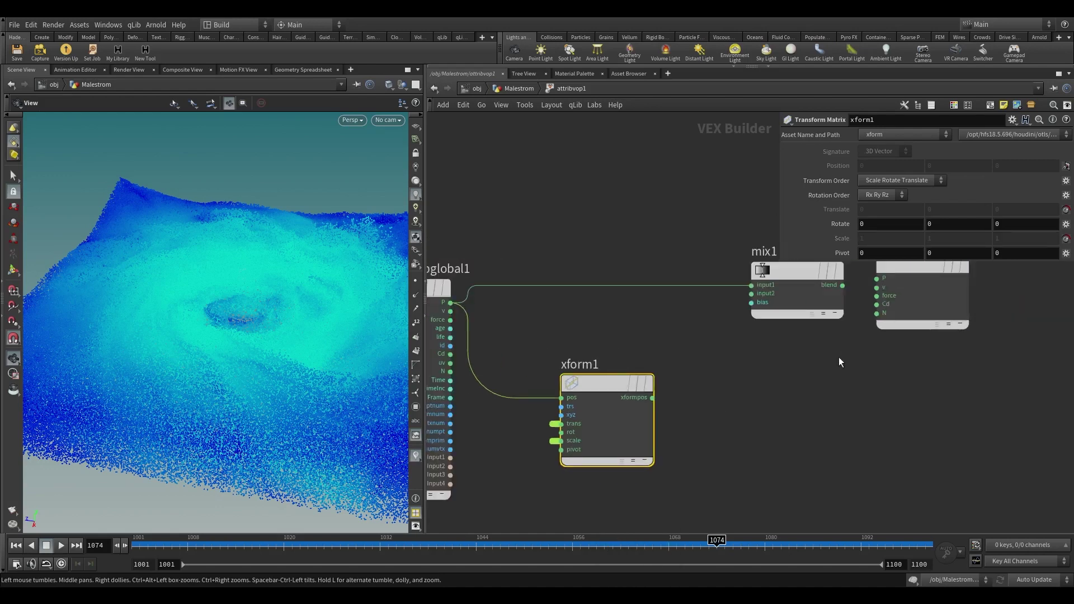
left_click(765, 274)
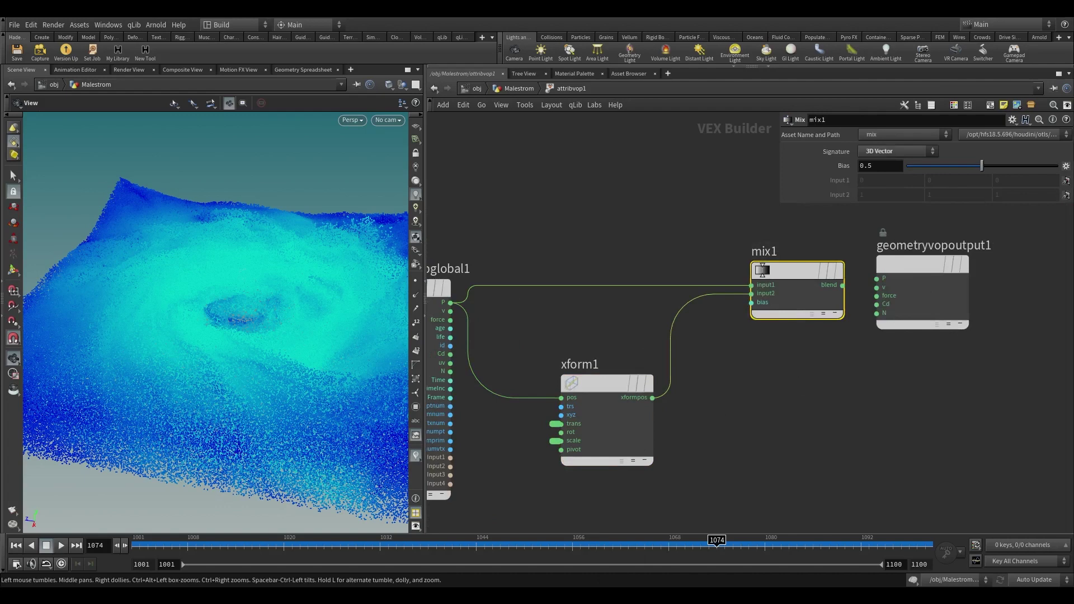
scroll(747, 385, "down", 1)
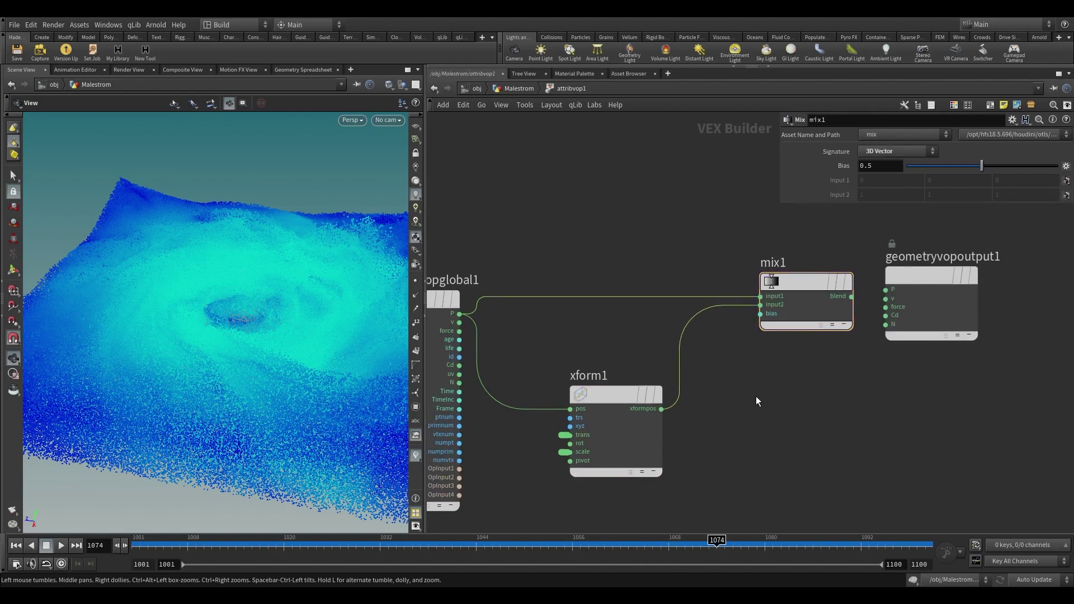
- Add a Length node below xform1, fed by the global P
scroll(757, 396, "down", 3)
middle_click_drag(542, 400, 630, 344)
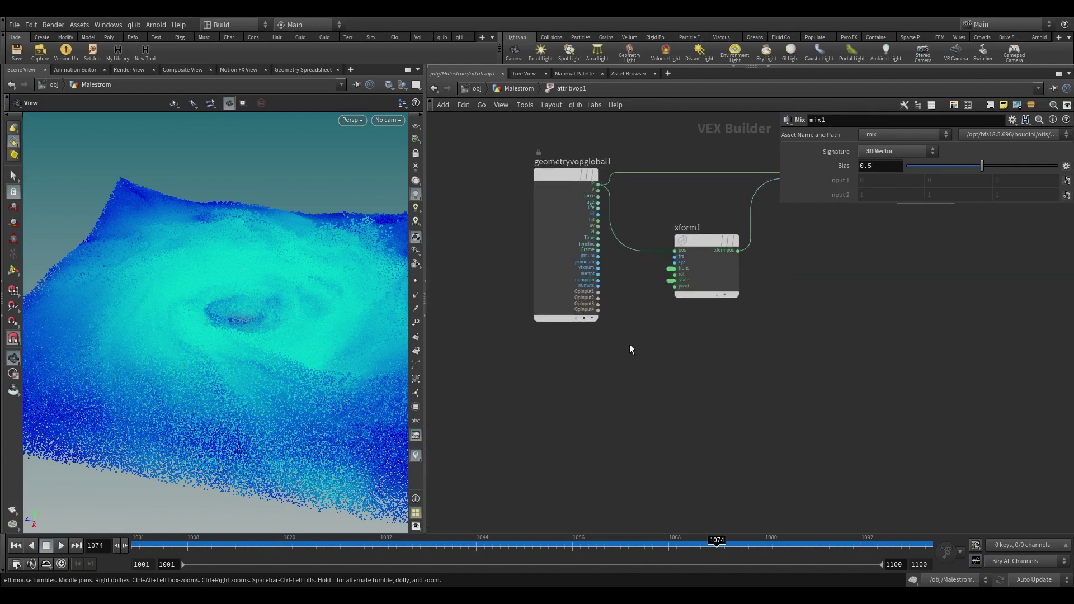
left_click(663, 350)
type("leng")
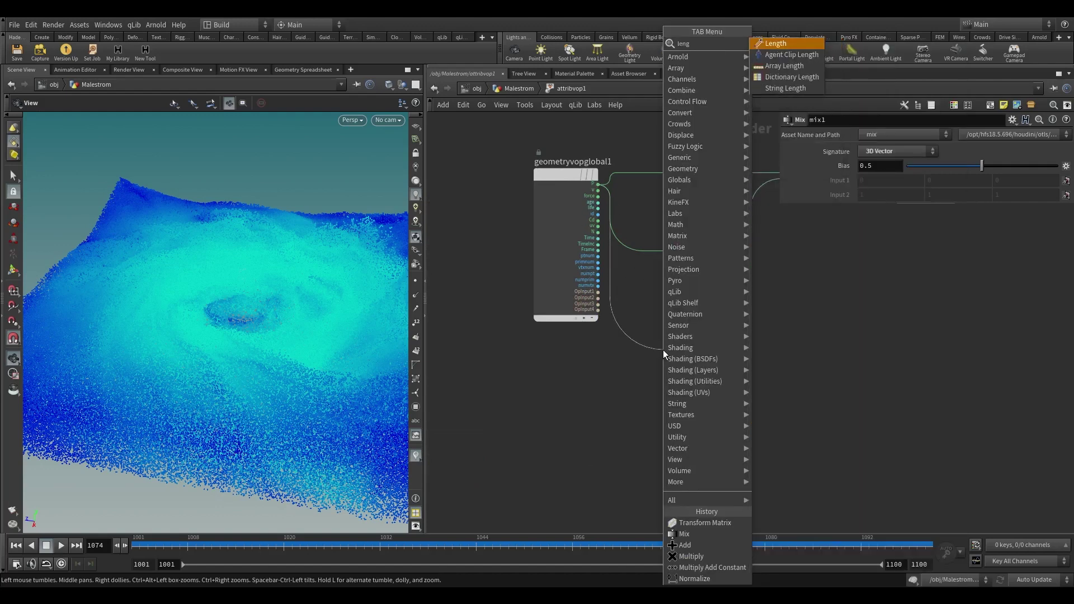
key("Return")
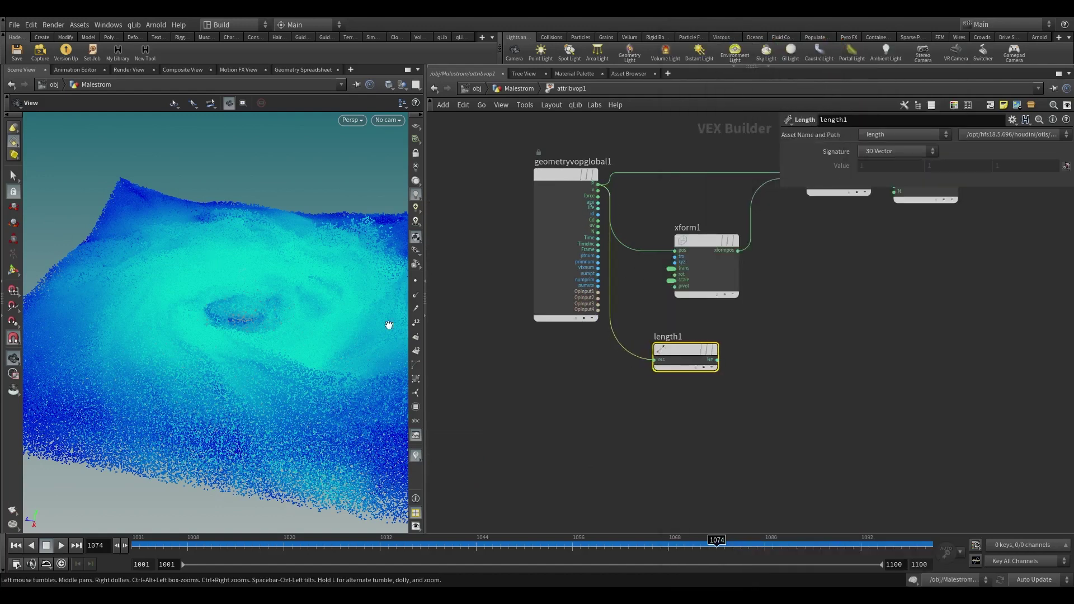
left_click_drag(777, 317, 653, 413)
- Add a Fit Range node beside length1 and wire the len output into its val input
middle_click_drag(934, 380, 836, 372)
key("Tab")
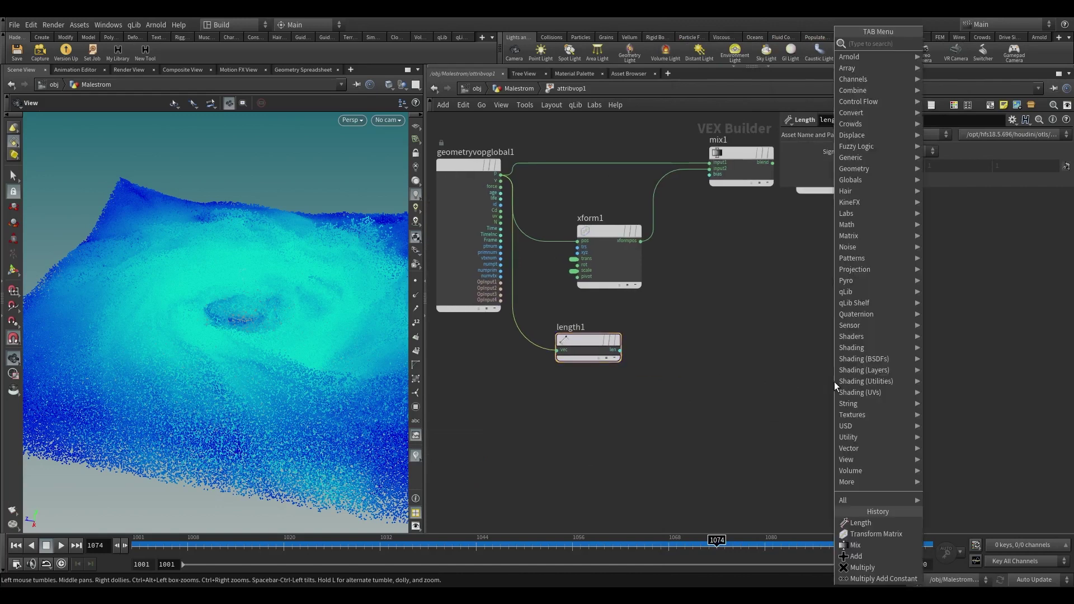
type("fit r")
key("Return")
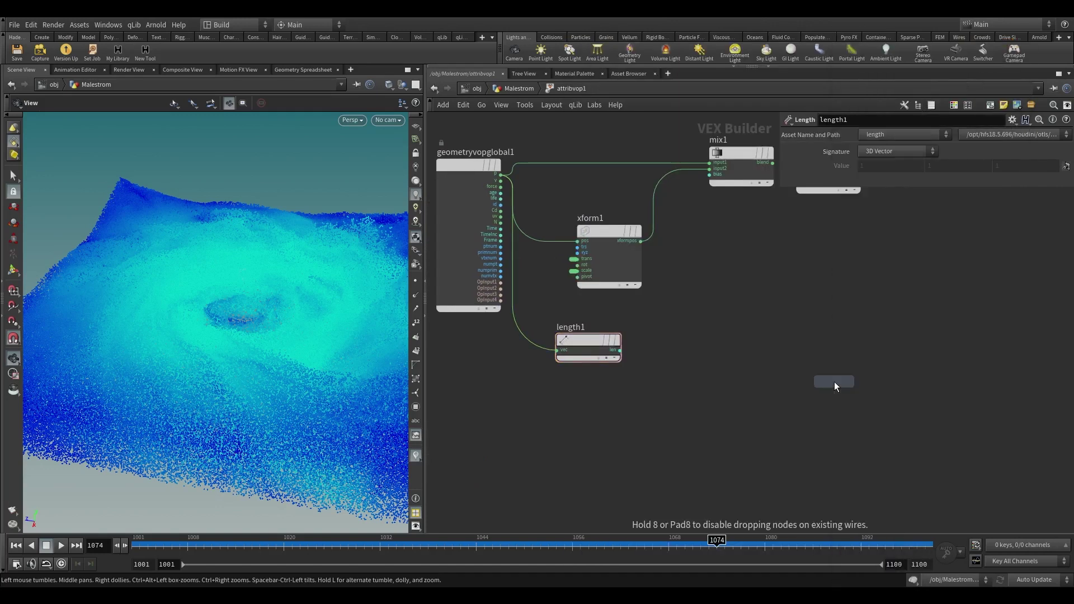
left_click(743, 344)
scroll(623, 359, "up", 2)
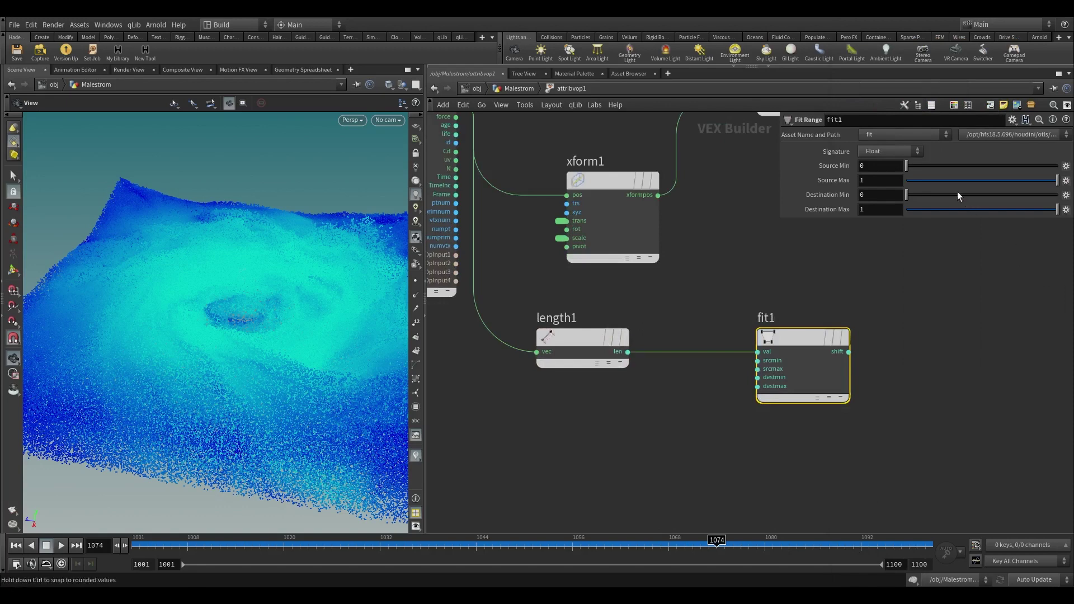
- Set the Fit Range's Source Max to 3, Destination Min to 1 and Destination Max to 0
left_click(878, 180)
type("3")
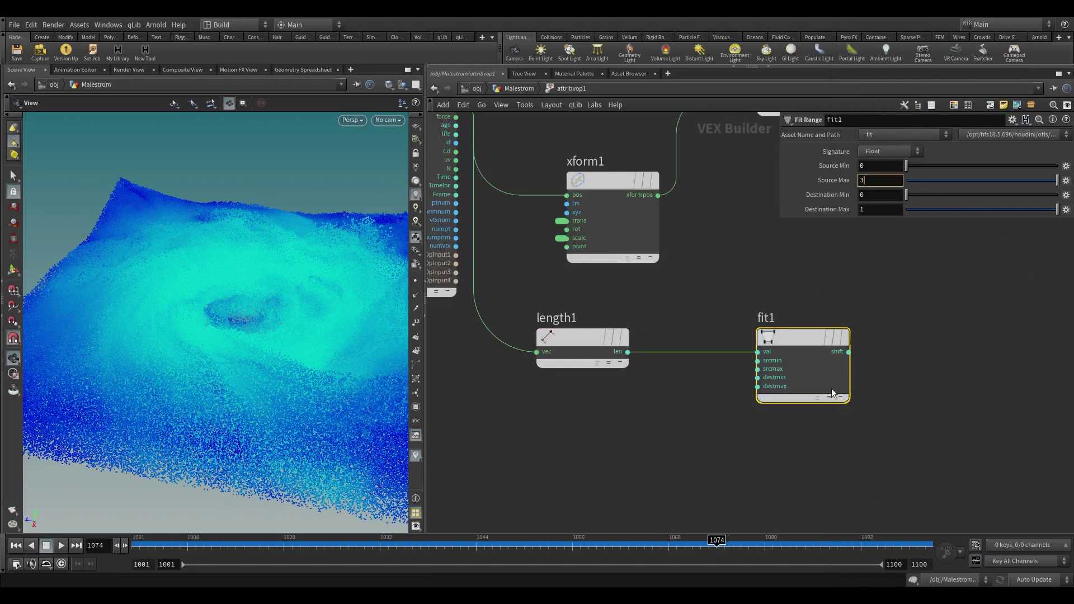
key("Return")
scroll(870, 366, "down", 2)
middle_click_drag(880, 369, 743, 379)
left_click(870, 193)
type("1")
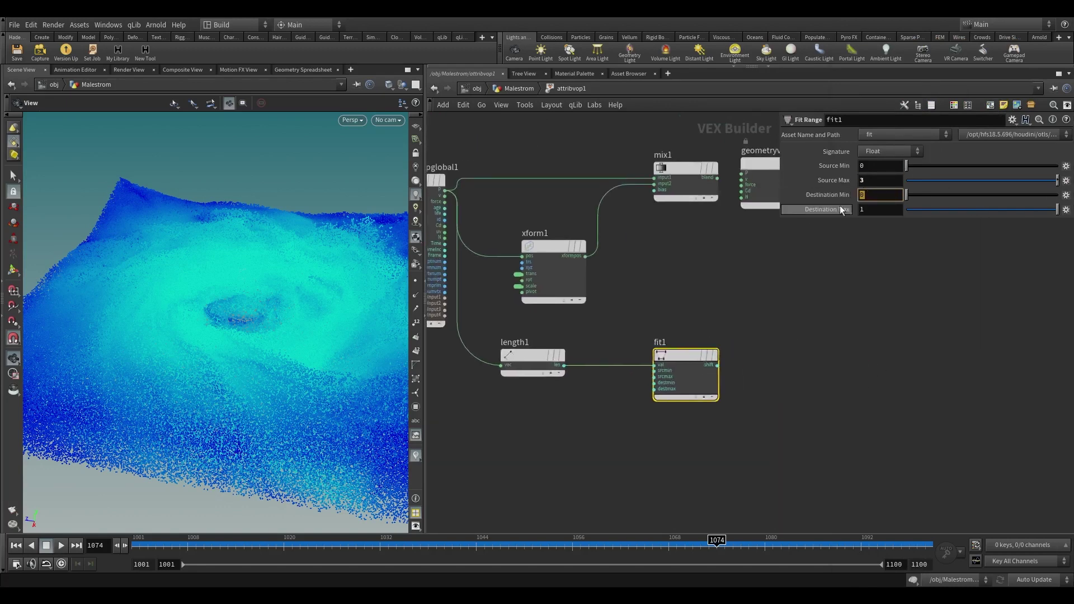
key("Tab")
type("0")
left_click(734, 361)
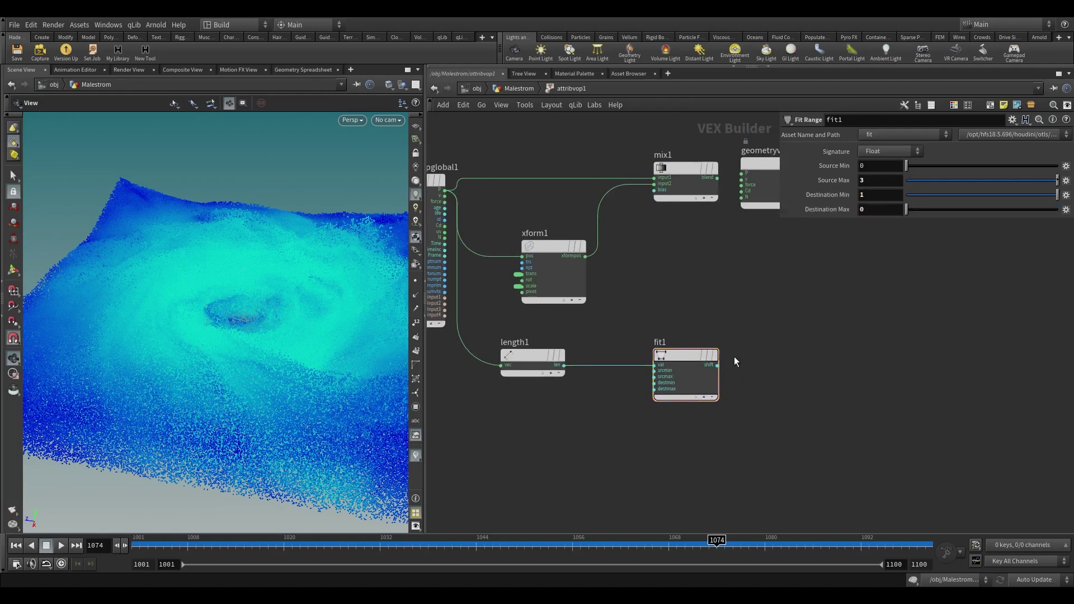
- Add a Ramp Parameter after fit1, wire its ramp output into mix1's bias, and connect mix1's blend to the output P
left_click(717, 365)
key("Tab")
type("ramp")
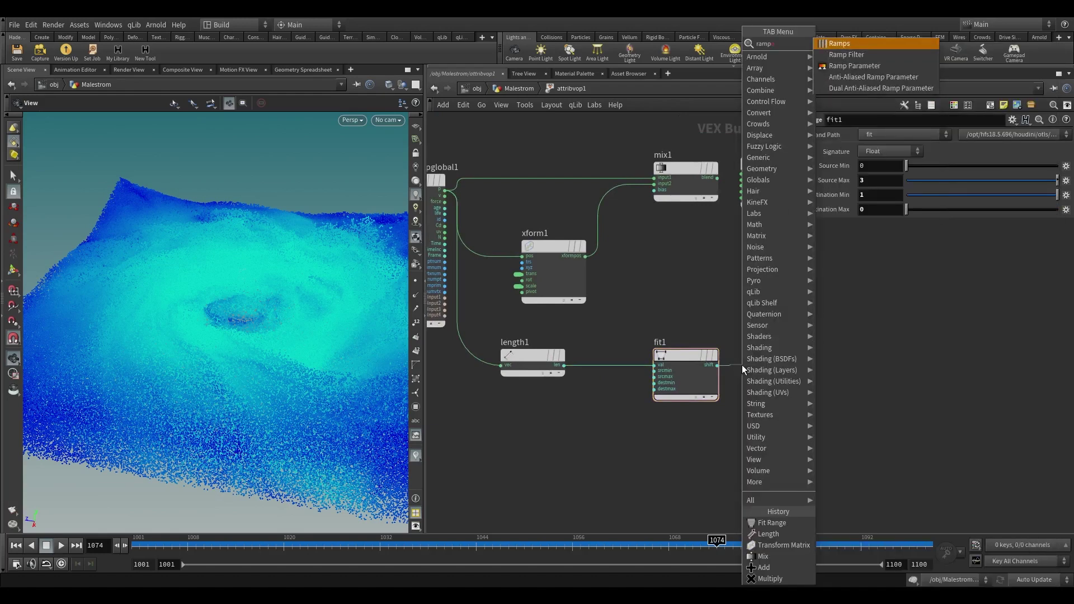
key("Down")
key("Return")
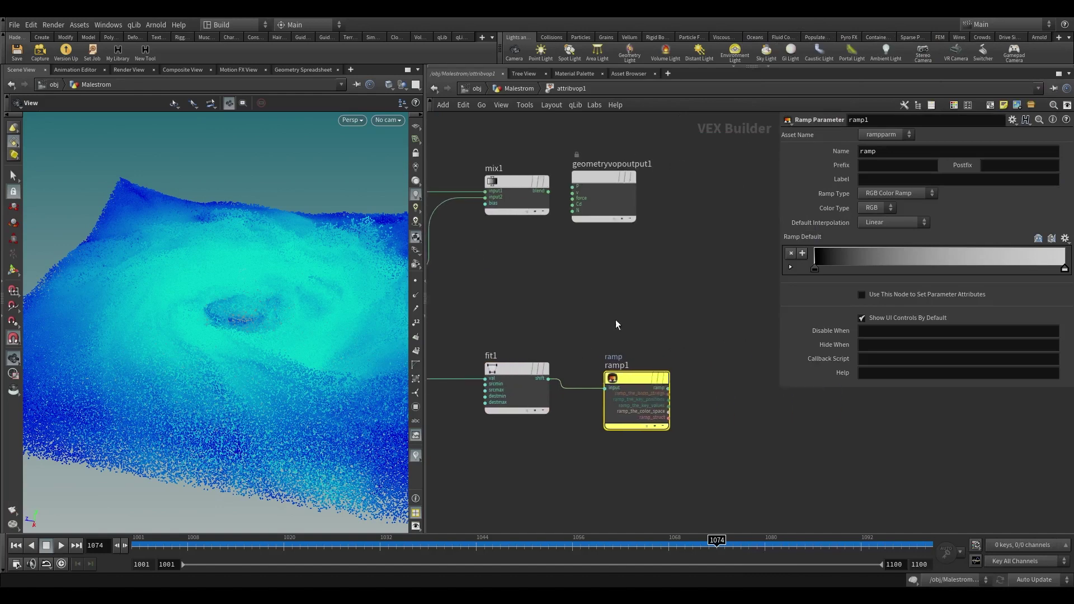
left_click(667, 387)
left_click(485, 203)
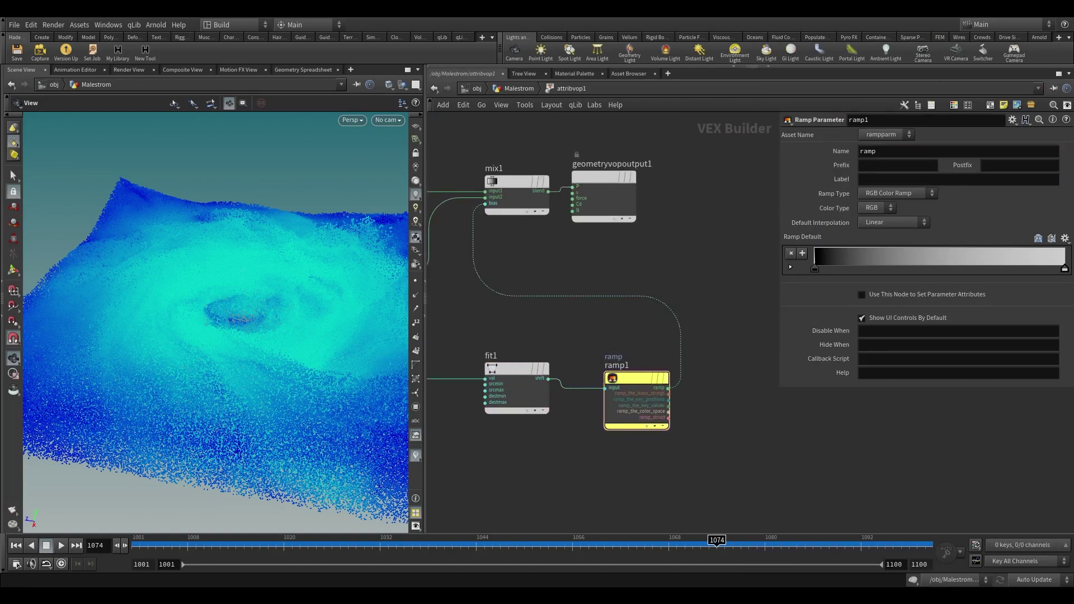
- Back in the Malestrom network, give attribvop1's ramp a middle point at position 0.5 with color 0.2, 0.2, 0.2, and set Translate Y to -2
left_click(522, 88)
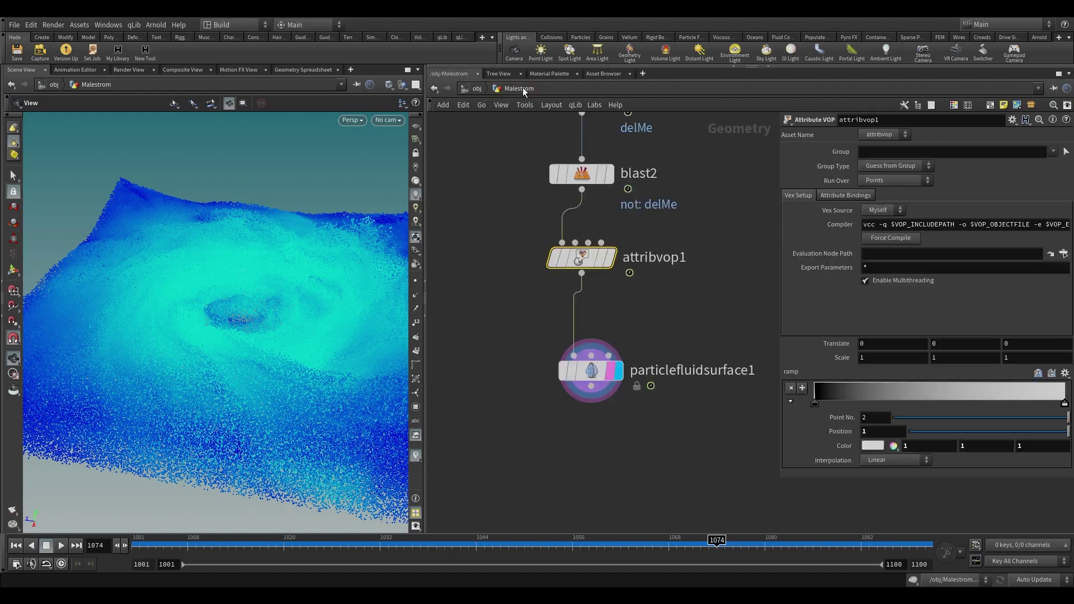
left_click(587, 375)
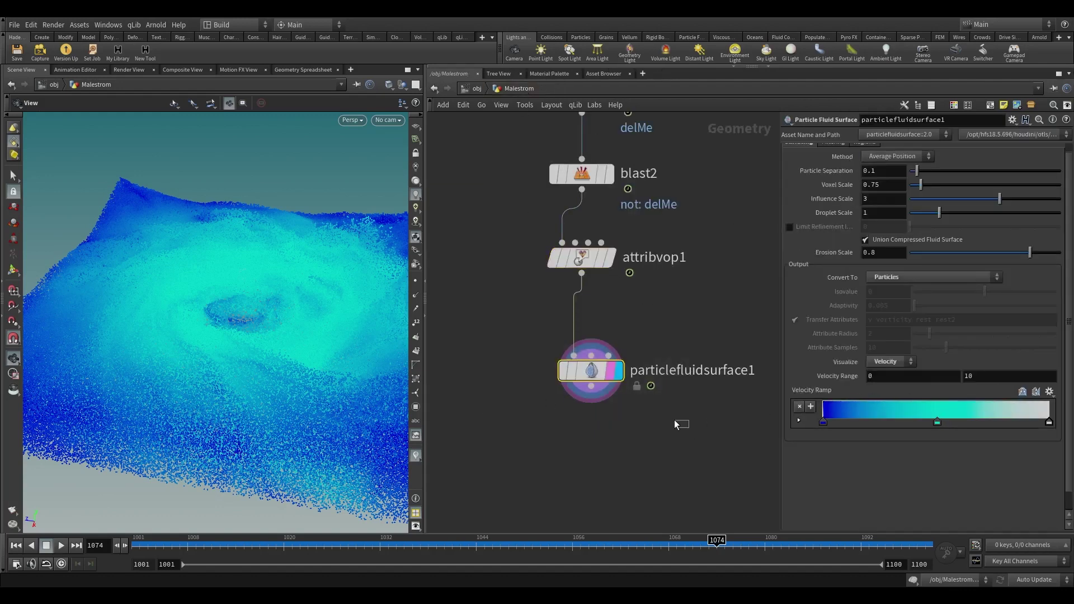
left_click_drag(735, 242, 734, 243)
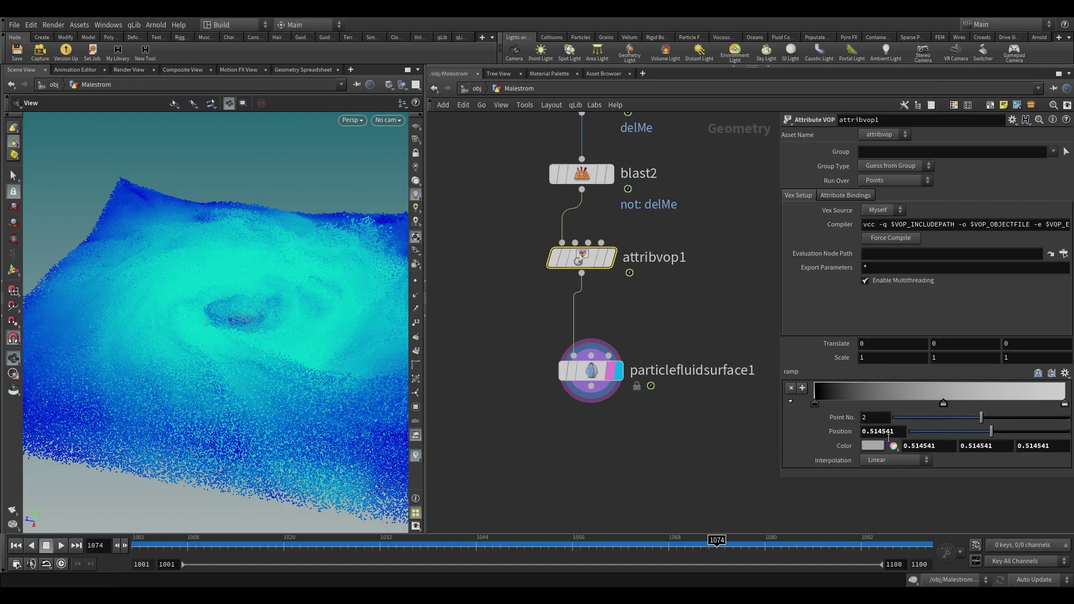
left_click(862, 434)
left_click(873, 445)
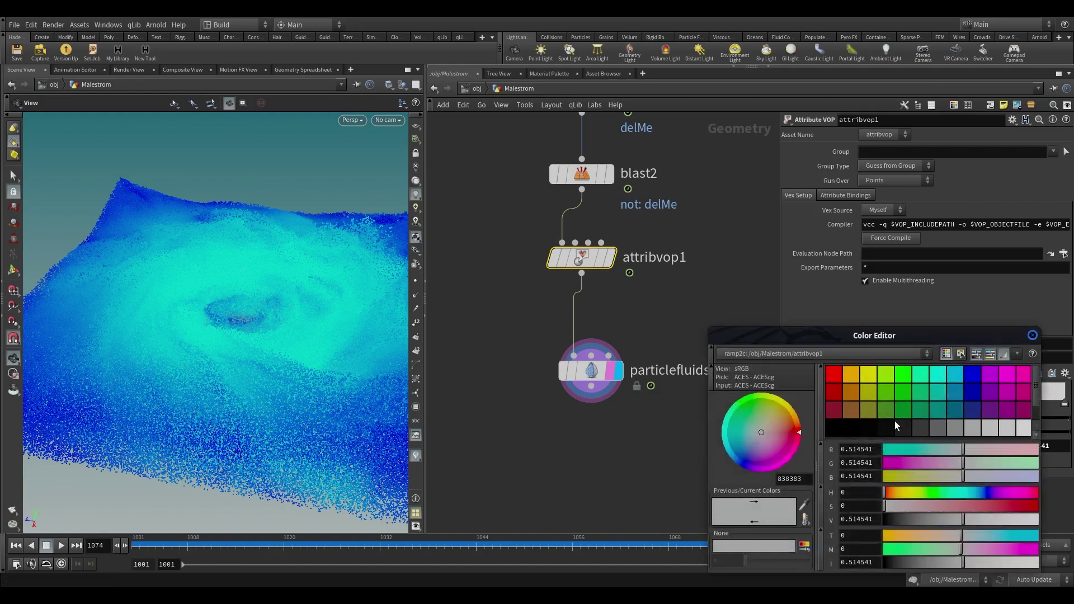
left_click(932, 422)
left_click(1032, 336)
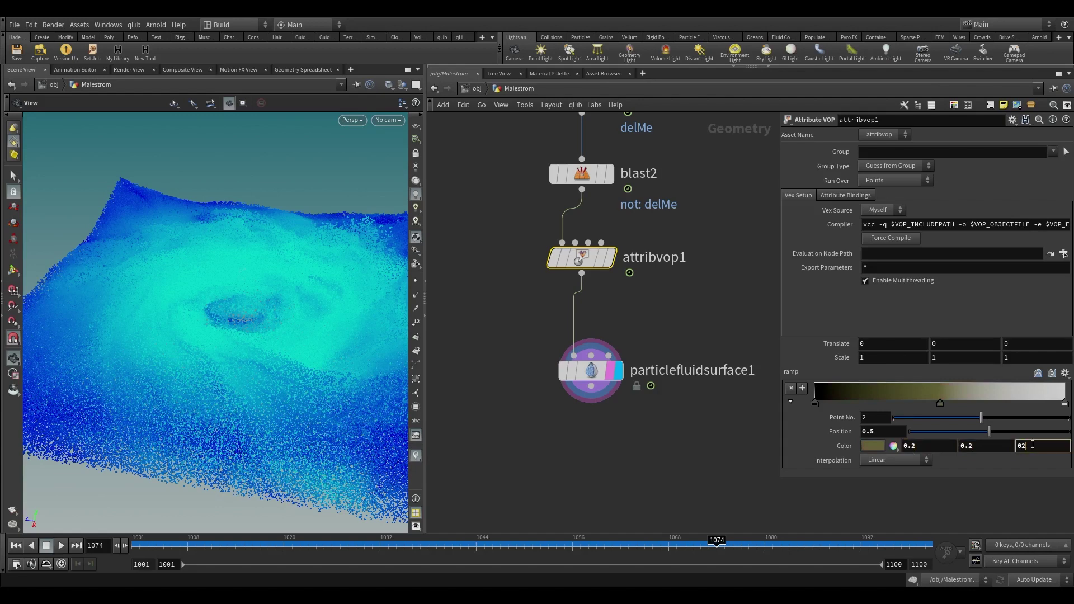
key("Return")
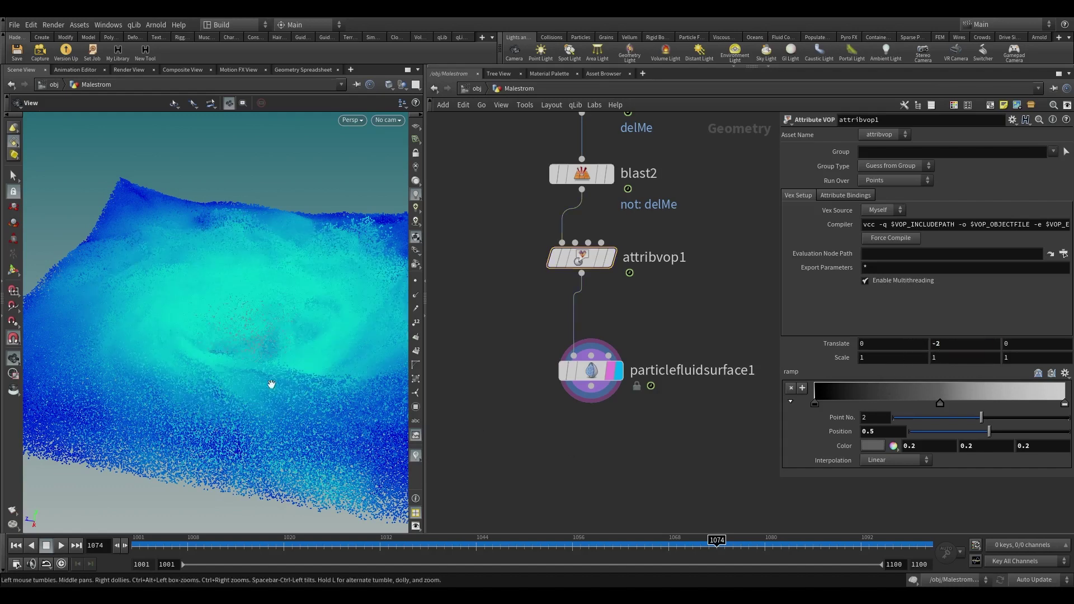
- Examine the deformed particles from the side and above at several frames, ending at frame 1001
left_click_drag(270, 384, 247, 424)
left_click_drag(234, 545, 733, 546)
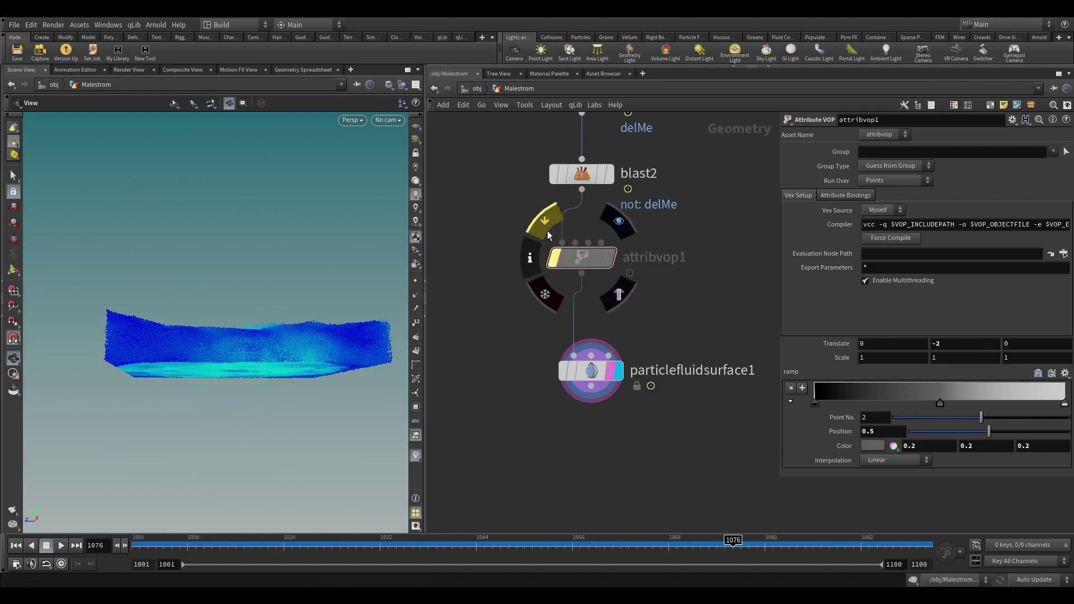
left_click_drag(263, 330, 271, 430)
mouse_move(240, 543)
left_mouse_down()
mouse_move(156, 541)
mouse_move(378, 525)
left_mouse_up()
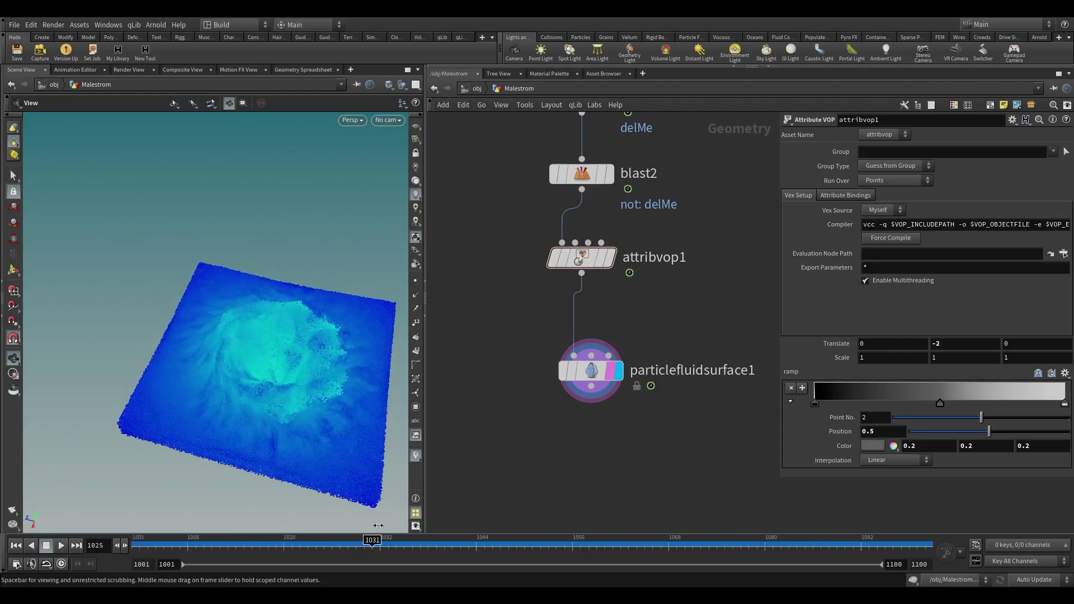
left_click_drag(499, 523, 134, 523)
left_click_drag(226, 464, 234, 376)
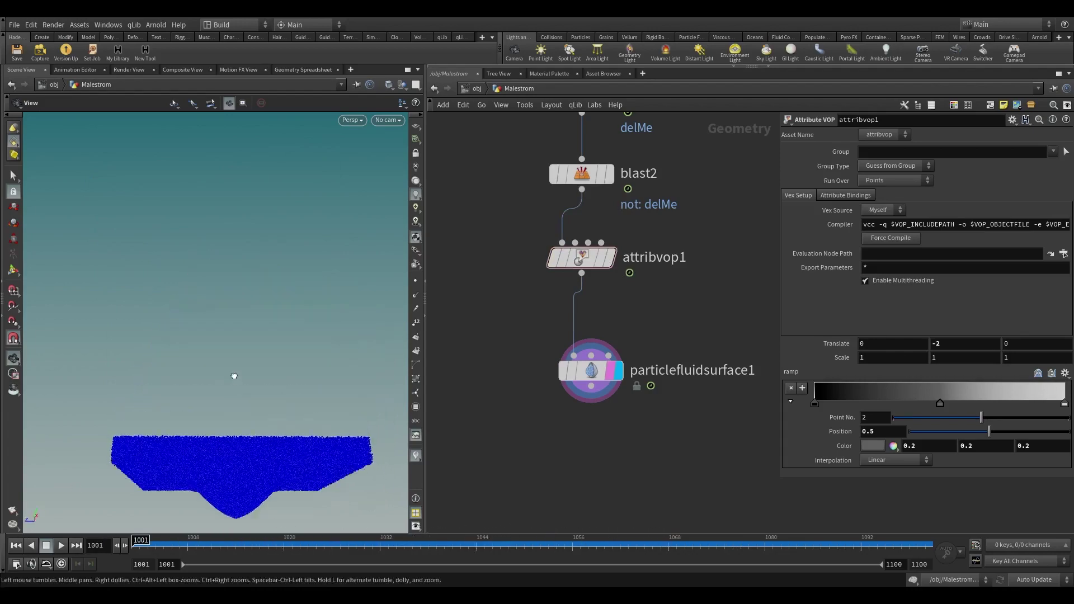
left_click_drag(228, 428, 251, 497)
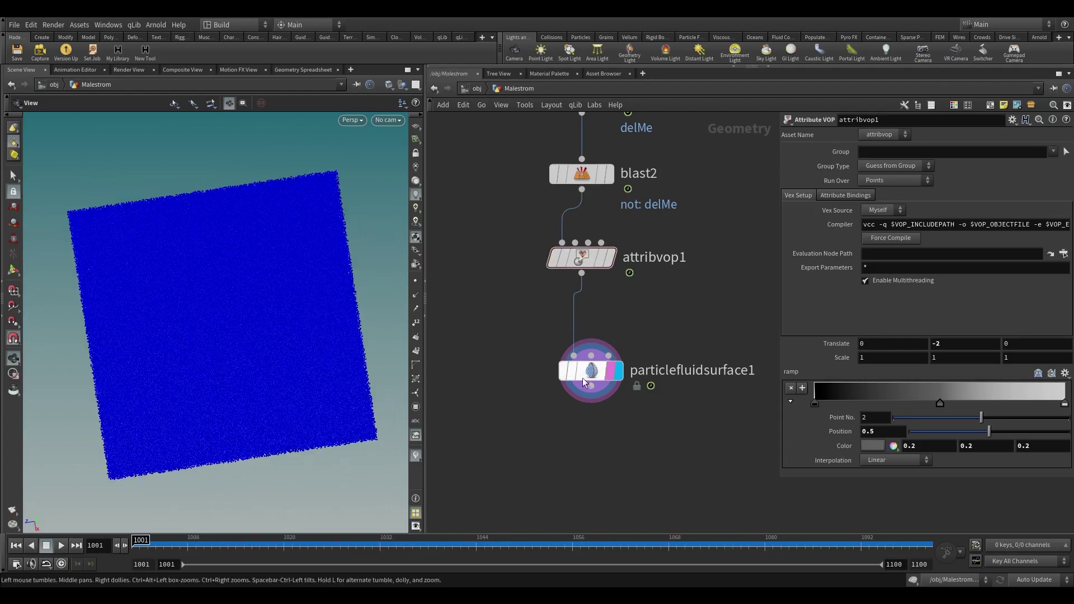
- Line up particlefluidsurface1 under attribvop1 and play the simulation, reviewing the vortex from the side and above
left_click_drag(583, 372, 574, 372)
left_click_drag(147, 541, 427, 529)
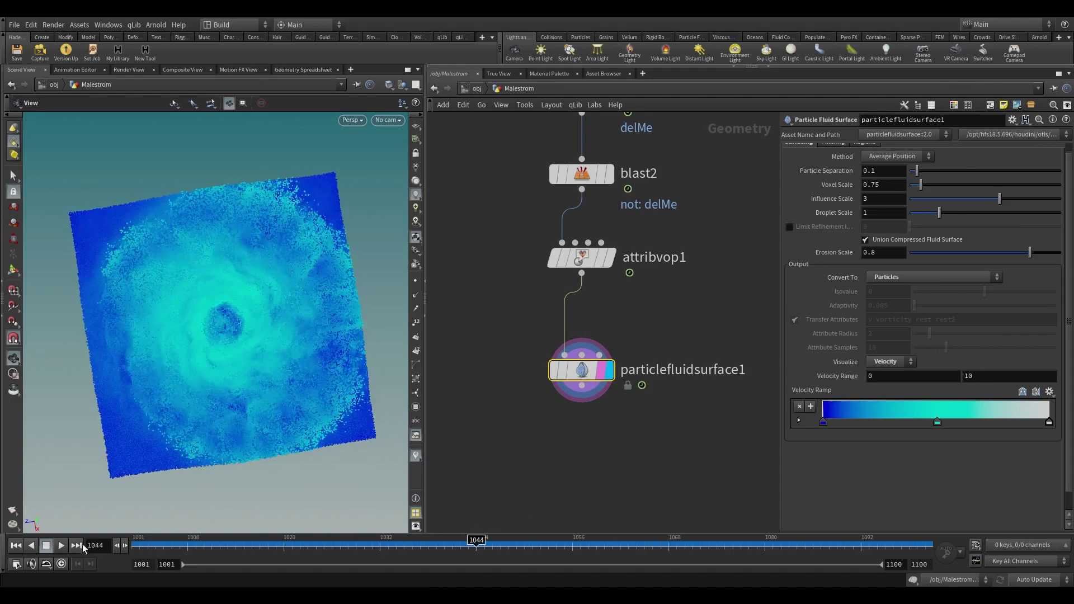
left_click(61, 546)
left_click_drag(242, 450, 221, 342)
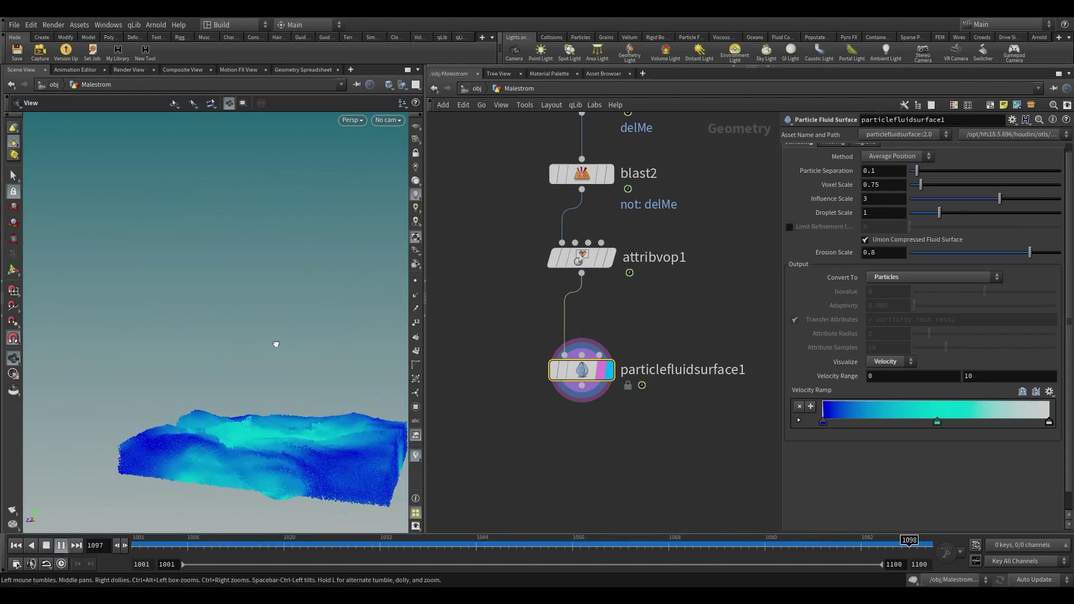
left_click_drag(261, 346, 292, 458)
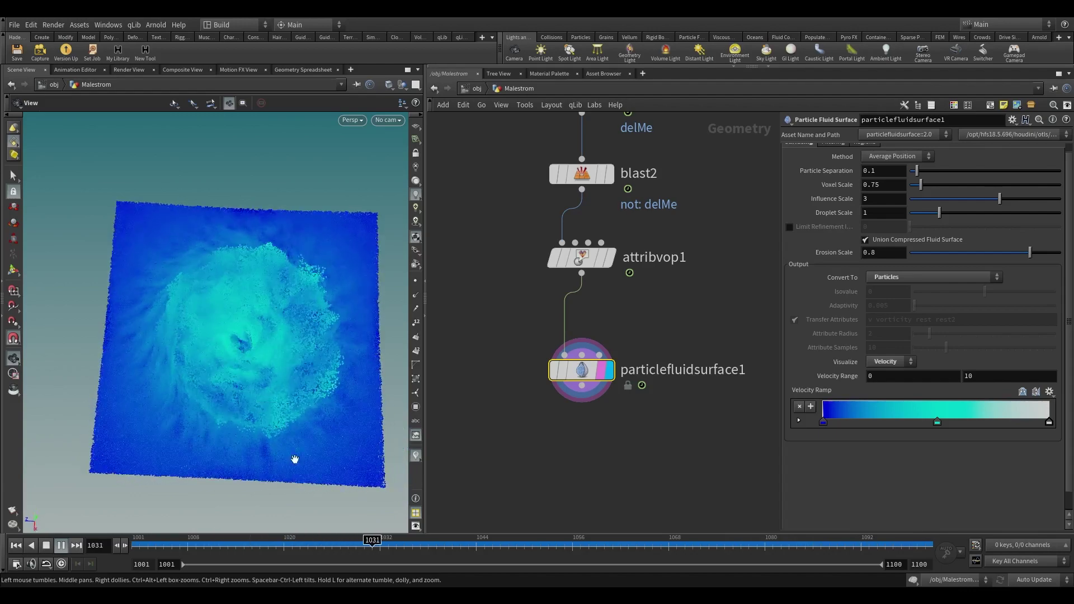
left_click_drag(332, 550, 50, 534)
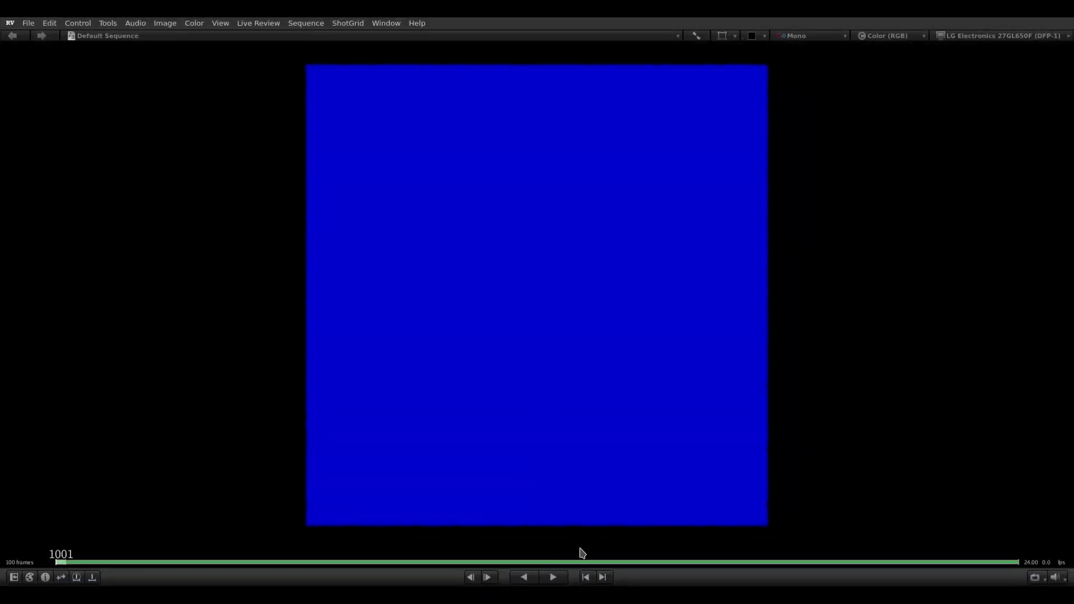
- Switch to RV, play the 100-frame maelstrom sequence from frame 1001, and scrub through it
left_click(562, 577)
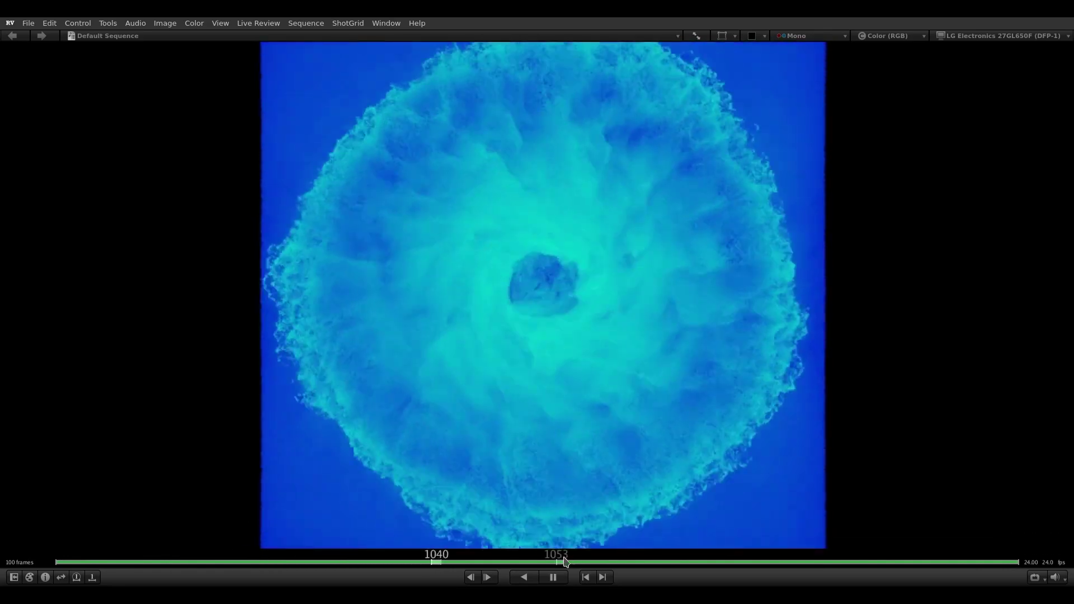
left_click_drag(565, 561, 1054, 448)
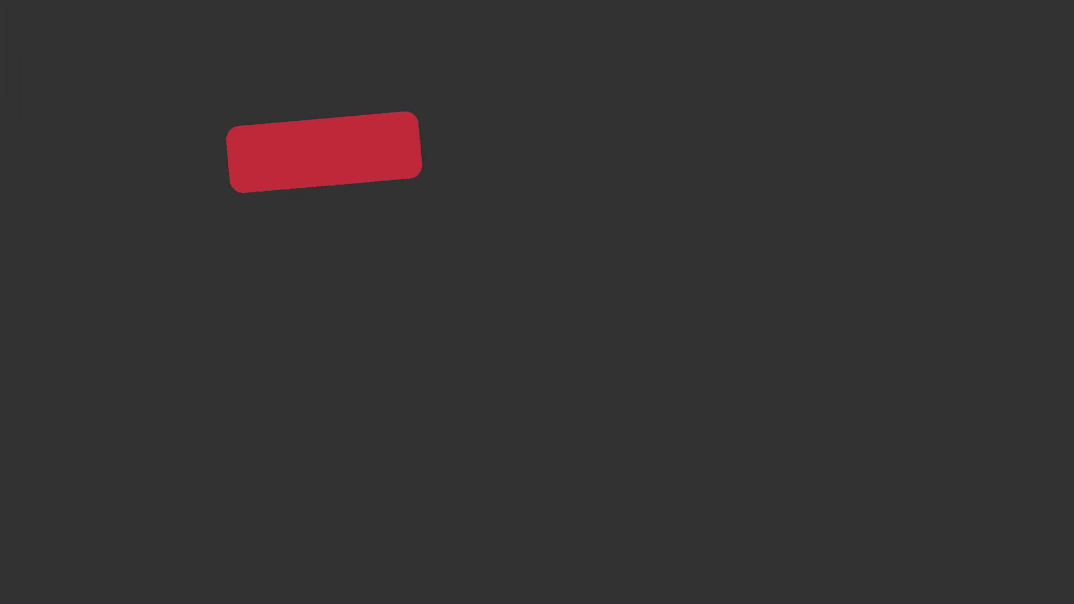